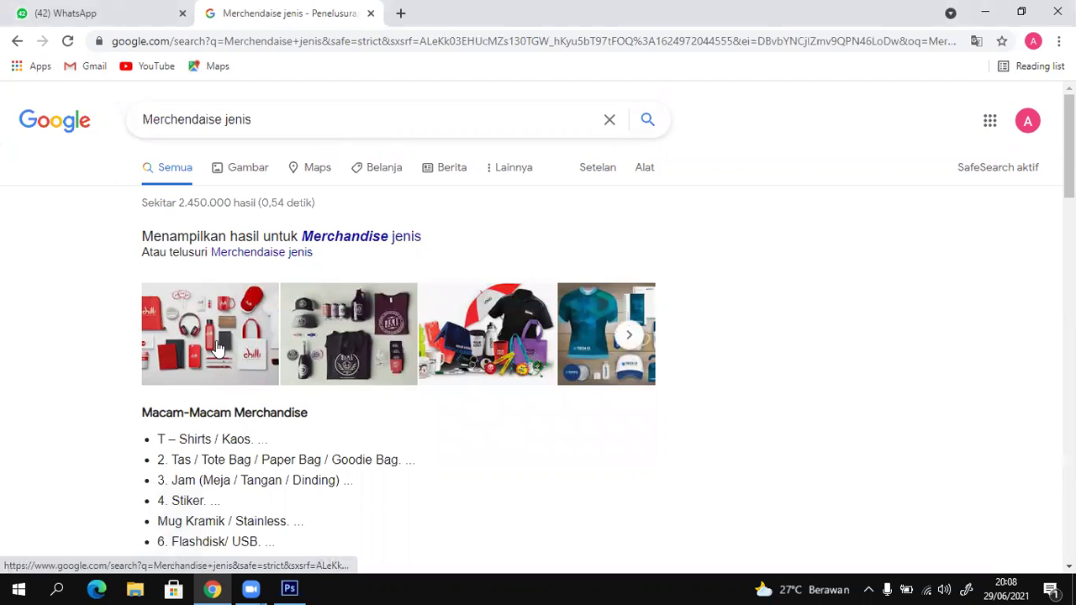
Open the preview of the red Chilli merchandise image from the "Merchandise jenis" results.
{"action": "left_click", "coordinate": [217, 347]}
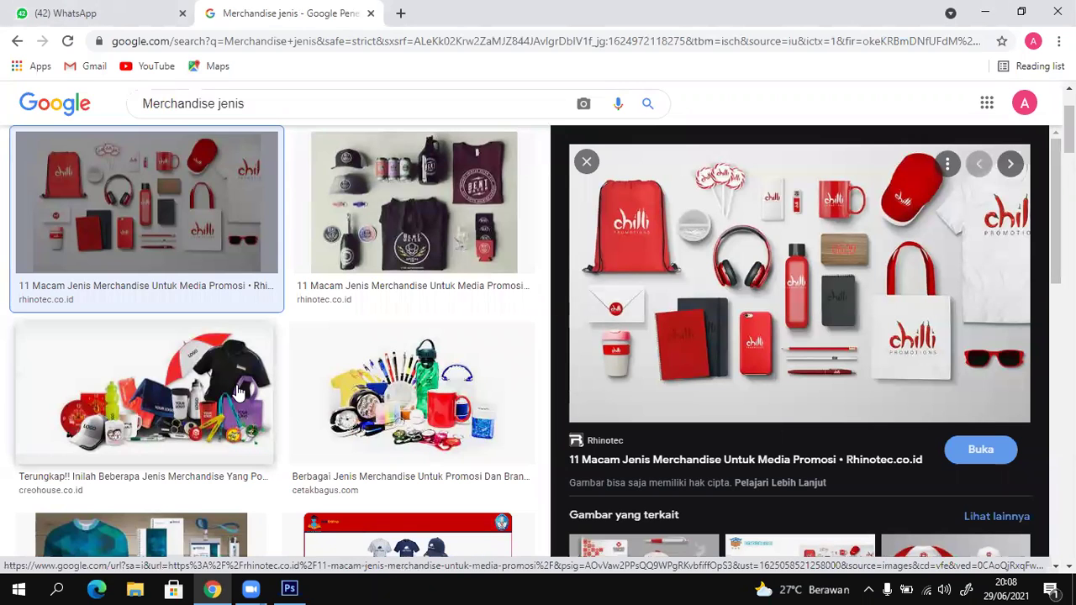
{"action": "left_click", "coordinate": [370, 361]}
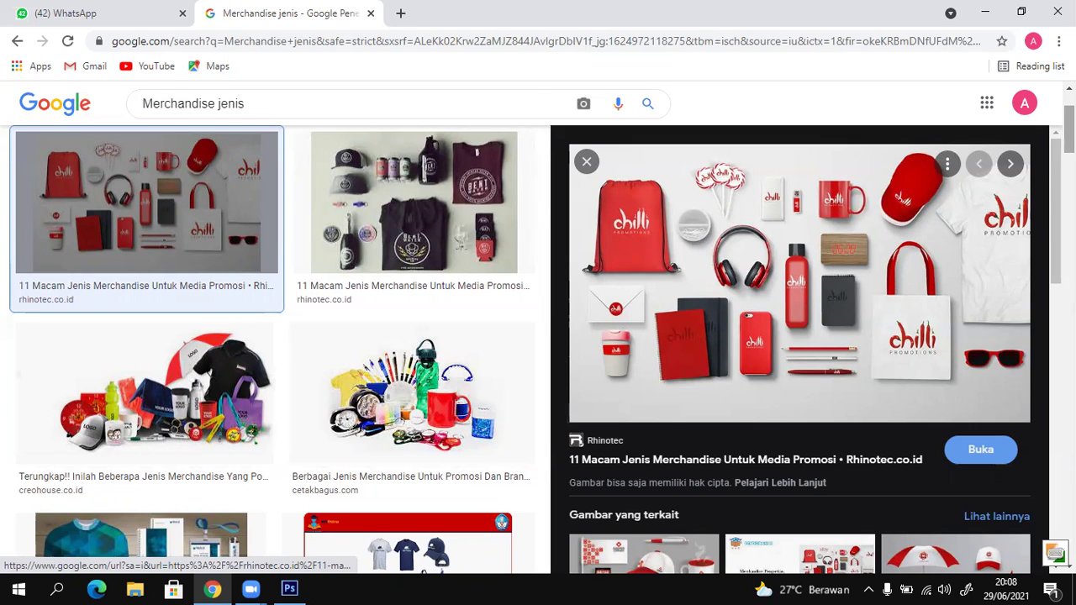
Replace the image search query with "goodybag" and run the search.
{"action": "scroll", "coordinate": [813, 142], "scroll_direction": "up", "scroll_amount": 2}
{"action": "left_click", "coordinate": [373, 112]}
{"action": "left_click_drag", "start_coordinate": [372, 113], "coordinate": [57, 117]}
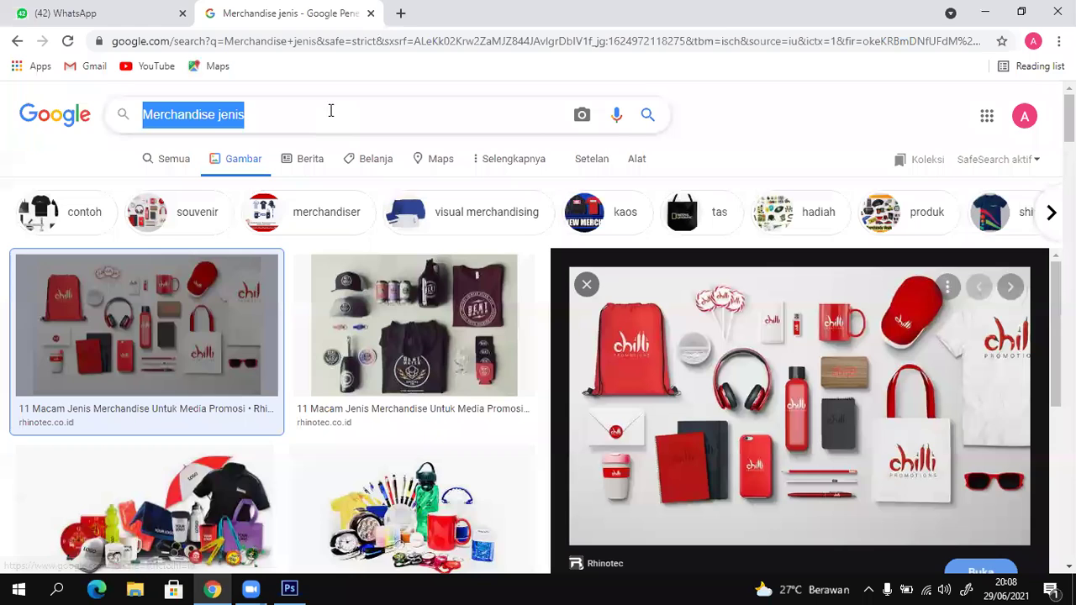
{"action": "left_click", "coordinate": [541, 115]}
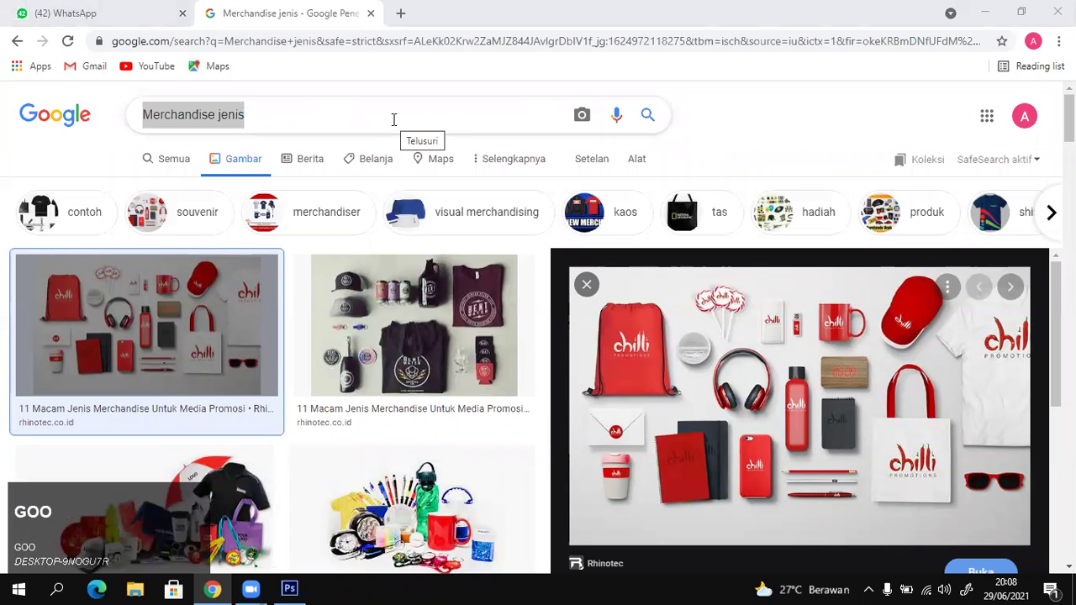
{"action": "key", "text": "d"}
{"action": "left_click_drag", "start_coordinate": [260, 112], "coordinate": [101, 112]}
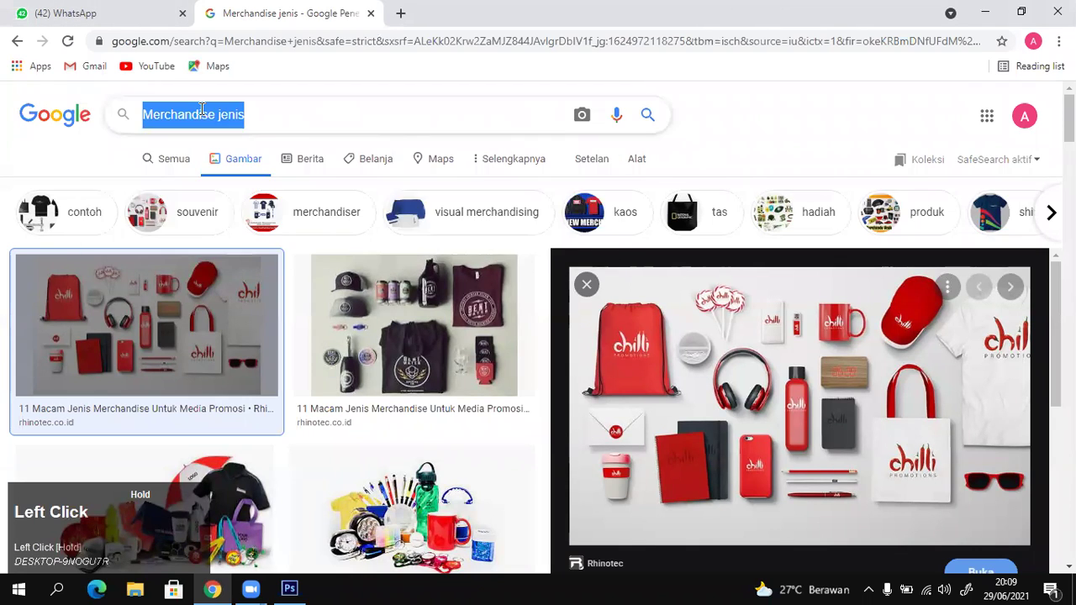
{"action": "type", "text": "goo"}
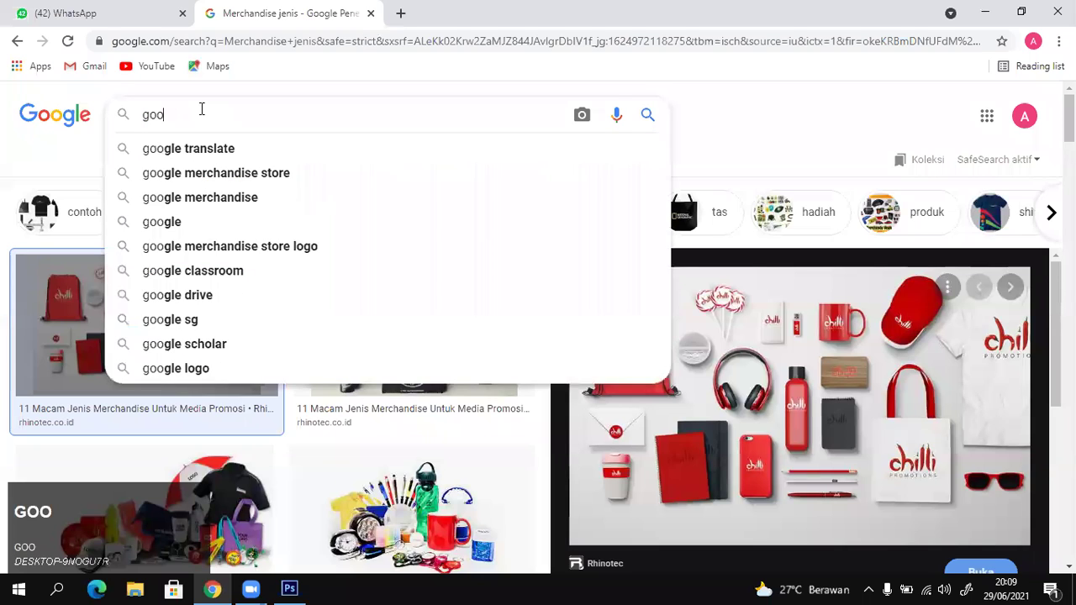
{"action": "type", "text": "dybag"}
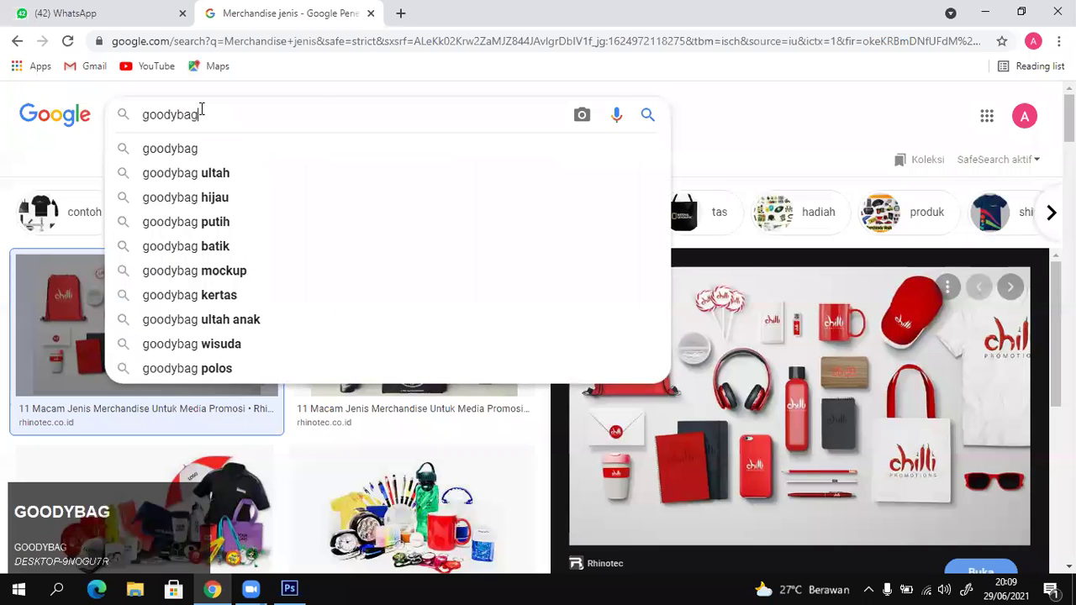
{"action": "left_click", "coordinate": [597, 94]}
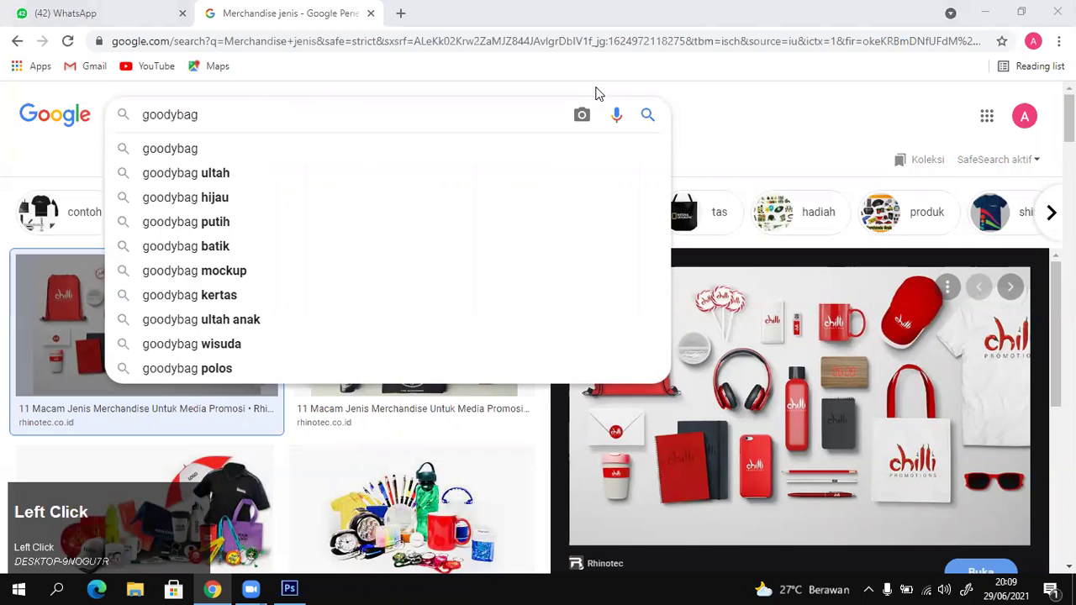
{"action": "key", "text": "Return"}
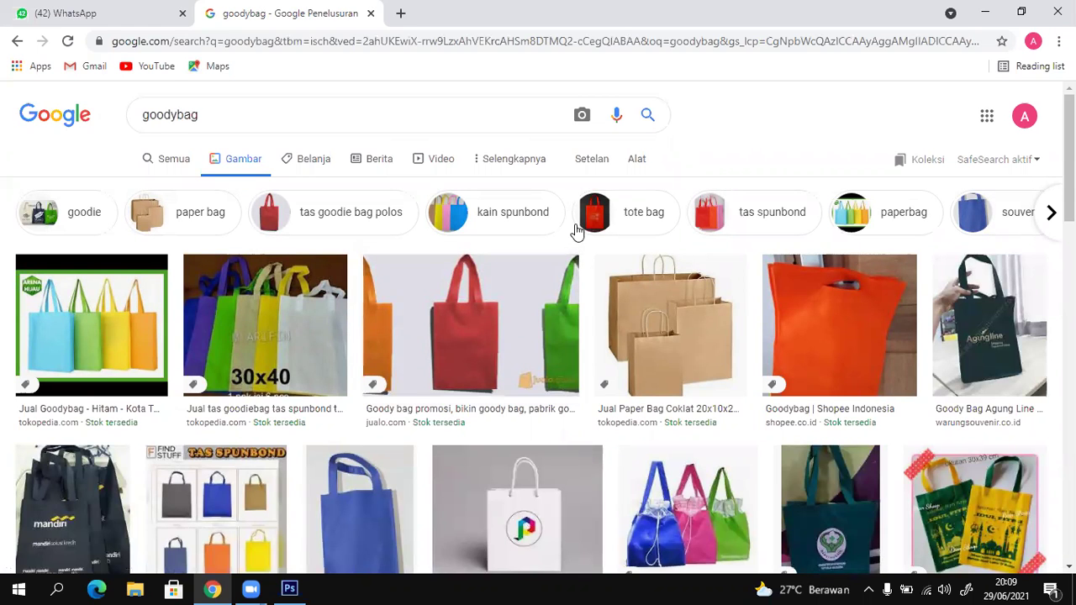
Browse the goody bag image results and preview the red SablonGoodieBag.com bag image.
{"action": "left_click_drag", "start_coordinate": [1069, 160], "coordinate": [1069, 223]}
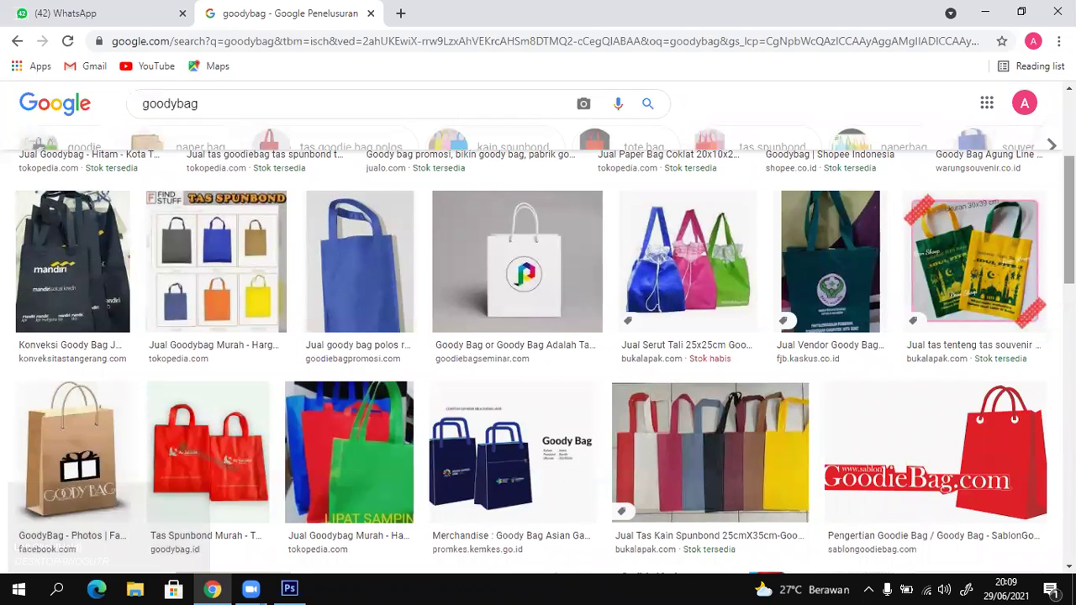
{"action": "left_click_drag", "start_coordinate": [1070, 224], "coordinate": [1069, 277]}
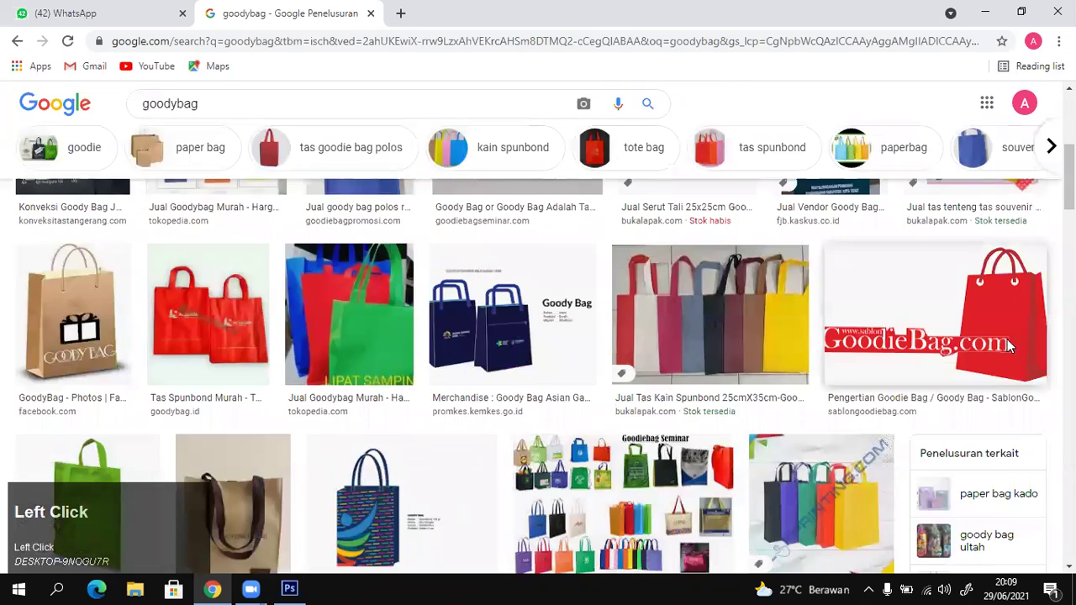
{"action": "left_click", "coordinate": [1007, 339]}
{"action": "mouse_move", "coordinate": [1068, 175]}
{"action": "left_mouse_down"}
{"action": "mouse_move", "coordinate": [1069, 207]}
{"action": "mouse_move", "coordinate": [1068, 192]}
{"action": "left_mouse_up"}
{"action": "left_click_drag", "start_coordinate": [1056, 230], "coordinate": [1048, 181]}
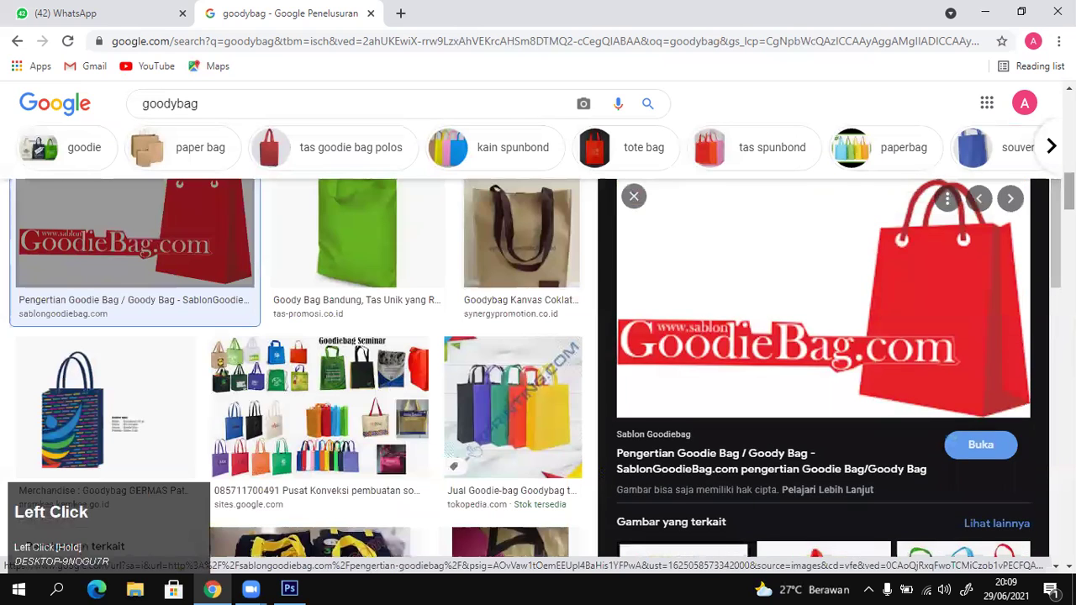
Refine the image search to "goodybag ilustration".
{"action": "scroll", "coordinate": [892, 79], "scroll_direction": "up", "scroll_amount": 5}
{"action": "left_click", "coordinate": [468, 108]}
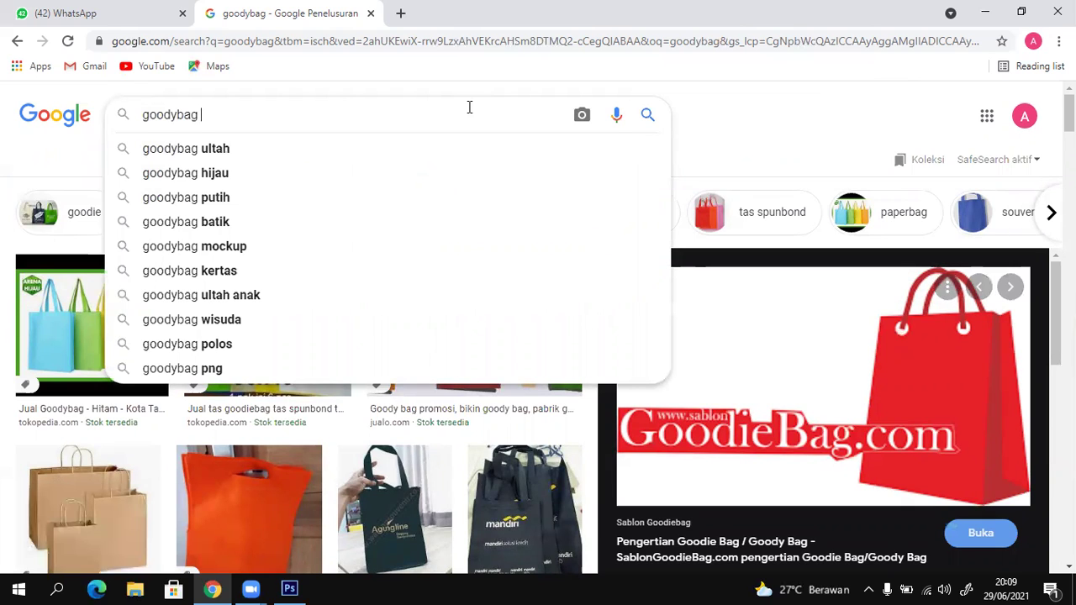
{"action": "type", "text": "ilu"}
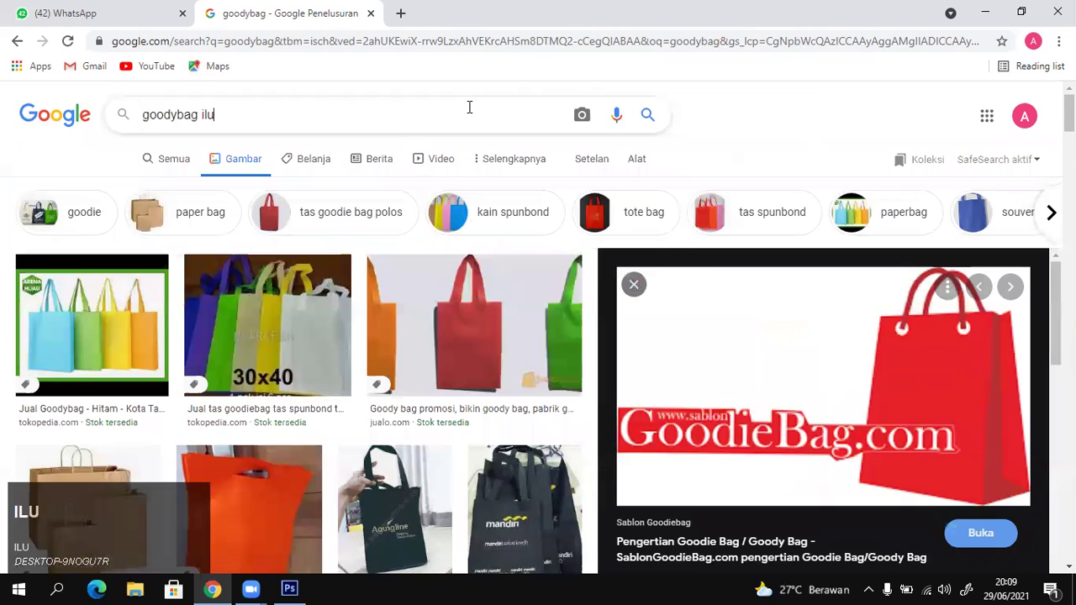
{"action": "type", "text": "stration"}
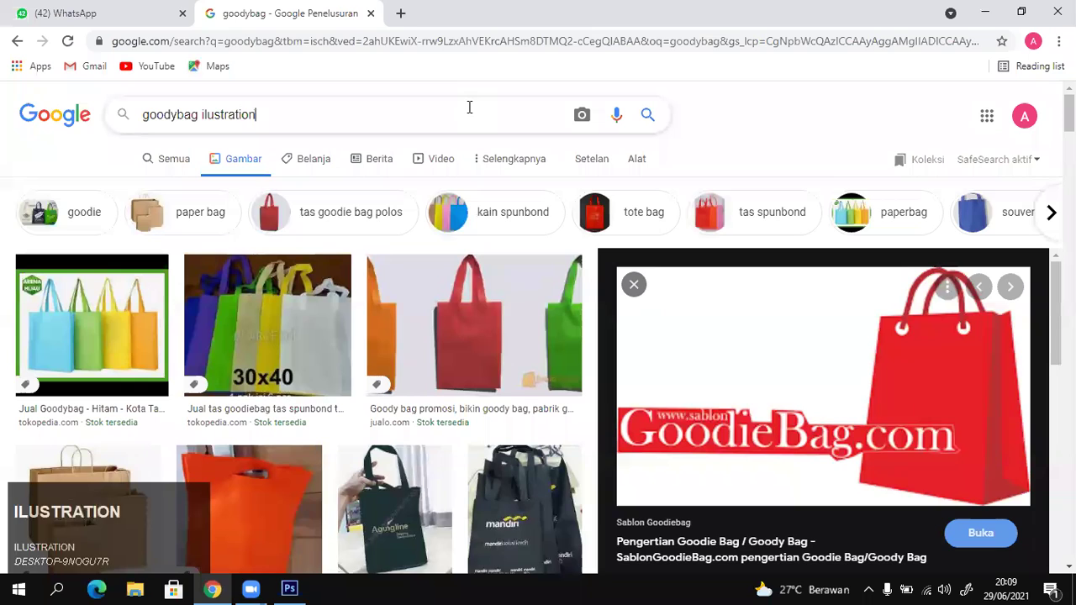
{"action": "key", "text": "Return"}
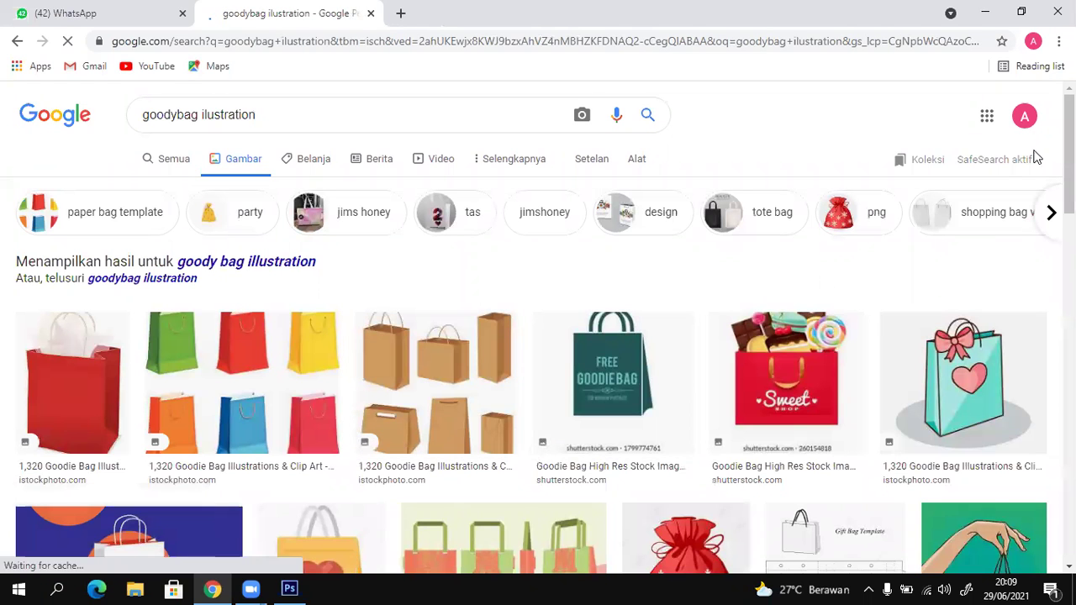
Open the iStock illustration of the plain red bag with white tissue and copy the image.
{"action": "left_click_drag", "start_coordinate": [1069, 155], "coordinate": [1070, 192]}
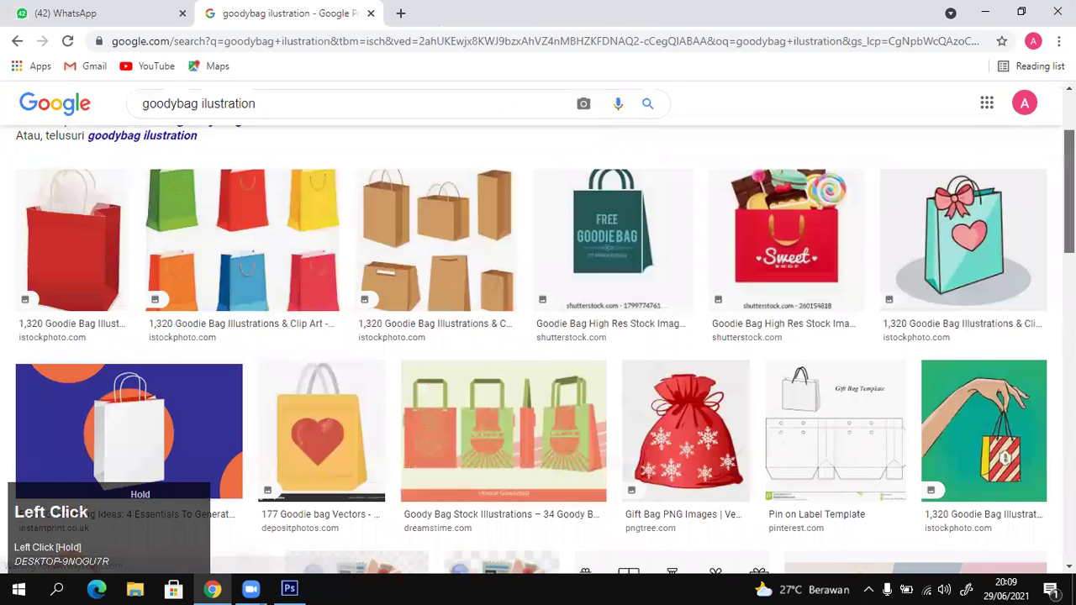
{"action": "left_click", "coordinate": [78, 243]}
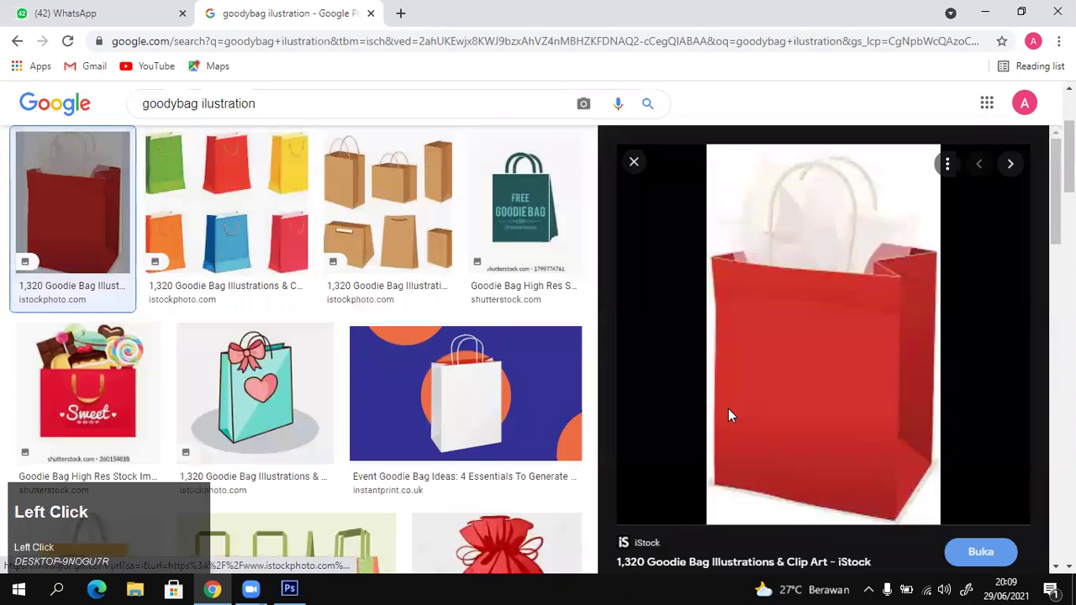
{"action": "right_click", "coordinate": [832, 313]}
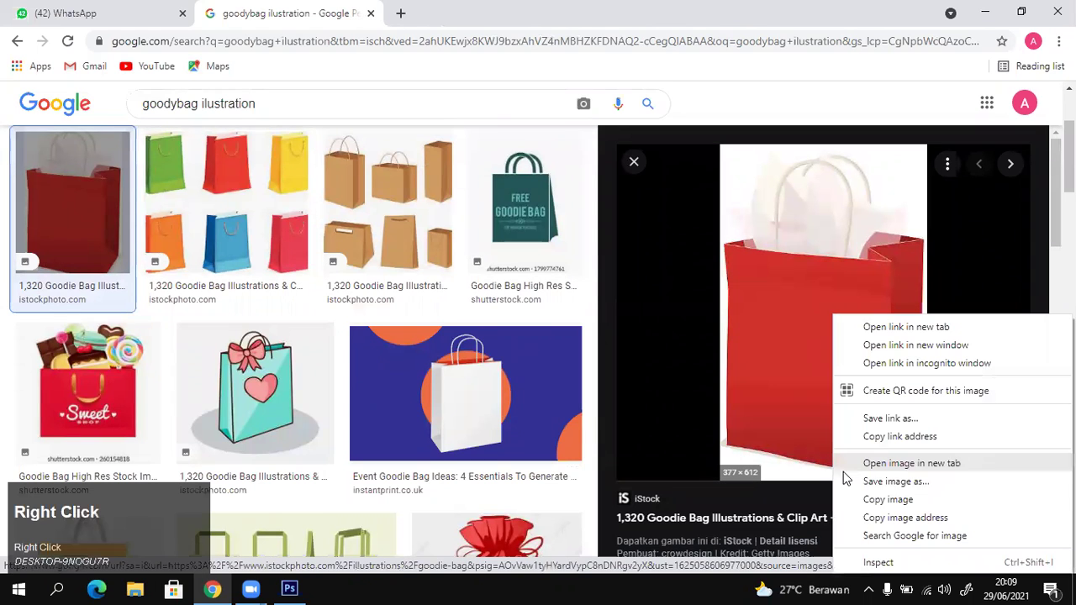
{"action": "left_click", "coordinate": [866, 502]}
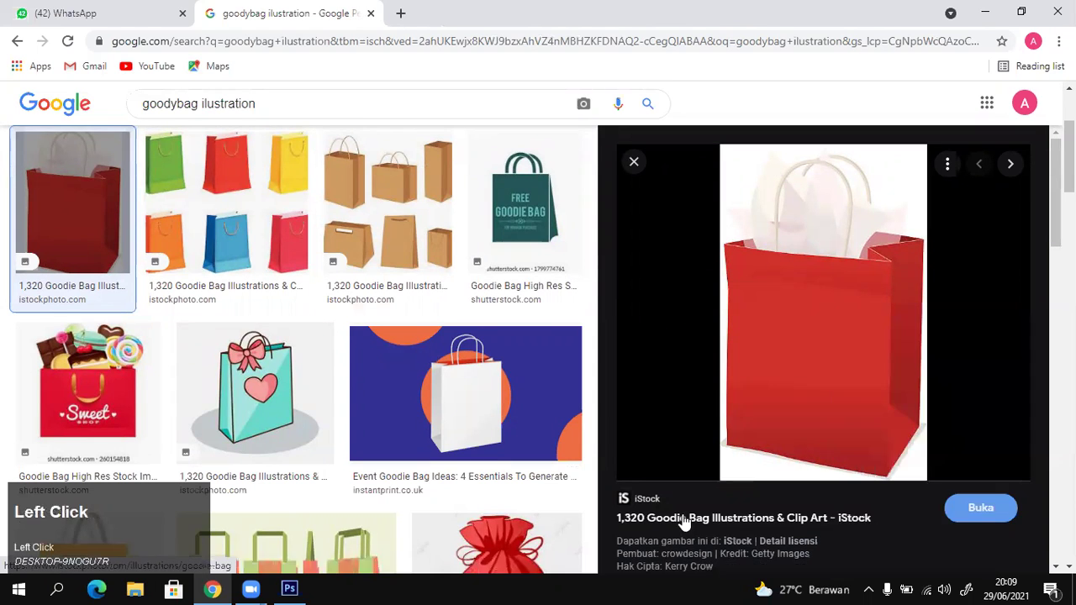
Switch to Photoshop and create a new white document 21 pixels wide and 29 pixels high at 300 pixels/inch.
{"action": "left_click", "coordinate": [299, 586]}
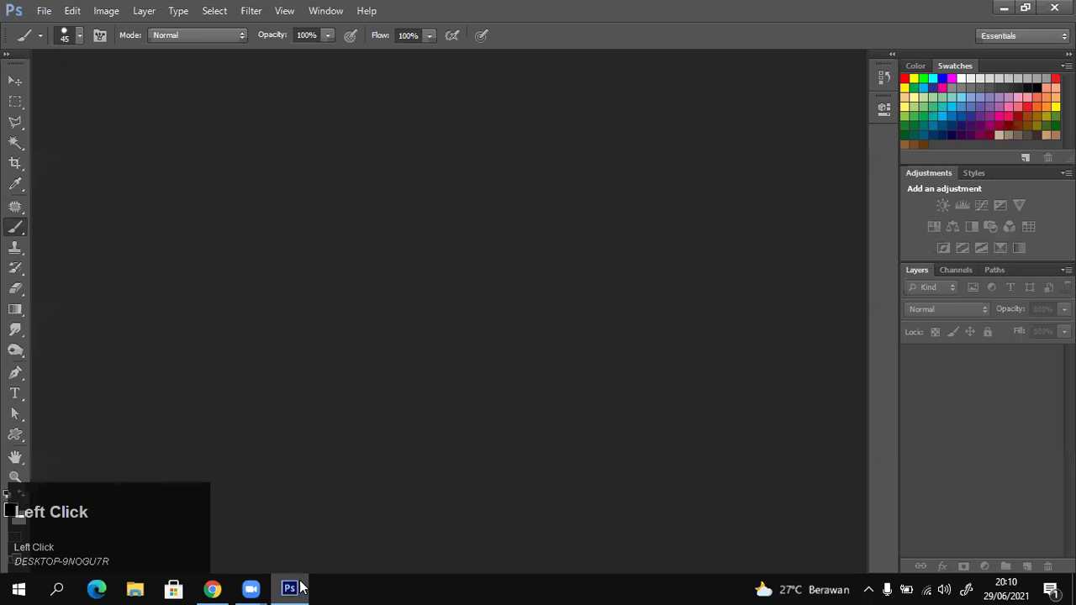
{"action": "left_click", "coordinate": [44, 10]}
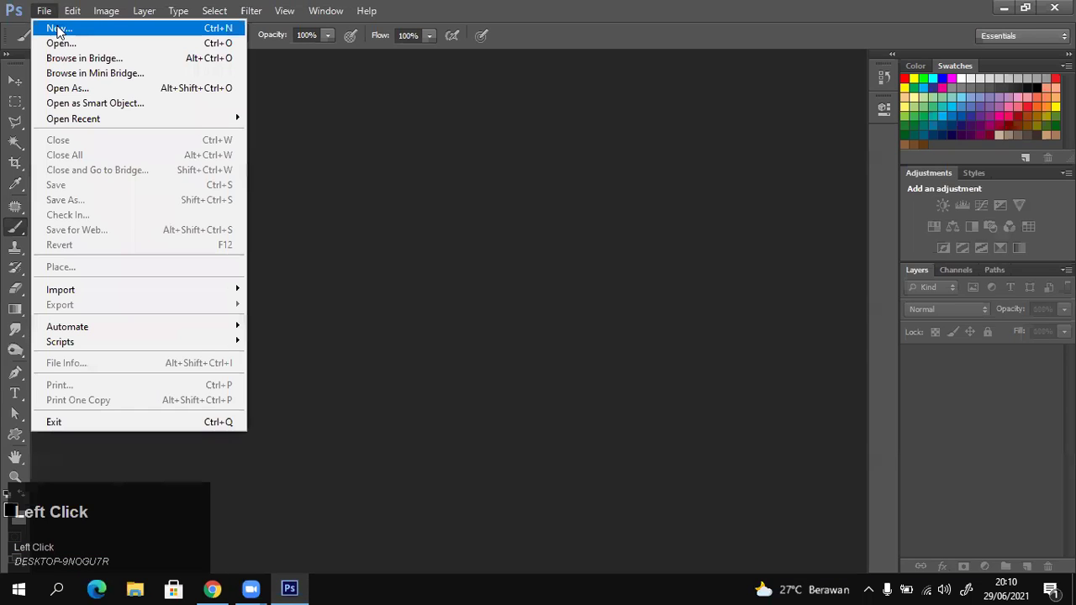
{"action": "left_click", "coordinate": [57, 29]}
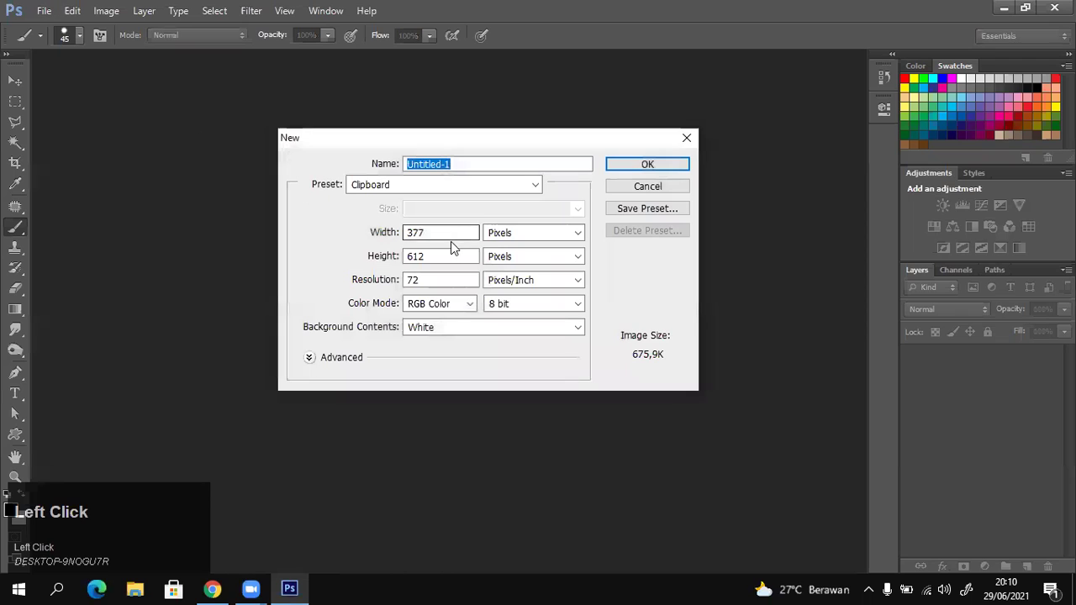
{"action": "left_click_drag", "start_coordinate": [446, 232], "coordinate": [313, 214]}
{"action": "type", "text": "21"}
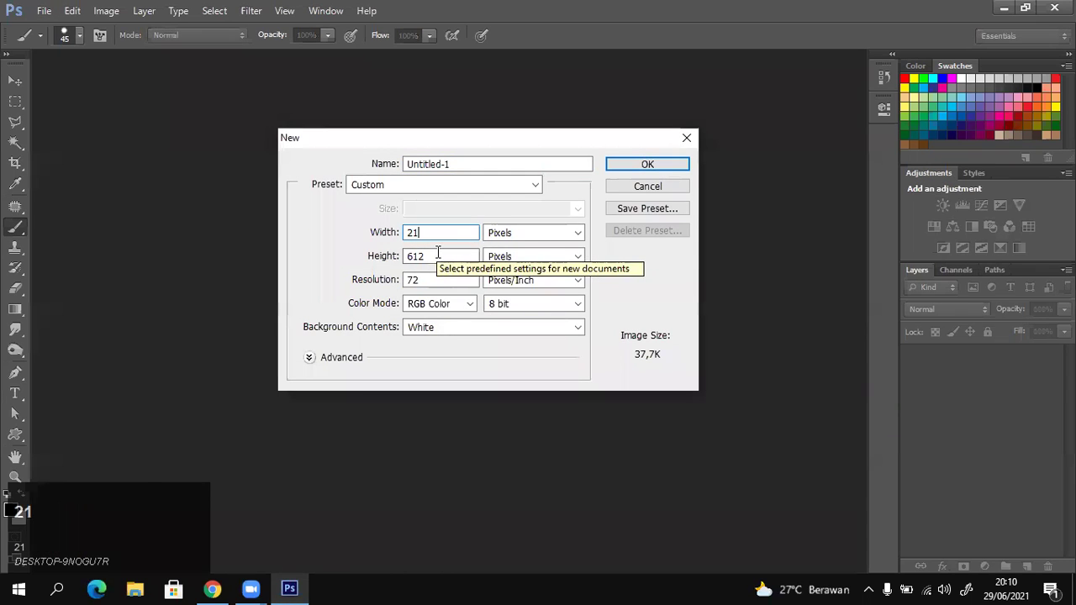
{"action": "left_click_drag", "start_coordinate": [446, 256], "coordinate": [317, 241]}
{"action": "type", "text": "29"}
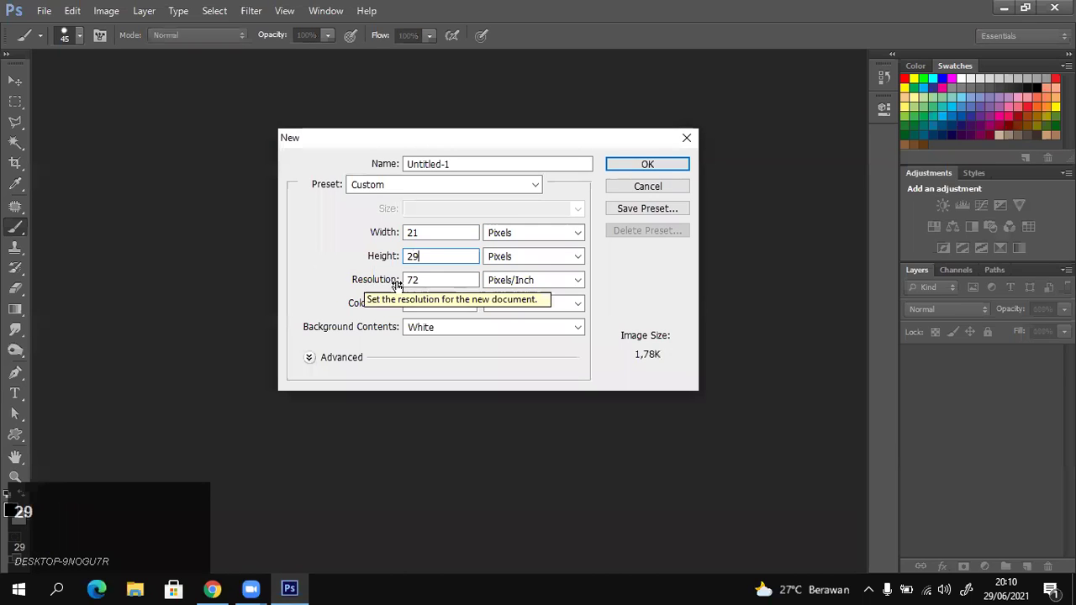
{"action": "left_click_drag", "start_coordinate": [424, 282], "coordinate": [289, 255]}
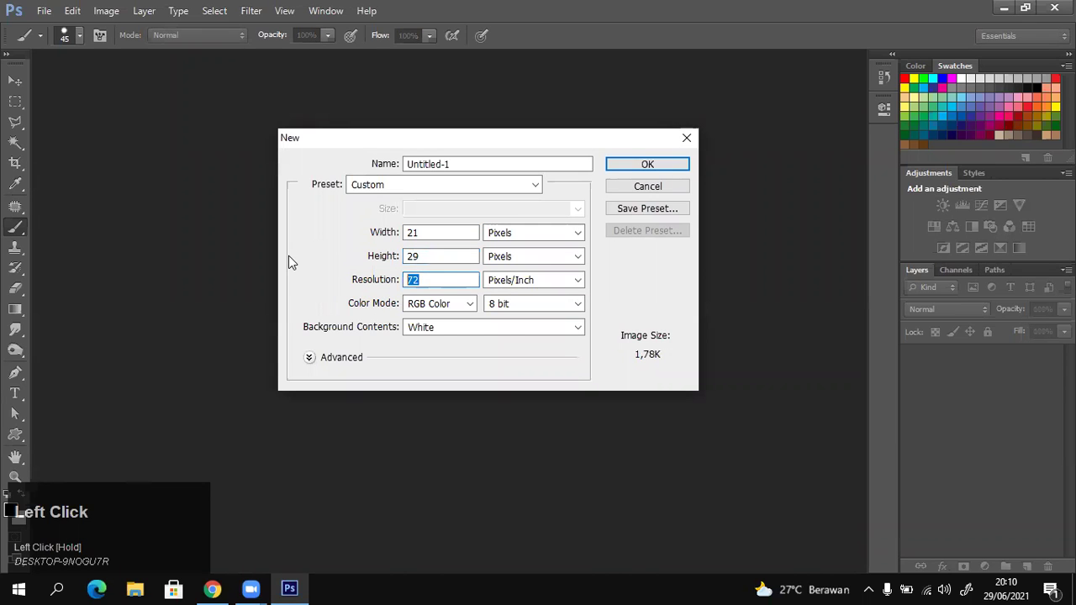
{"action": "type", "text": "300"}
{"action": "key", "text": "Return"}
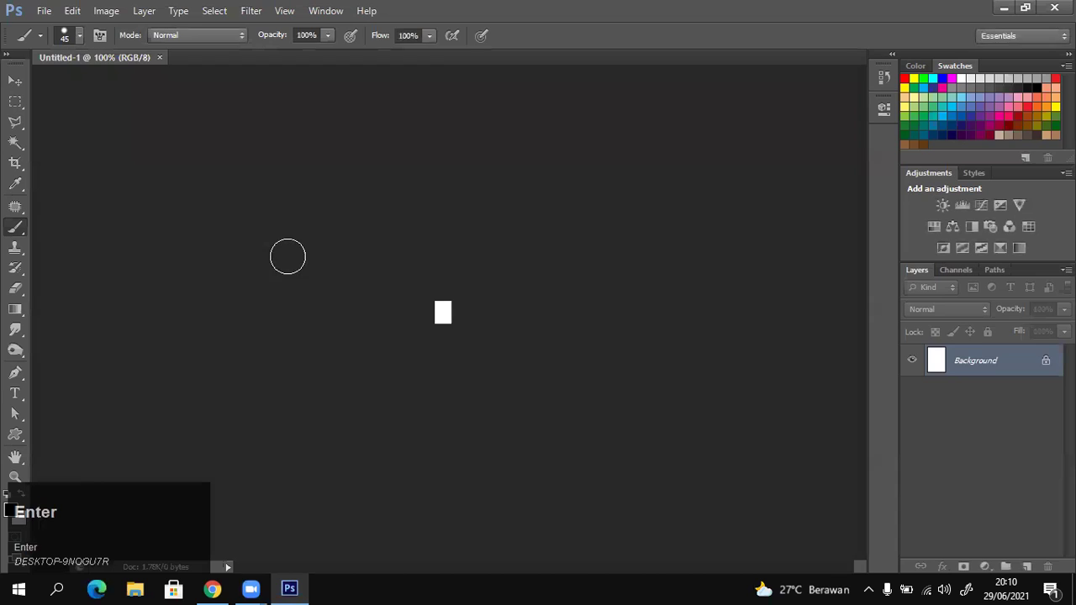
Resize the image to a document width of 21 centimeters with proportions constrained.
{"action": "left_click", "coordinate": [107, 11]}
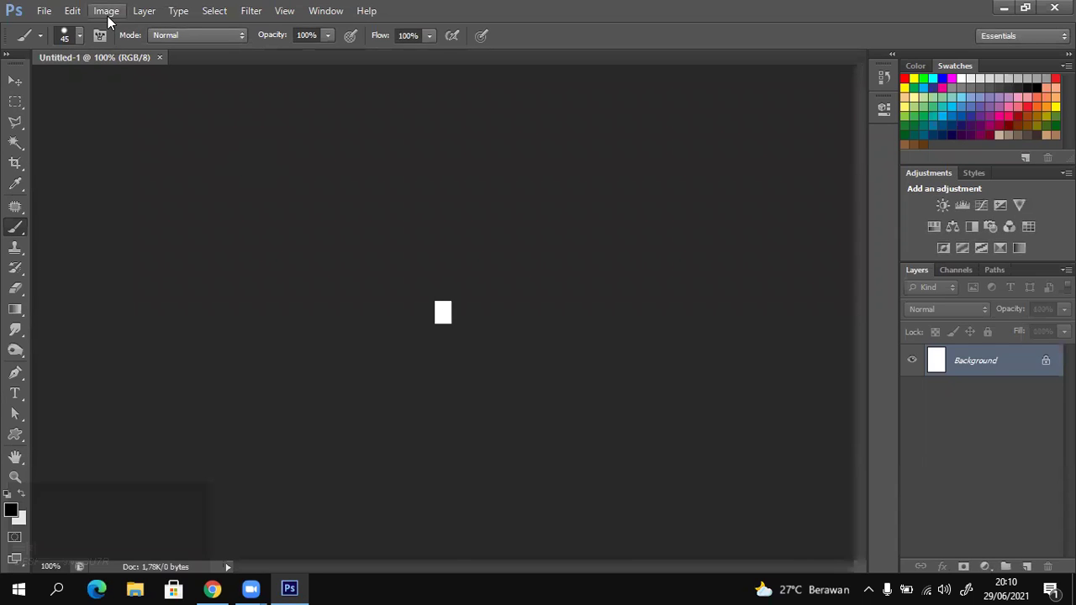
{"action": "left_click", "coordinate": [127, 125]}
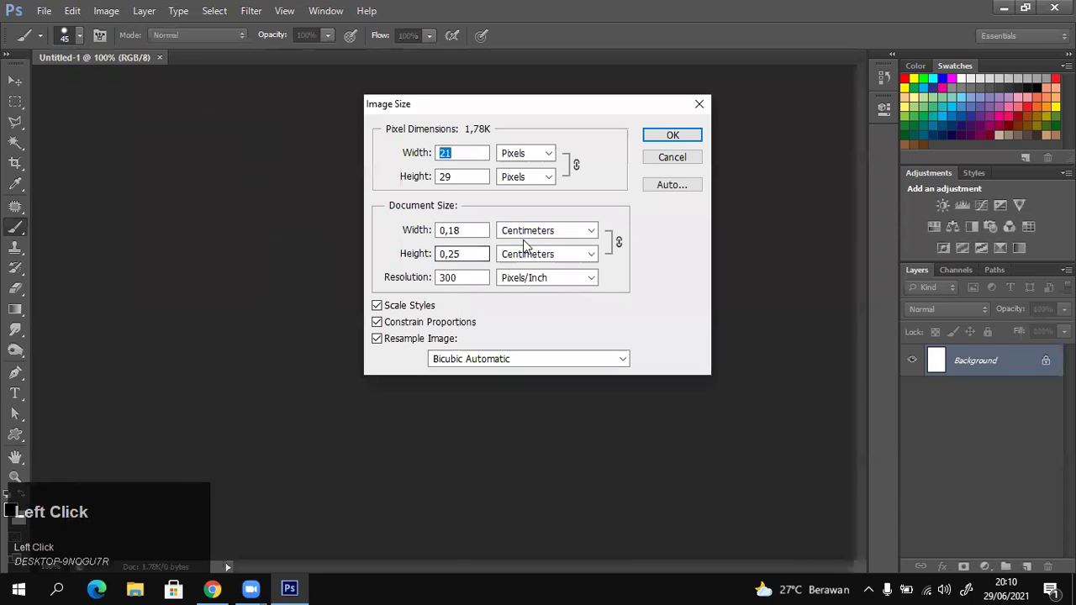
{"action": "left_click", "coordinate": [531, 232]}
{"action": "left_click", "coordinate": [531, 232]}
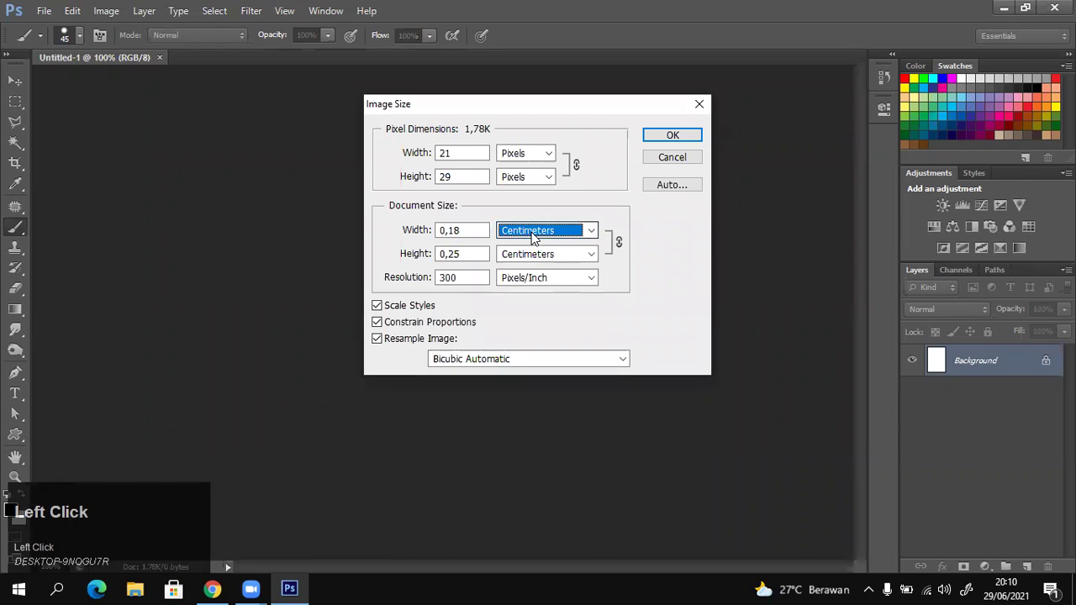
{"action": "left_click_drag", "start_coordinate": [478, 232], "coordinate": [352, 216]}
{"action": "type", "text": "21"}
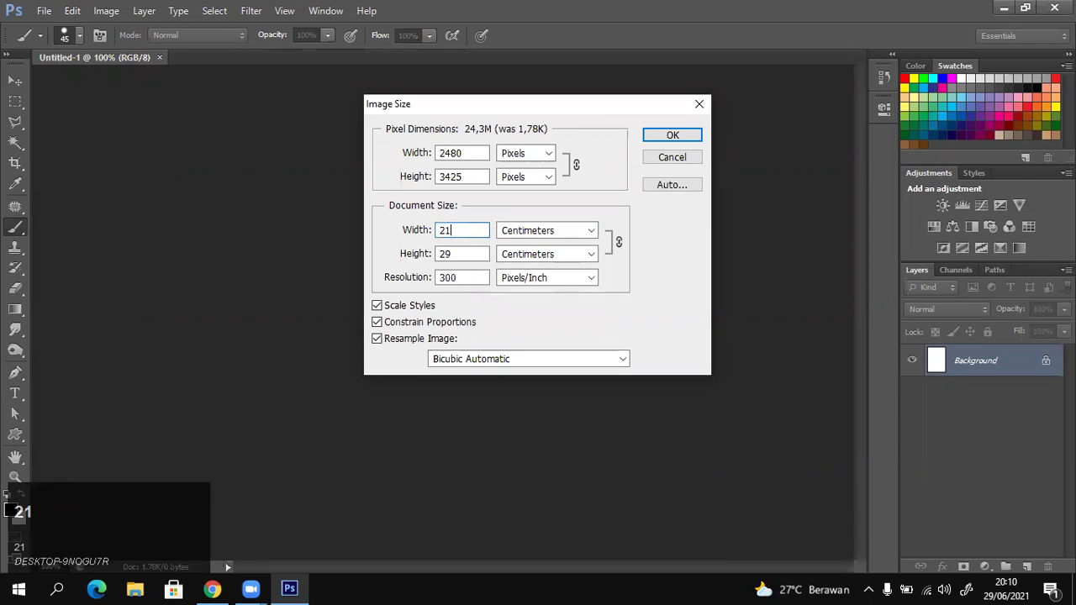
{"action": "key", "text": "Return"}
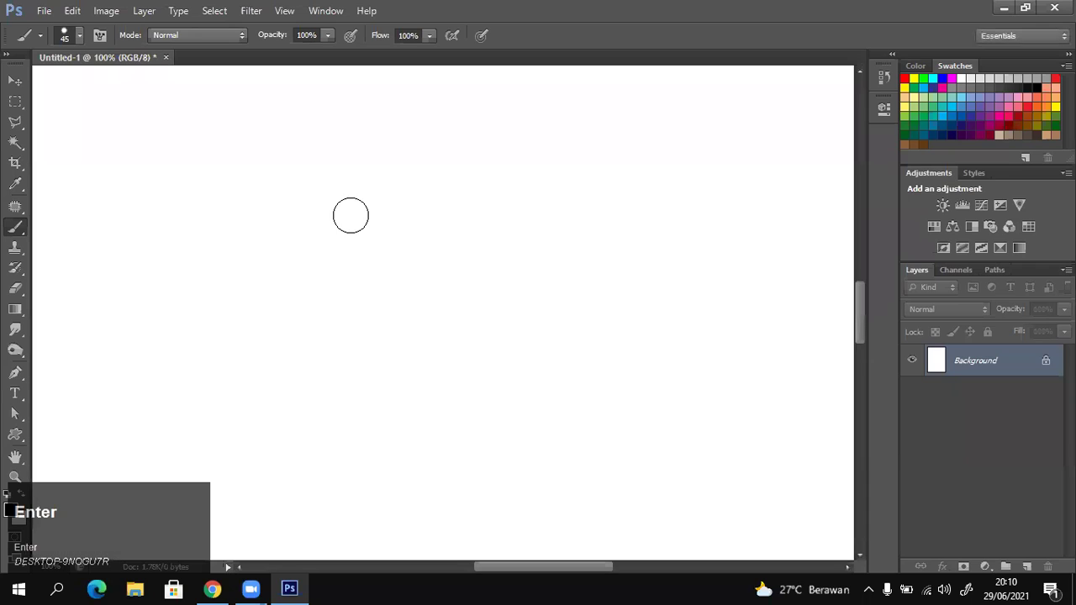
Paste the copied bag image onto the page and scale it up to a large size around the page centre.
{"action": "key", "text": "z"}
{"action": "right_click", "coordinate": [437, 248]}
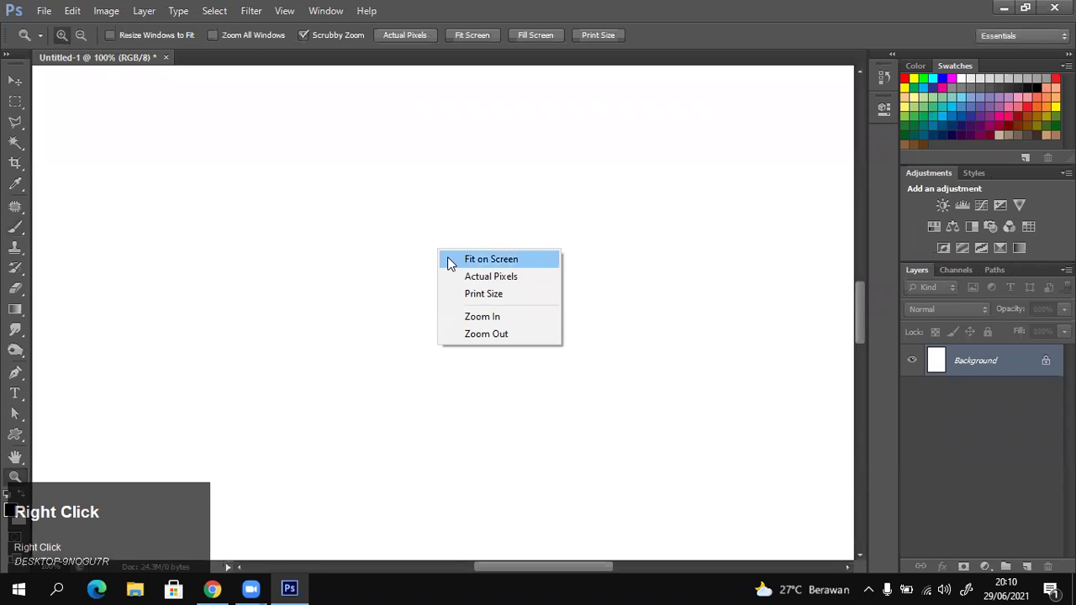
{"action": "left_click", "coordinate": [447, 257]}
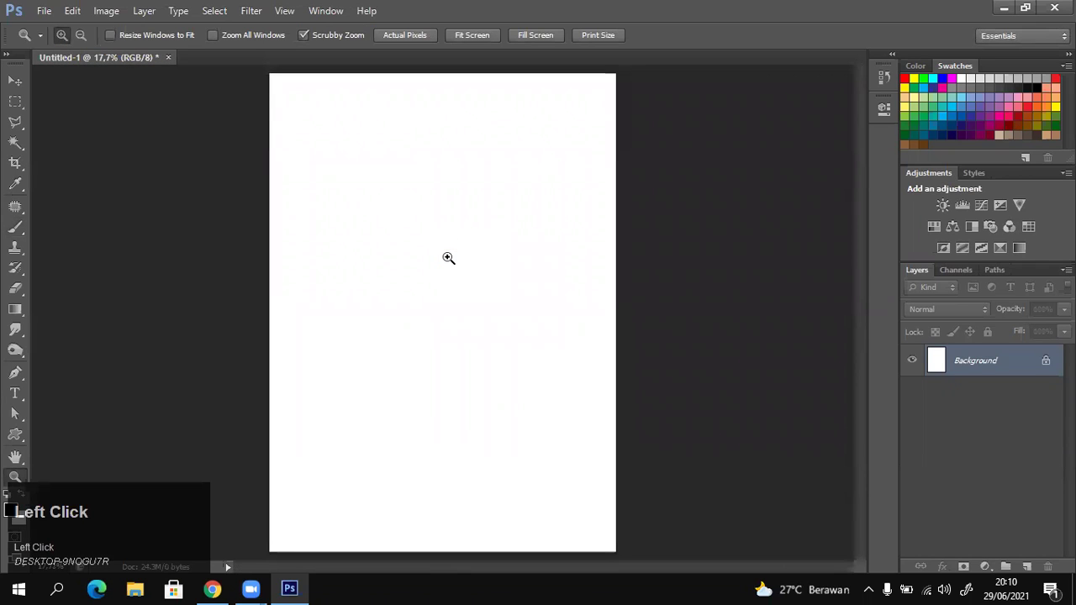
{"action": "key", "text": "ctrl"}
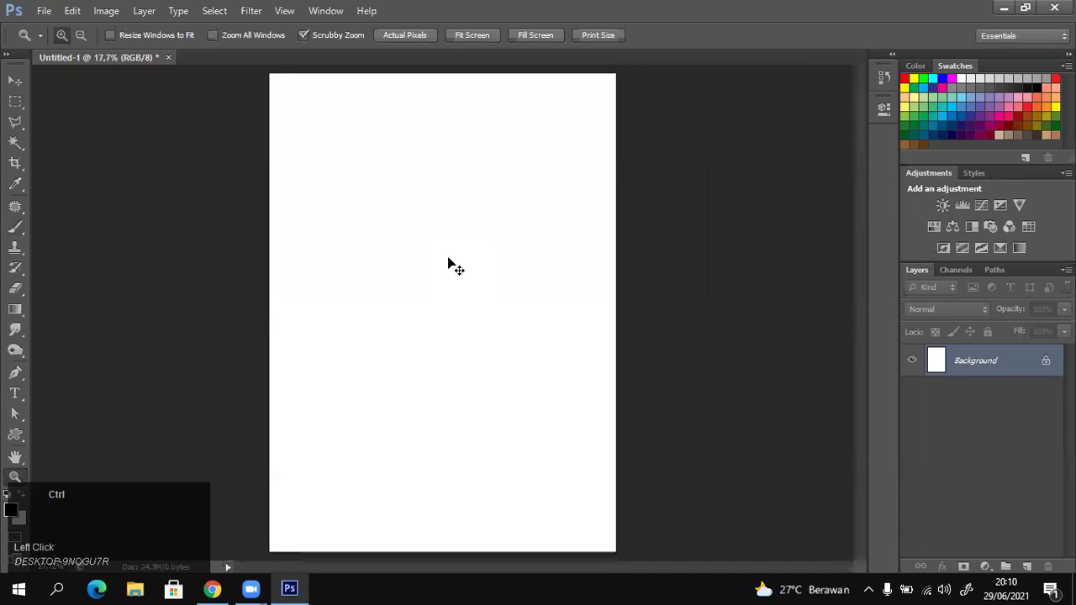
{"action": "key", "text": "ctrl+v"}
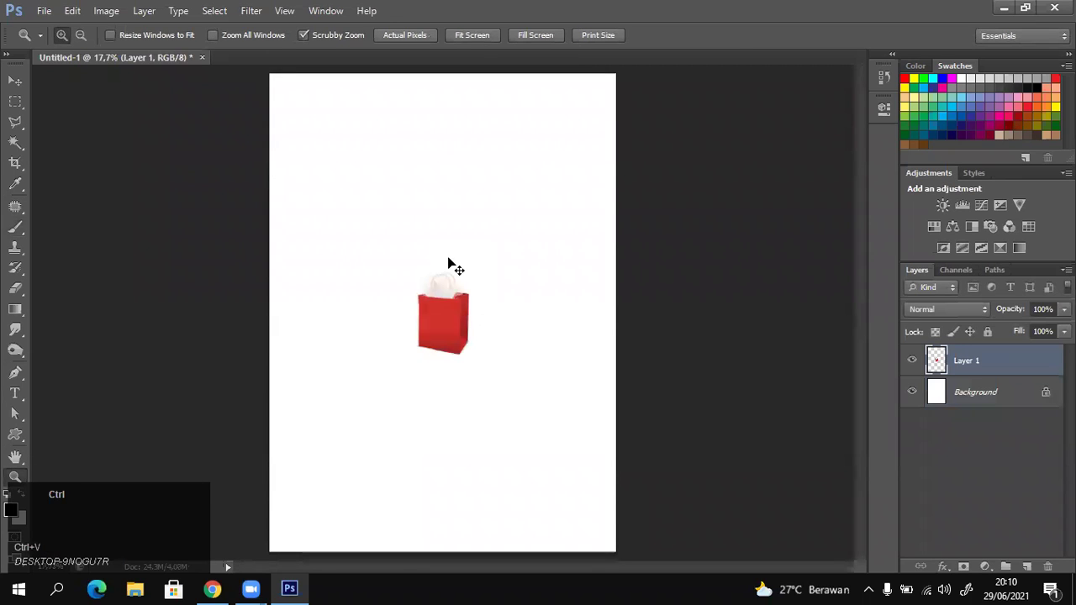
{"action": "key", "text": "ctrl+t"}
{"action": "left_click_drag", "start_coordinate": [468, 272], "coordinate": [550, 163]}
{"action": "key", "text": "Return"}
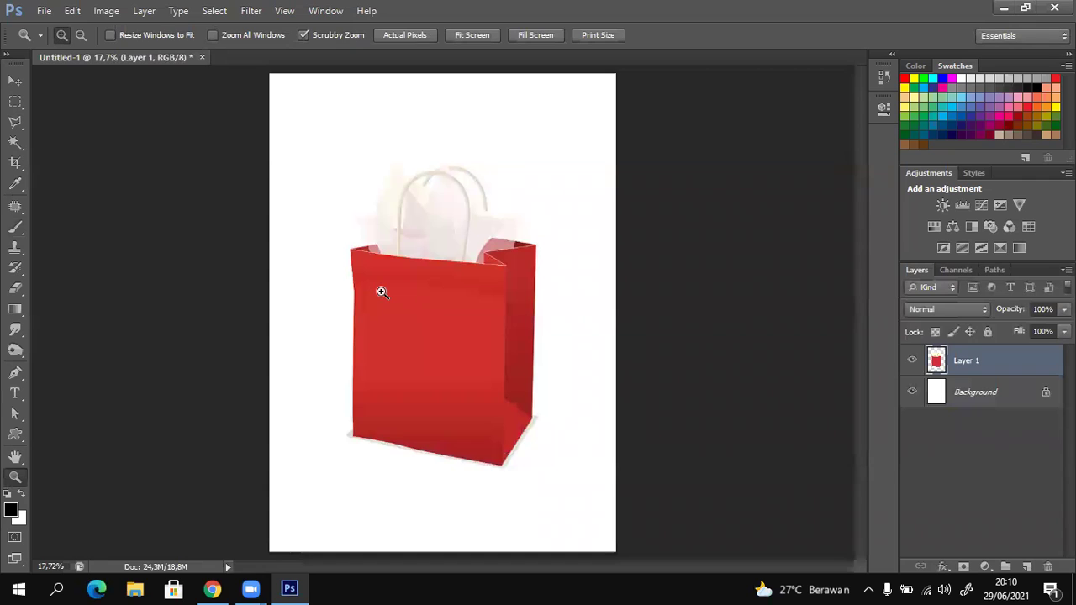
Select the red front and side faces of the bag with the Magic Wand, including the darker lower area.
{"action": "key", "text": "w"}
{"action": "left_click", "coordinate": [423, 356]}
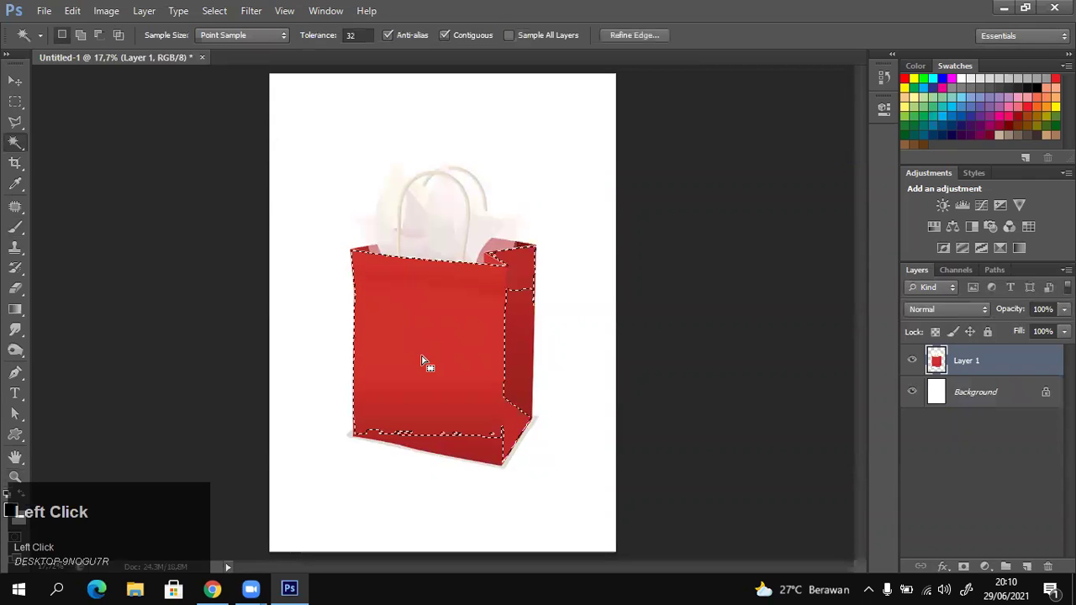
{"action": "left_click", "coordinate": [454, 444], "text": "shift"}
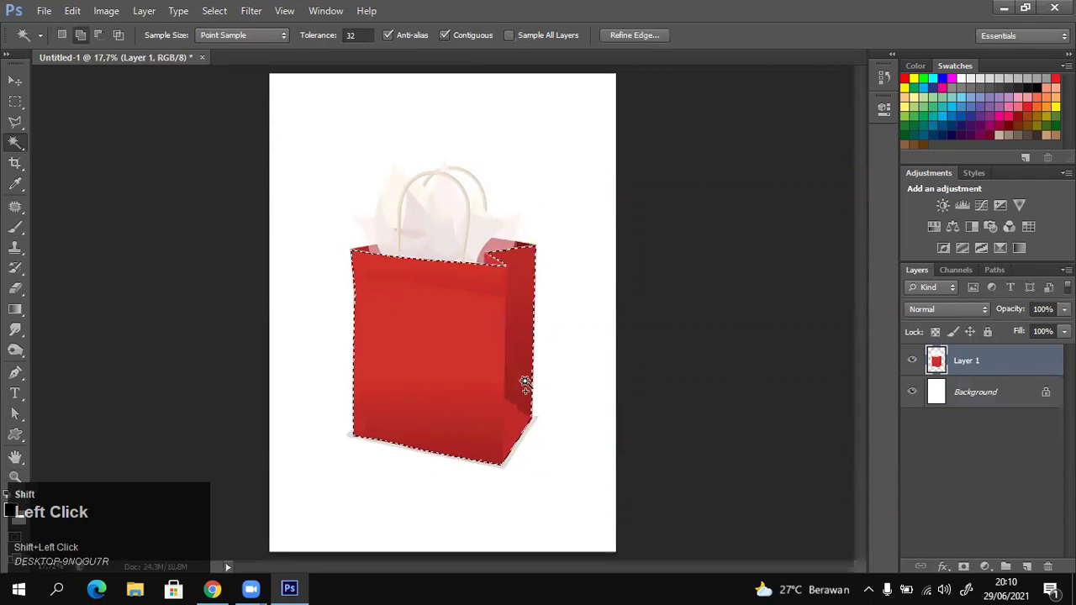
Set the foreground colour to bright blue #0024ff.
{"action": "key", "text": "b"}
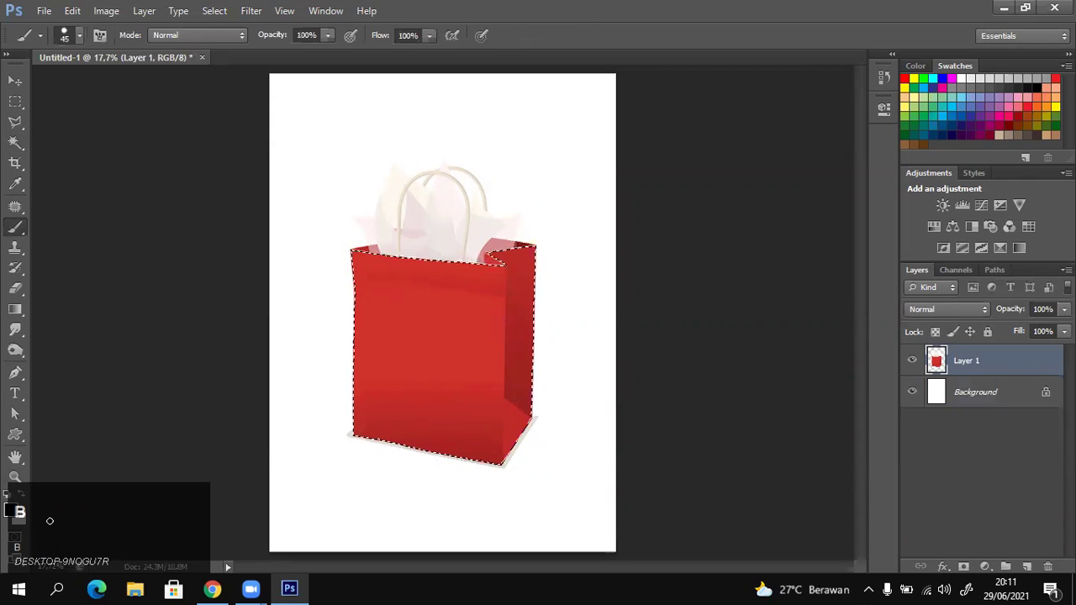
{"action": "left_click", "coordinate": [12, 513]}
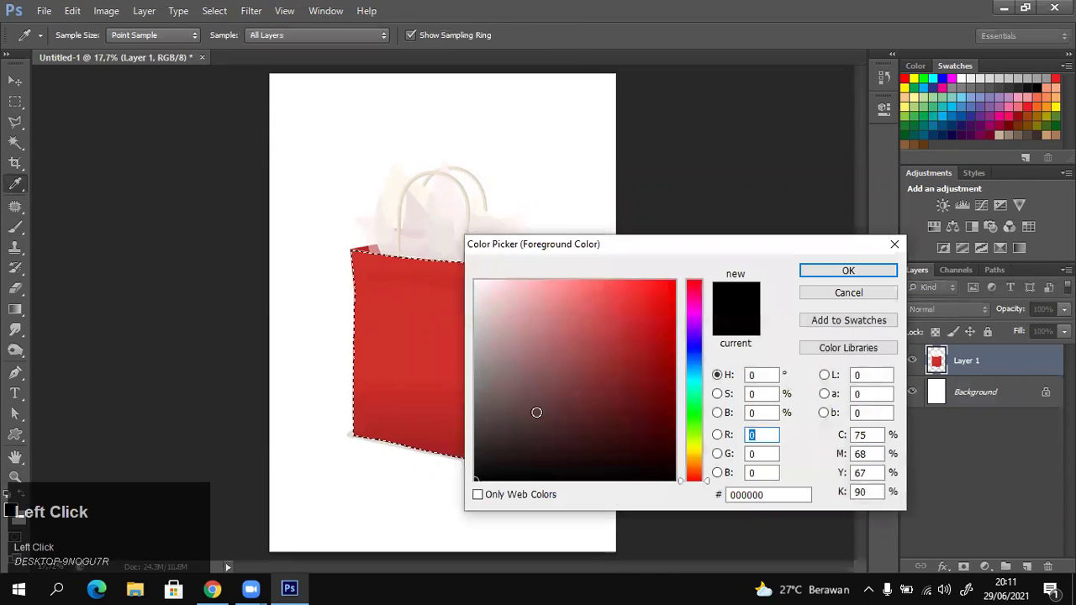
{"action": "left_click", "coordinate": [697, 351]}
{"action": "left_click_drag", "start_coordinate": [670, 339], "coordinate": [689, 241]}
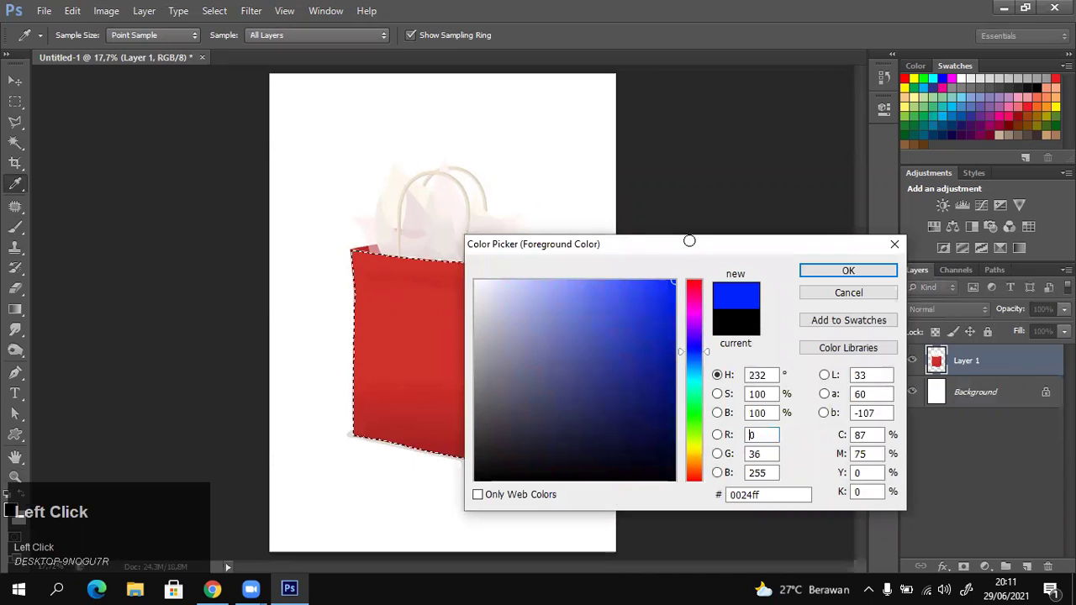
{"action": "left_click", "coordinate": [814, 274]}
Enlarge the brush to 1200 px and try to paint the selected bag faces blue.
{"action": "key", "text": "b"}
{"action": "key", "text": "bracketright"}
{"action": "key", "text": "bracketright"}
{"action": "key", "text": "bracketright"}
{"action": "key", "text": "bracketright"}
{"action": "key", "text": "bracketright"}
{"action": "key", "text": "bracketright"}
{"action": "key", "text": "bracketright"}
{"action": "key", "text": "bracketright"}
{"action": "key", "text": "bracketright"}
{"action": "key", "text": "bracketright"}
{"action": "key", "text": "bracketright"}
{"action": "key", "text": "bracketright"}
{"action": "key", "text": "bracketright"}
{"action": "key", "text": "bracketright"}
{"action": "key", "text": "bracketright"}
{"action": "key", "text": "bracketright"}
{"action": "key", "text": "bracketright"}
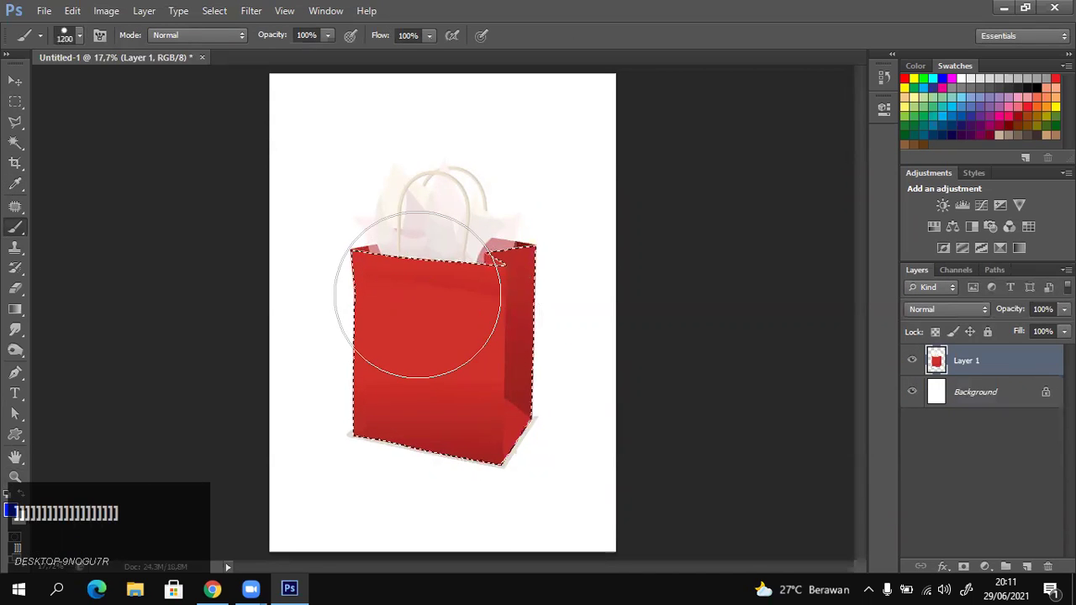
{"action": "mouse_move", "coordinate": [418, 294]}
{"action": "left_mouse_down"}
{"action": "mouse_move", "coordinate": [536, 307]}
{"action": "mouse_move", "coordinate": [442, 446]}
{"action": "mouse_move", "coordinate": [338, 454]}
{"action": "mouse_move", "coordinate": [373, 348]}
{"action": "mouse_move", "coordinate": [510, 292]}
{"action": "mouse_move", "coordinate": [478, 294]}
{"action": "mouse_move", "coordinate": [482, 286]}
{"action": "mouse_move", "coordinate": [535, 274]}
{"action": "mouse_move", "coordinate": [528, 365]}
{"action": "mouse_move", "coordinate": [530, 272]}
{"action": "mouse_move", "coordinate": [514, 309]}
{"action": "mouse_move", "coordinate": [515, 298]}
{"action": "mouse_move", "coordinate": [517, 336]}
{"action": "left_mouse_up"}
Undo the blue brush stroke and deselect the bag faces.
{"action": "key", "text": "ctrl+z"}
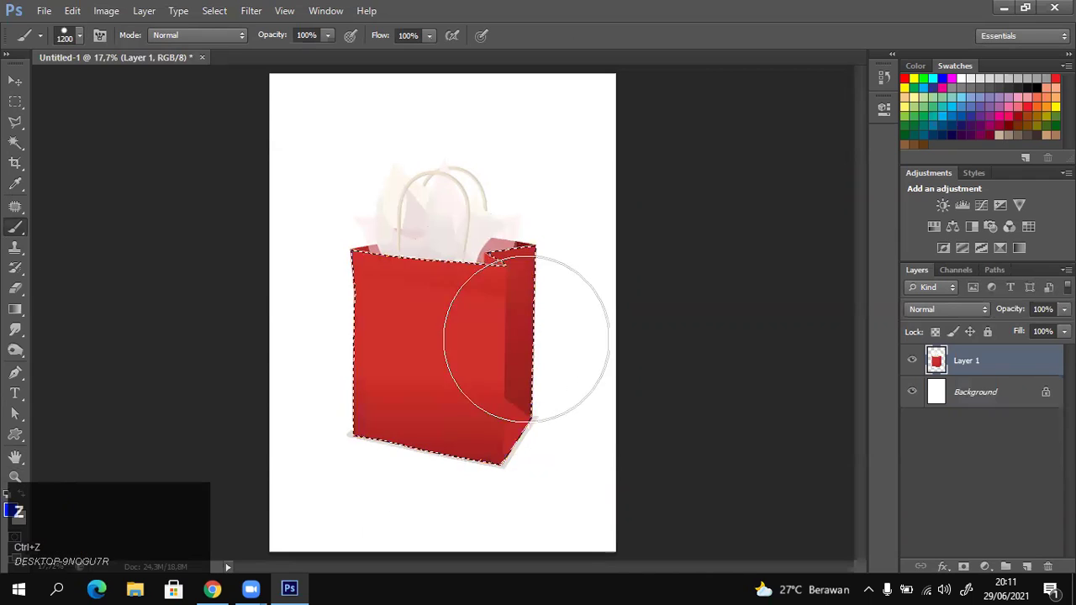
{"action": "key", "text": "m"}
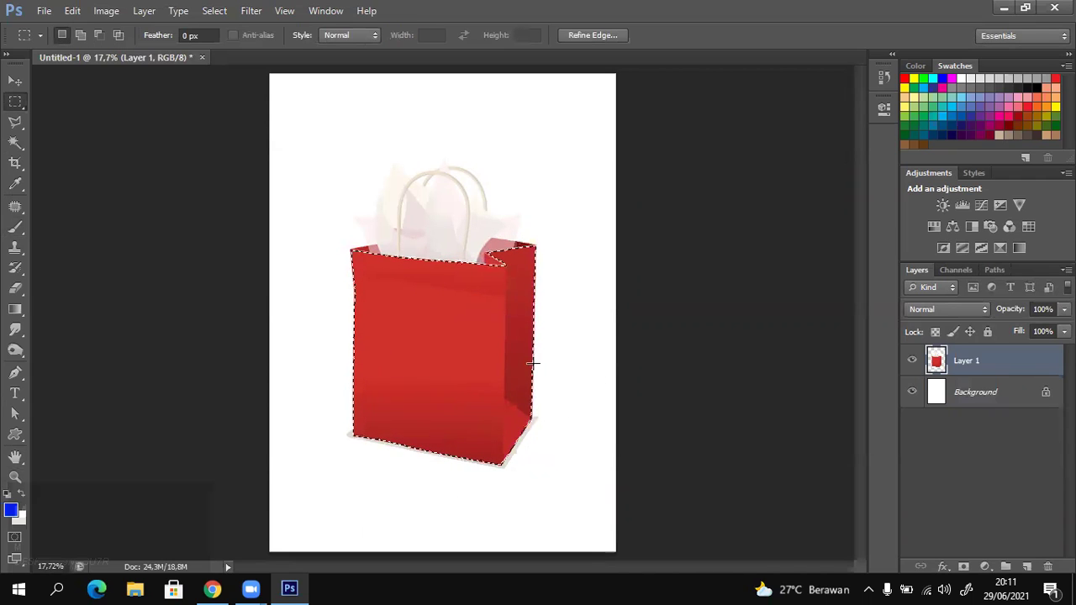
{"action": "left_click", "coordinate": [558, 327]}
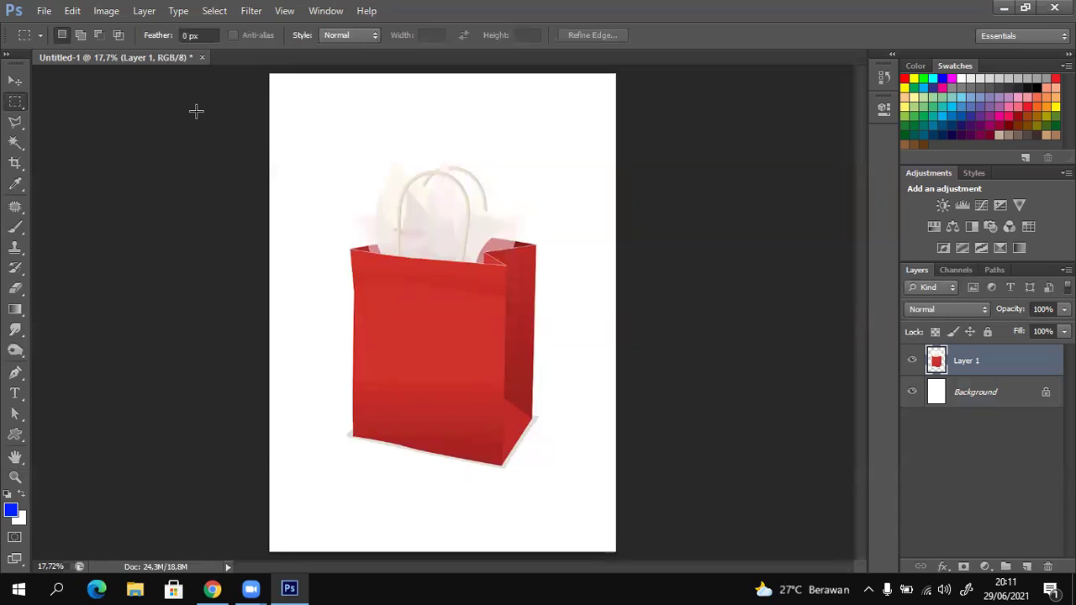
Recolour the bag layer to blue with a Hue/Saturation adjustment, setting the hue to -128.
{"action": "left_click", "coordinate": [108, 13]}
{"action": "mouse_move", "coordinate": [132, 52]}
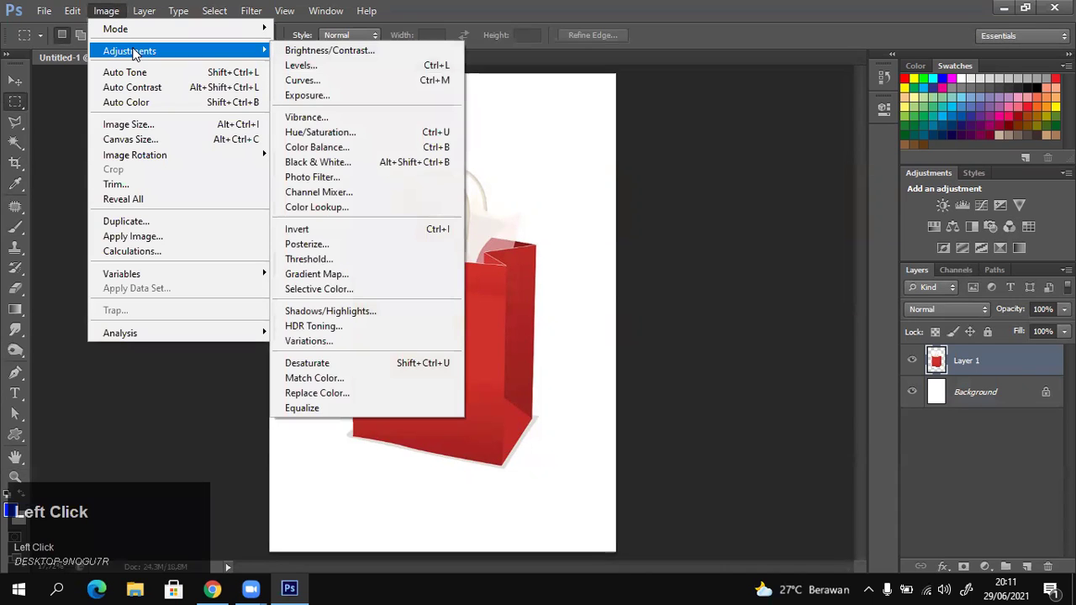
{"action": "left_click", "coordinate": [326, 132]}
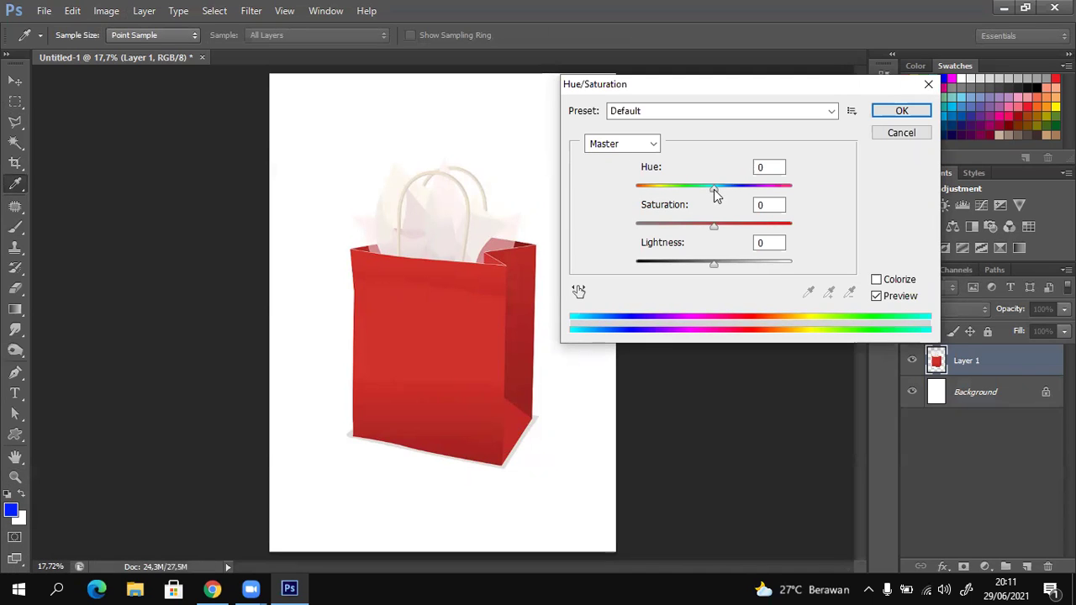
{"action": "left_click_drag", "start_coordinate": [714, 192], "coordinate": [722, 193]}
{"action": "left_click_drag", "start_coordinate": [734, 189], "coordinate": [652, 204]}
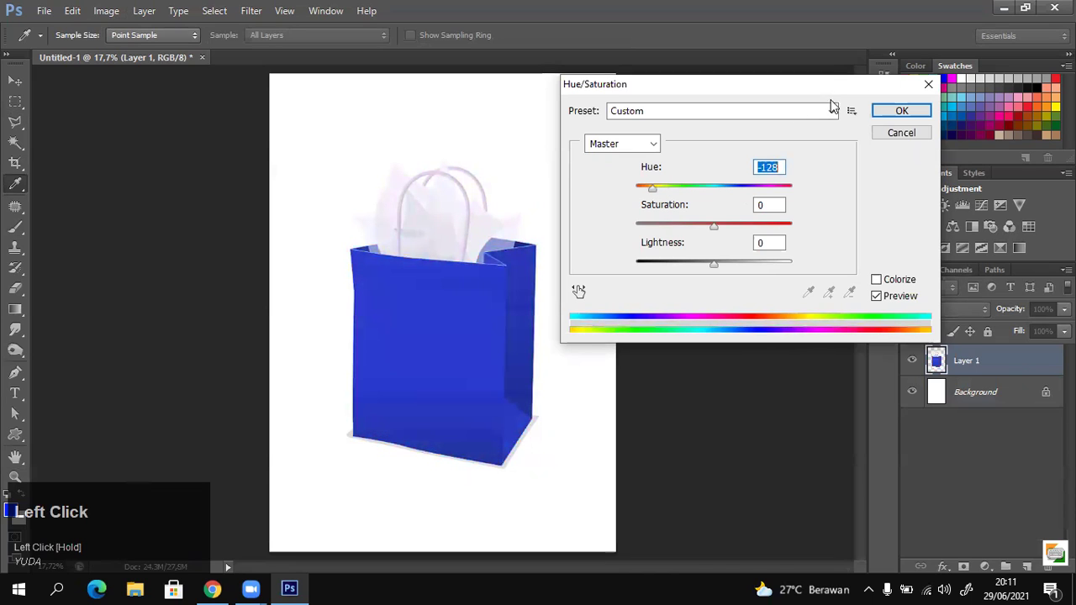
{"action": "left_click", "coordinate": [893, 111]}
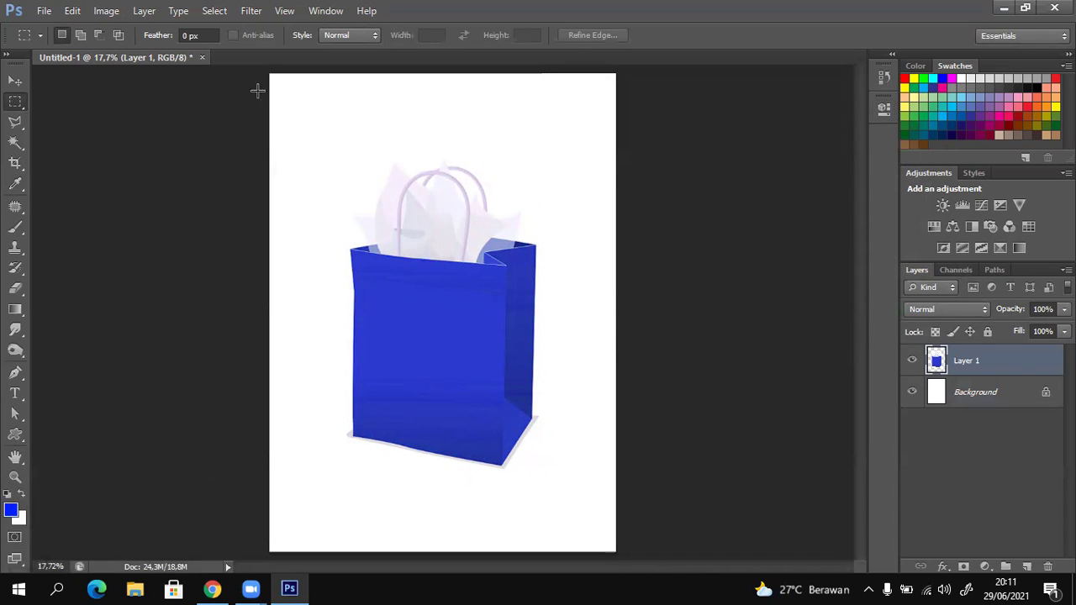
Turn the bag vivid red with another Hue/Saturation adjustment, setting the hue to +125 and raising the saturation.
{"action": "left_click", "coordinate": [107, 11]}
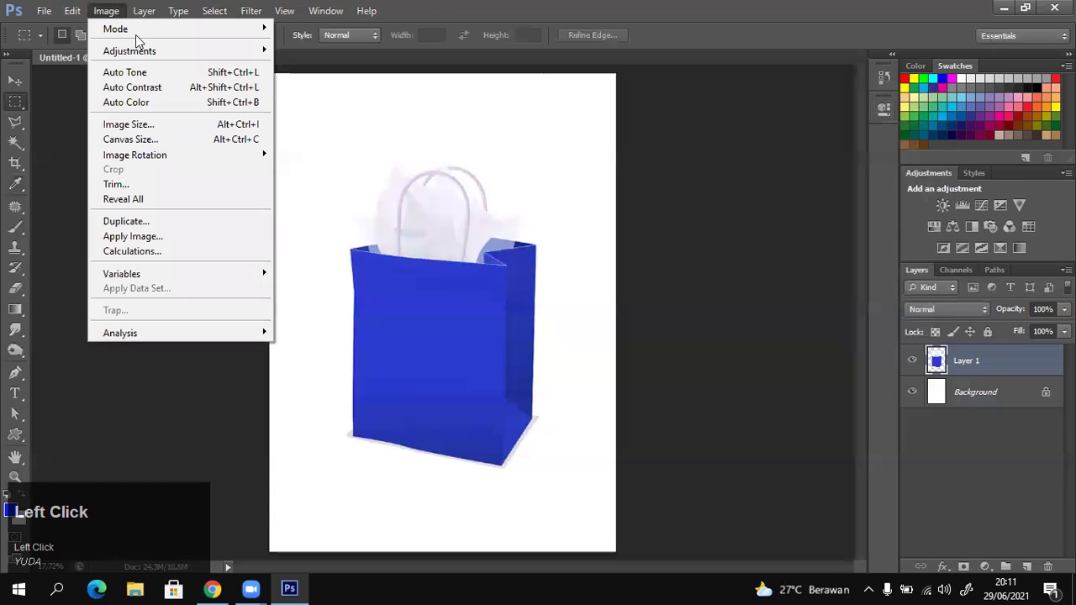
{"action": "mouse_move", "coordinate": [146, 52]}
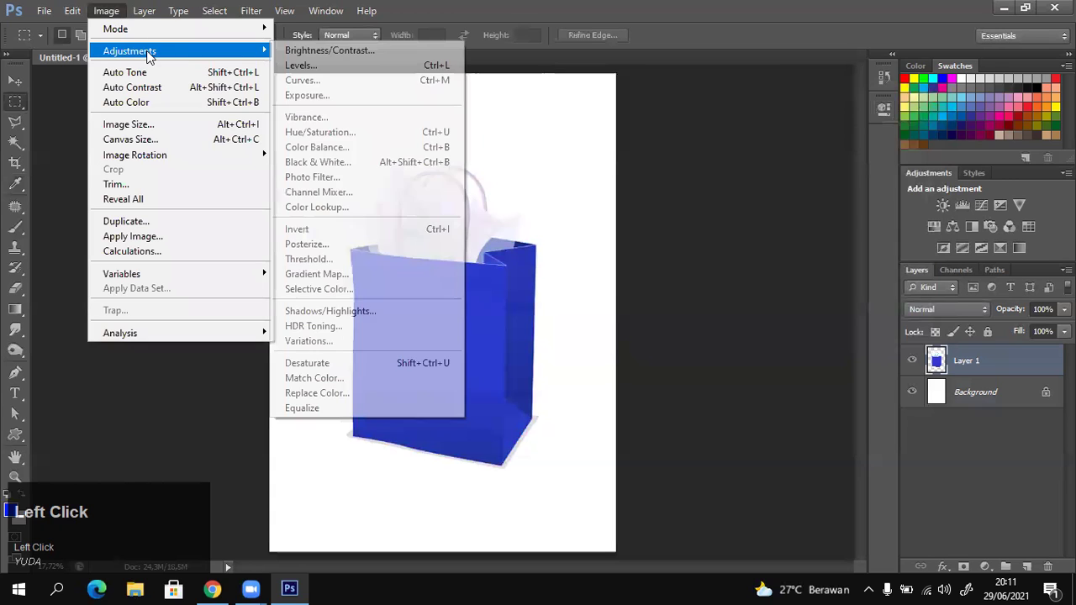
{"action": "left_click", "coordinate": [319, 135]}
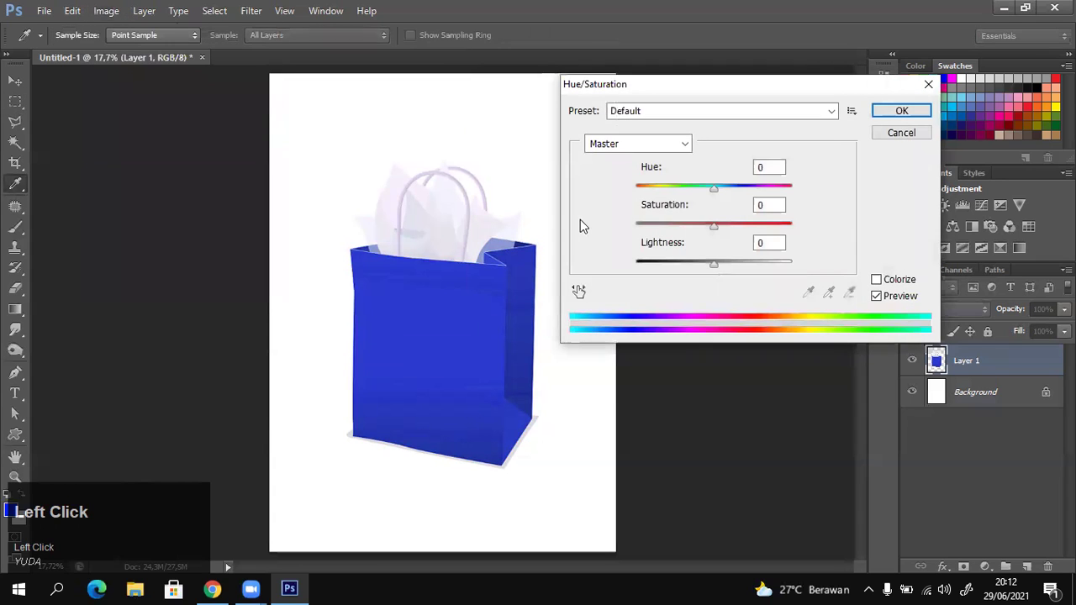
{"action": "left_click_drag", "start_coordinate": [714, 190], "coordinate": [775, 194]}
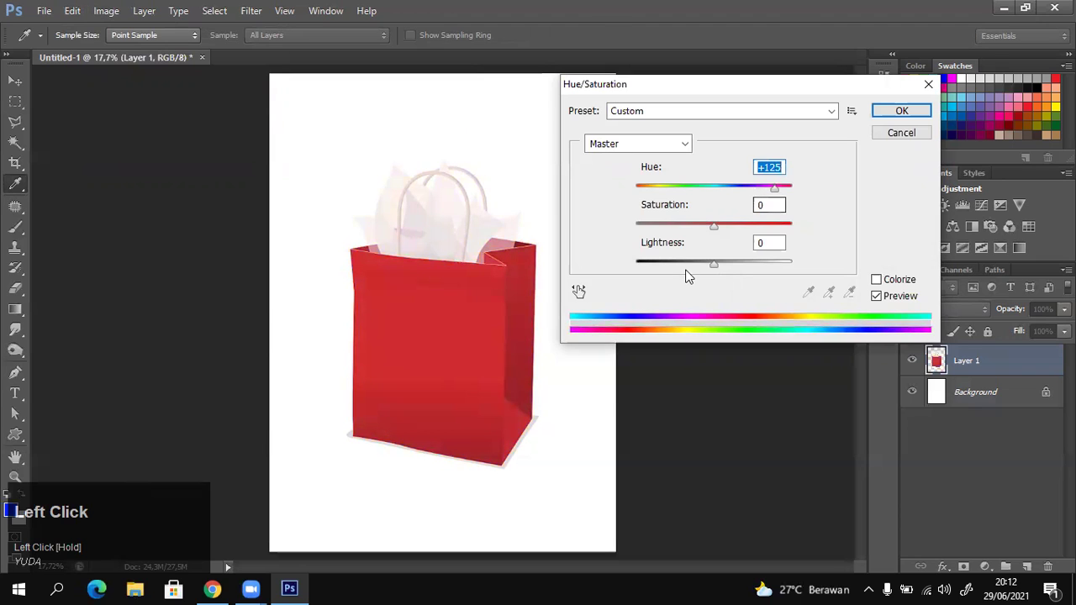
{"action": "left_click_drag", "start_coordinate": [717, 227], "coordinate": [713, 269]}
{"action": "left_click", "coordinate": [901, 111]}
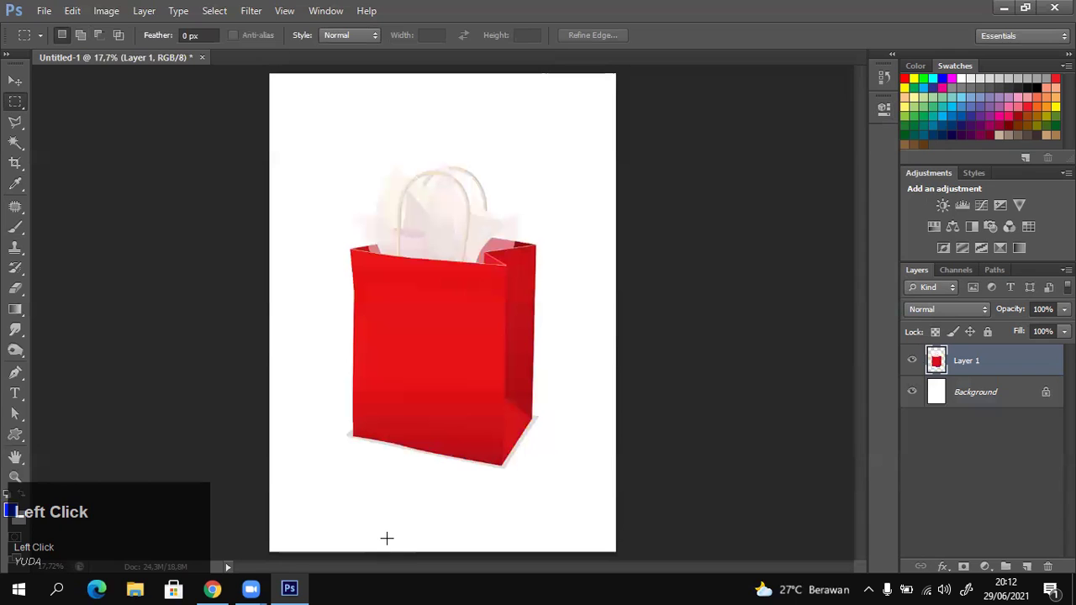
Switch to Chrome and open Google in a new tab.
{"action": "left_click", "coordinate": [217, 587]}
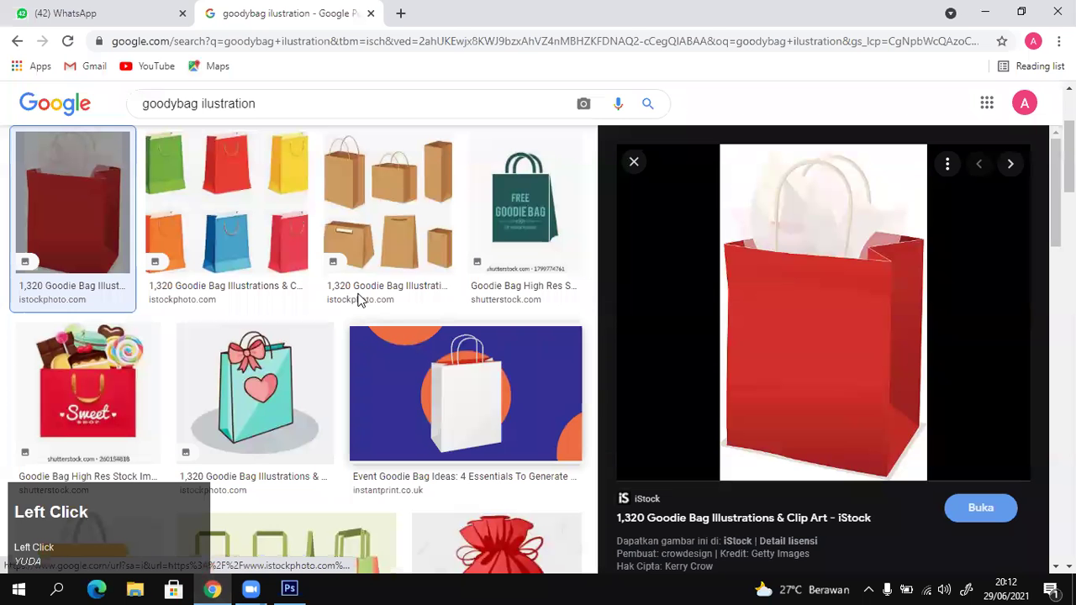
{"action": "left_click", "coordinate": [400, 13]}
{"action": "type", "text": "goo"}
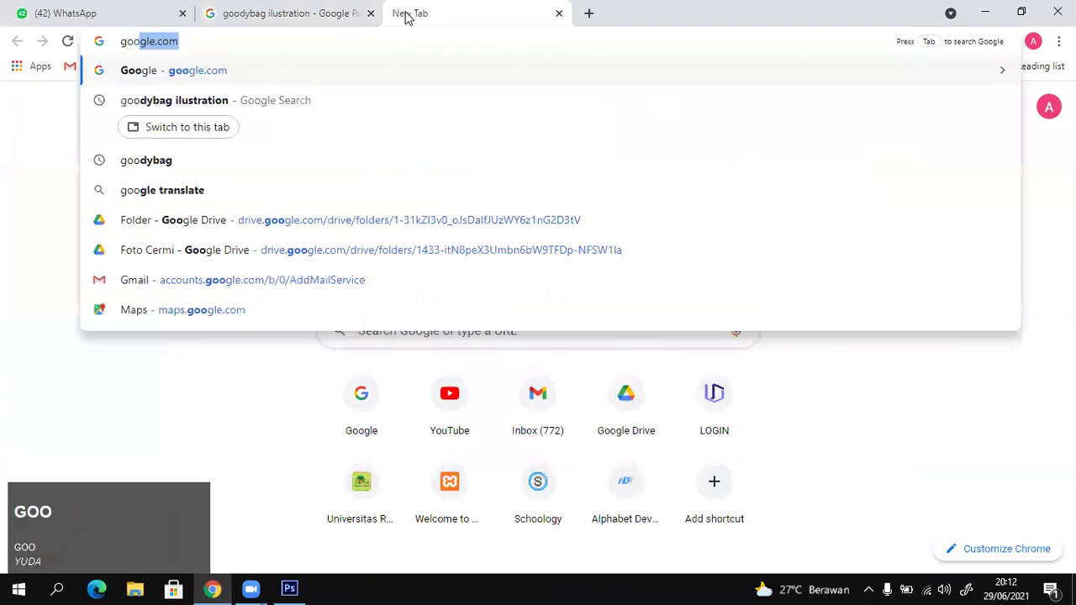
{"action": "key", "text": "Return"}
{"action": "left_click", "coordinate": [393, 239]}
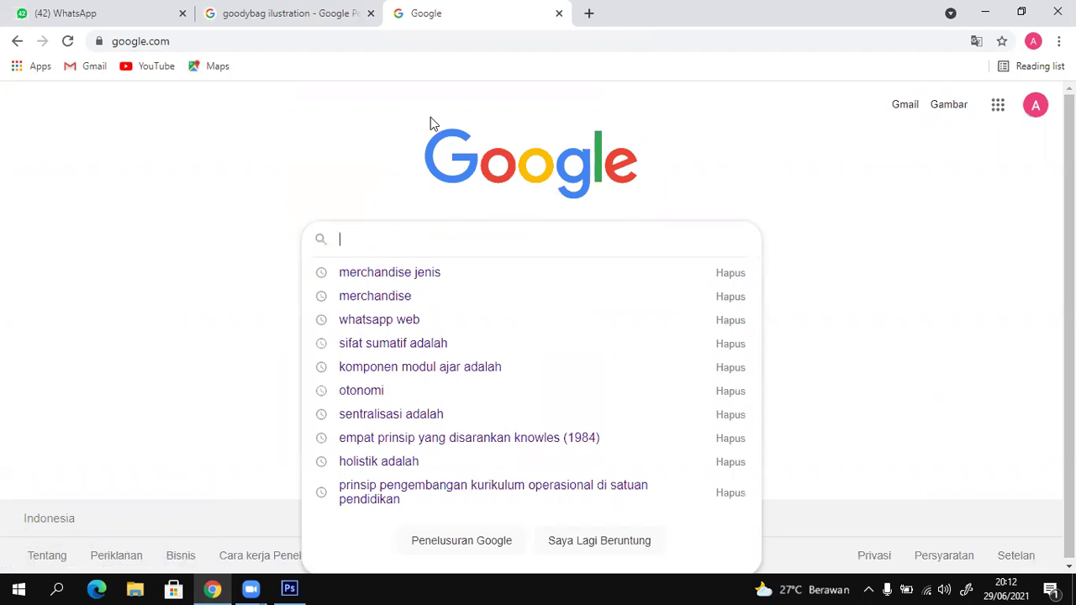
{"action": "left_click", "coordinate": [277, 8]}
{"action": "left_click", "coordinate": [555, 8]}
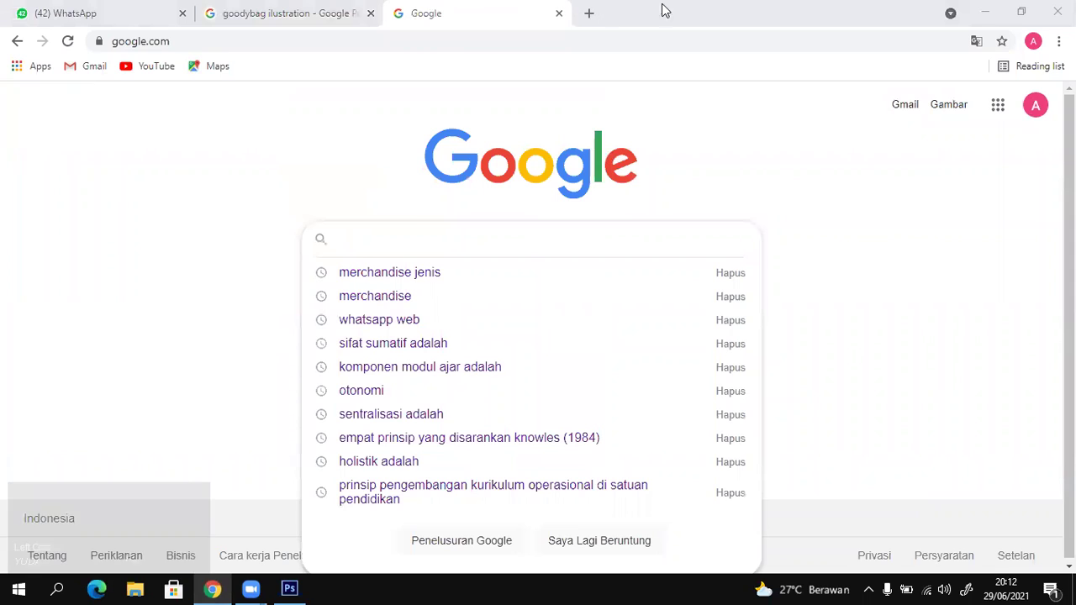
Search Google for "logo mahakarya" and show the image results.
{"action": "left_click", "coordinate": [368, 245]}
{"action": "type", "text": "log"}
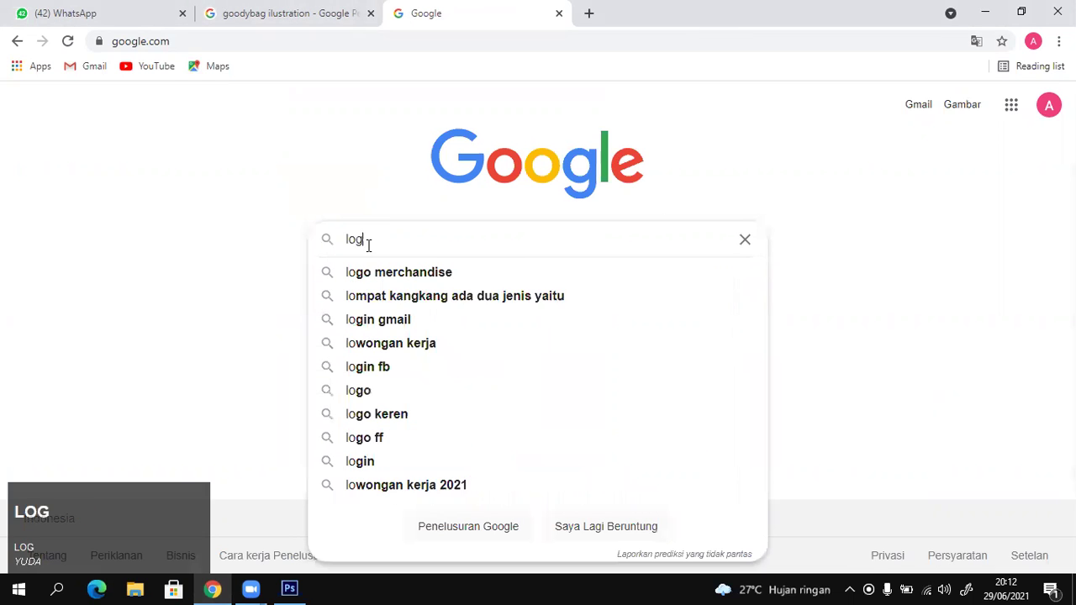
{"action": "type", "text": "o mahakarya"}
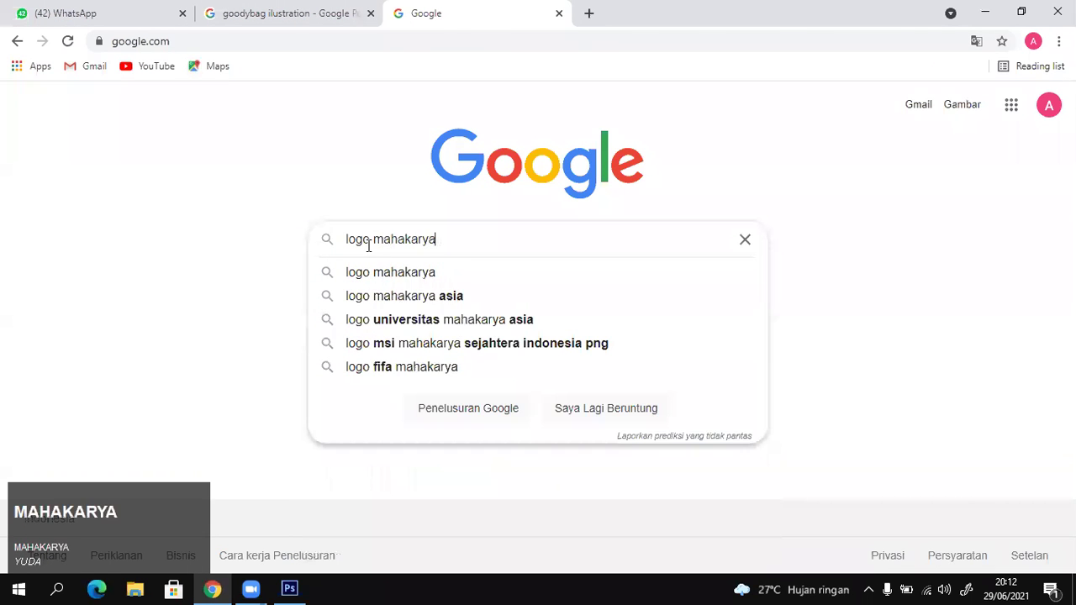
{"action": "key", "text": "Return"}
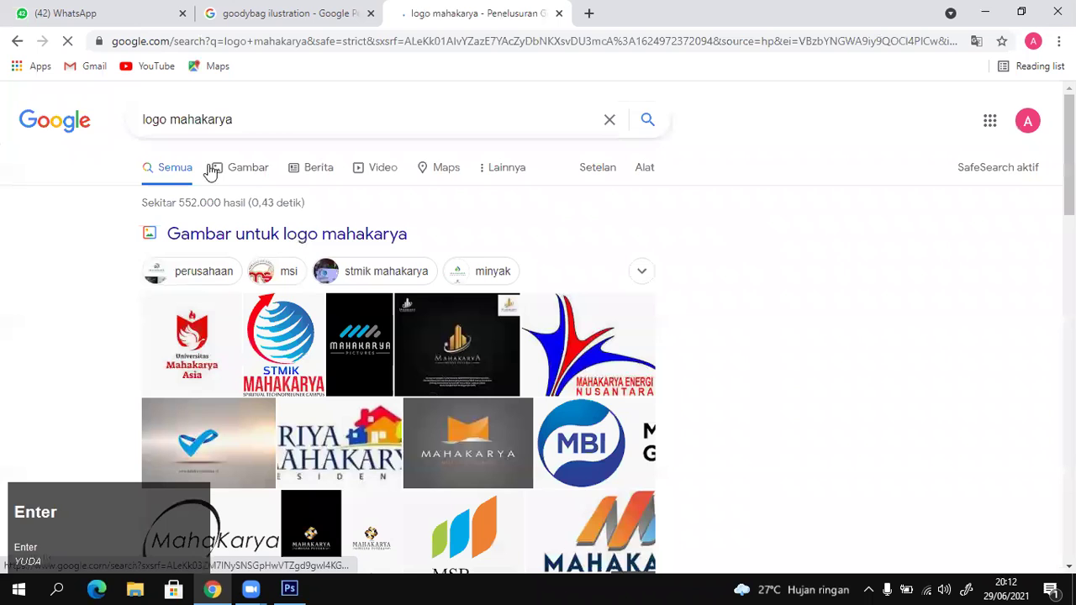
{"action": "left_click", "coordinate": [232, 171]}
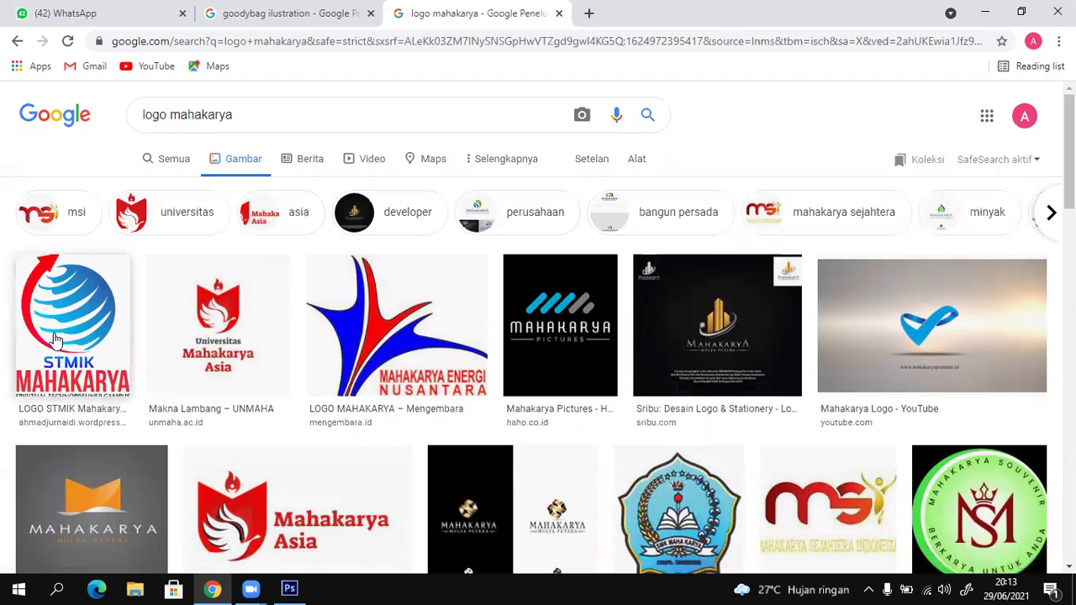
Refine the image search to "logo Universitas mahakarya" and open the UNMAHA result with the university name below the emblem.
{"action": "left_click", "coordinate": [171, 116]}
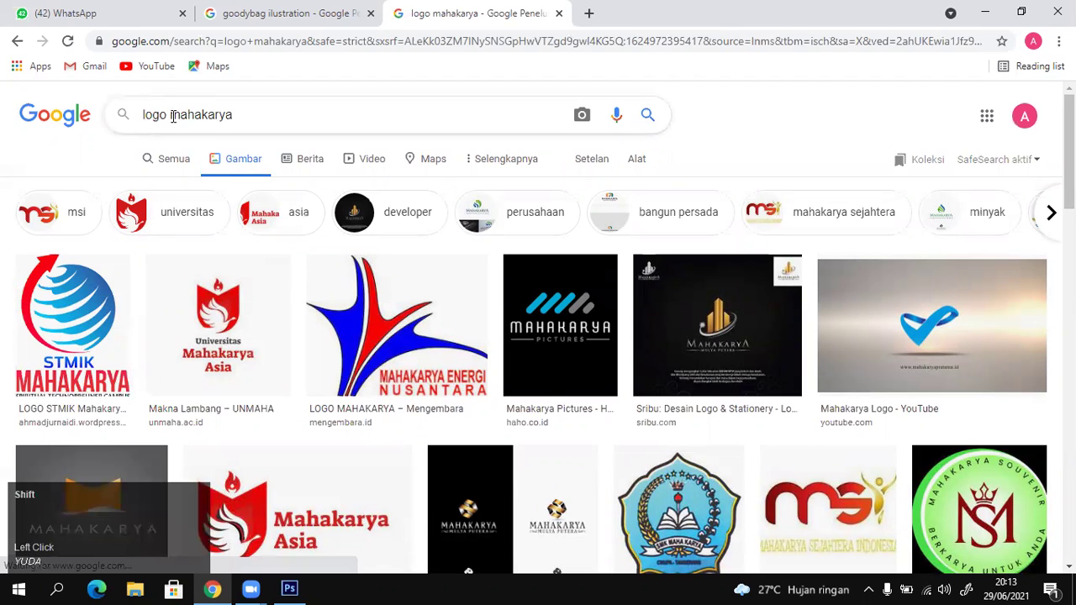
{"action": "type", "text": "Universitas"}
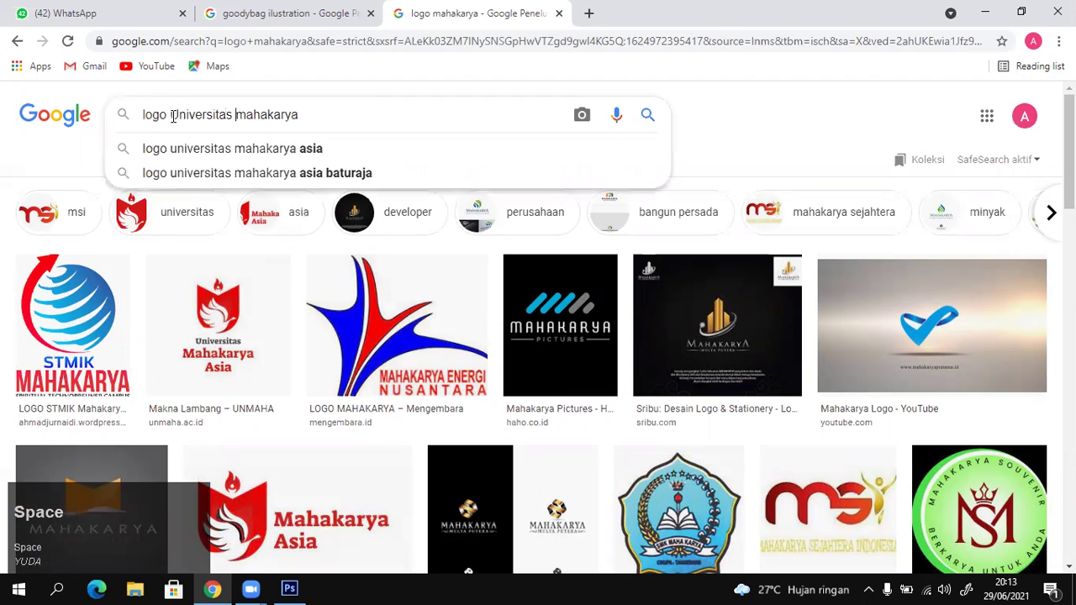
{"action": "key", "text": "Return"}
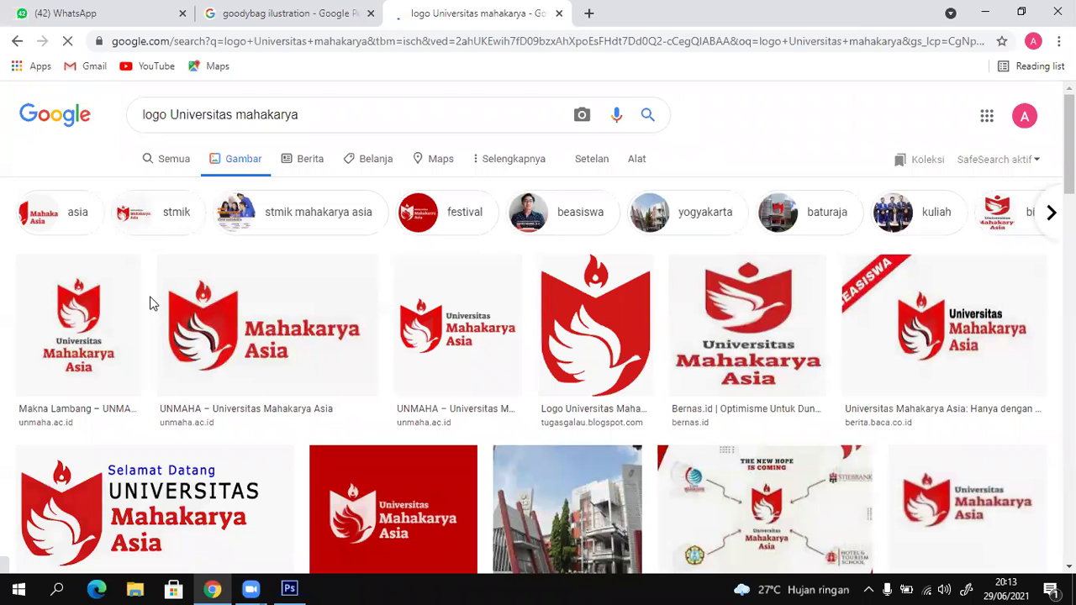
{"action": "left_click", "coordinate": [76, 307]}
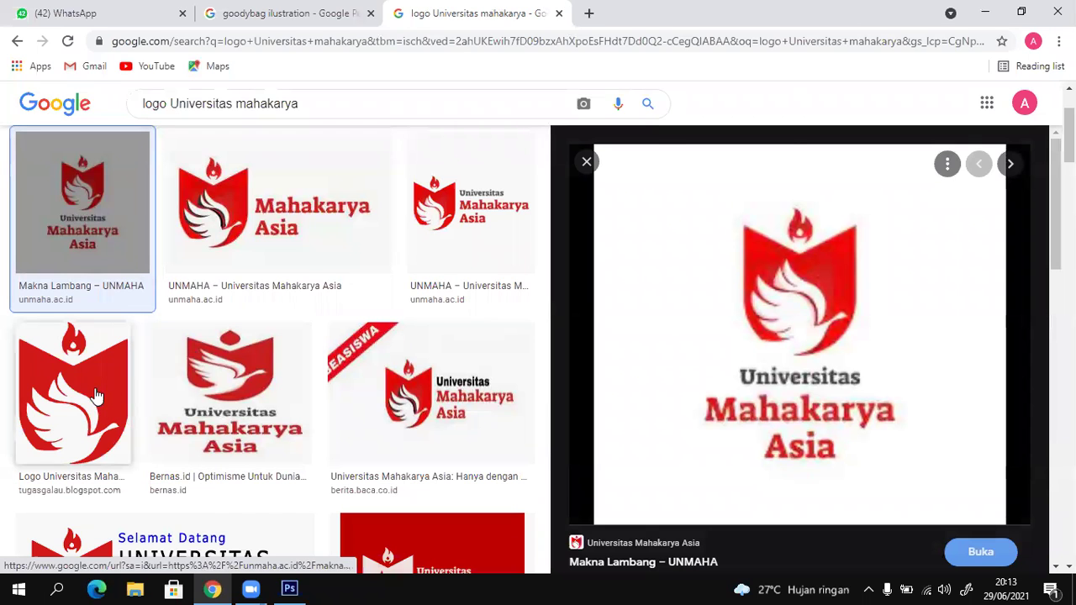
Open the emblem-only logo result from tugasgalau.blogspot.com, copy its image and switch to Photoshop.
{"action": "left_click", "coordinate": [73, 393]}
{"action": "right_click", "coordinate": [816, 275]}
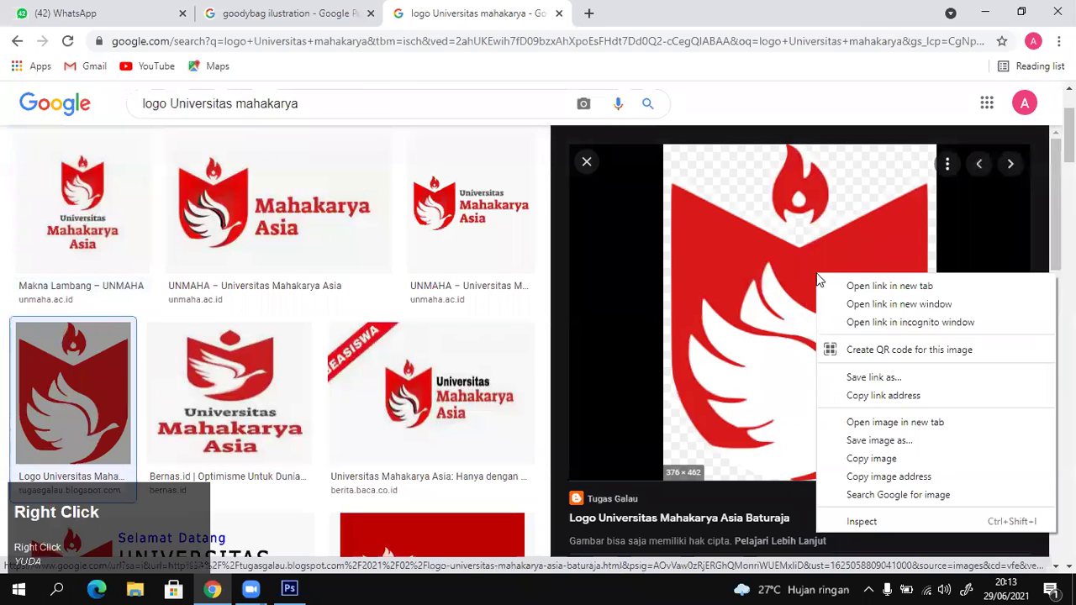
{"action": "left_click", "coordinate": [878, 459]}
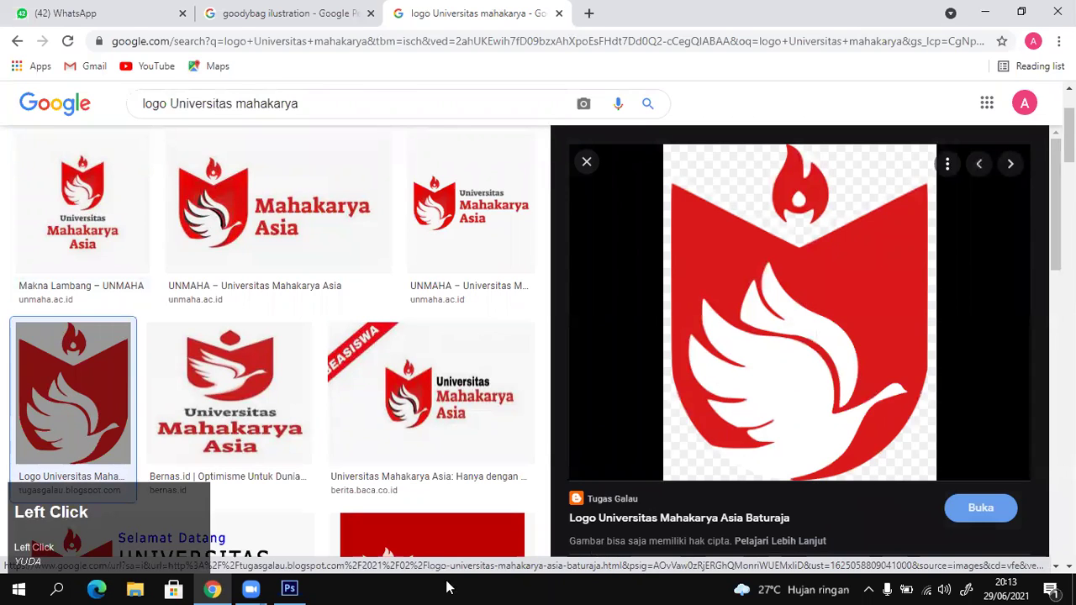
{"action": "left_click", "coordinate": [289, 589]}
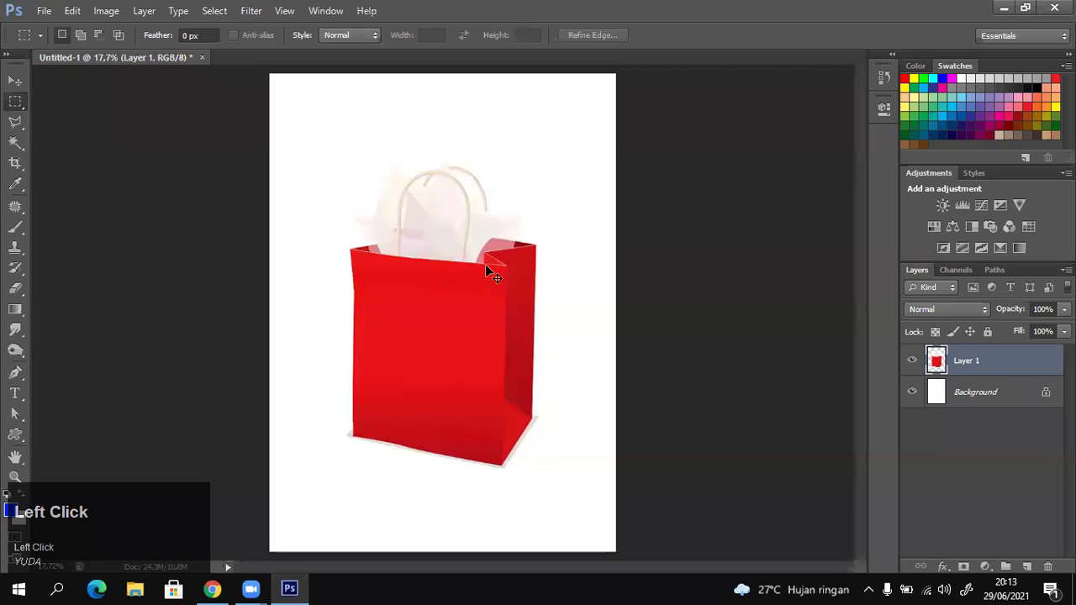
Paste the copied emblem, enlarge it proportionally to about 198% and place it on the bag's front.
{"action": "key", "text": "ctrl+v"}
{"action": "key", "text": "ctrl+t"}
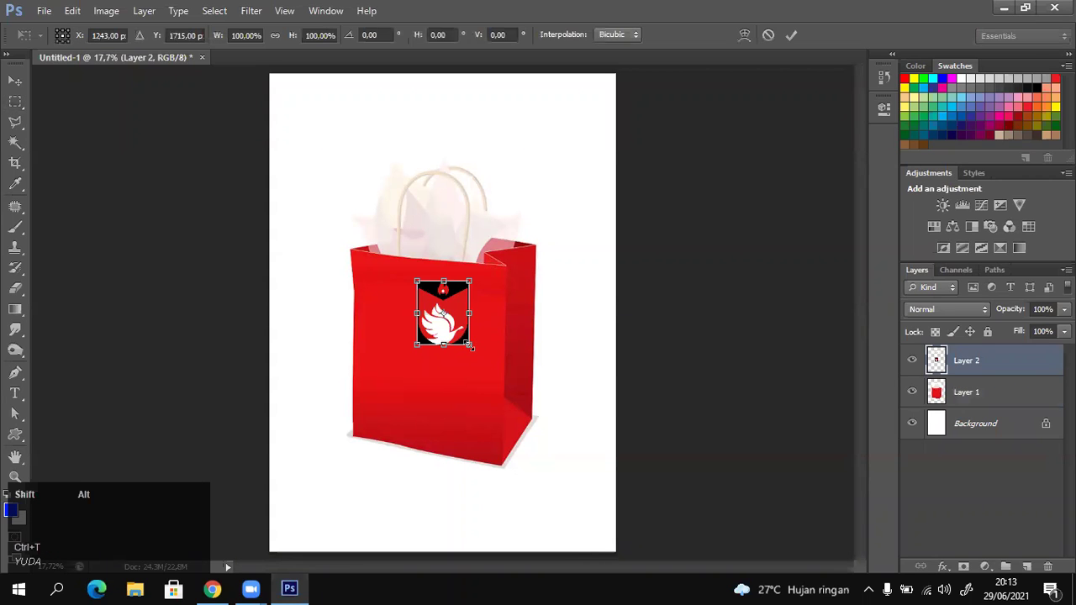
{"action": "left_click", "coordinate": [470, 345], "text": "alt+shift"}
{"action": "left_click_drag", "start_coordinate": [471, 347], "coordinate": [496, 376]}
{"action": "key", "text": "Return"}
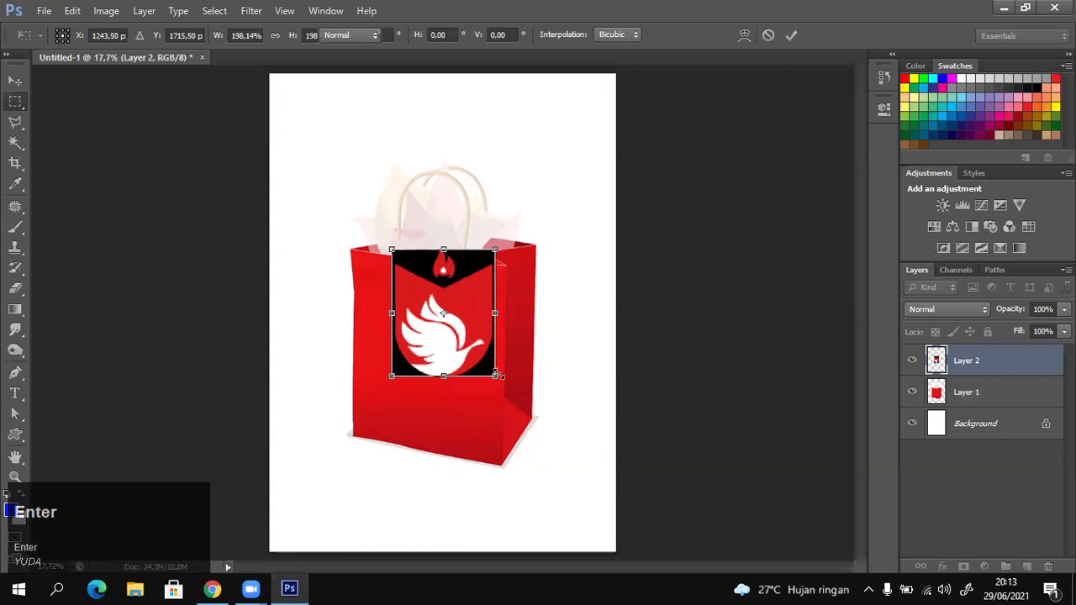
{"action": "key", "text": "v"}
{"action": "left_click_drag", "start_coordinate": [463, 339], "coordinate": [443, 378]}
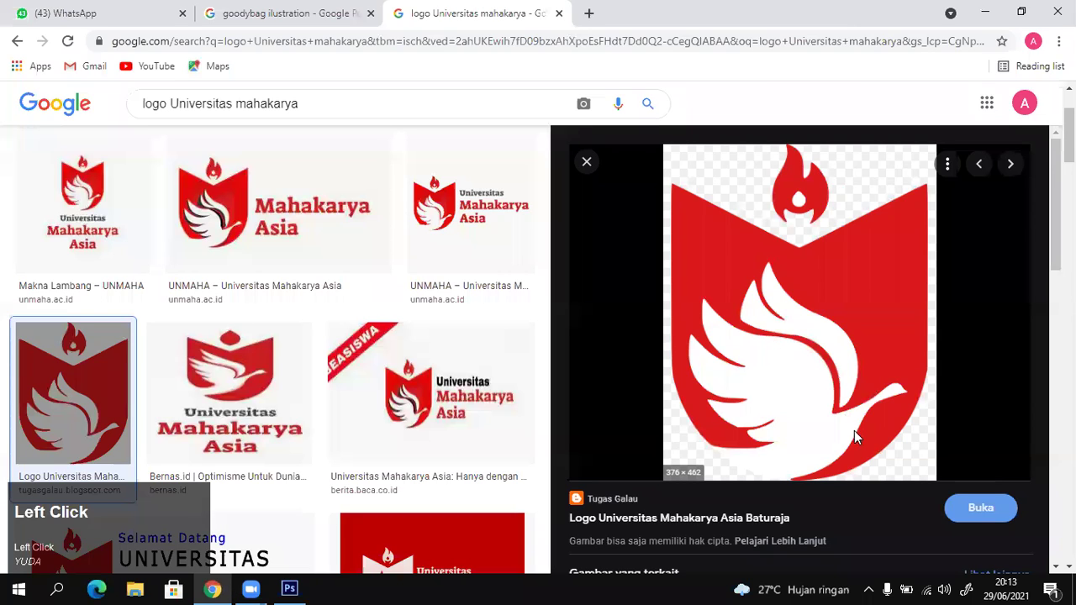
Try pasting a fresh copy of the emblem from Chrome into the bag design, and remove it.
{"action": "right_click", "coordinate": [810, 252]}
{"action": "left_click", "coordinate": [828, 269]}
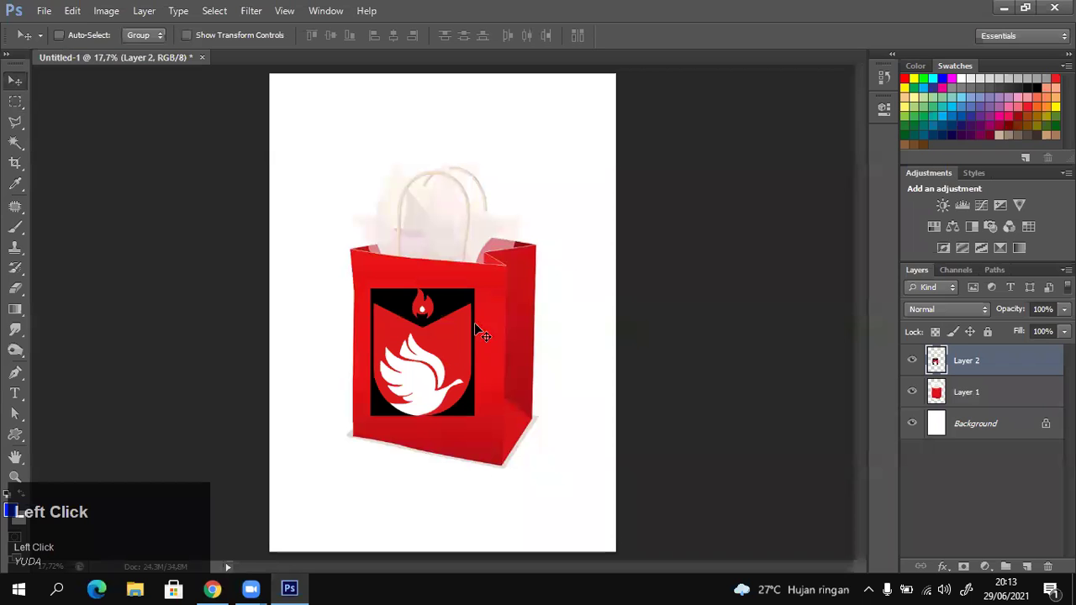
{"action": "key", "text": "ctrl+v"}
{"action": "left_click_drag", "start_coordinate": [448, 306], "coordinate": [510, 137]}
{"action": "key", "text": "Delete"}
Return to Chrome and save the emblem image to Downloads as UNIVERSITAS MAHAKARYA ASIA BATURAJA.png.
{"action": "left_click", "coordinate": [211, 589]}
{"action": "right_click", "coordinate": [808, 284]}
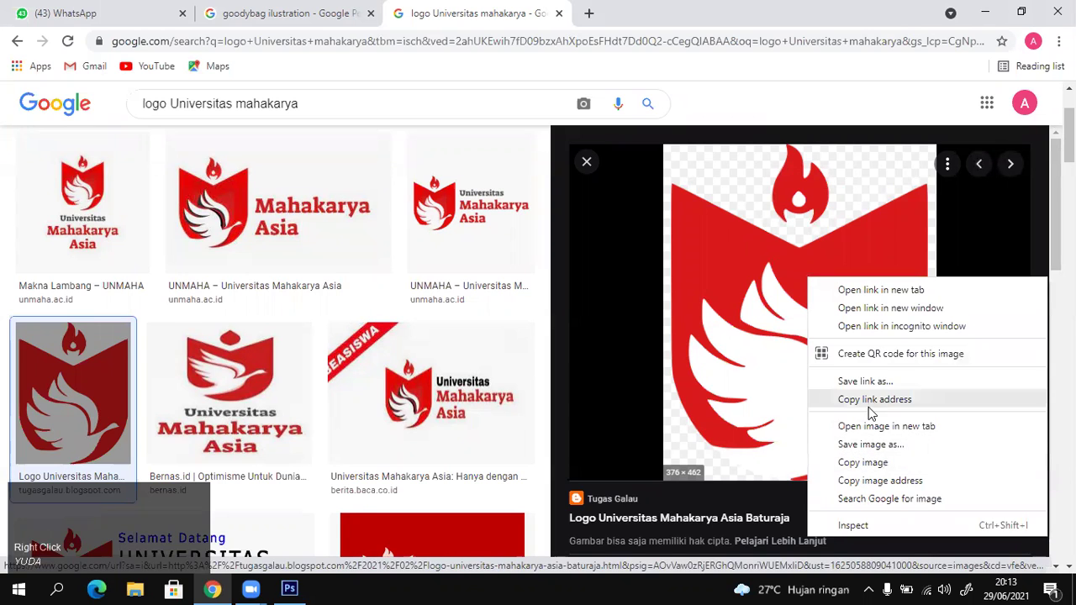
{"action": "right_click", "coordinate": [751, 353]}
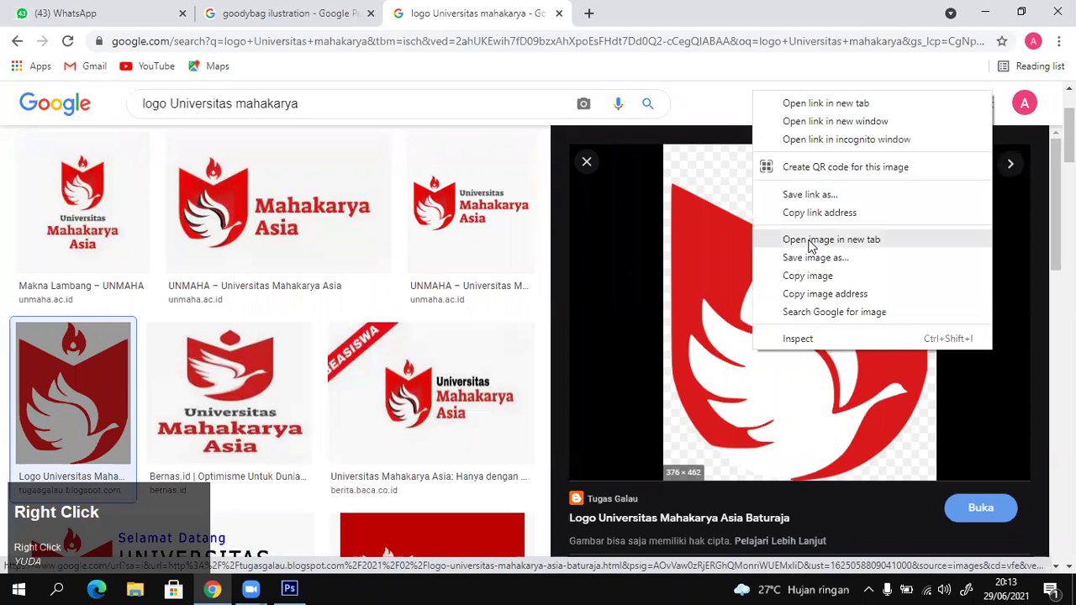
{"action": "left_click", "coordinate": [812, 258]}
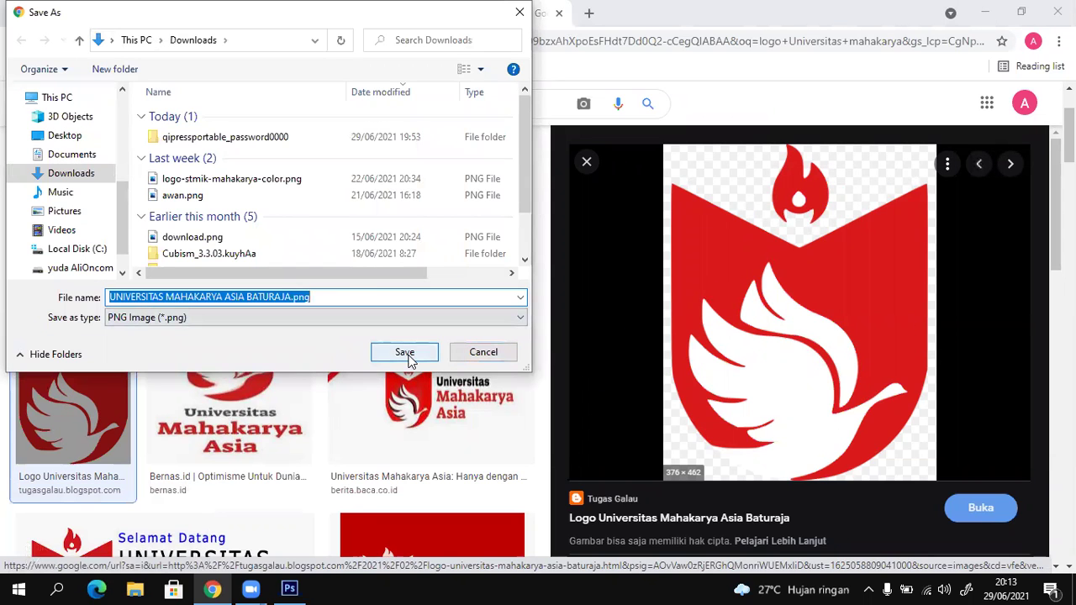
{"action": "left_click", "coordinate": [404, 352]}
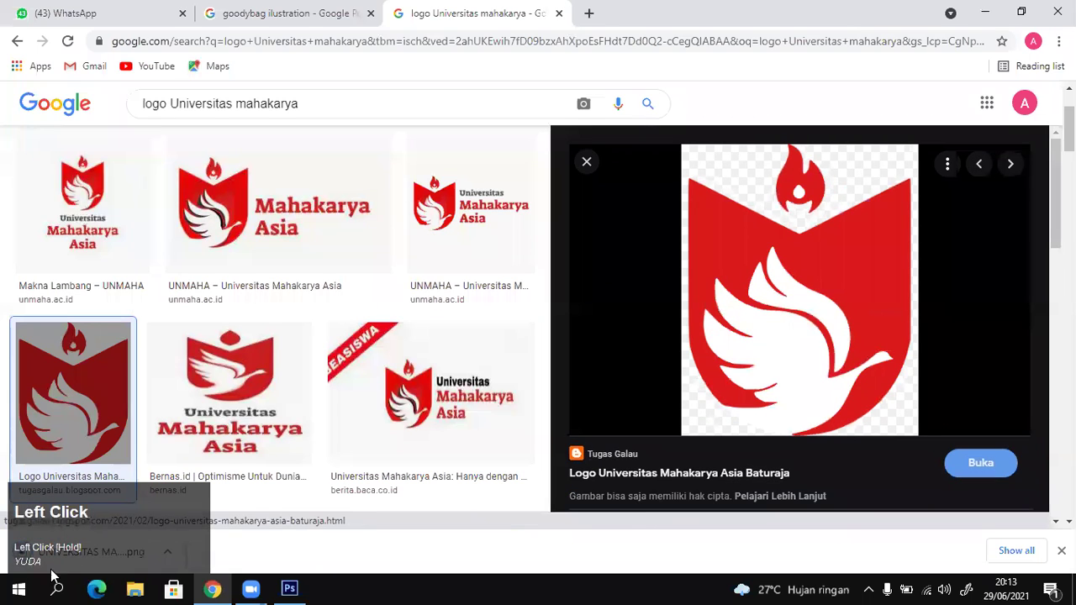
Show the downloaded emblem PNG in its folder and open it with Adobe Photoshop CS6.
{"action": "left_click", "coordinate": [168, 551]}
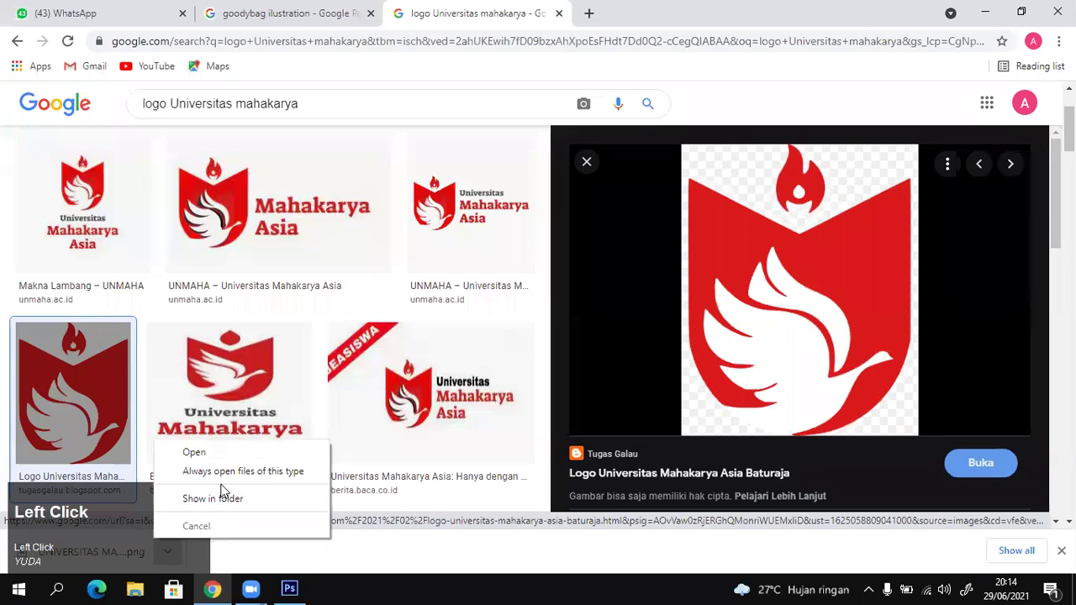
{"action": "left_click", "coordinate": [223, 504]}
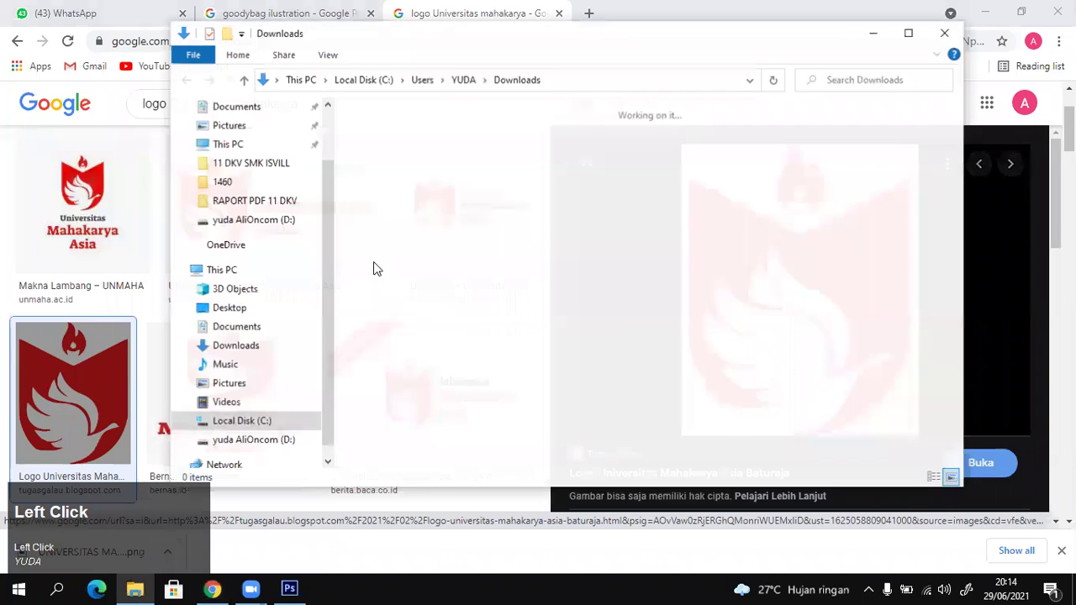
{"action": "right_click", "coordinate": [385, 183]}
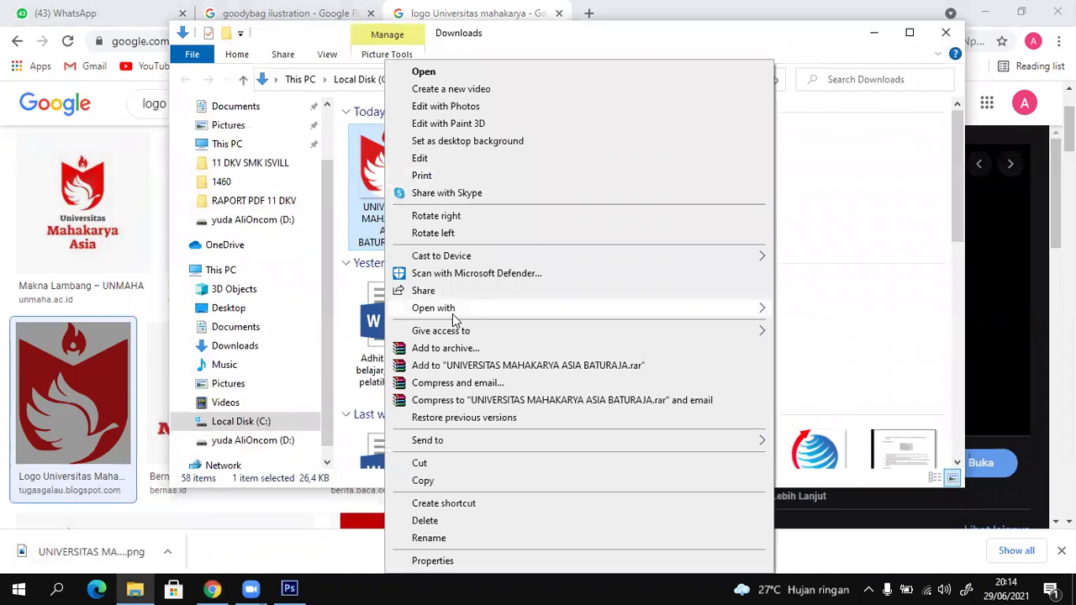
{"action": "left_click", "coordinate": [473, 195]}
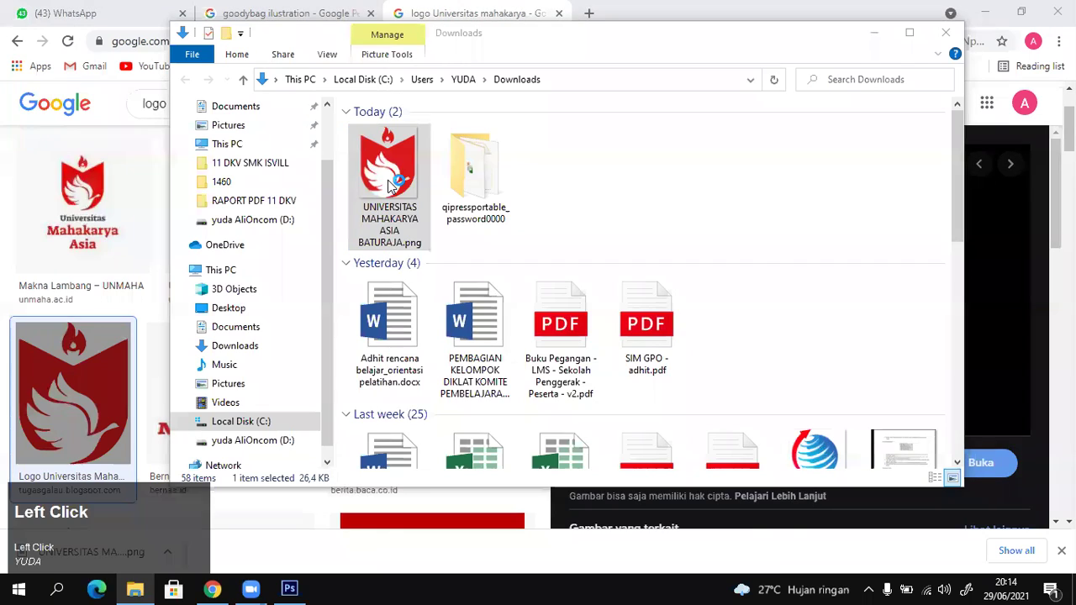
{"action": "right_click", "coordinate": [389, 185]}
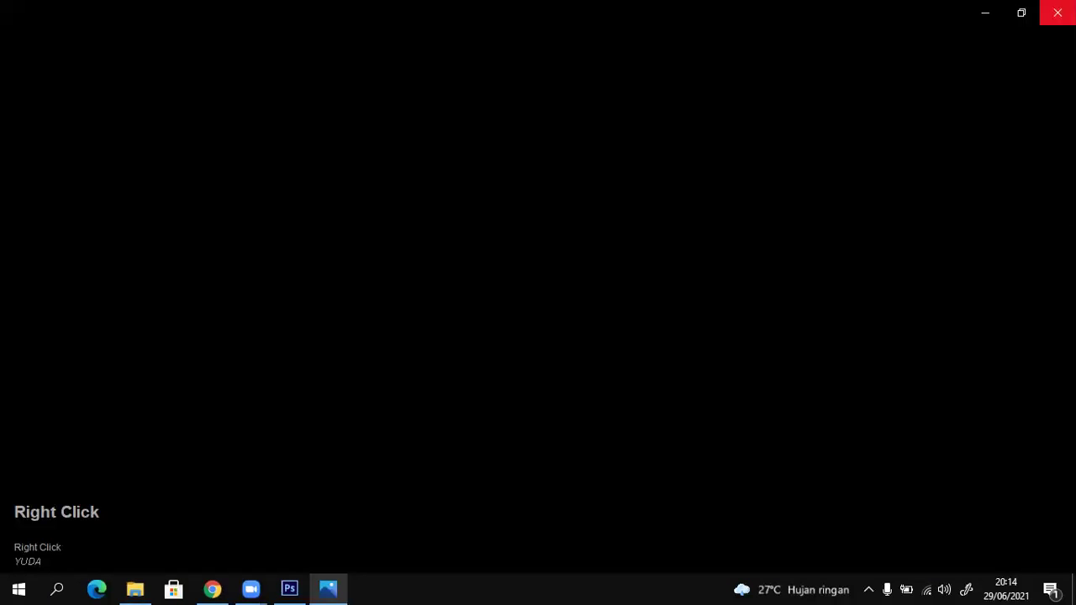
{"action": "left_click", "coordinate": [1058, 13]}
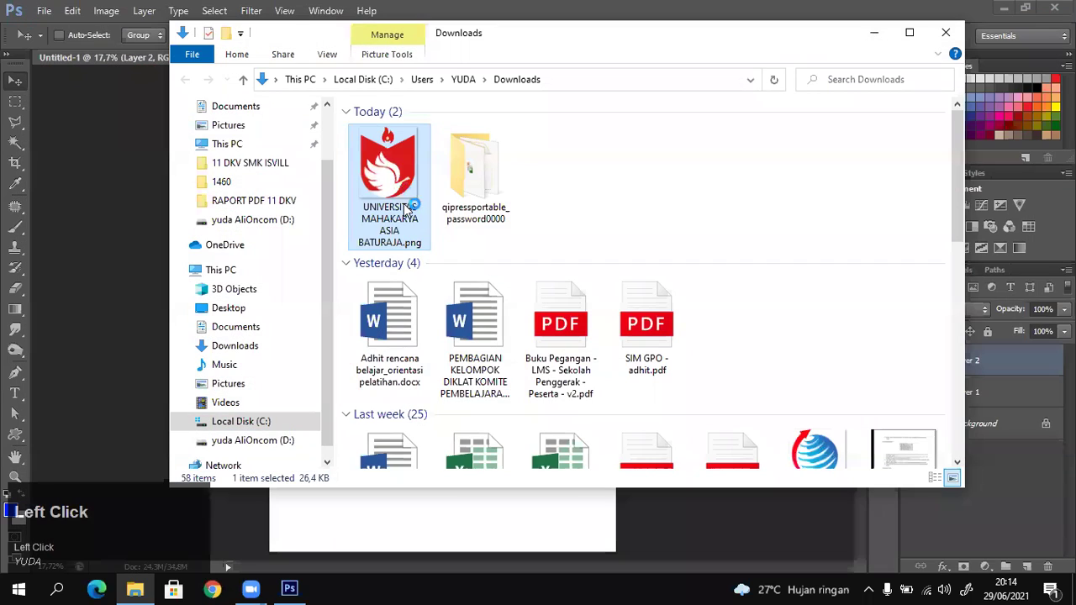
{"action": "right_click", "coordinate": [406, 210]}
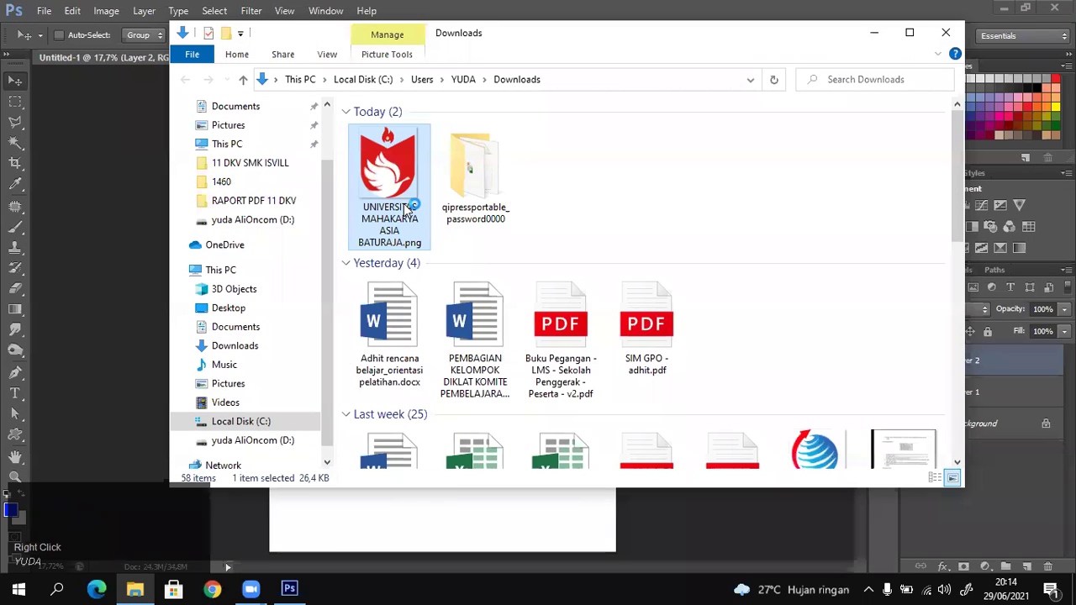
{"action": "right_click", "coordinate": [404, 214]}
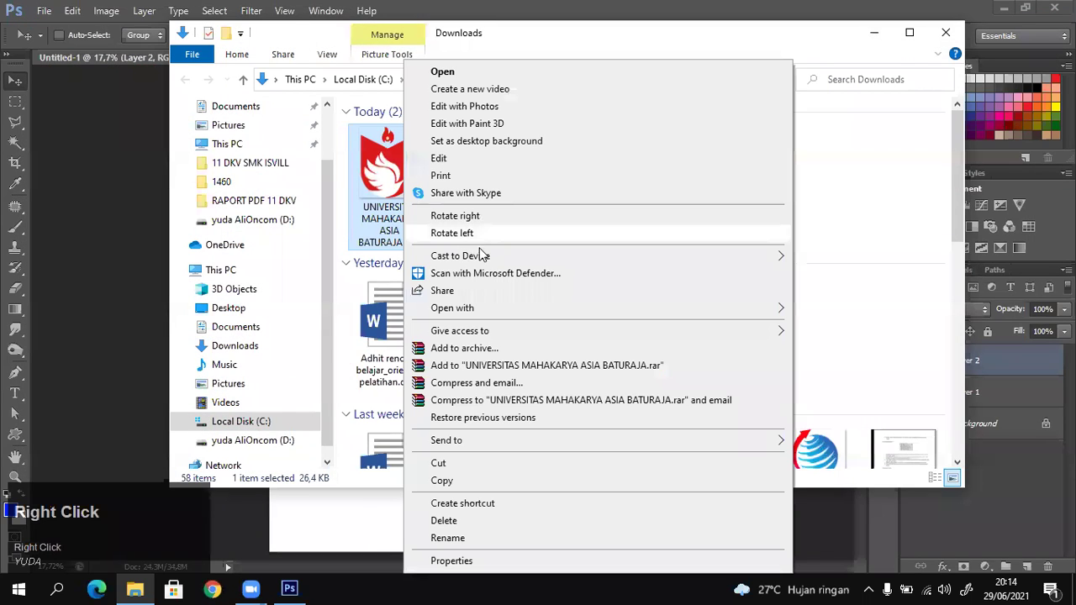
{"action": "left_click", "coordinate": [499, 303]}
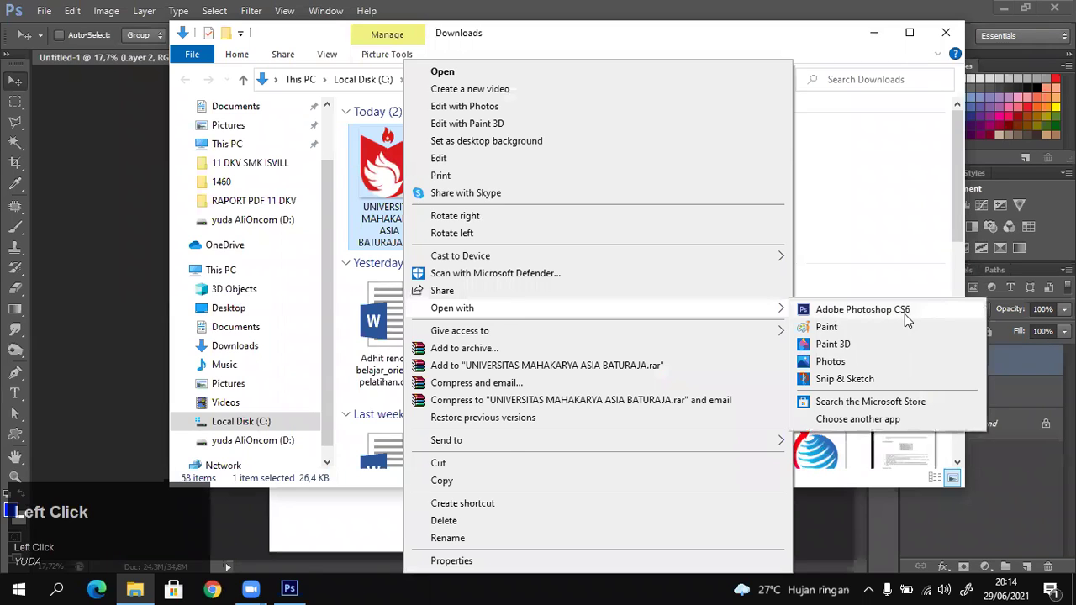
{"action": "left_click", "coordinate": [866, 310]}
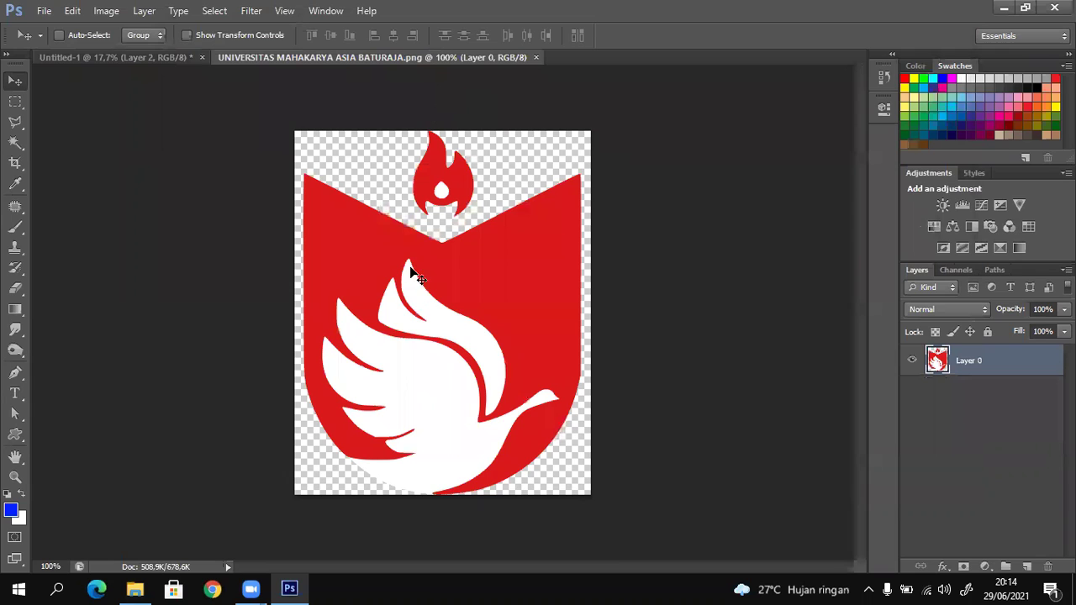
Float the emblem document in its own window, copy its transparent artwork onto the bag design and close the emblem document.
{"action": "right_click", "coordinate": [325, 56]}
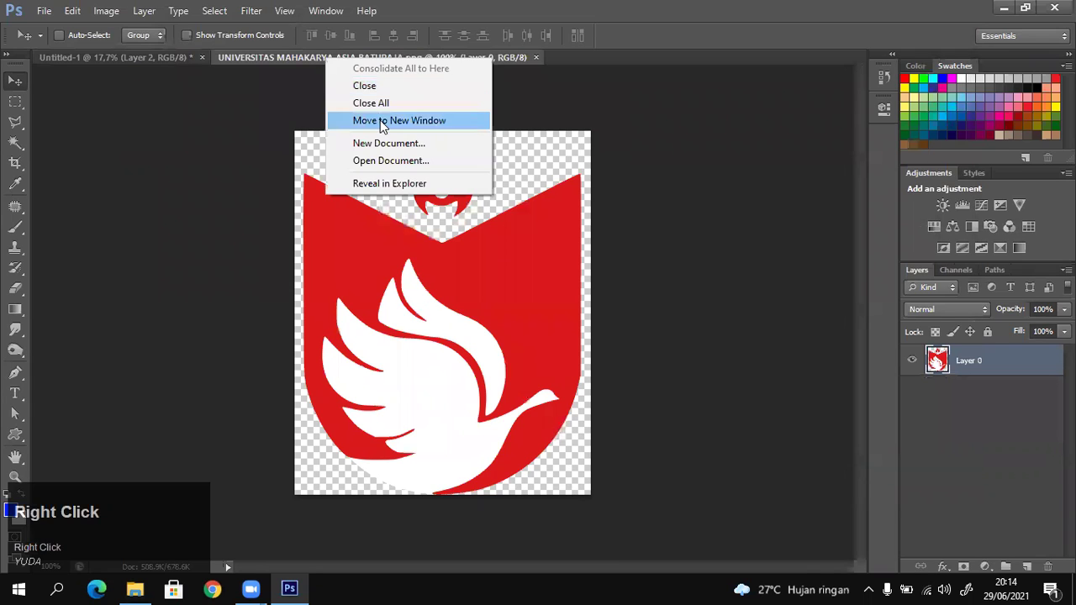
{"action": "left_click", "coordinate": [380, 122]}
{"action": "left_click_drag", "start_coordinate": [187, 228], "coordinate": [475, 227]}
{"action": "left_click_drag", "start_coordinate": [492, 269], "coordinate": [551, 286]}
{"action": "right_click", "coordinate": [436, 365]}
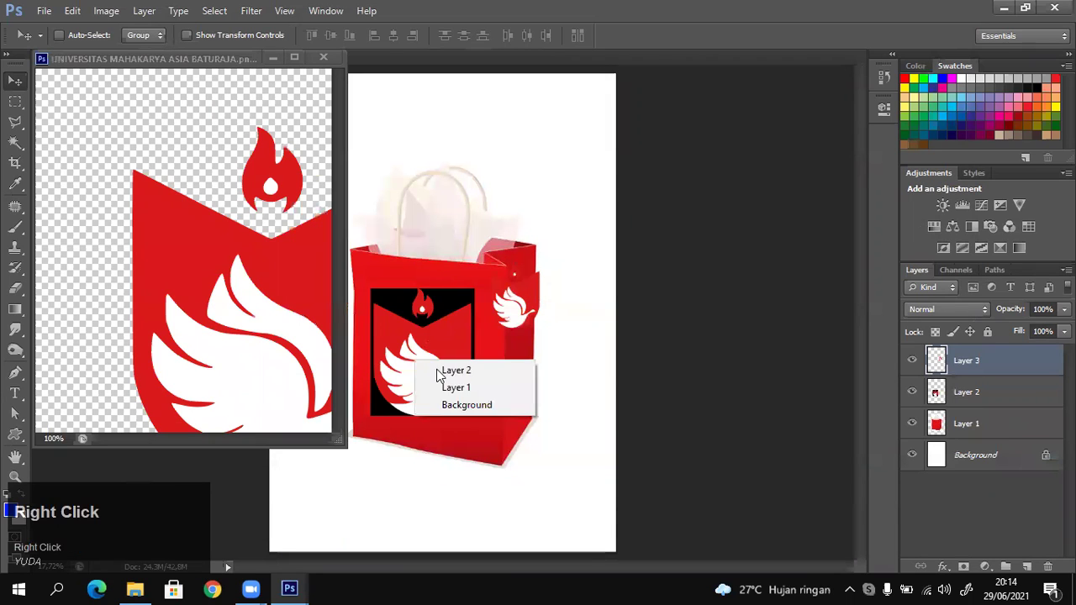
{"action": "left_click", "coordinate": [449, 371]}
{"action": "left_click", "coordinate": [323, 57]}
Nudge the larger pasted emblem on the bag's front and delete its black background using the Magic Wand.
{"action": "right_click", "coordinate": [439, 318]}
{"action": "left_click", "coordinate": [450, 329]}
{"action": "mouse_move", "coordinate": [431, 343]}
{"action": "left_mouse_down"}
{"action": "mouse_move", "coordinate": [392, 336]}
{"action": "mouse_move", "coordinate": [457, 361]}
{"action": "mouse_move", "coordinate": [484, 398]}
{"action": "mouse_move", "coordinate": [471, 353]}
{"action": "mouse_move", "coordinate": [425, 346]}
{"action": "left_mouse_up"}
{"action": "key", "text": "w"}
{"action": "left_click", "coordinate": [445, 315]}
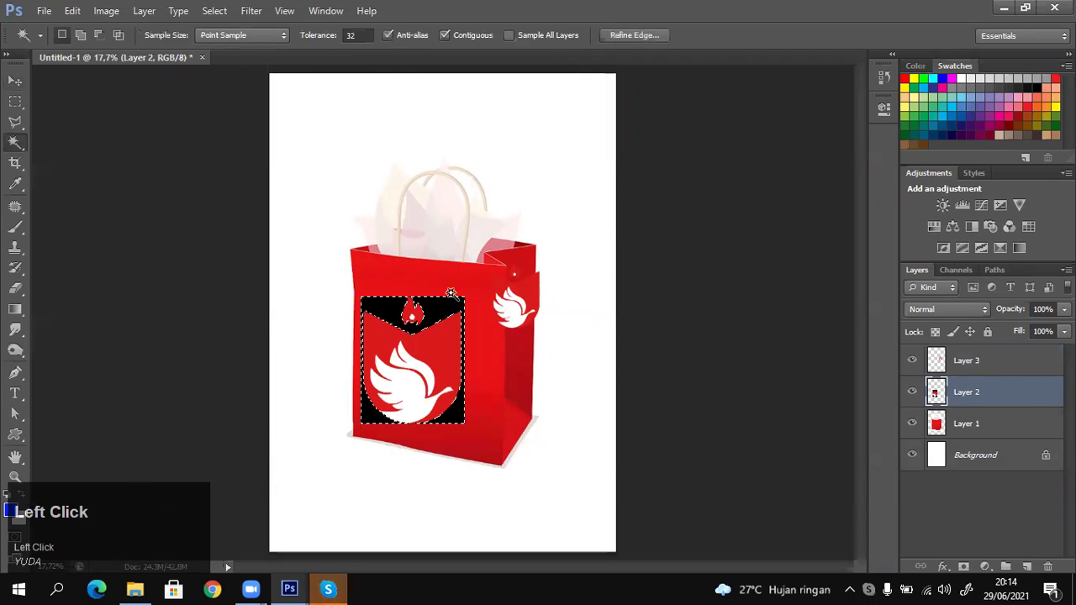
{"action": "key", "text": "Delete"}
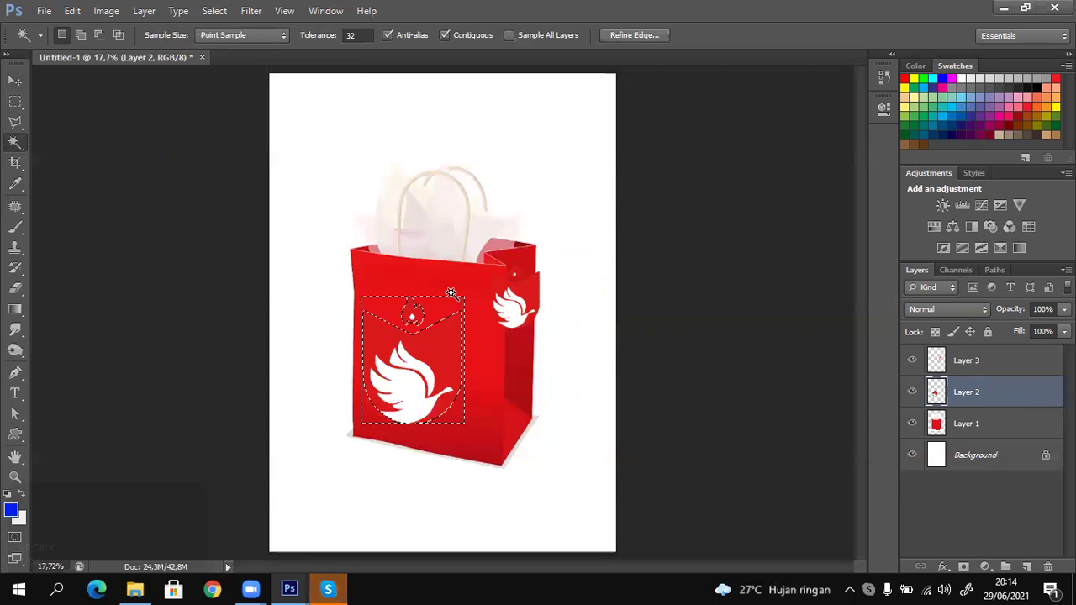
{"action": "key", "text": "m"}
{"action": "left_click", "coordinate": [489, 370]}
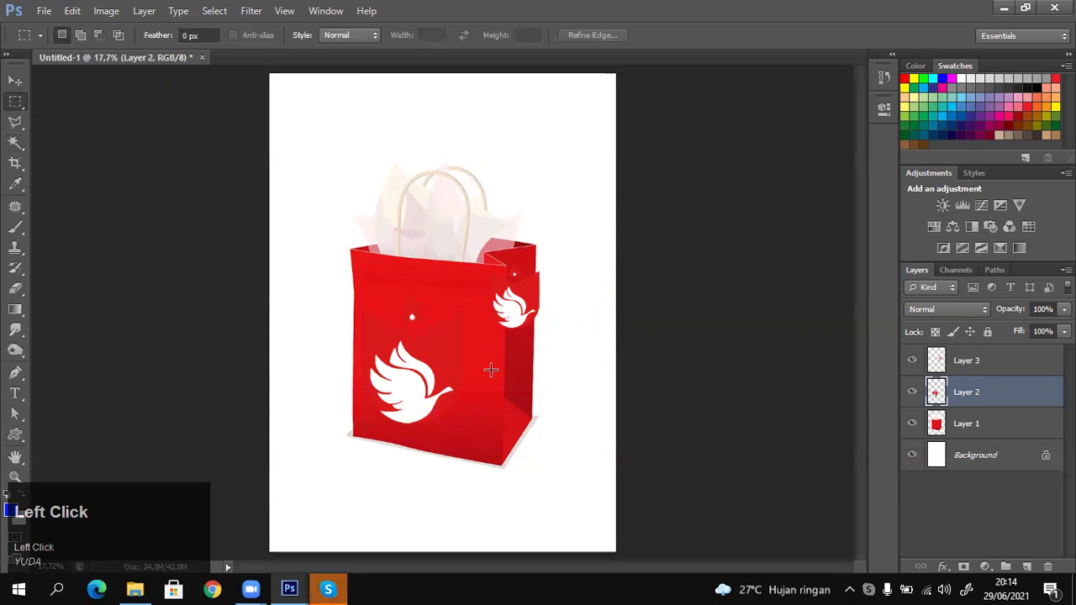
Move the smaller transparent emblem down the bag's side and delete the larger pasted emblem from the front.
{"action": "key", "text": "v"}
{"action": "right_click", "coordinate": [402, 362]}
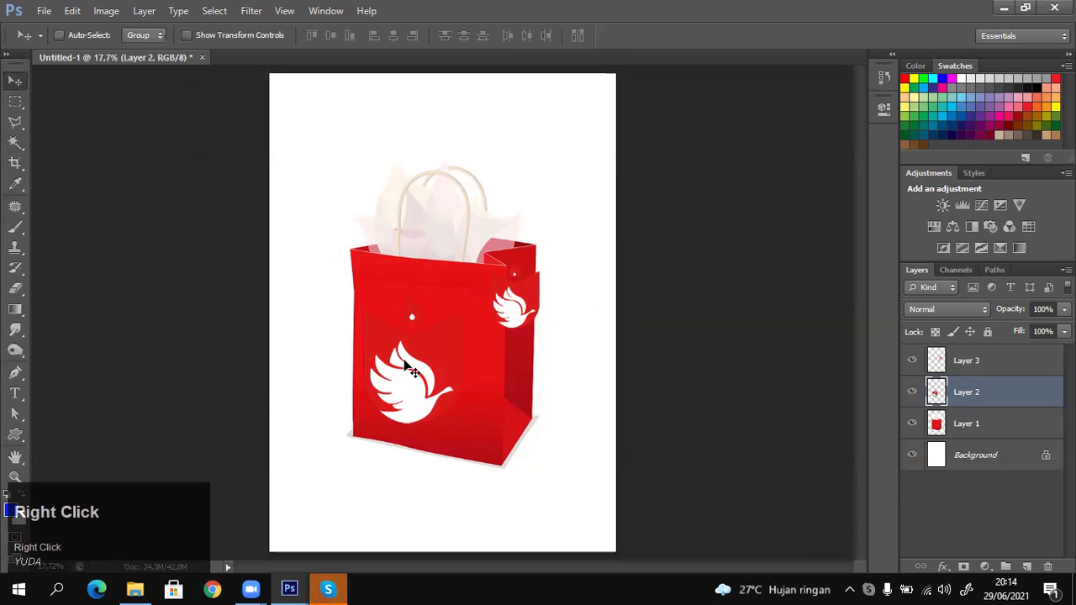
{"action": "left_click", "coordinate": [444, 379]}
{"action": "right_click", "coordinate": [429, 356]}
{"action": "left_click", "coordinate": [433, 365]}
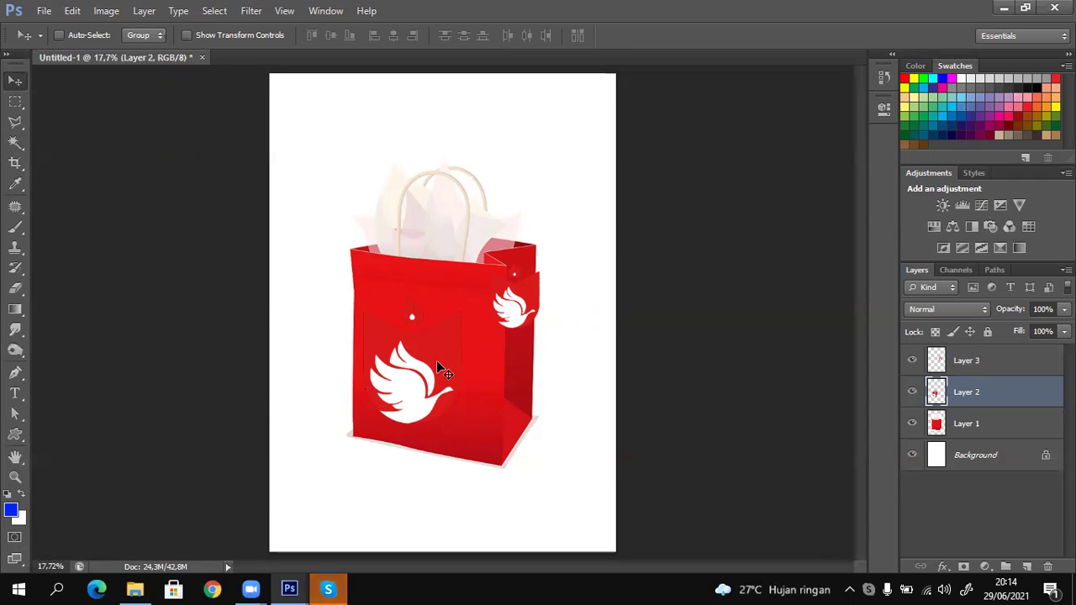
{"action": "right_click", "coordinate": [527, 319]}
{"action": "left_click", "coordinate": [527, 319]}
{"action": "left_click_drag", "start_coordinate": [527, 318], "coordinate": [523, 375]}
{"action": "right_click", "coordinate": [367, 368]}
{"action": "left_click", "coordinate": [397, 373]}
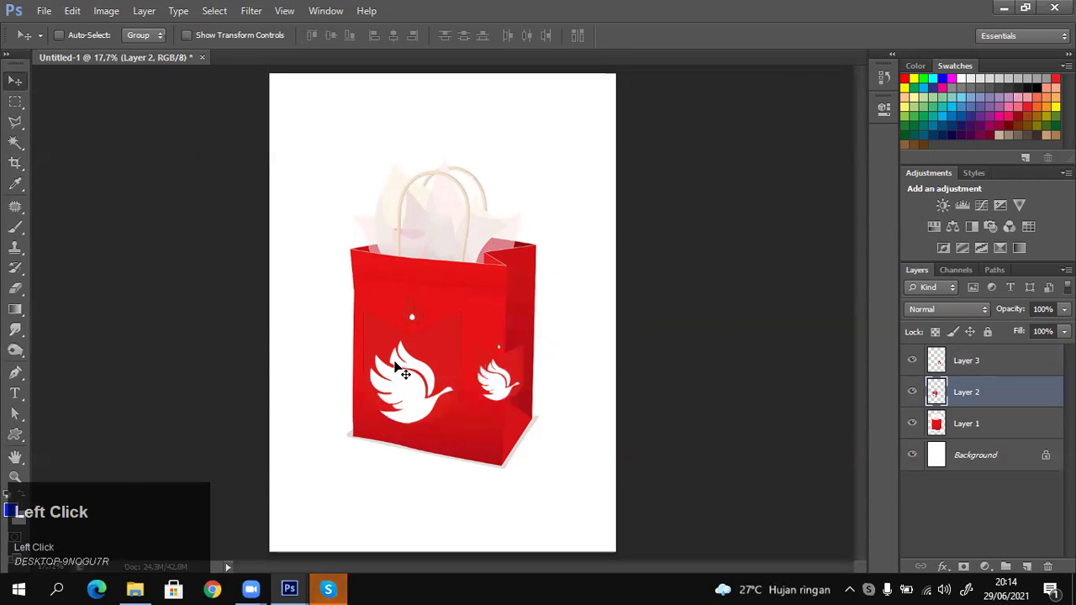
{"action": "key", "text": "Delete"}
Scale the transparent emblem up to about 232% and place it on the bag's front.
{"action": "right_click", "coordinate": [521, 400]}
{"action": "left_click", "coordinate": [525, 399]}
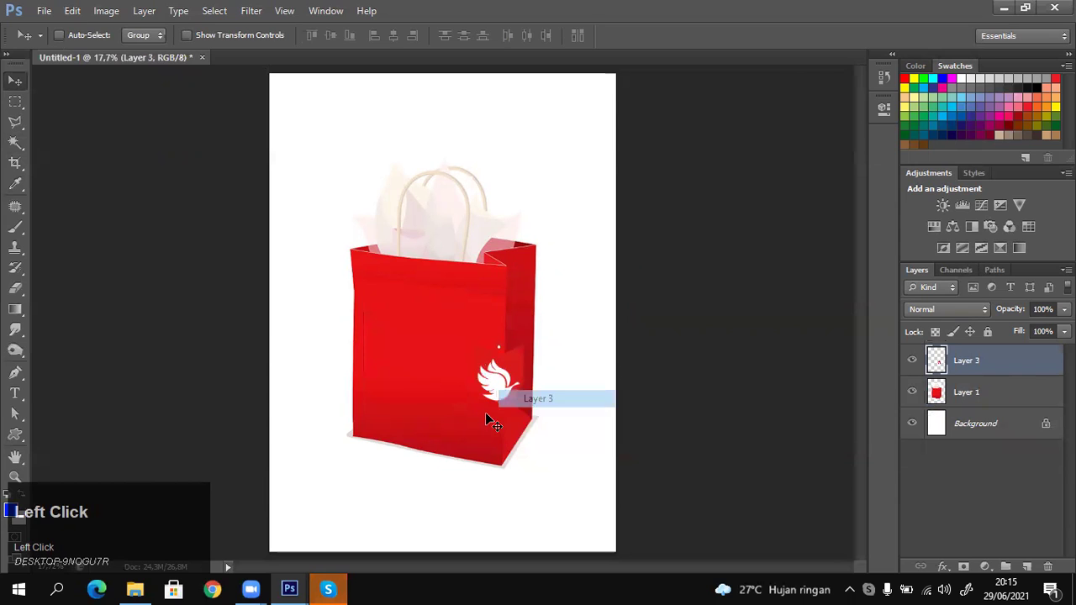
{"action": "key", "text": "ctrl+t"}
{"action": "left_click_drag", "start_coordinate": [527, 335], "coordinate": [589, 280]}
{"action": "left_click_drag", "start_coordinate": [518, 380], "coordinate": [446, 361]}
{"action": "key", "text": "Return"}
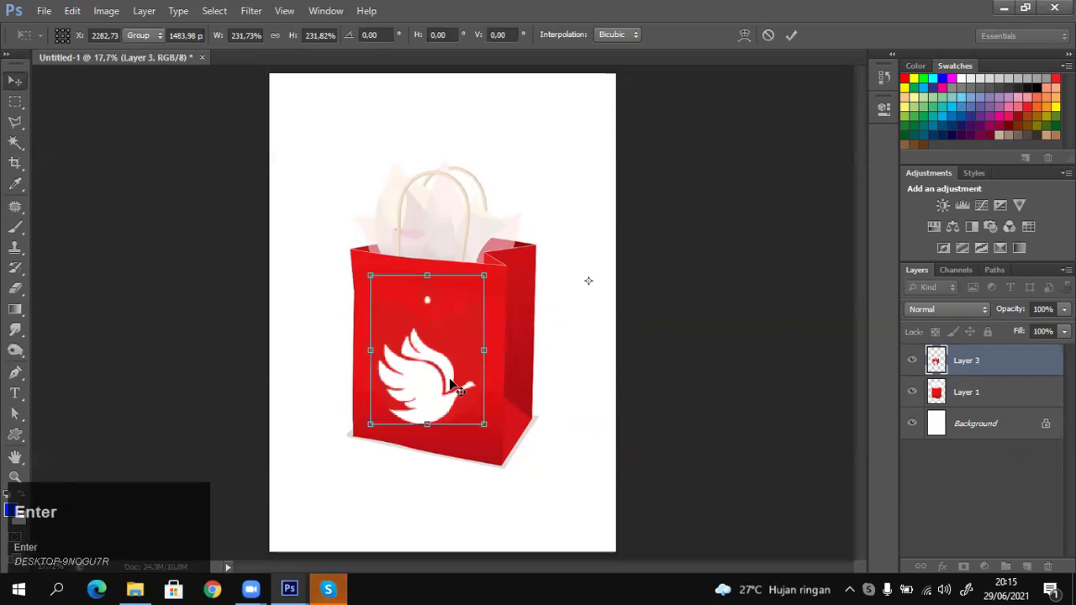
Add a white (ffffff) 3 px outside Stroke layer style to the emblem on the bag's front.
{"action": "left_click", "coordinate": [106, 10]}
{"action": "left_click", "coordinate": [106, 10]}
{"action": "left_click", "coordinate": [177, 10]}
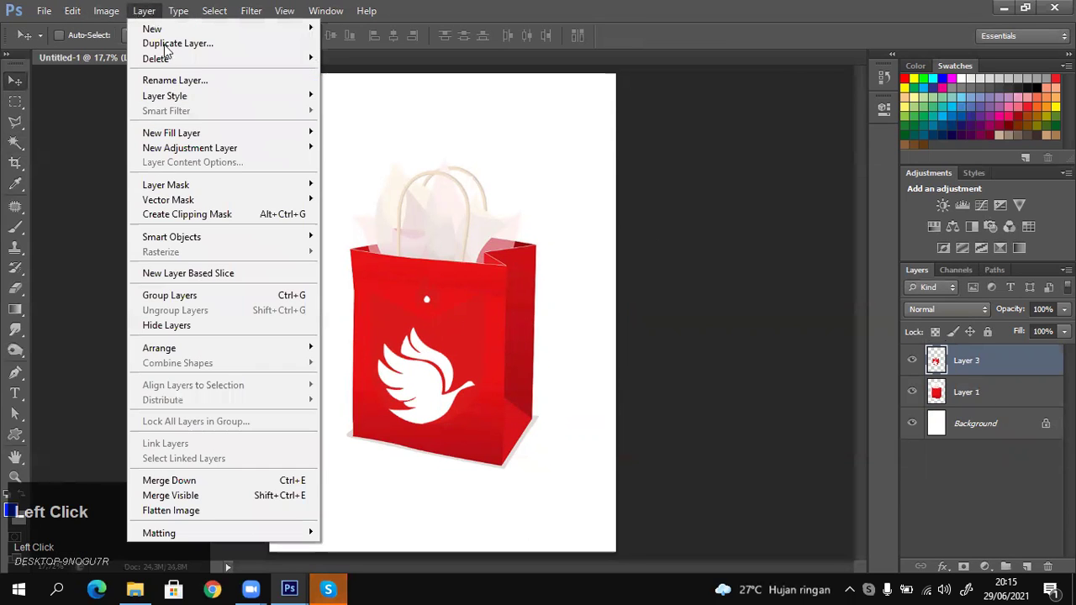
{"action": "mouse_move", "coordinate": [277, 97]}
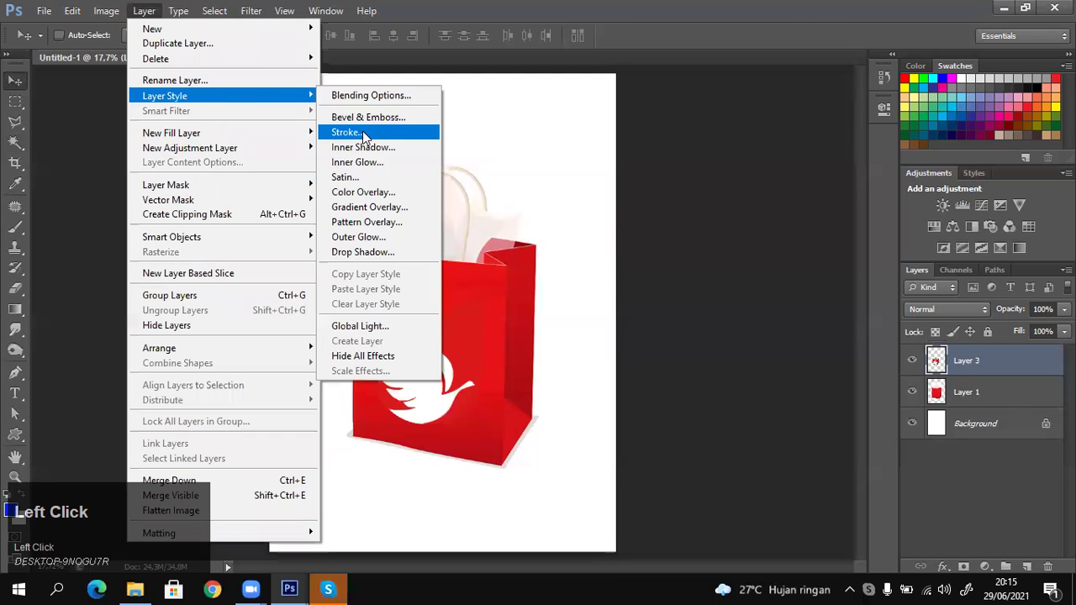
{"action": "left_click", "coordinate": [362, 132]}
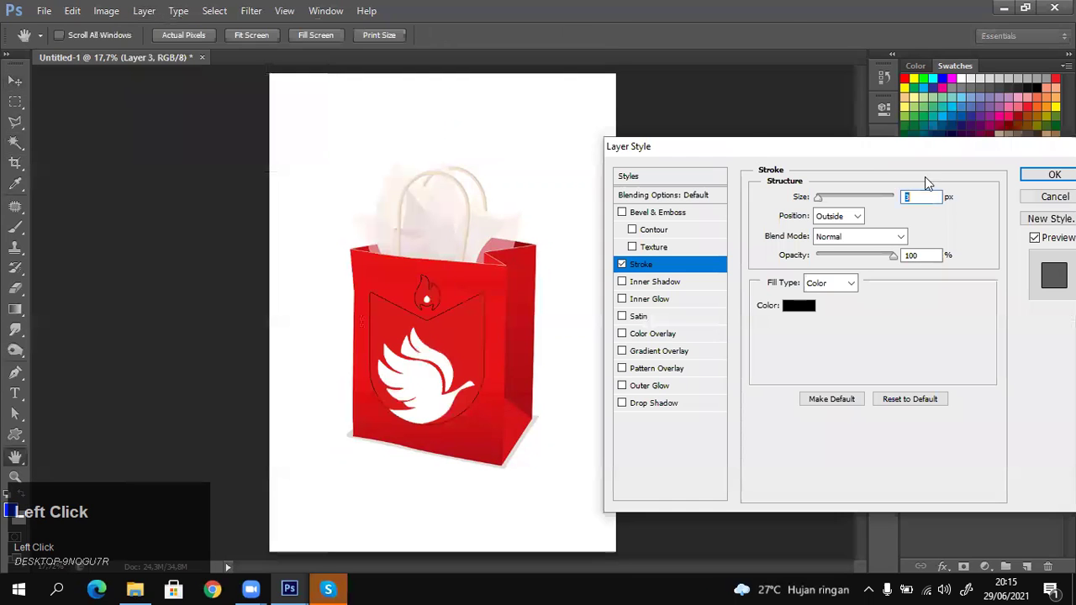
{"action": "left_click", "coordinate": [795, 305]}
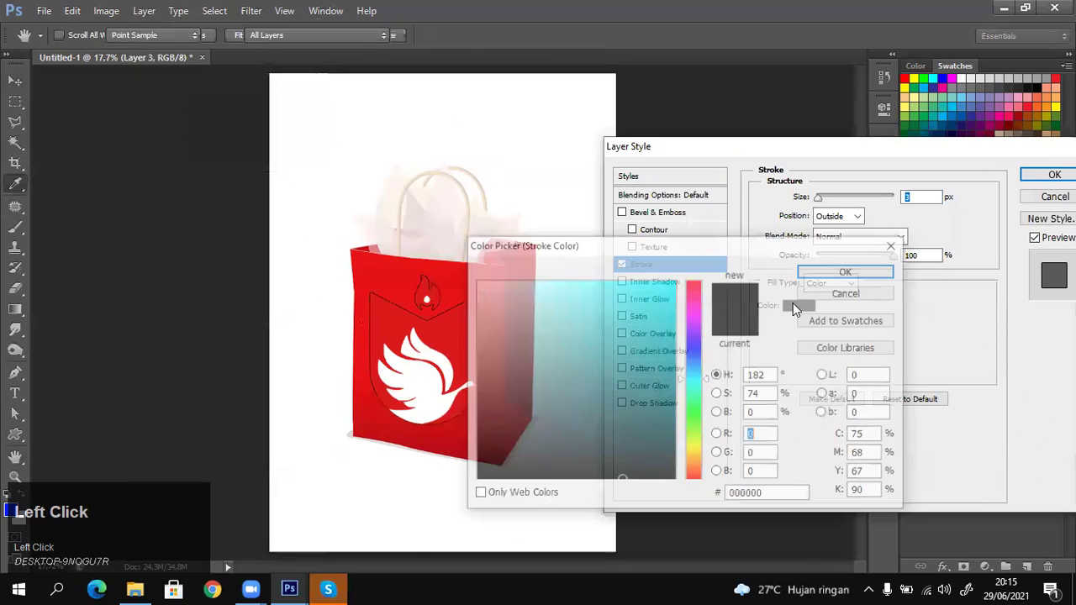
{"action": "left_click_drag", "start_coordinate": [560, 326], "coordinate": [475, 281]}
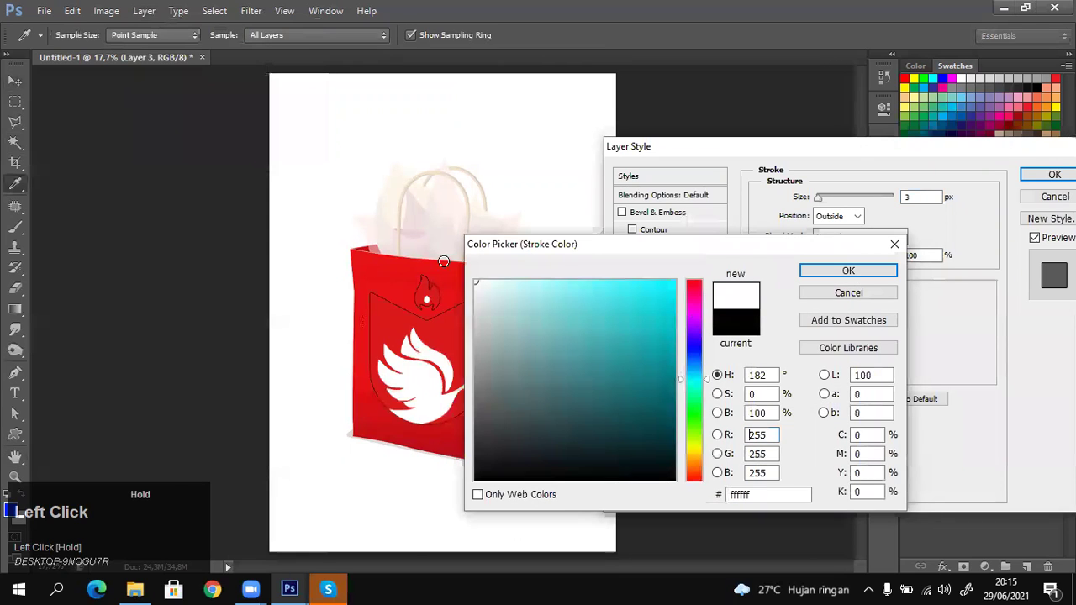
{"action": "left_click", "coordinate": [868, 270]}
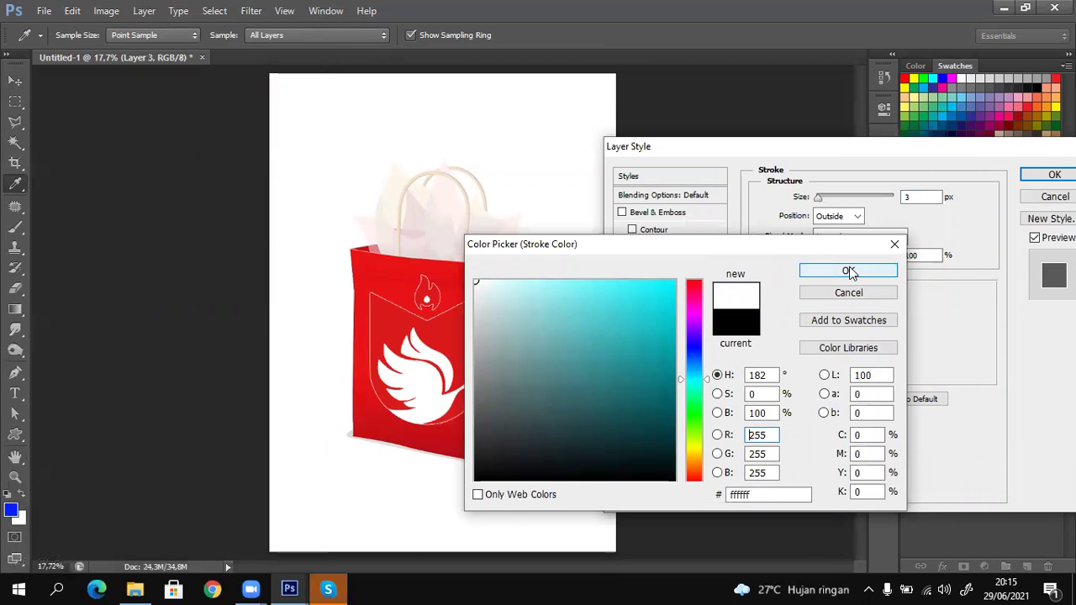
{"action": "left_click", "coordinate": [1041, 174]}
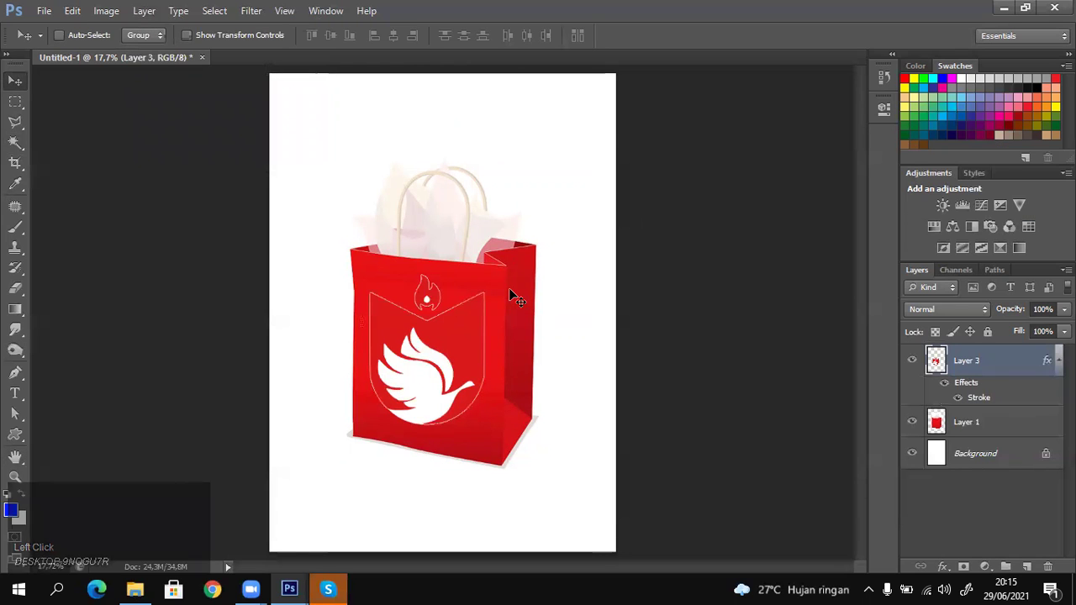
Nudge the outlined emblem slightly down the bag's front.
{"action": "key", "text": "Down"}
{"action": "key", "text": "Down"}
{"action": "key", "text": "Down"}
{"action": "key", "text": "Down"}
{"action": "key", "text": "Down"}
{"action": "key", "text": "Down"}
{"action": "key", "text": "Down"}
{"action": "key", "text": "Down"}
{"action": "key", "text": "Down"}
{"action": "key", "text": "Down"}
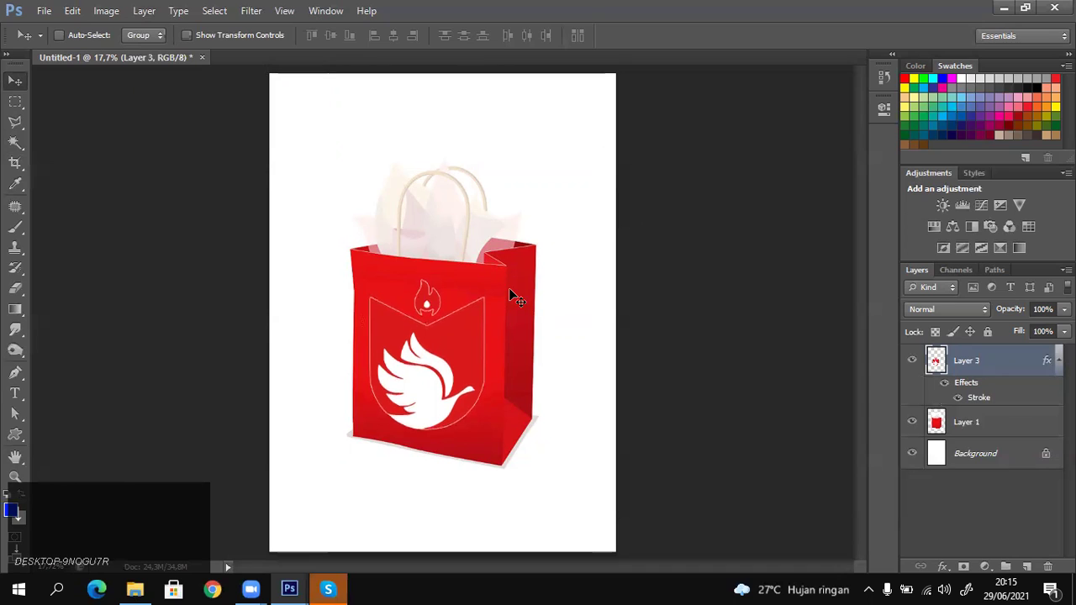
{"action": "key", "text": "Down"}
{"action": "key", "text": "Down"}
{"action": "key", "text": "Down"}
{"action": "key", "text": "Down"}
{"action": "key", "text": "Down"}
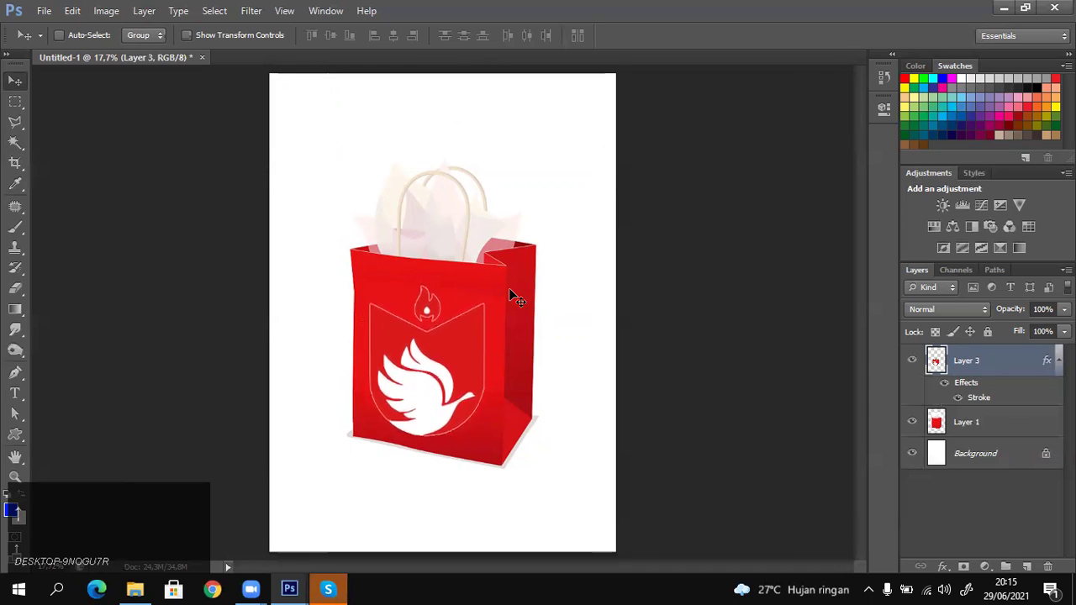
{"action": "key", "text": "Return"}
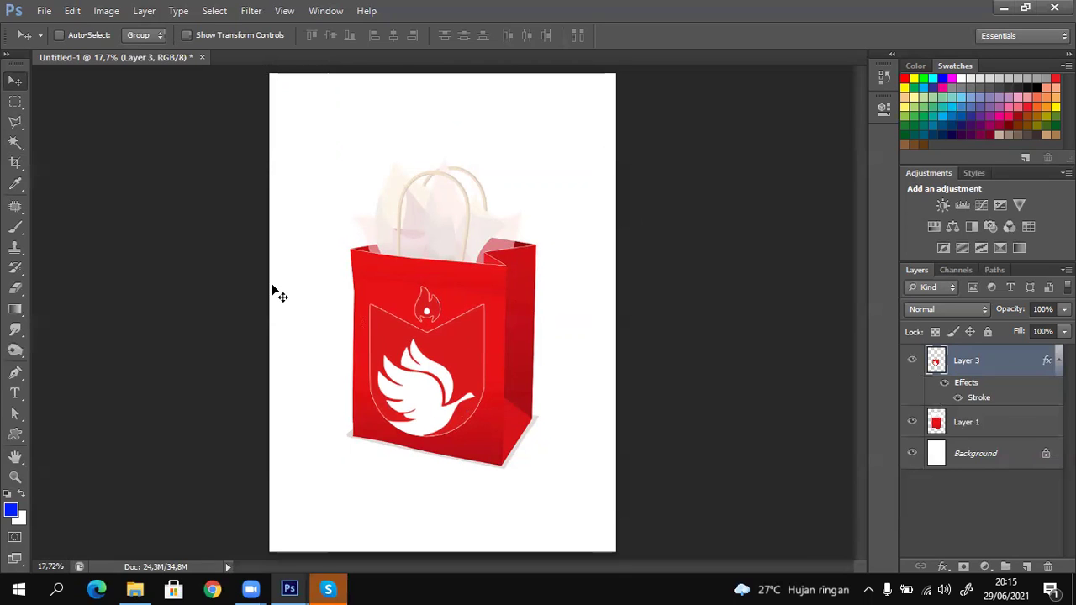
{"action": "left_click", "coordinate": [72, 11]}
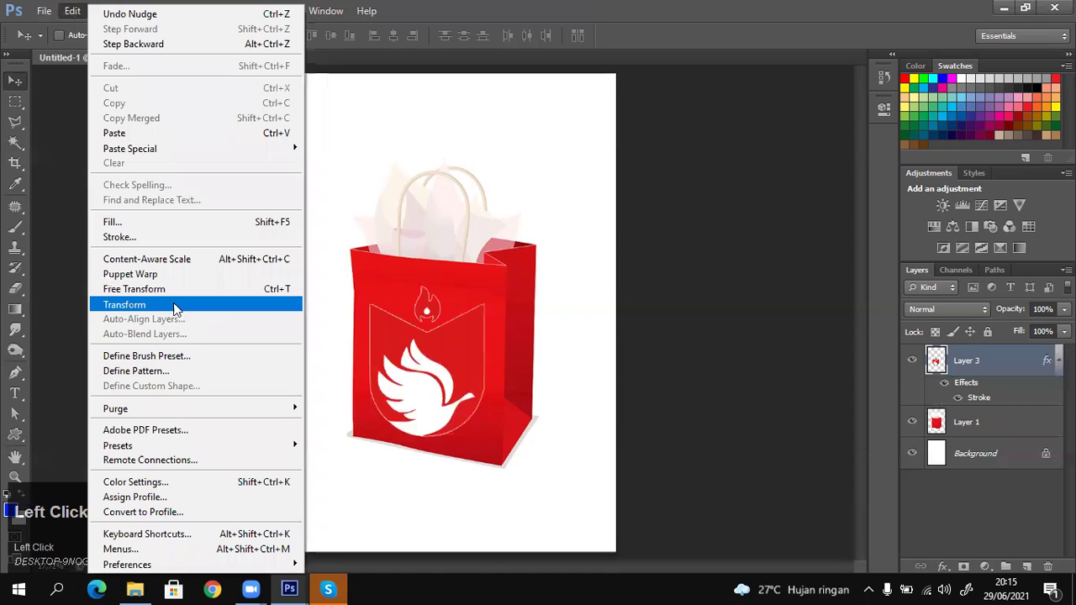
{"action": "left_click", "coordinate": [449, 352]}
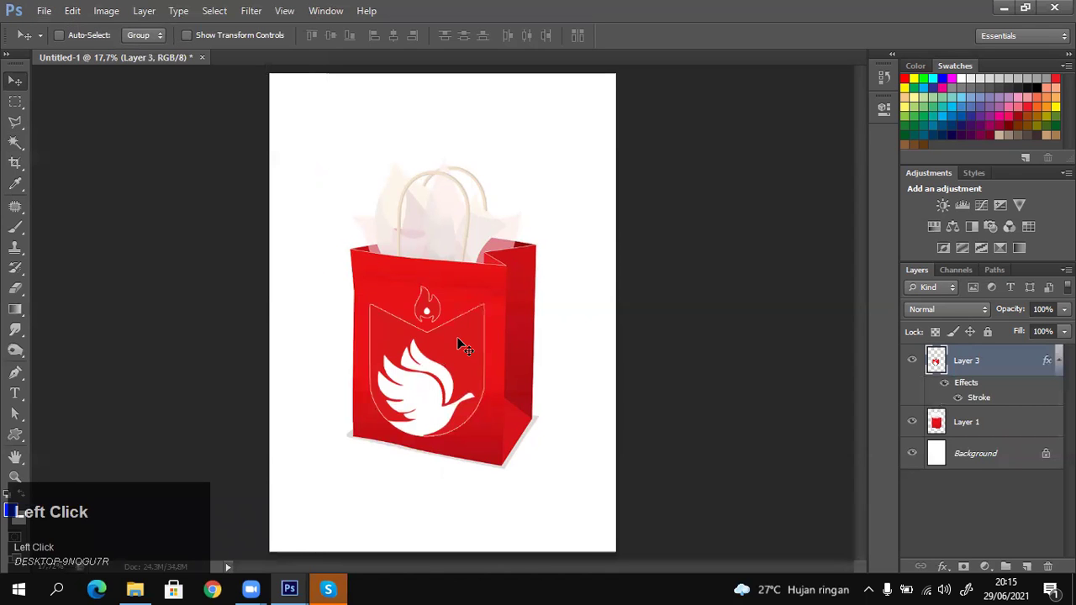
{"action": "right_click", "coordinate": [452, 375]}
{"action": "left_click", "coordinate": [463, 383]}
{"action": "mouse_move", "coordinate": [464, 392]}
{"action": "left_mouse_down"}
{"action": "mouse_move", "coordinate": [457, 370]}
{"action": "mouse_move", "coordinate": [463, 380]}
{"action": "left_mouse_up"}
{"action": "key", "text": "ctrl+z"}
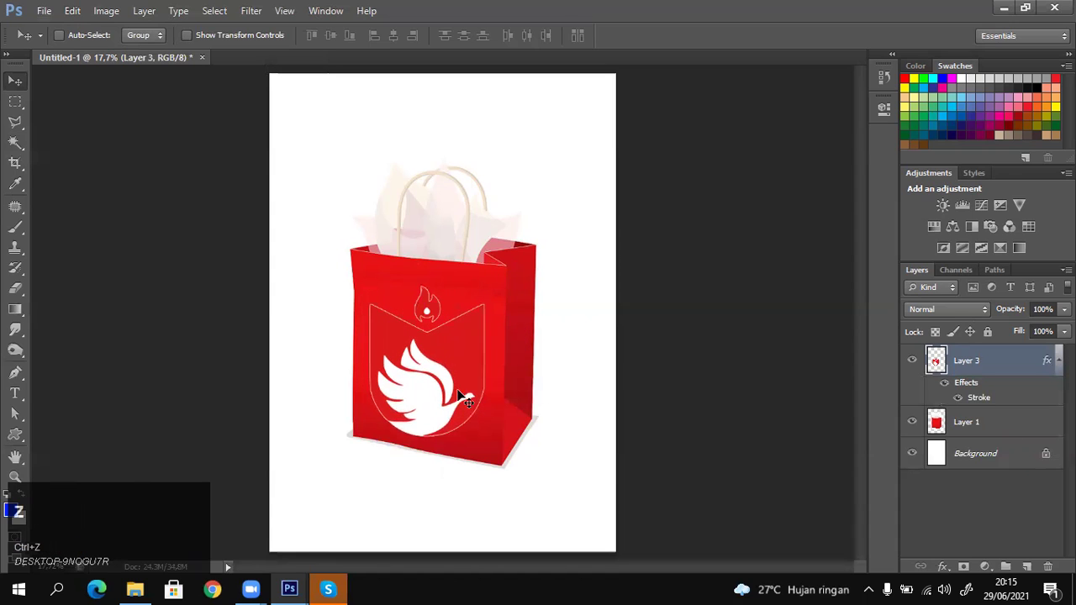
Distort the emblem by raising its lower-left corner and slightly widening its upper-right corner to follow the bag's front perspective.
{"action": "left_click", "coordinate": [61, 11]}
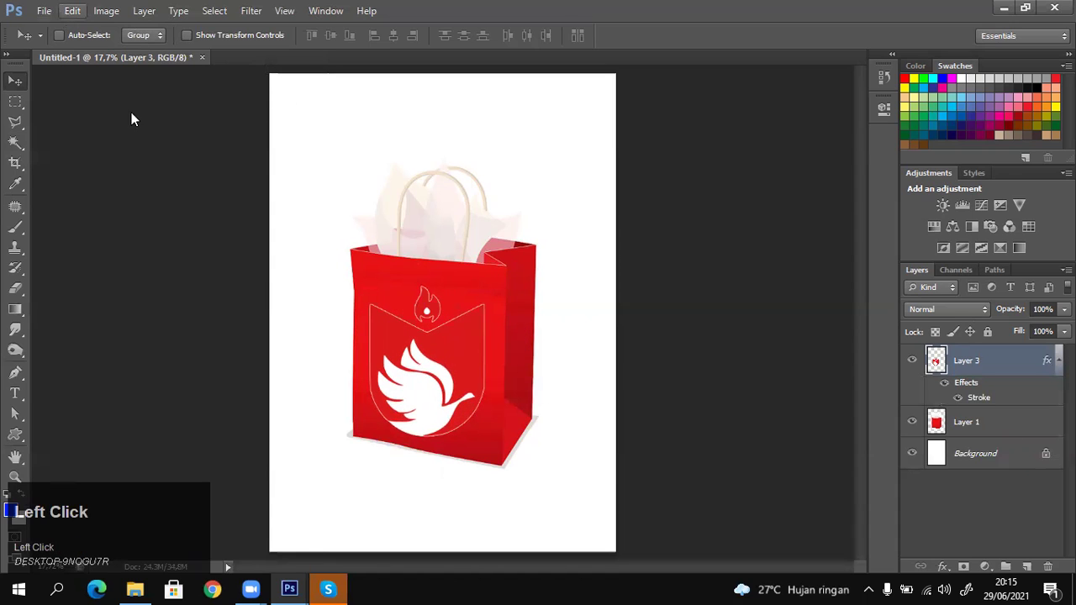
{"action": "mouse_move", "coordinate": [224, 304]}
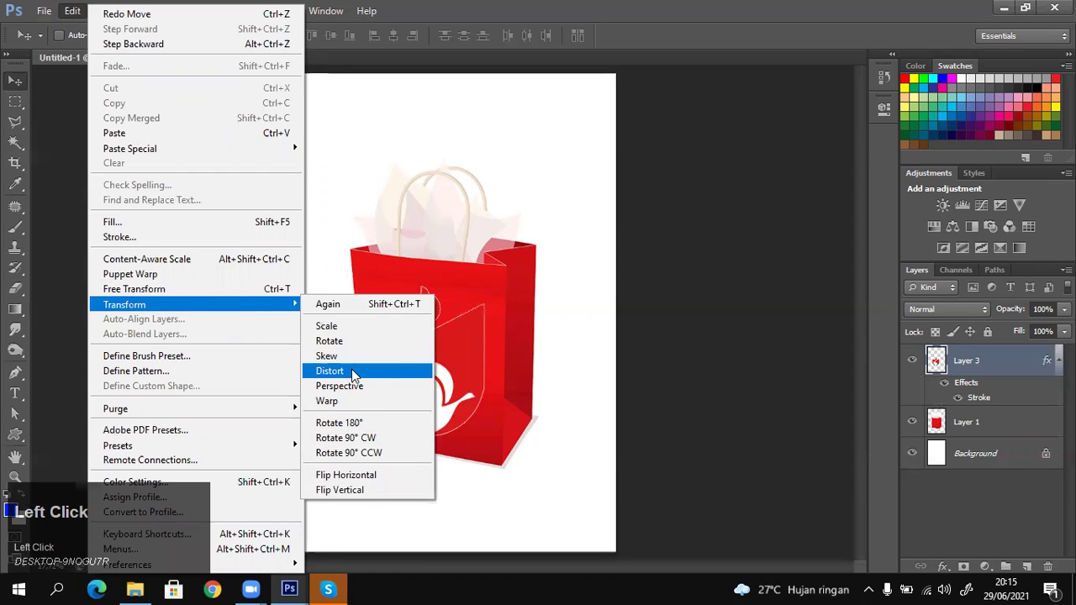
{"action": "left_click", "coordinate": [352, 370]}
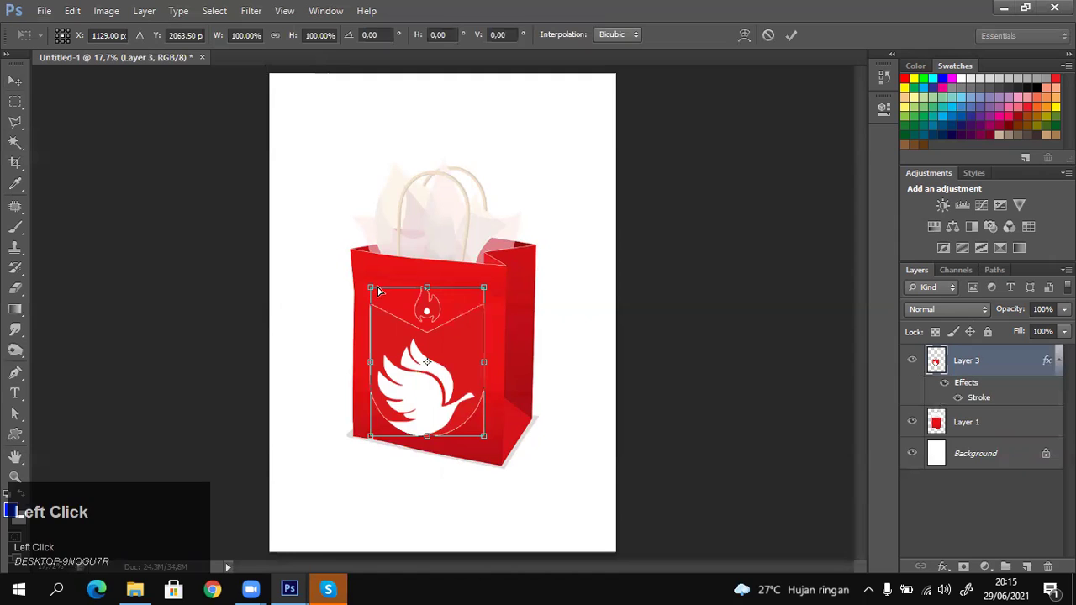
{"action": "left_click_drag", "start_coordinate": [370, 438], "coordinate": [366, 418]}
{"action": "left_click_drag", "start_coordinate": [485, 289], "coordinate": [486, 290]}
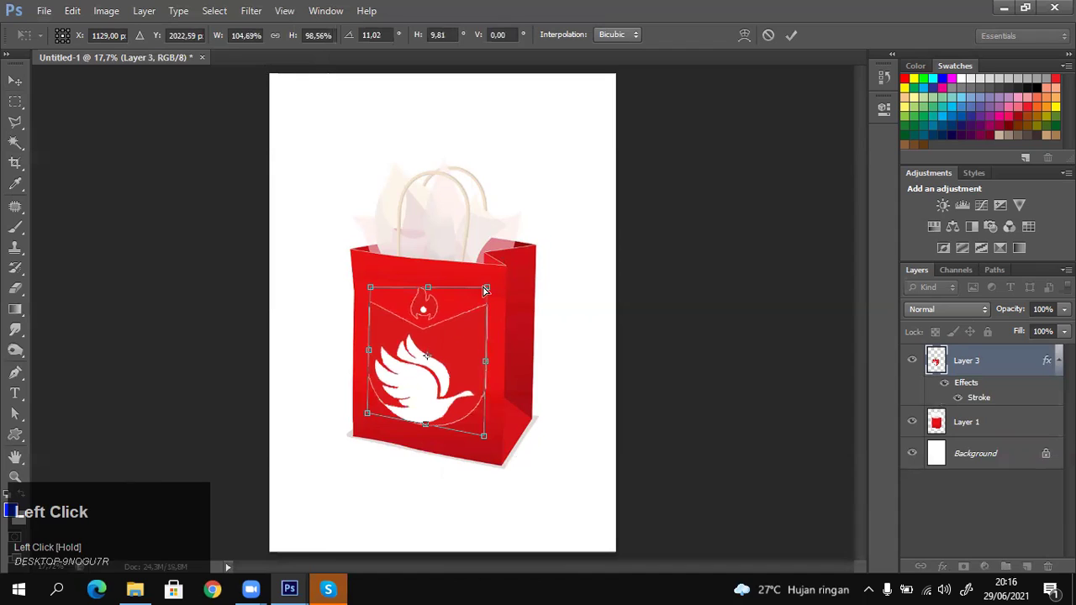
{"action": "key", "text": "Return"}
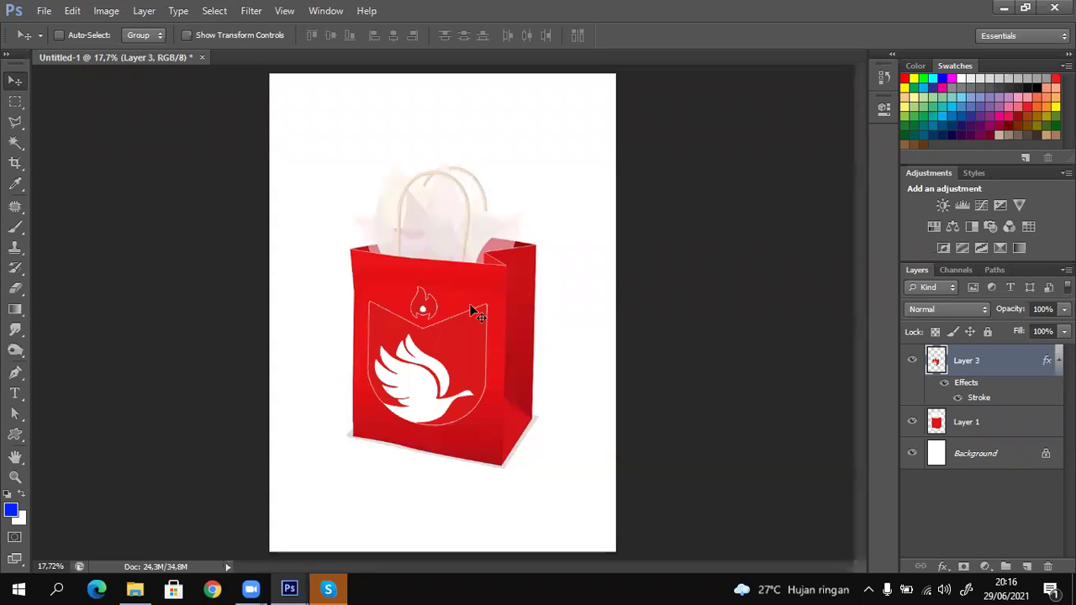
Scale the emblem down to about half its size, keeping it centred on the bag's front.
{"action": "right_click", "coordinate": [459, 391]}
{"action": "left_click", "coordinate": [458, 391]}
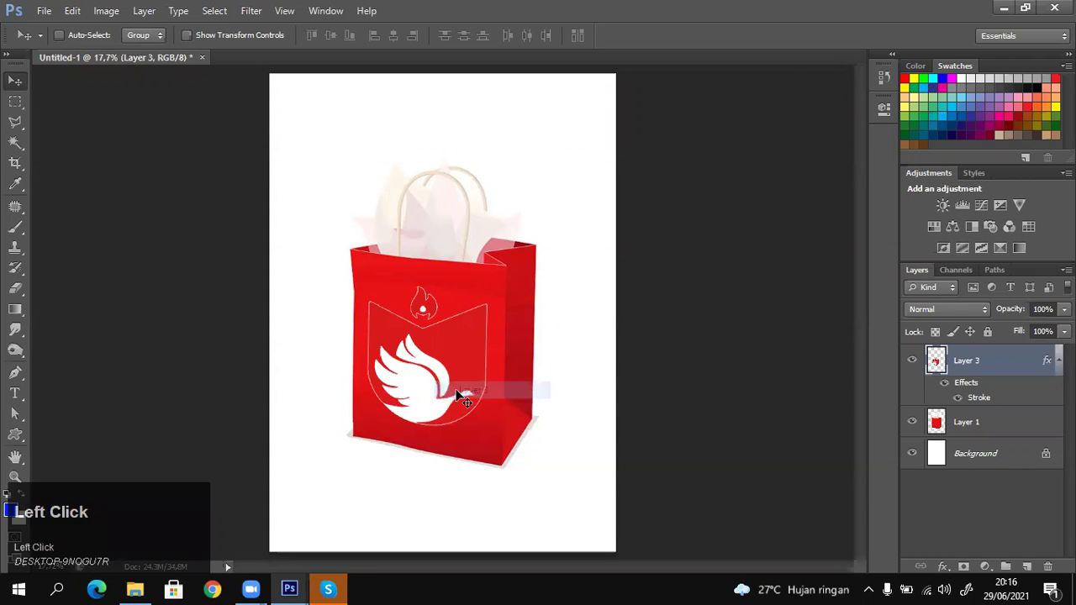
{"action": "key", "text": "ctrl+t"}
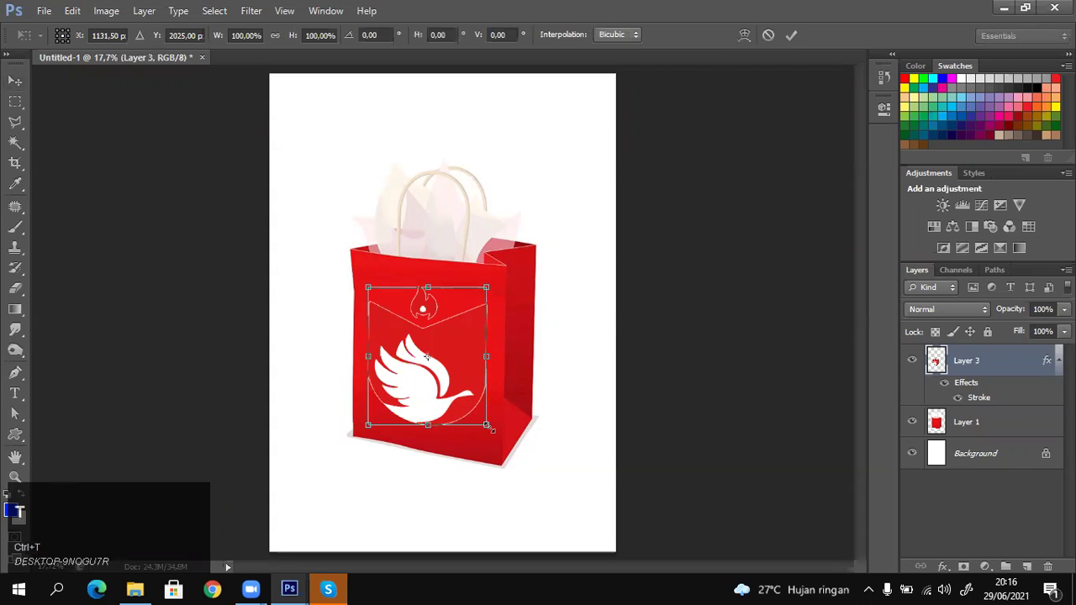
{"action": "left_click_drag", "start_coordinate": [489, 430], "coordinate": [458, 387]}
{"action": "key", "text": "Return"}
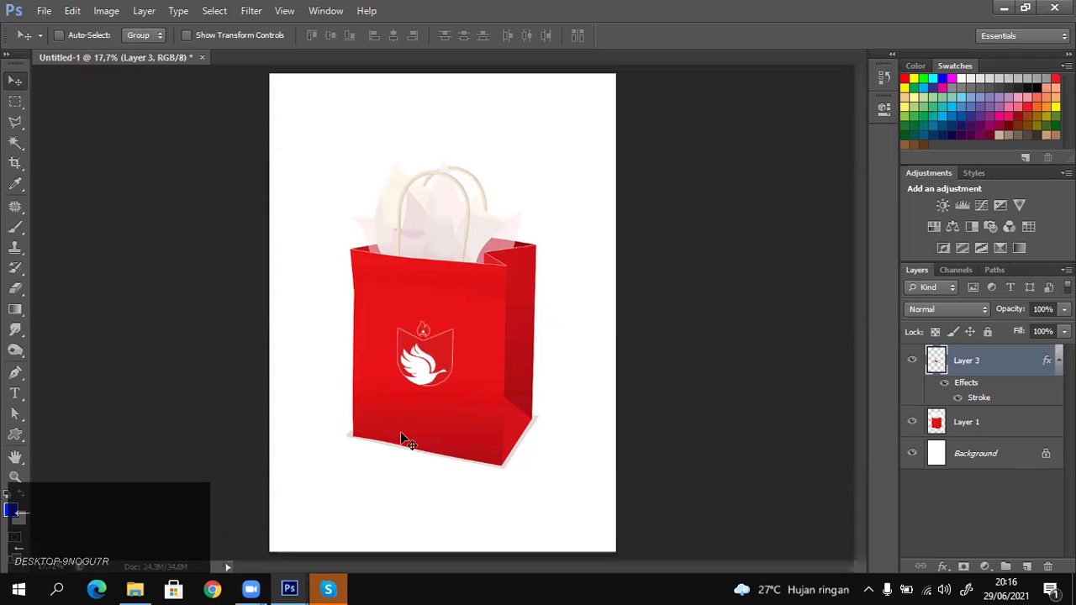
Add the text "Universitas" in black Arial Bold 36 pt and place it directly below the emblem on the bag's front.
{"action": "key", "text": "t"}
{"action": "key", "text": "t"}
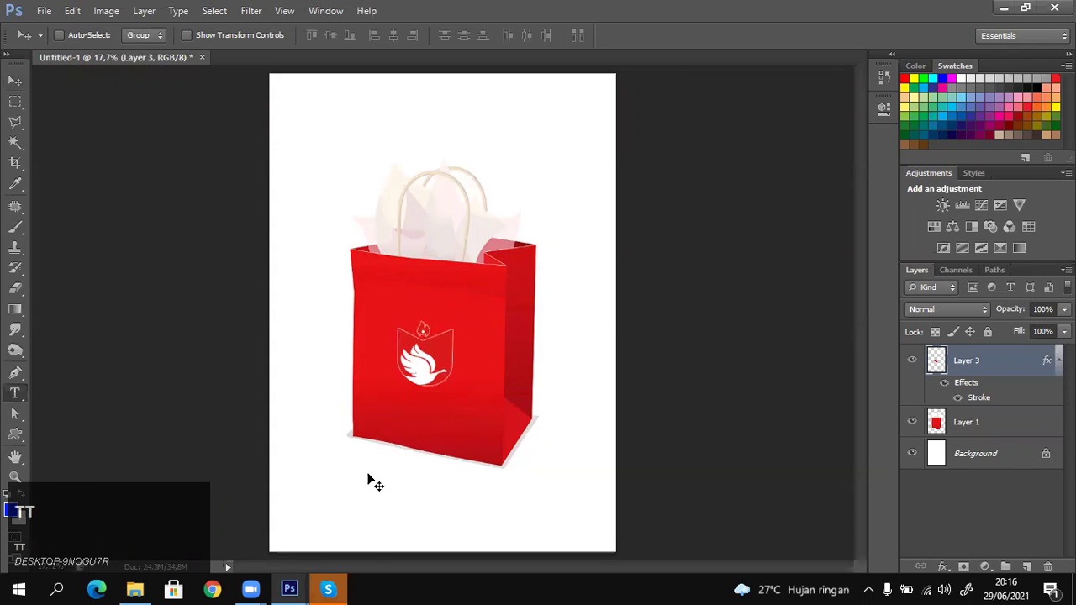
{"action": "left_click", "coordinate": [390, 425]}
{"action": "left_click", "coordinate": [390, 421]}
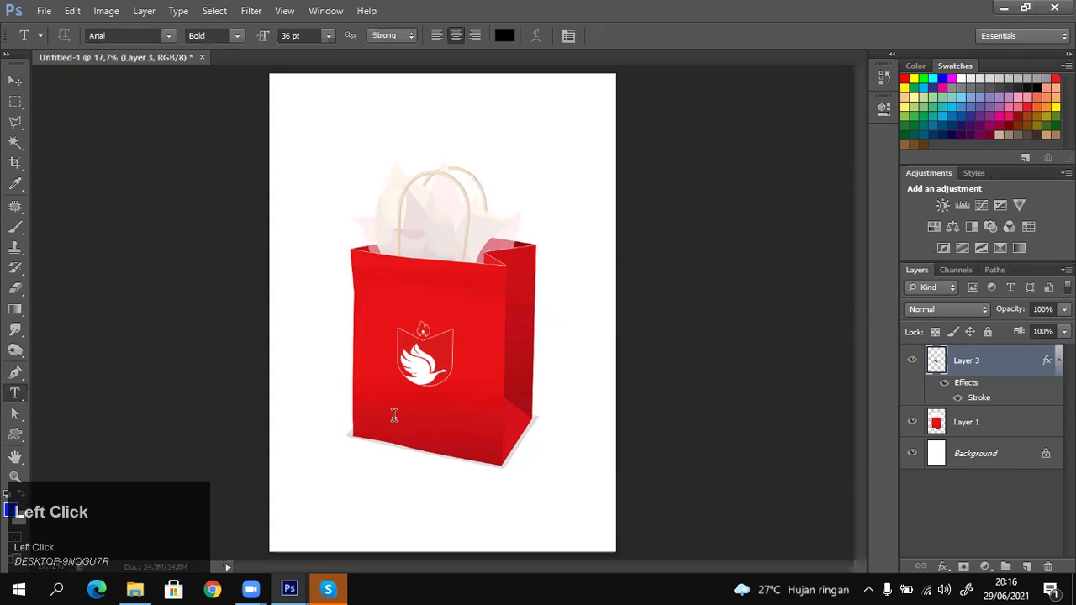
{"action": "key", "text": "shift"}
{"action": "type", "text": "M"}
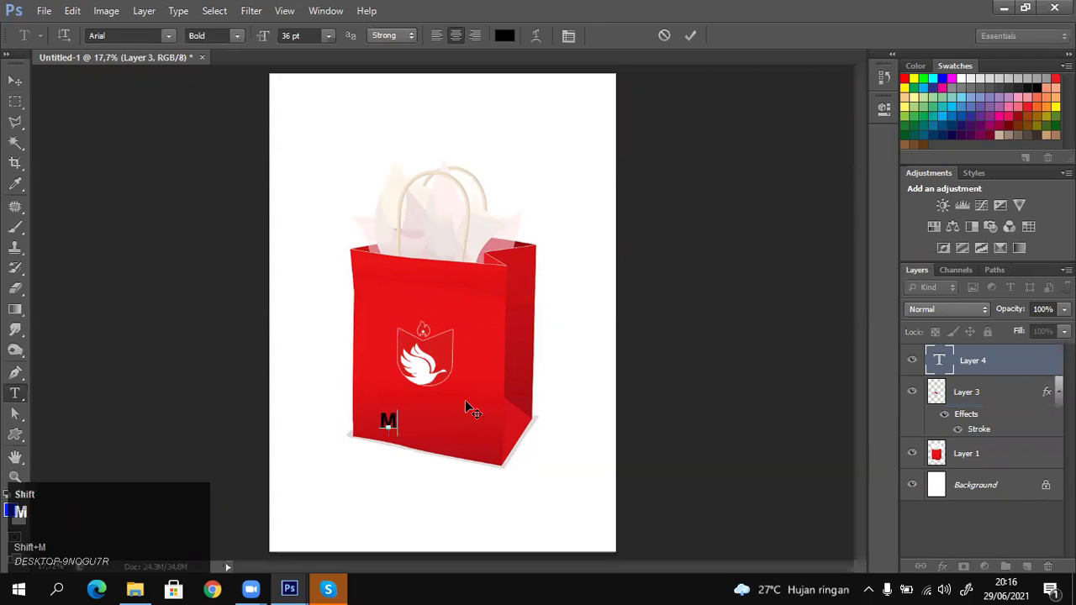
{"action": "key", "text": "BackSpace"}
{"action": "type", "text": "Univeris"}
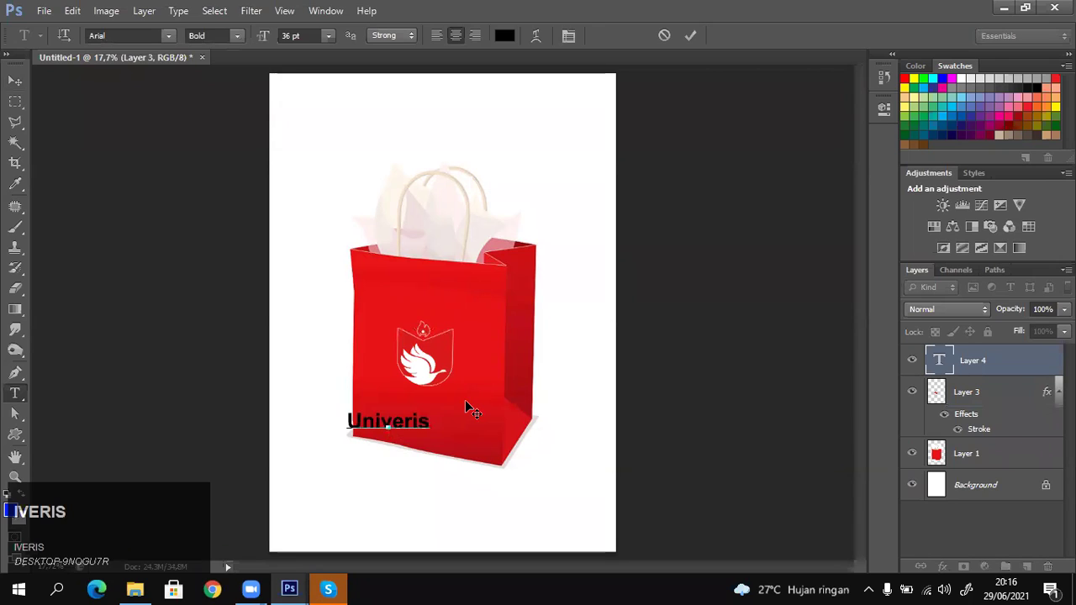
{"action": "key", "text": "BackSpace"}
{"action": "key", "text": "BackSpace"}
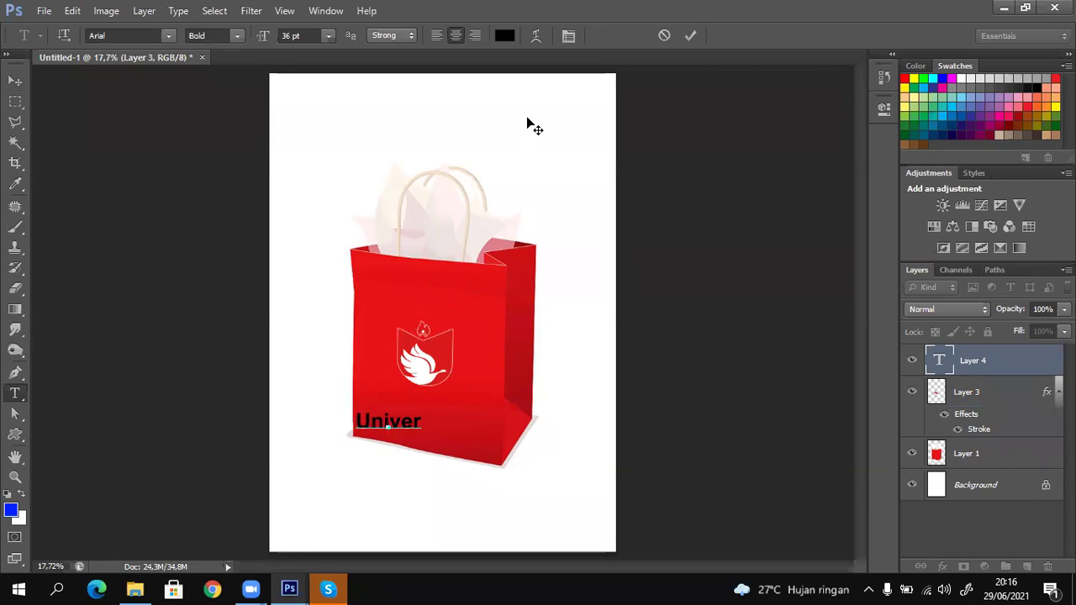
{"action": "left_click", "coordinate": [528, 118]}
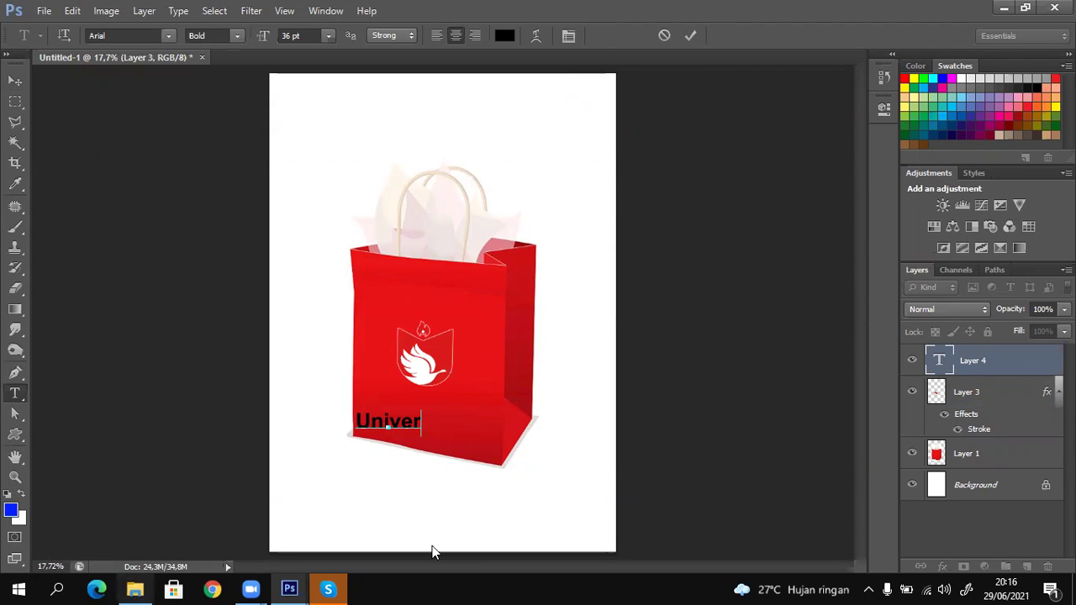
{"action": "scroll", "coordinate": [431, 552], "scroll_direction": "down", "scroll_amount": 1}
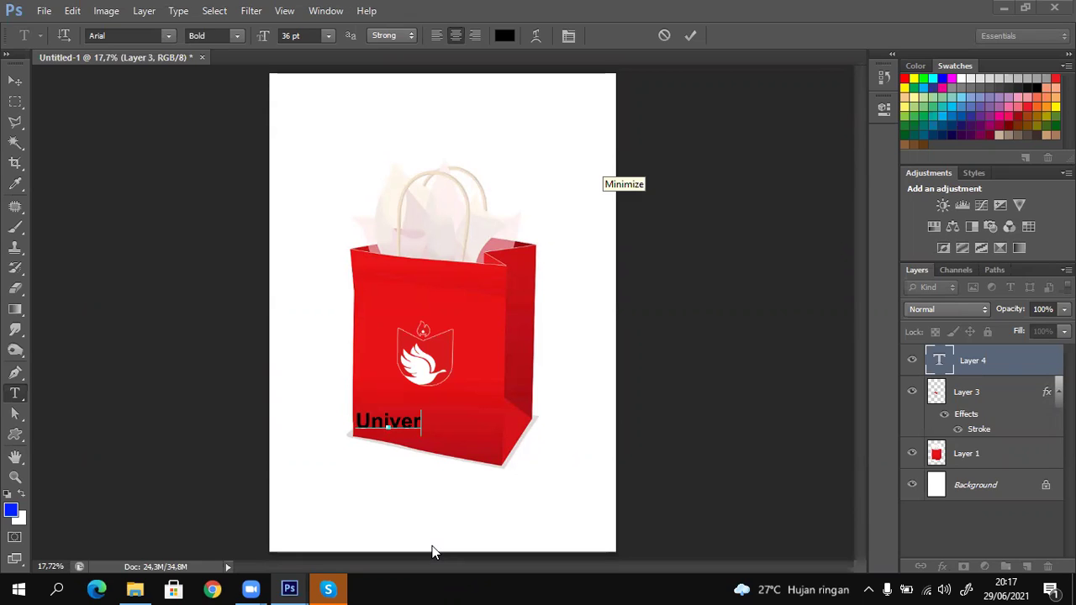
{"action": "left_click", "coordinate": [572, 190]}
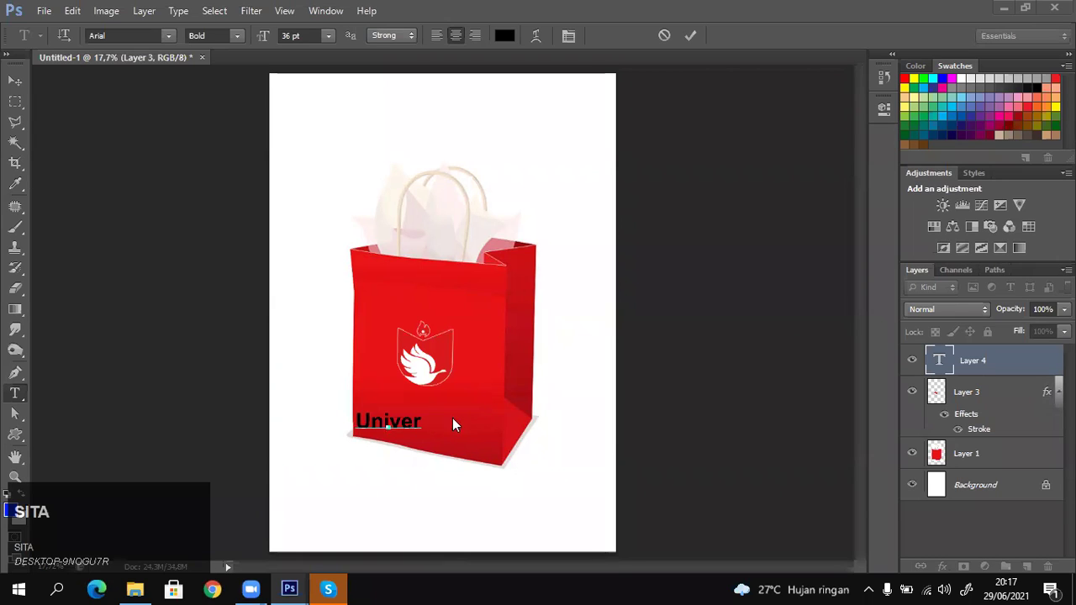
{"action": "left_click", "coordinate": [420, 420]}
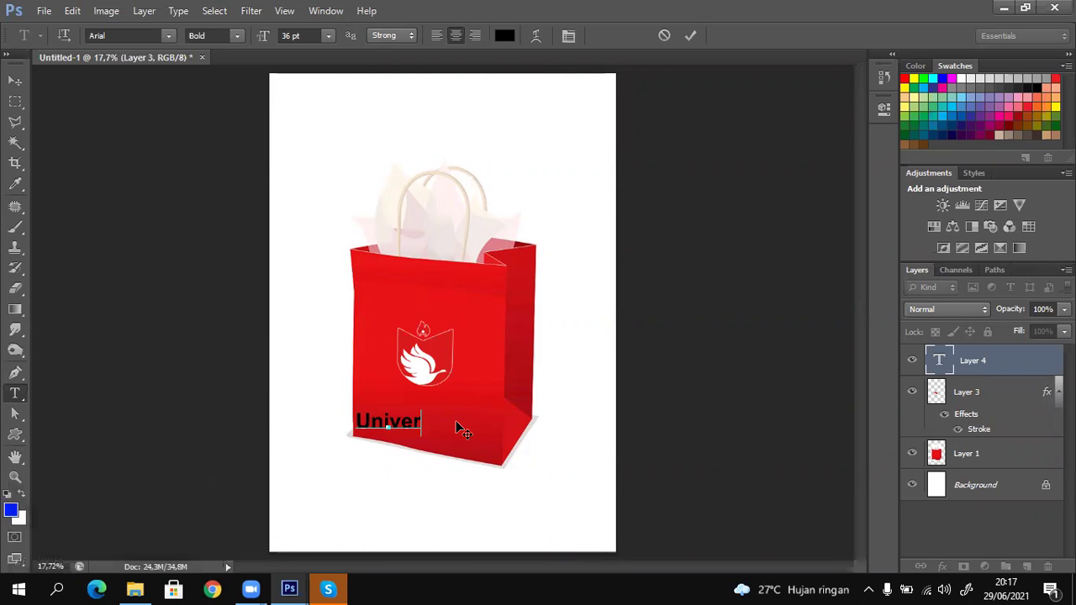
{"action": "type", "text": "sitas"}
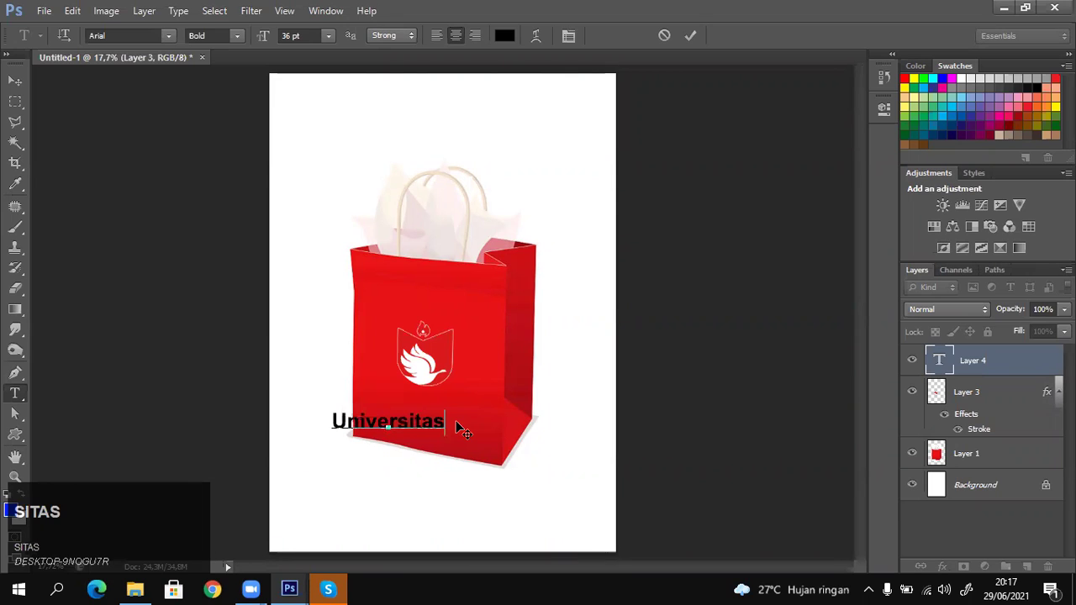
{"action": "left_click", "coordinate": [15, 80]}
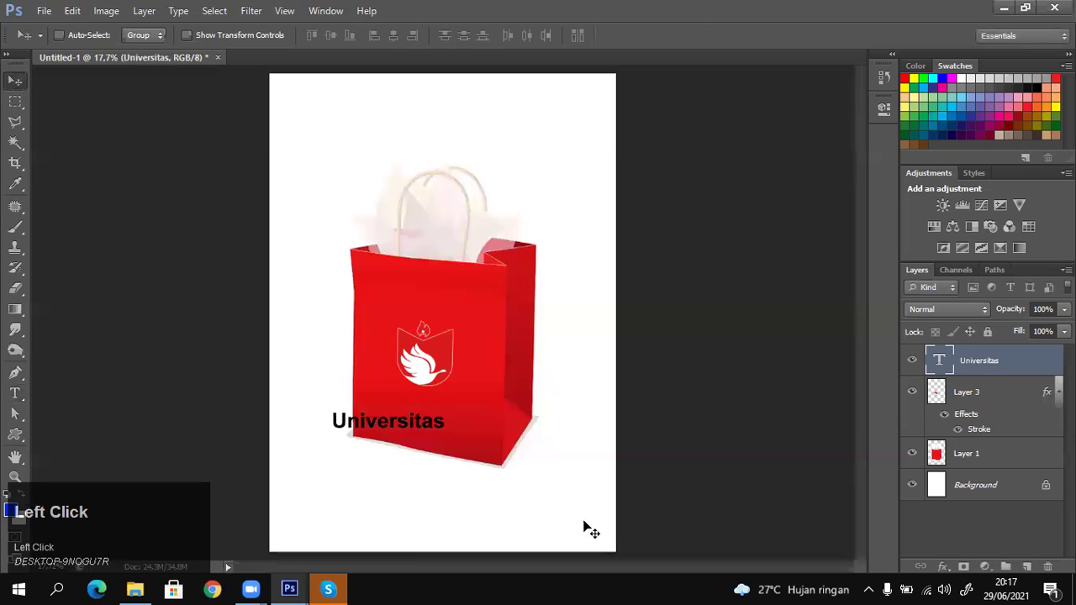
{"action": "left_click_drag", "start_coordinate": [439, 411], "coordinate": [465, 410]}
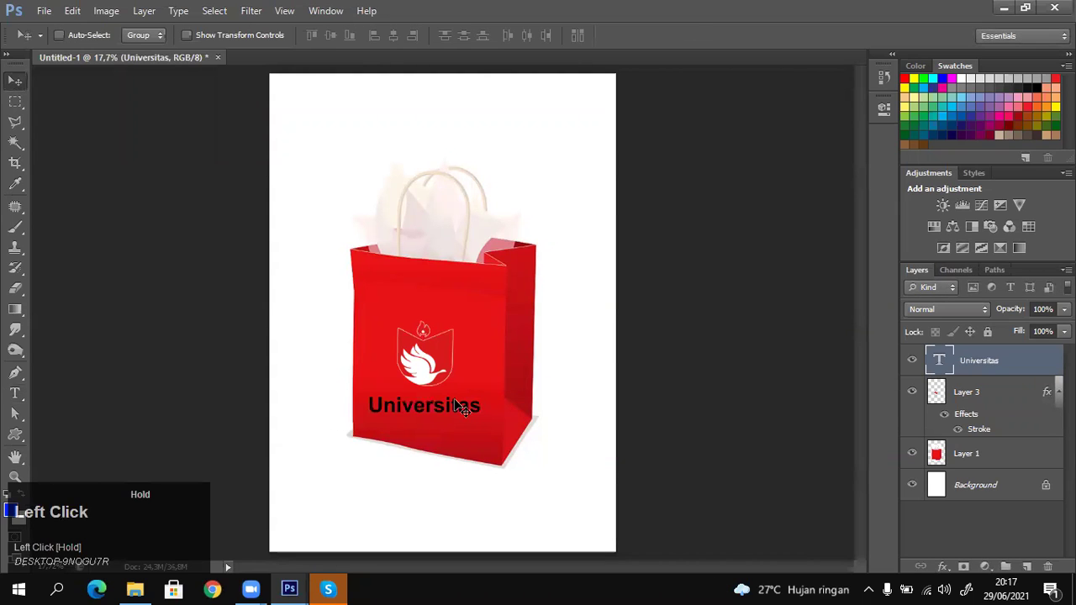
{"action": "key", "text": "ctrl+j"}
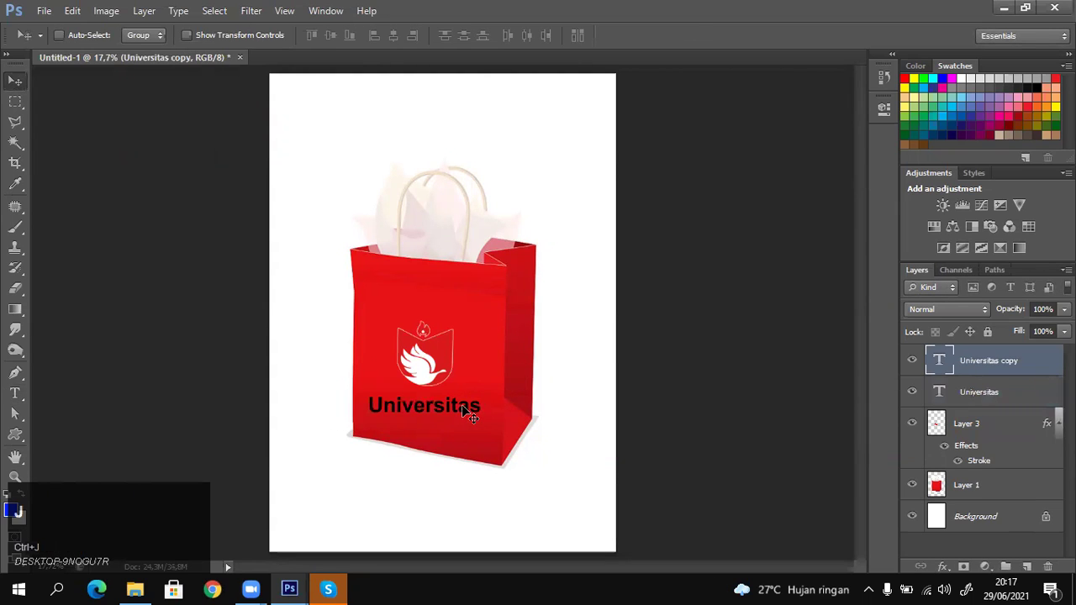
{"action": "left_click_drag", "start_coordinate": [461, 405], "coordinate": [459, 448]}
{"action": "key", "text": "Delete"}
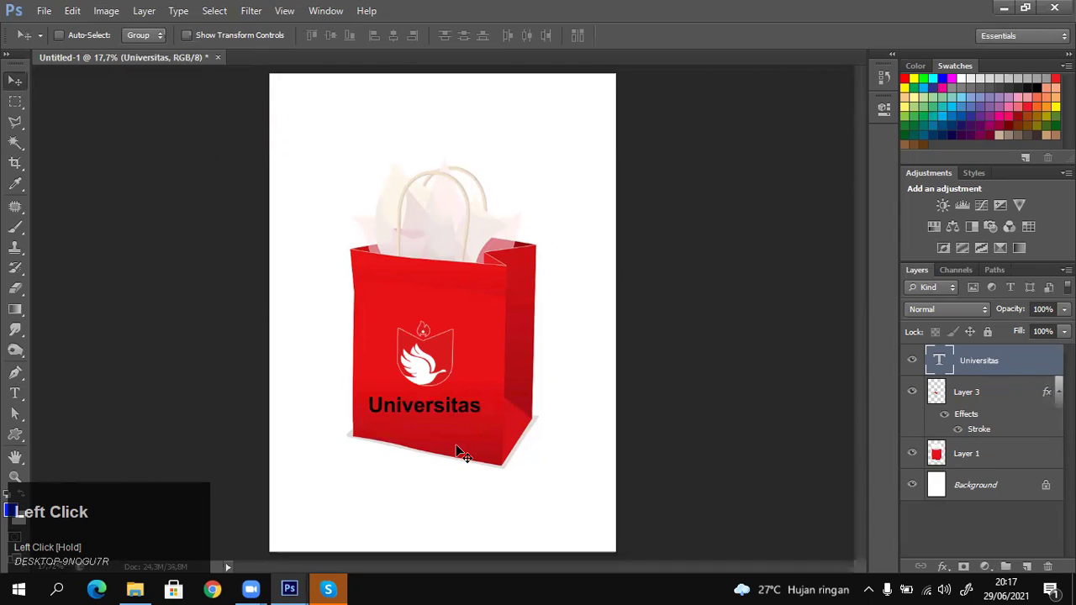
Duplicate the "Universitas" text and place the copy directly below the original on the bag's front.
{"action": "right_click", "coordinate": [455, 407]}
{"action": "left_click", "coordinate": [473, 417]}
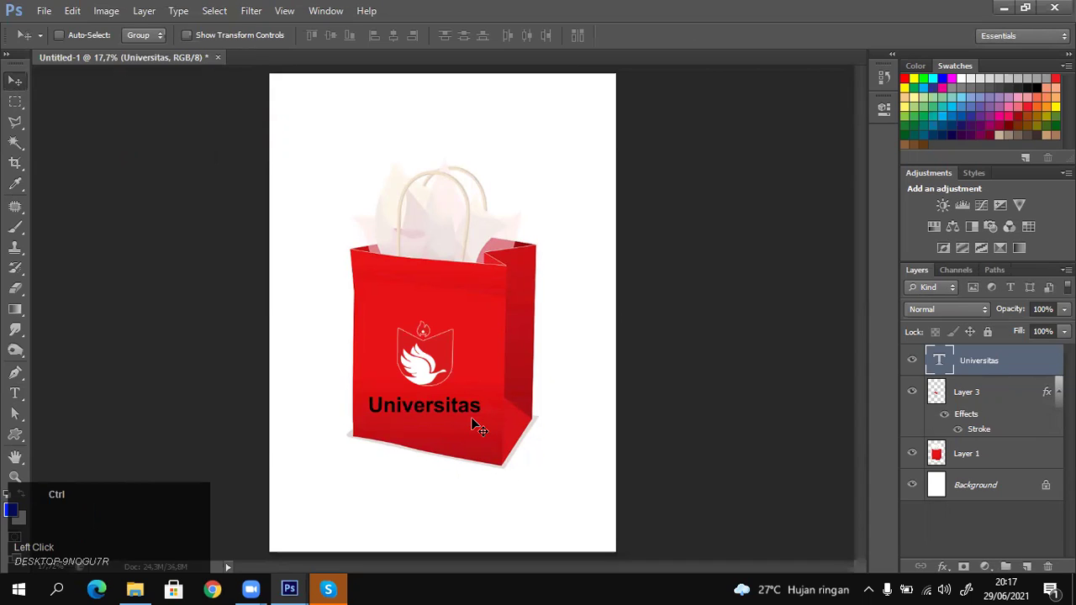
{"action": "key", "text": "ctrl+j"}
{"action": "left_click_drag", "start_coordinate": [471, 418], "coordinate": [452, 446]}
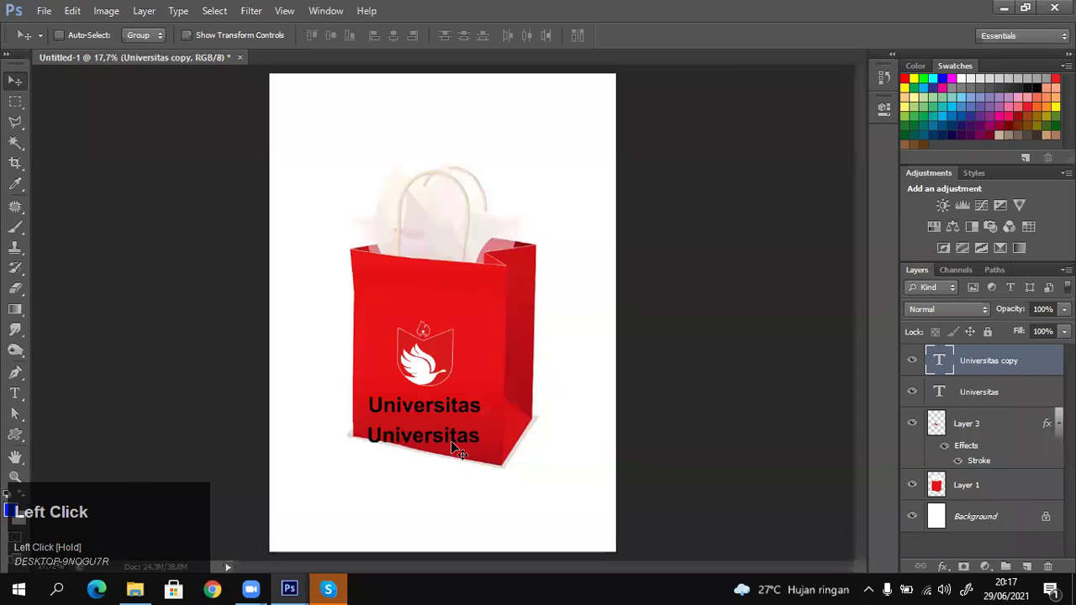
{"action": "key", "text": "z"}
{"action": "left_click", "coordinate": [450, 432]}
{"action": "key", "text": "t"}
{"action": "left_click", "coordinate": [440, 433]}
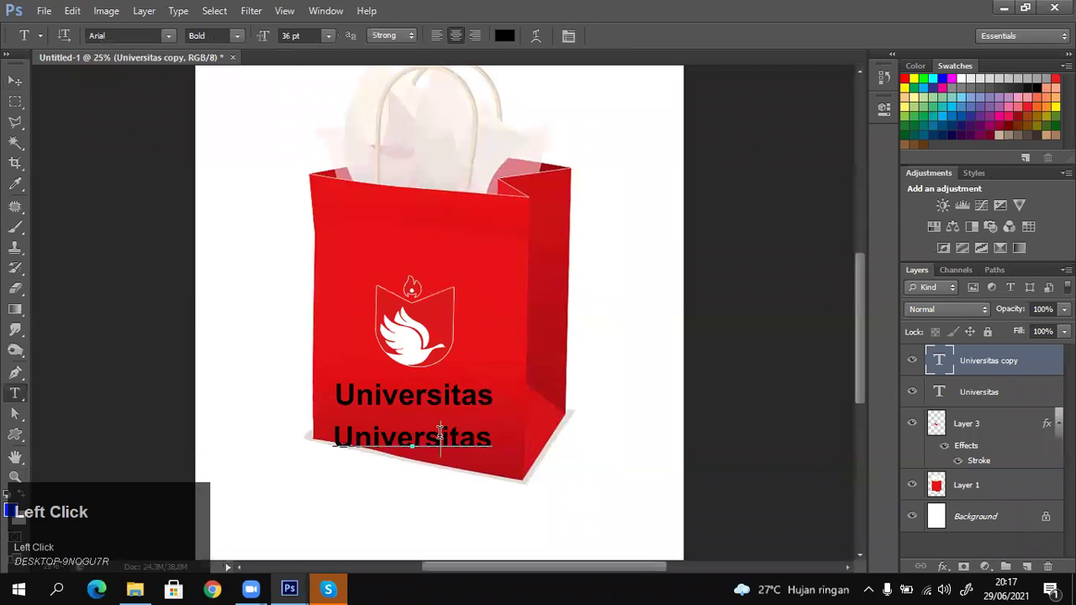
{"action": "key", "text": "ctrl+a"}
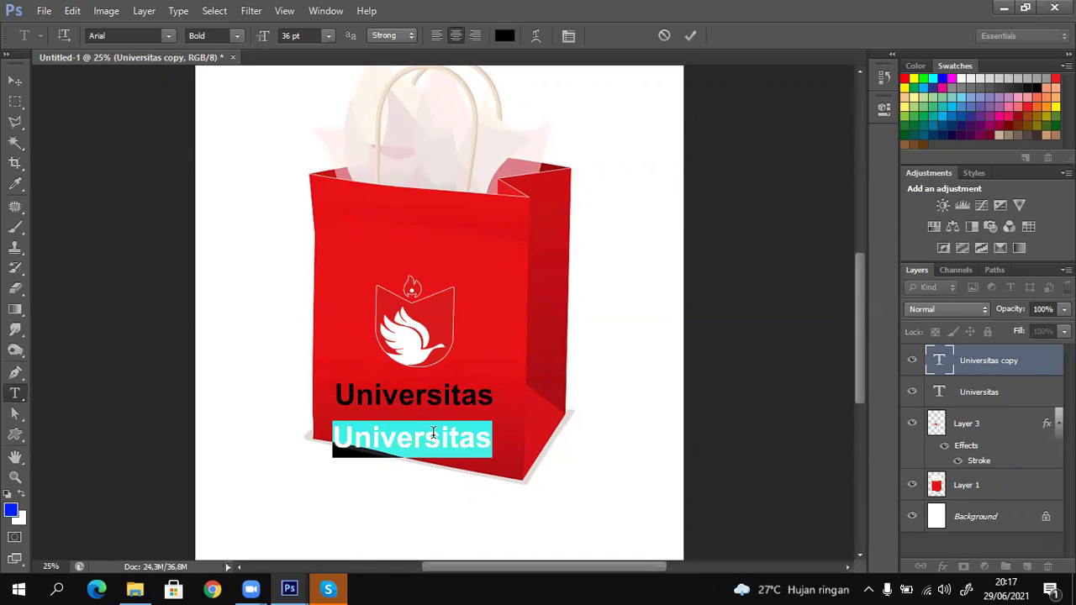
{"action": "left_click", "coordinate": [15, 82]}
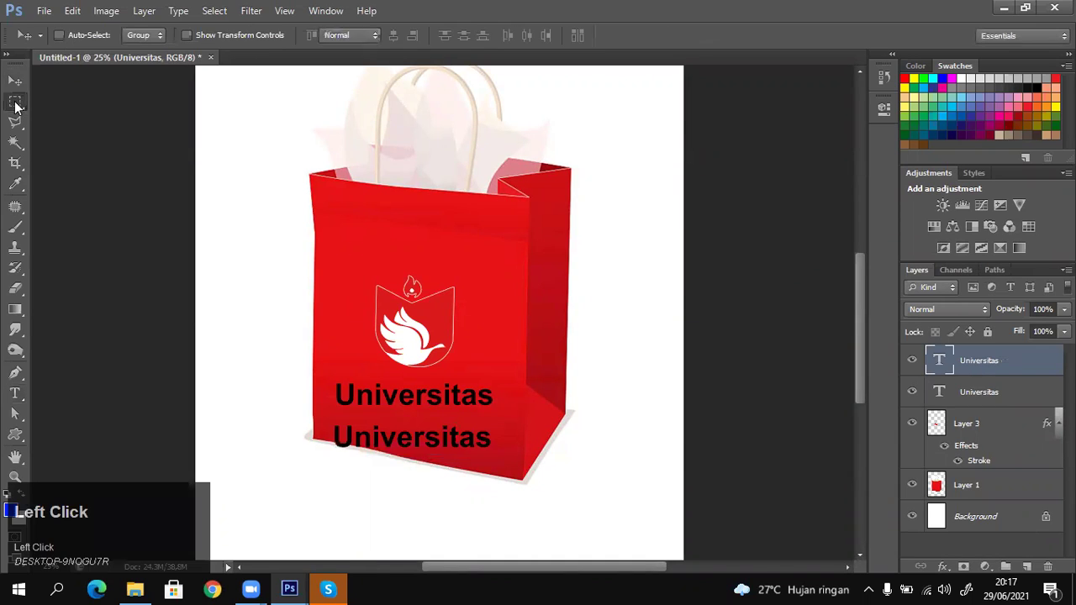
{"action": "left_click", "coordinate": [15, 101]}
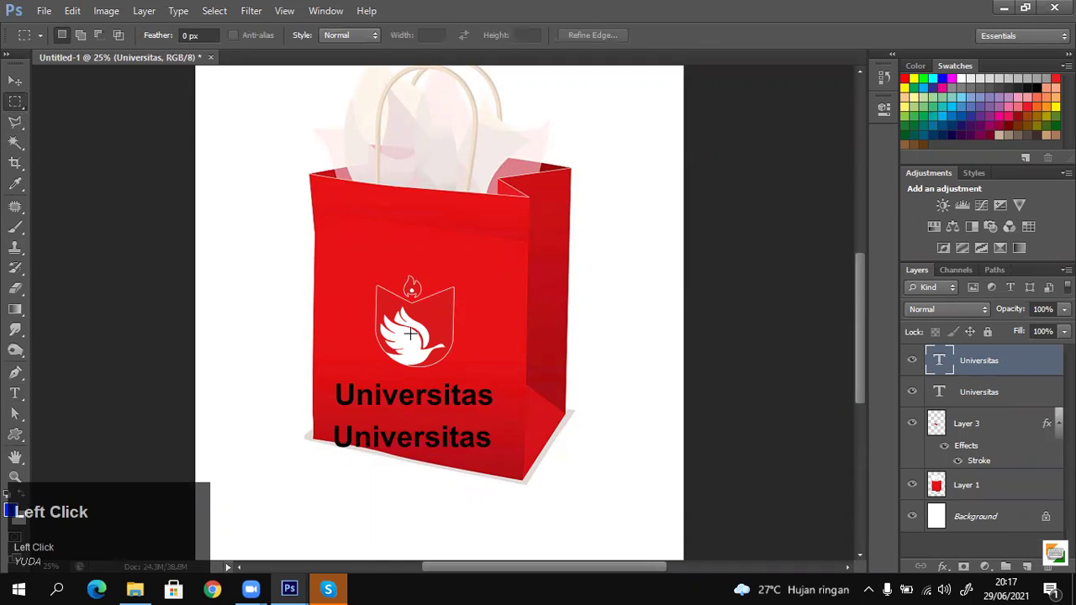
Replace the wording of the lower "Universitas" text copy with "MAHA KARYA".
{"action": "key", "text": "t"}
{"action": "left_click", "coordinate": [404, 437]}
{"action": "double_click", "coordinate": [403, 437]}
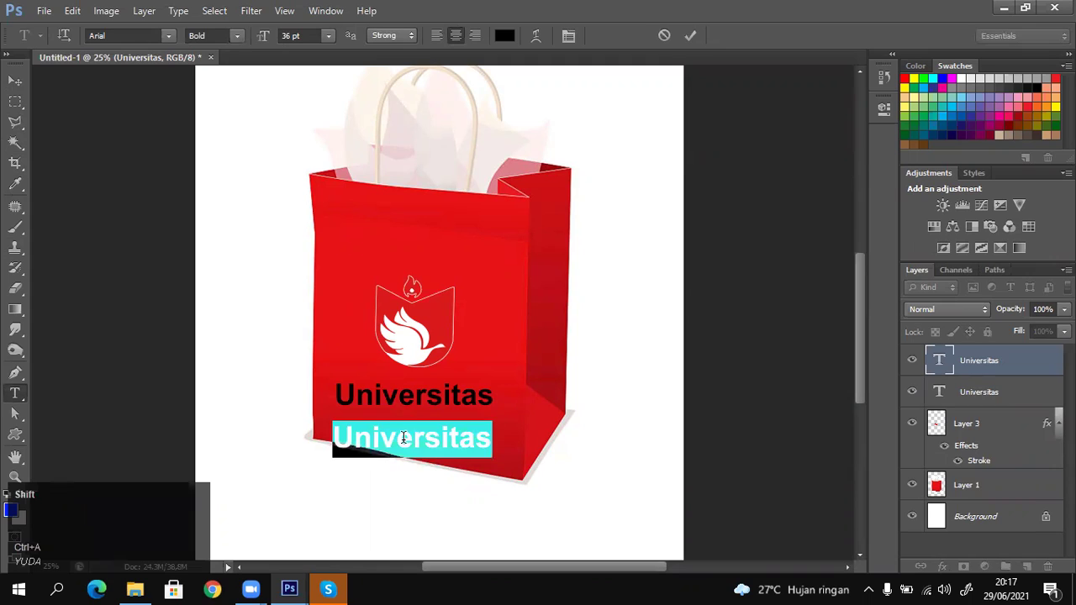
{"action": "type", "text": "MAHA"}
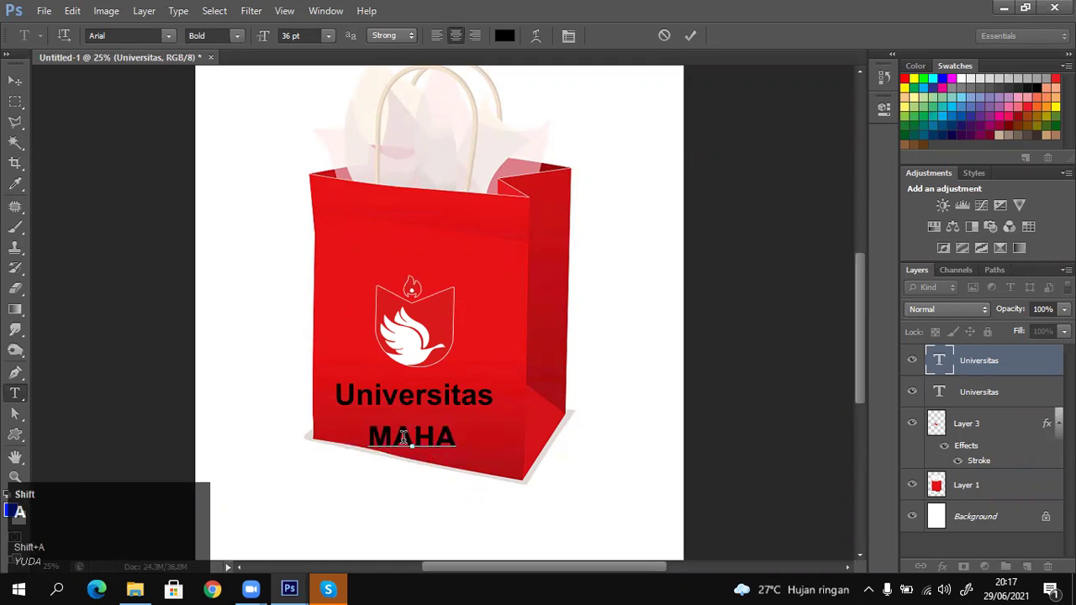
{"action": "type", "text": " KARYA"}
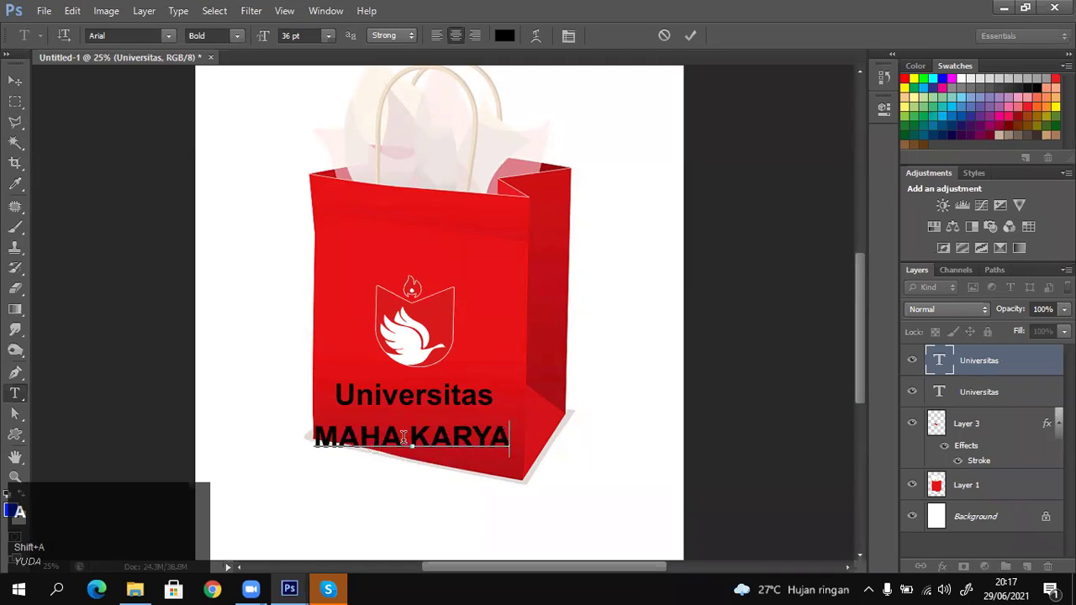
{"action": "left_click", "coordinate": [14, 81]}
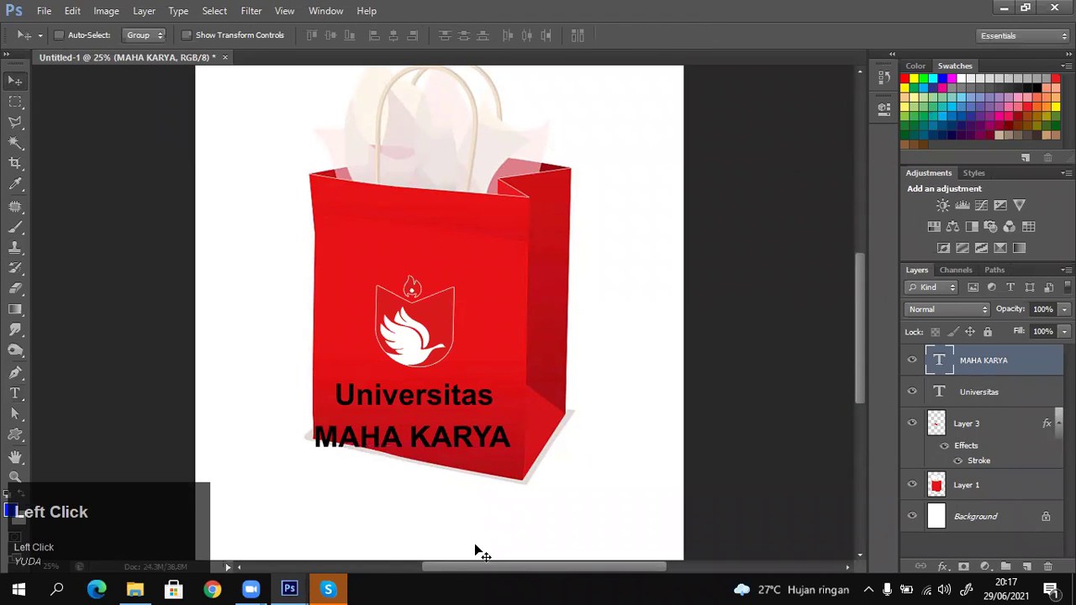
Colour the "MAHA KARYA" text red and nudge it slightly up and to the right beneath "Universitas".
{"action": "left_click_drag", "start_coordinate": [442, 437], "coordinate": [444, 429]}
{"action": "left_click", "coordinate": [444, 429]}
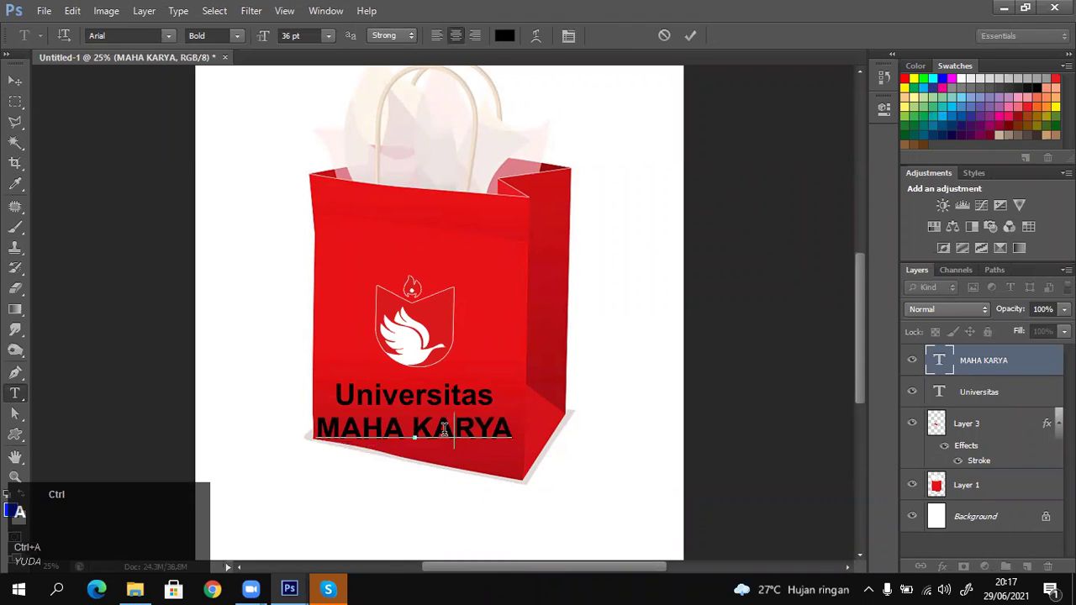
{"action": "key", "text": "ctrl+a"}
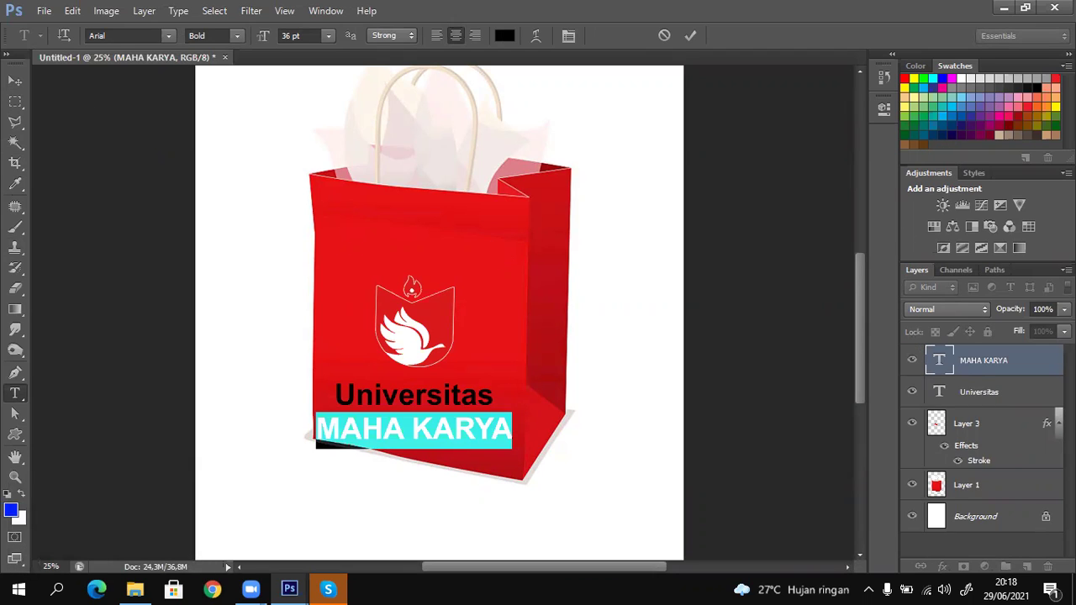
{"action": "left_click", "coordinate": [904, 78]}
{"action": "left_click", "coordinate": [15, 81]}
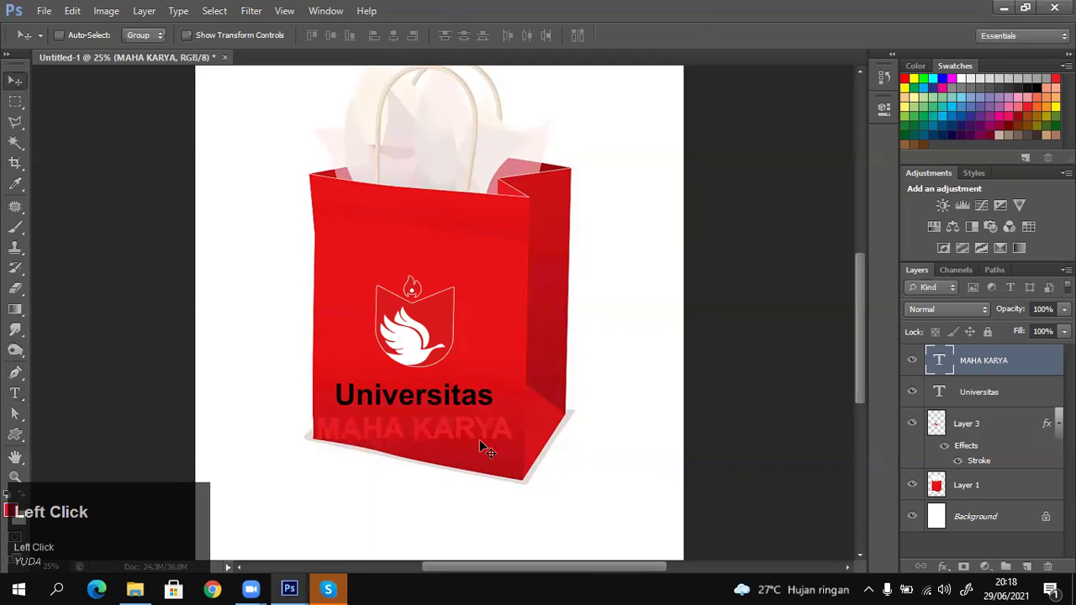
{"action": "mouse_move", "coordinate": [473, 431]}
{"action": "left_mouse_down"}
{"action": "mouse_move", "coordinate": [465, 436]}
{"action": "mouse_move", "coordinate": [480, 432]}
{"action": "left_mouse_up"}
Add an outside stroke to the "MAHA KARYA" text in red #e81316 with a size of 10 px.
{"action": "left_click", "coordinate": [143, 10]}
{"action": "mouse_move", "coordinate": [223, 100]}
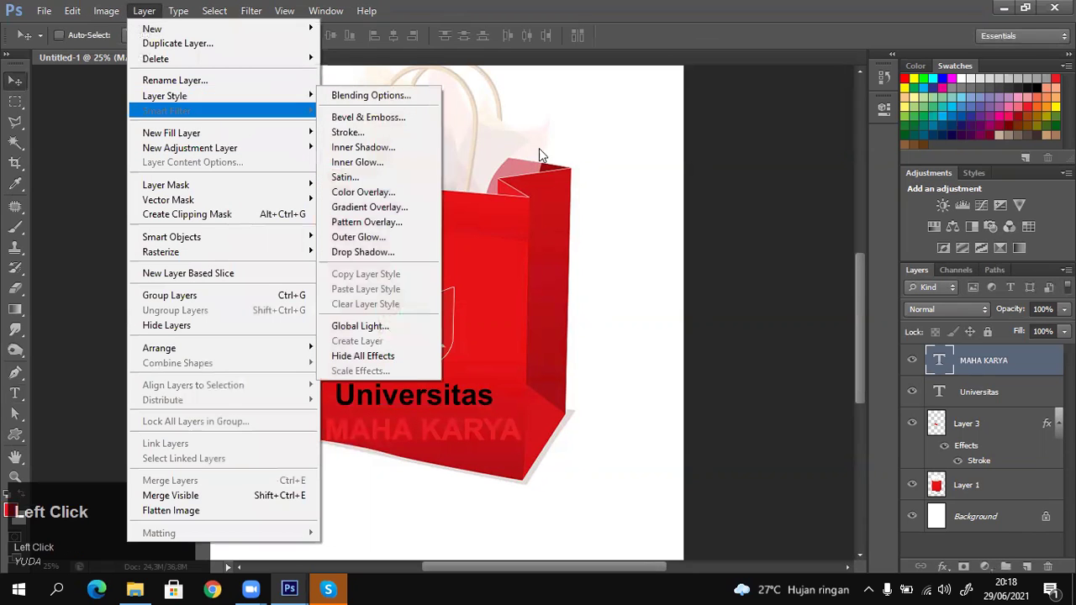
{"action": "left_click", "coordinate": [396, 136]}
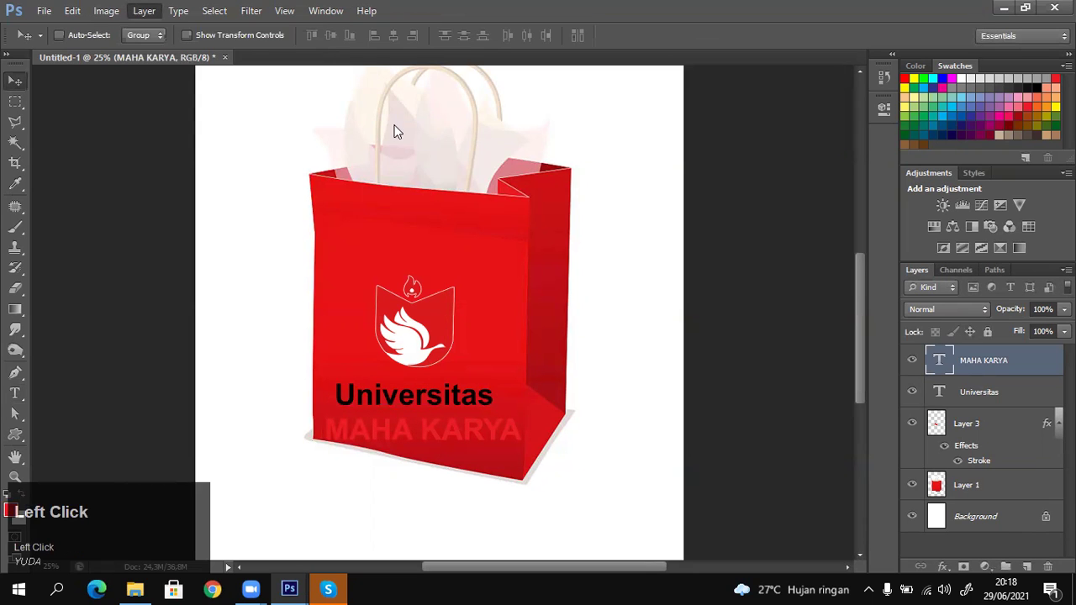
{"action": "left_click", "coordinate": [798, 306]}
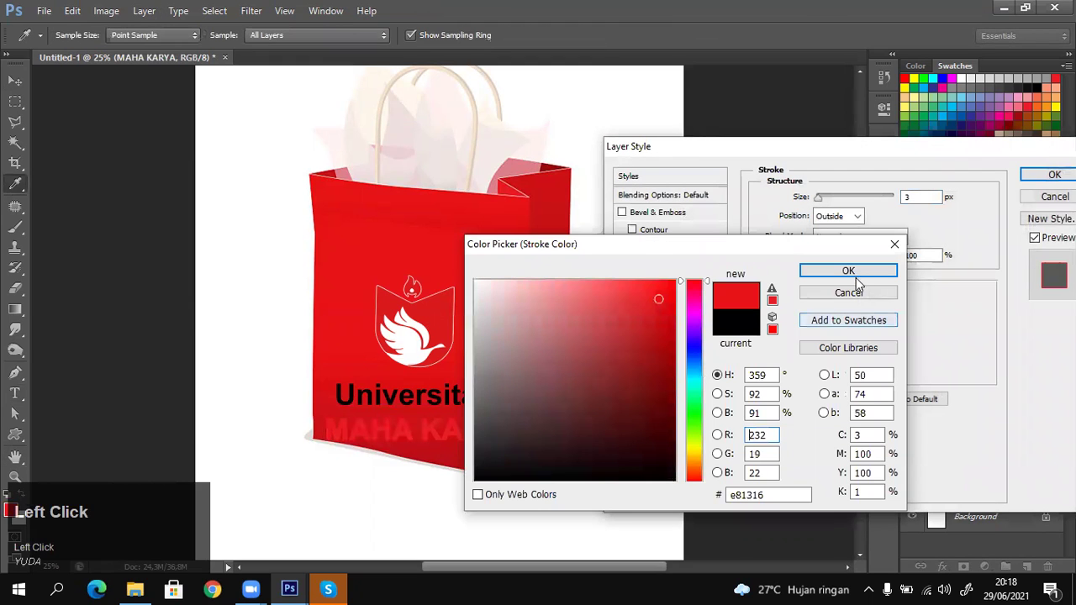
{"action": "left_click", "coordinate": [848, 270]}
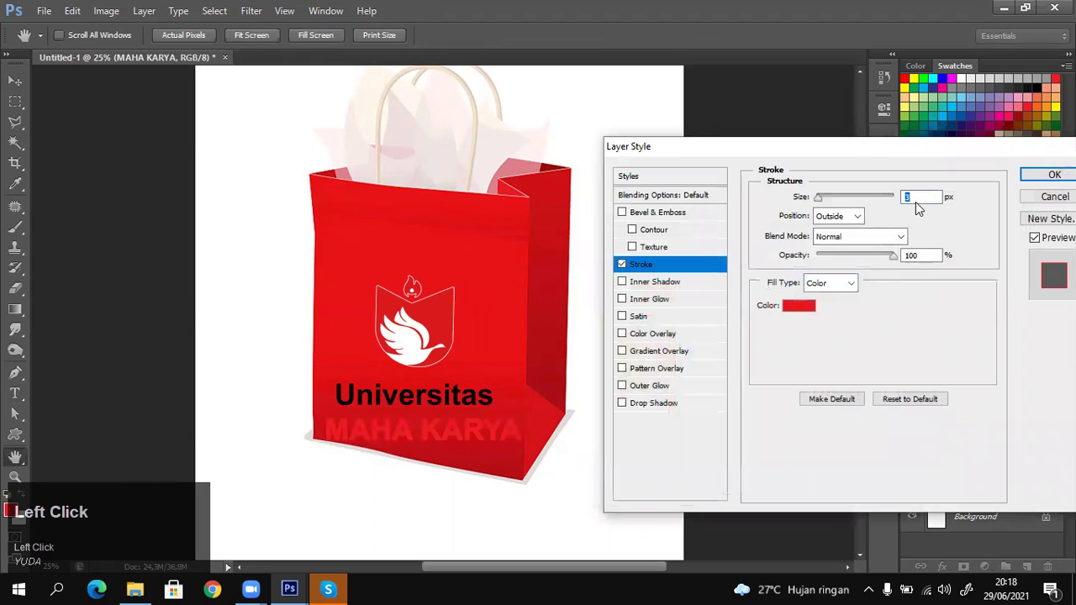
{"action": "type", "text": "5"}
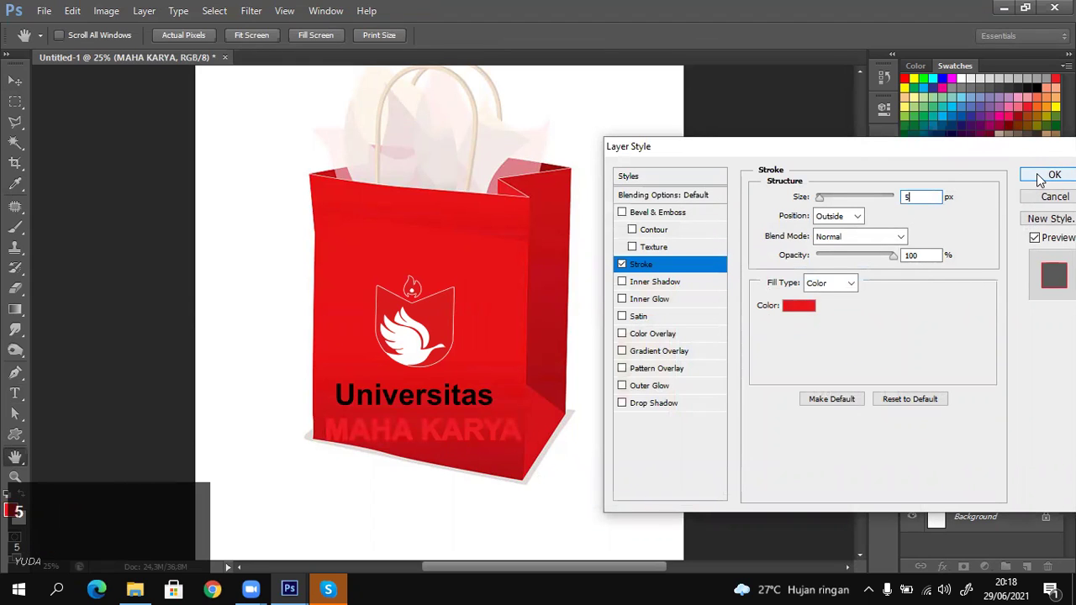
{"action": "left_click", "coordinate": [913, 199]}
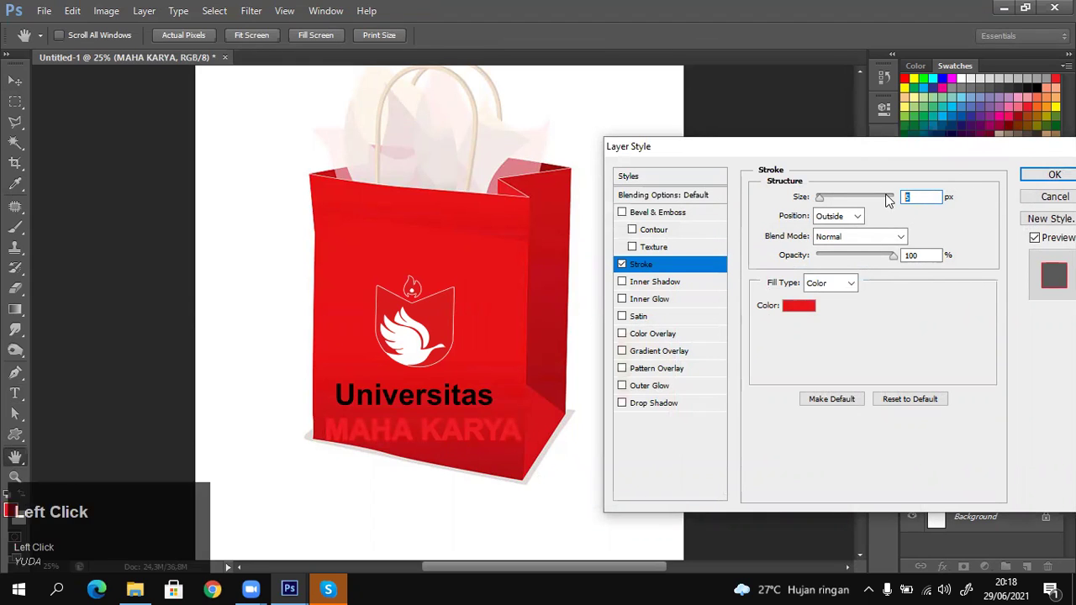
{"action": "type", "text": "10"}
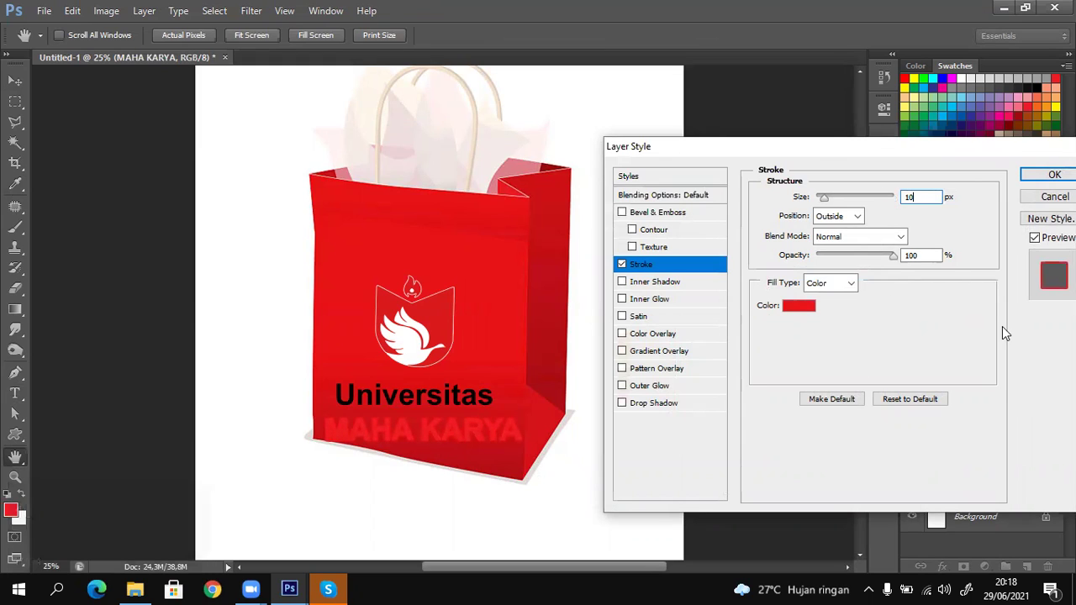
Set the stroke colour of the "MAHA KARYA" text to white (#ffffff).
{"action": "left_click", "coordinate": [803, 307]}
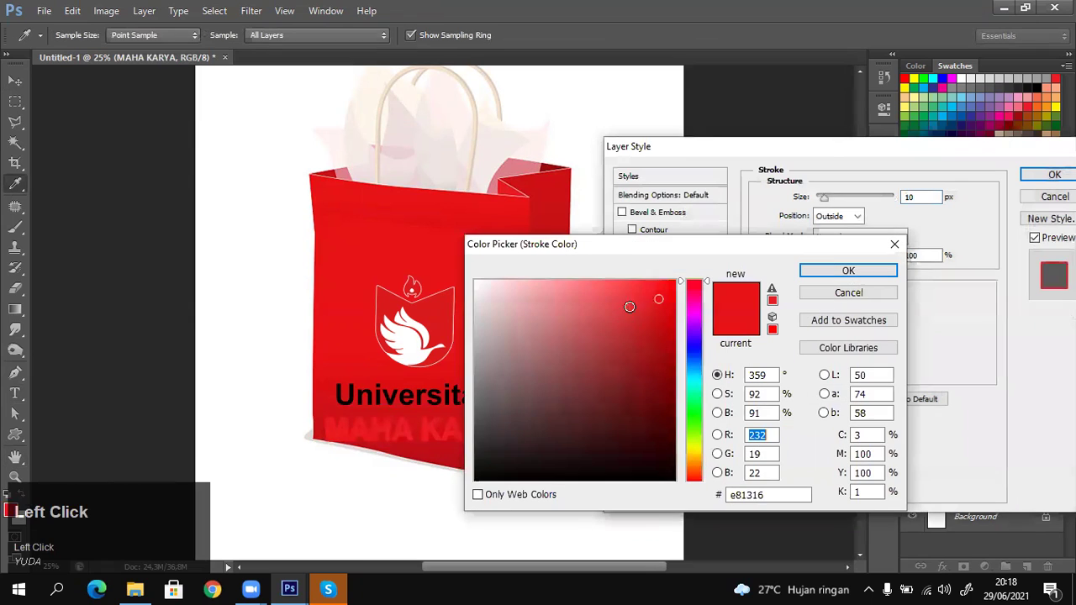
{"action": "left_click_drag", "start_coordinate": [596, 340], "coordinate": [473, 281]}
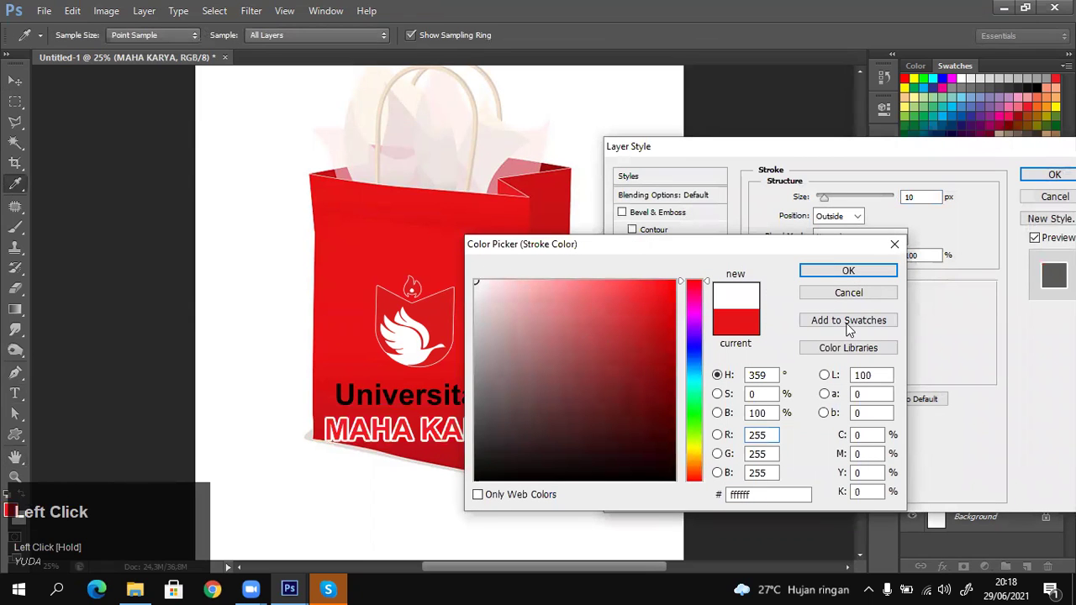
{"action": "left_click", "coordinate": [833, 276]}
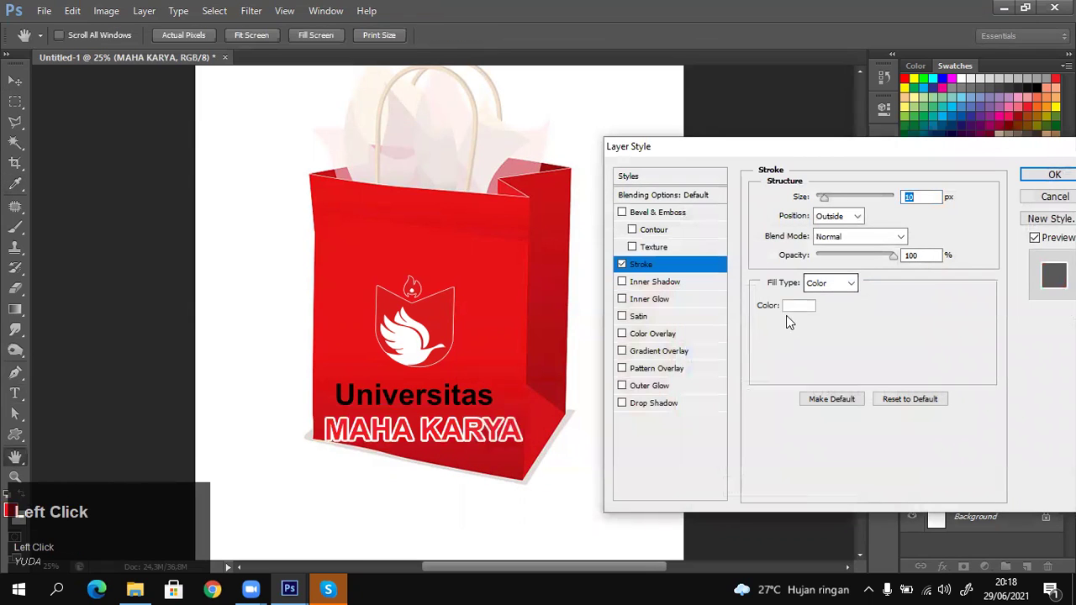
{"action": "left_click", "coordinate": [799, 306]}
{"action": "left_click", "coordinate": [894, 246]}
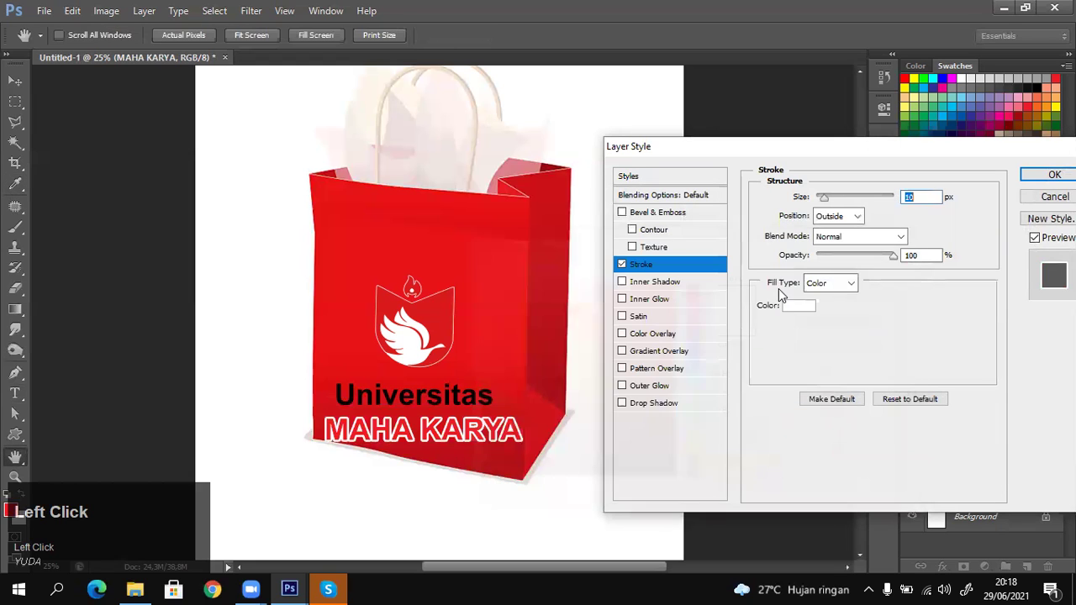
{"action": "left_click", "coordinate": [794, 306]}
{"action": "left_click", "coordinate": [896, 245]}
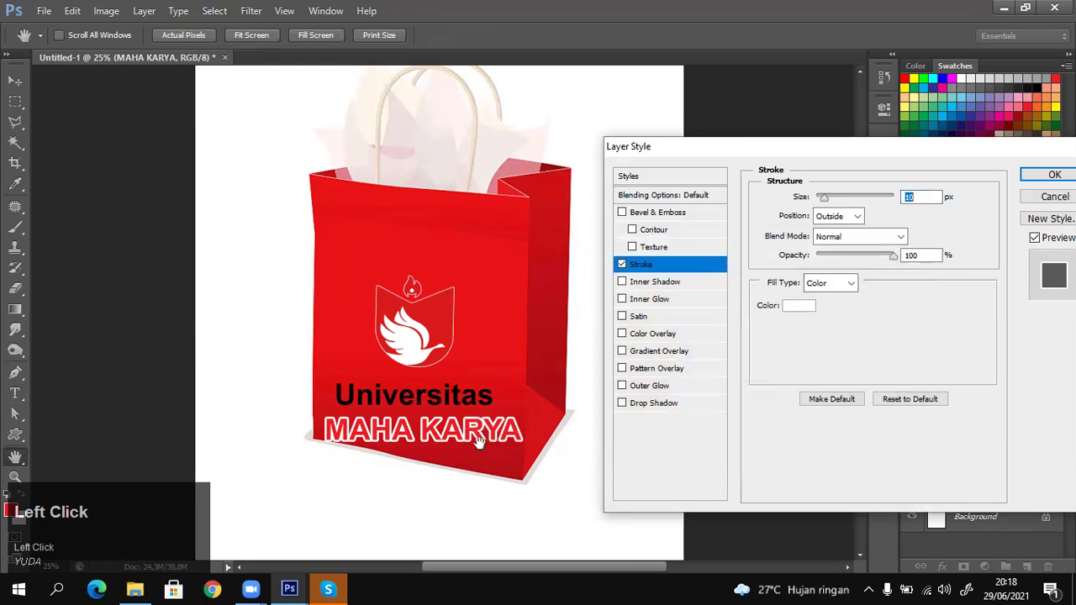
{"action": "left_click", "coordinate": [799, 306]}
{"action": "left_click", "coordinate": [850, 272]}
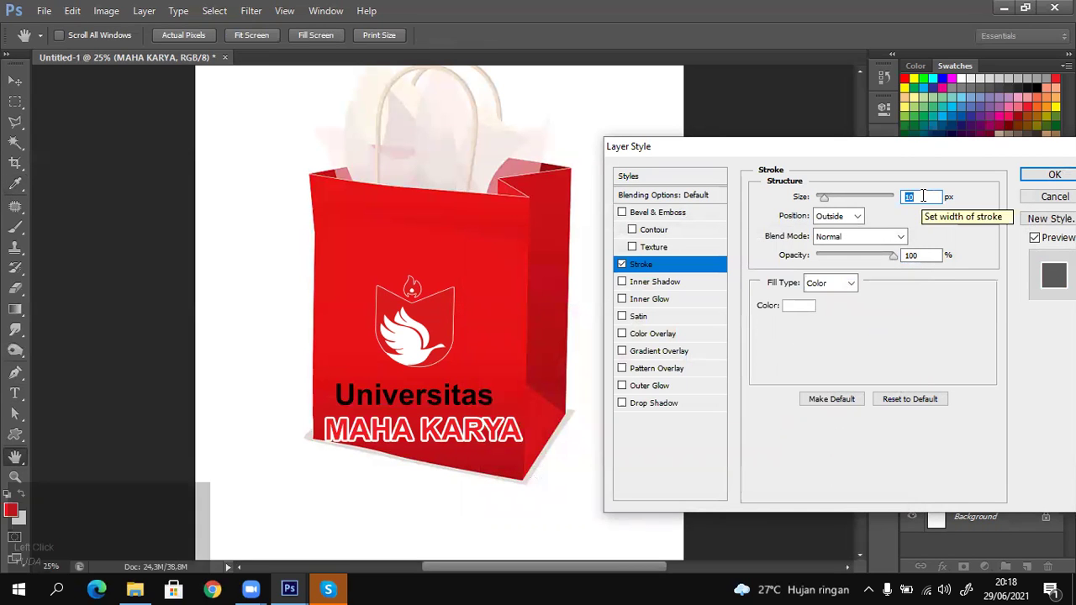
Set the "MAHA KARYA" stroke size to 5 px and move the text up closer to "Universitas".
{"action": "type", "text": "5"}
{"action": "left_click", "coordinate": [1042, 175]}
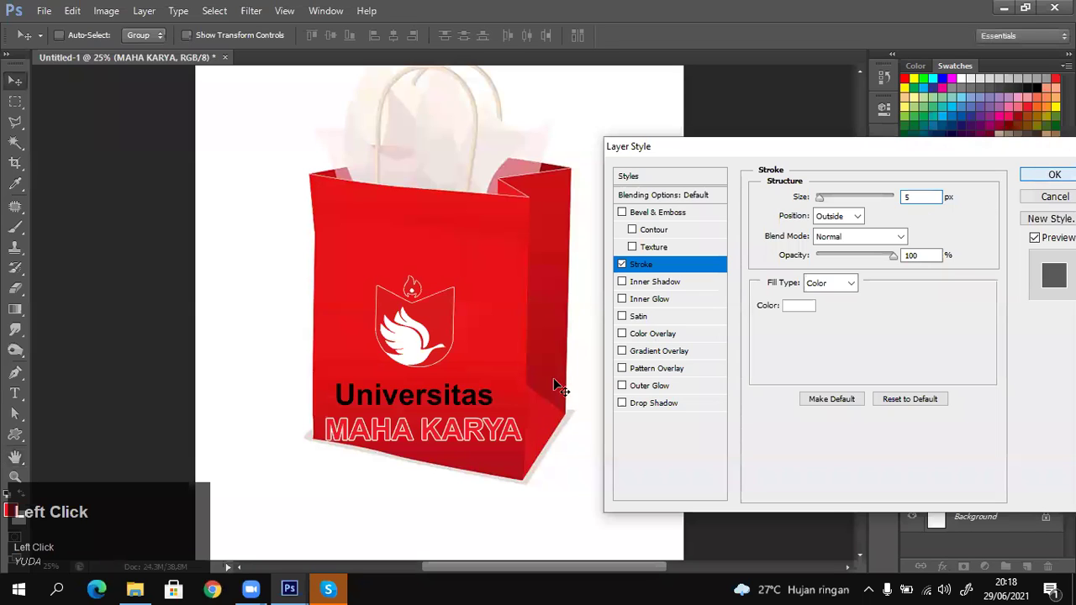
{"action": "mouse_move", "coordinate": [458, 442]}
{"action": "left_mouse_down"}
{"action": "mouse_move", "coordinate": [461, 413]}
{"action": "mouse_move", "coordinate": [458, 430]}
{"action": "left_mouse_up"}
Recolour the entire "Universitas" text on the bag's front red.
{"action": "right_click", "coordinate": [433, 395]}
{"action": "left_click", "coordinate": [451, 418]}
{"action": "key", "text": "t"}
{"action": "left_click", "coordinate": [436, 392]}
{"action": "key", "text": "ctrl+a"}
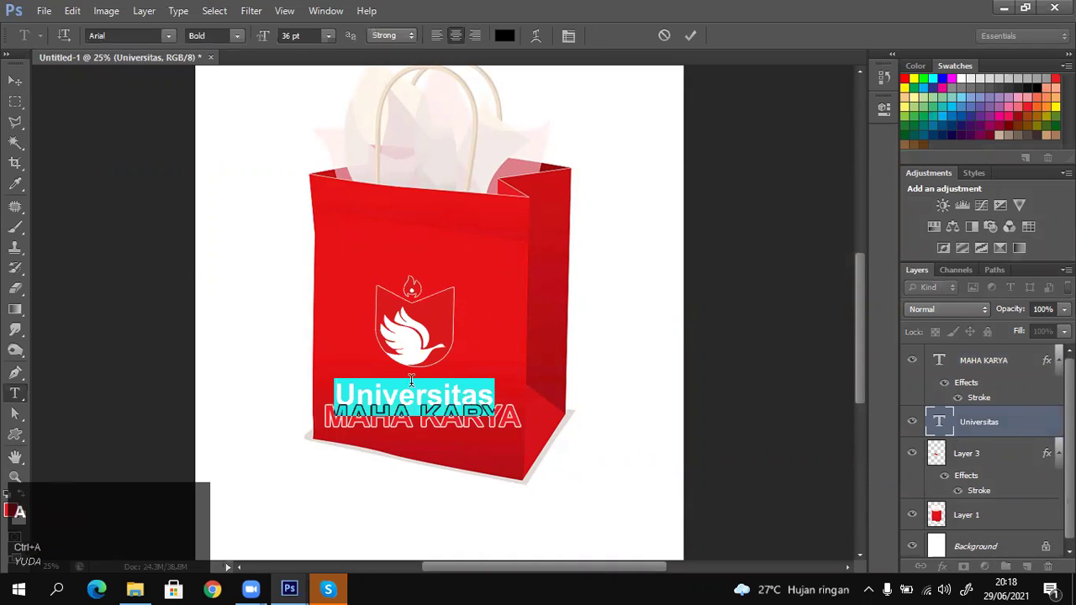
{"action": "left_click", "coordinate": [144, 11]}
{"action": "mouse_move", "coordinate": [286, 95]}
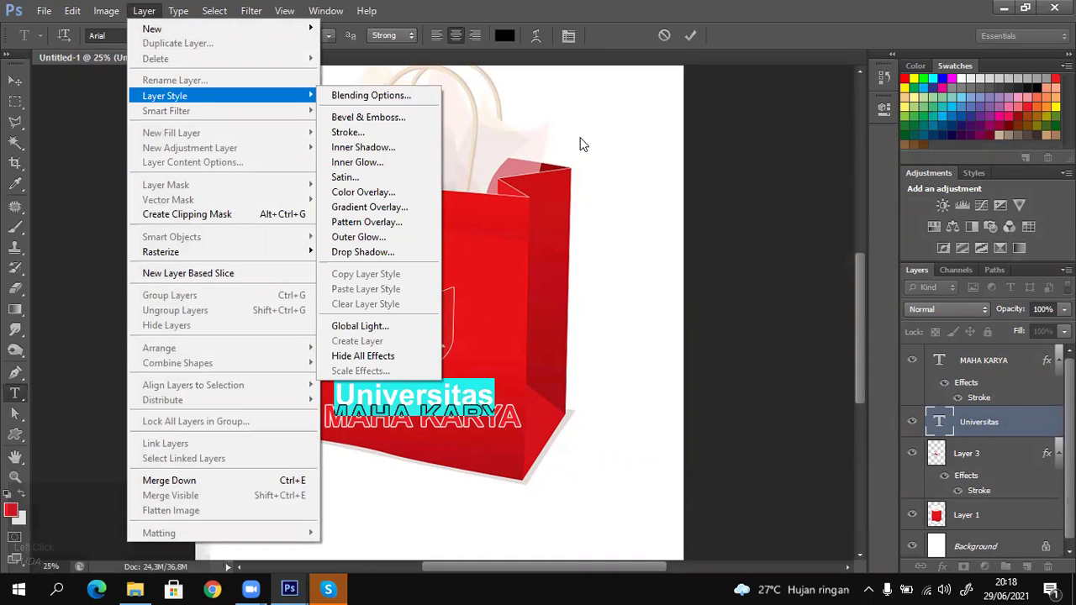
{"action": "left_click", "coordinate": [649, 139]}
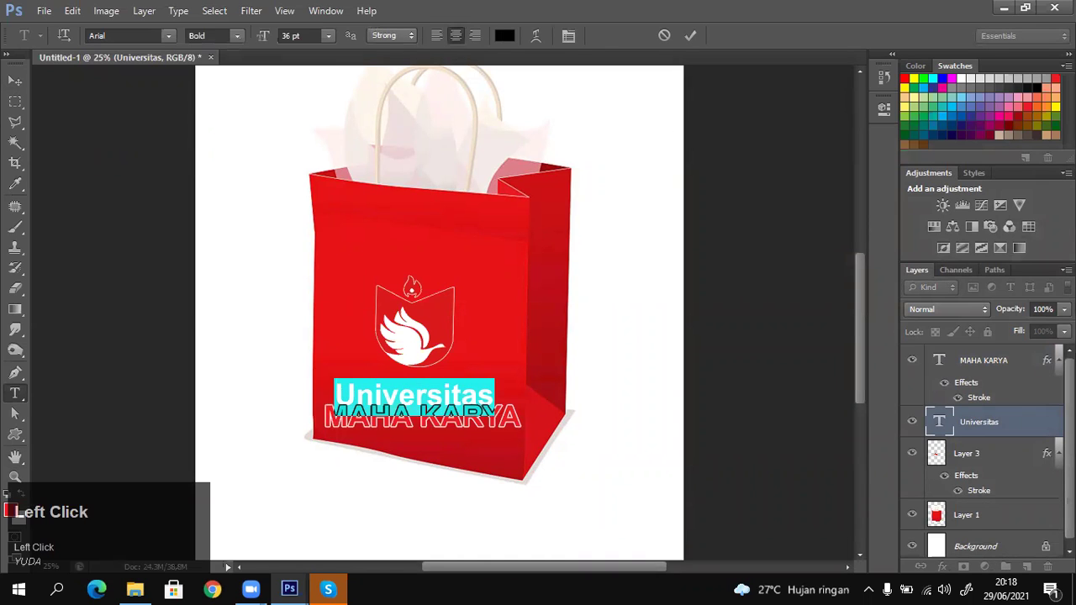
{"action": "left_click", "coordinate": [1001, 78]}
Add a 5 px outside stroke in white (#ffffff) to the "Universitas" text.
{"action": "left_click", "coordinate": [145, 12]}
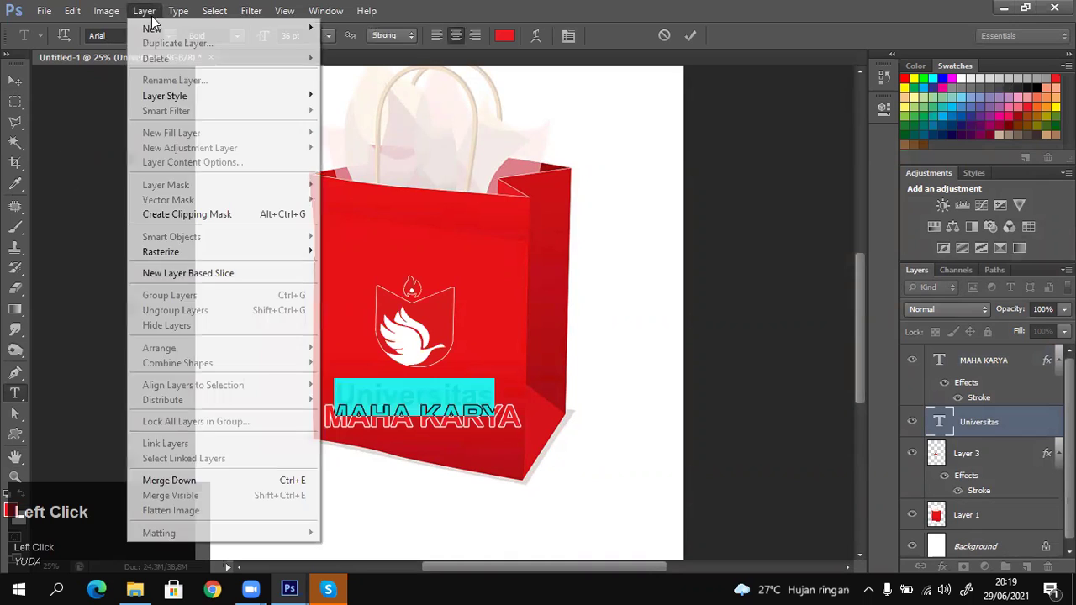
{"action": "mouse_move", "coordinate": [202, 96]}
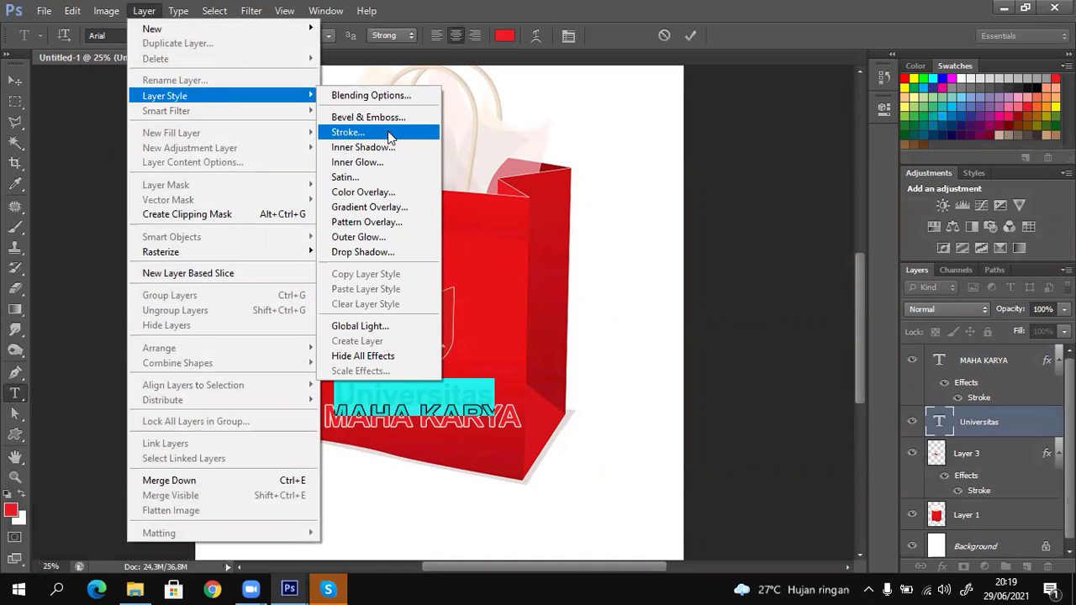
{"action": "left_click", "coordinate": [347, 132]}
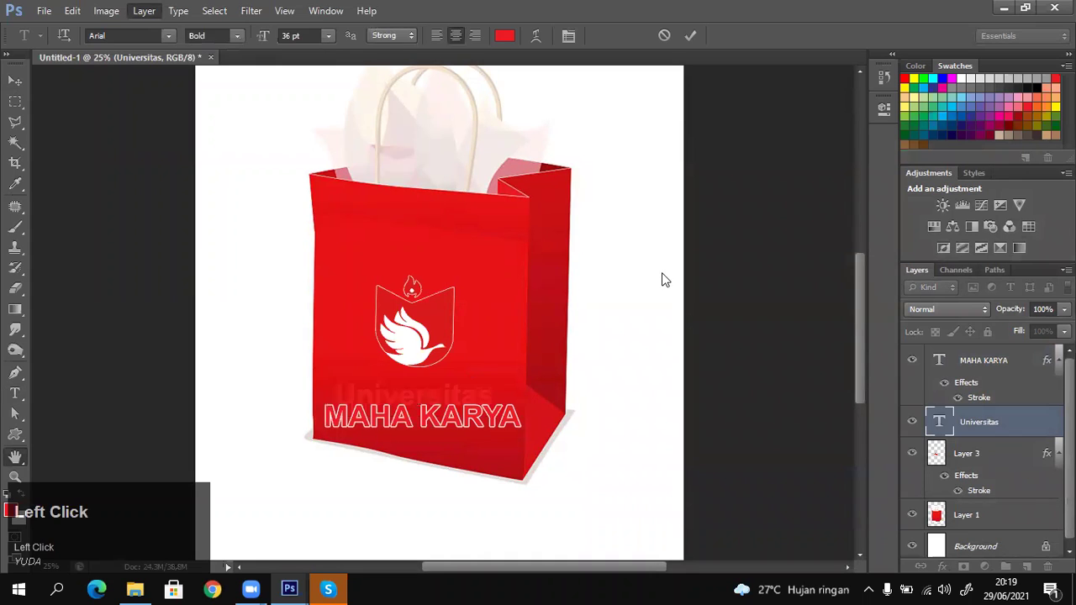
{"action": "type", "text": "5"}
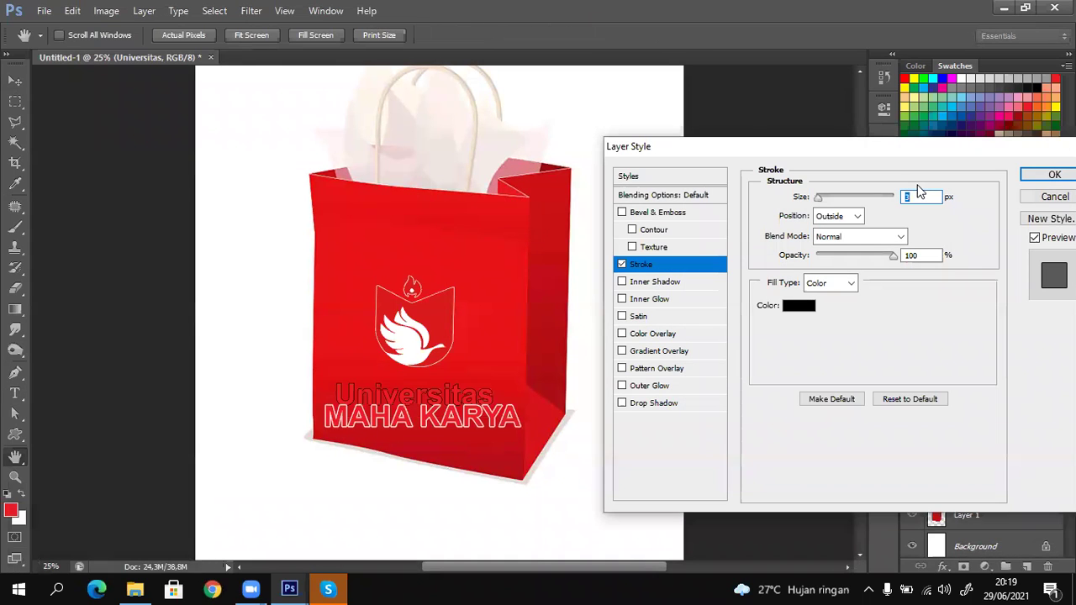
{"action": "left_click", "coordinate": [798, 307]}
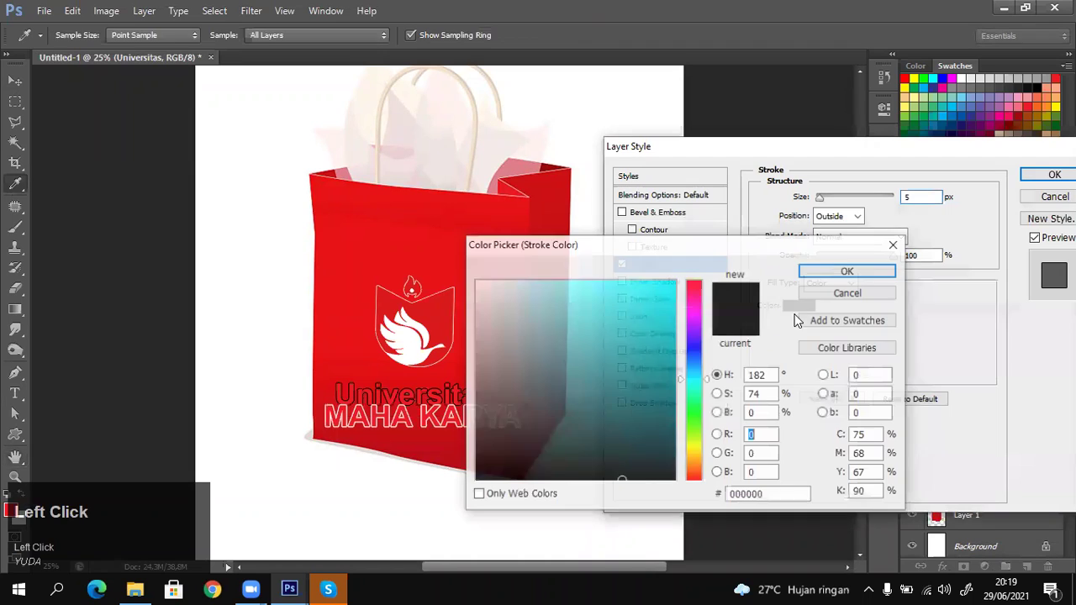
{"action": "left_click", "coordinate": [370, 232]}
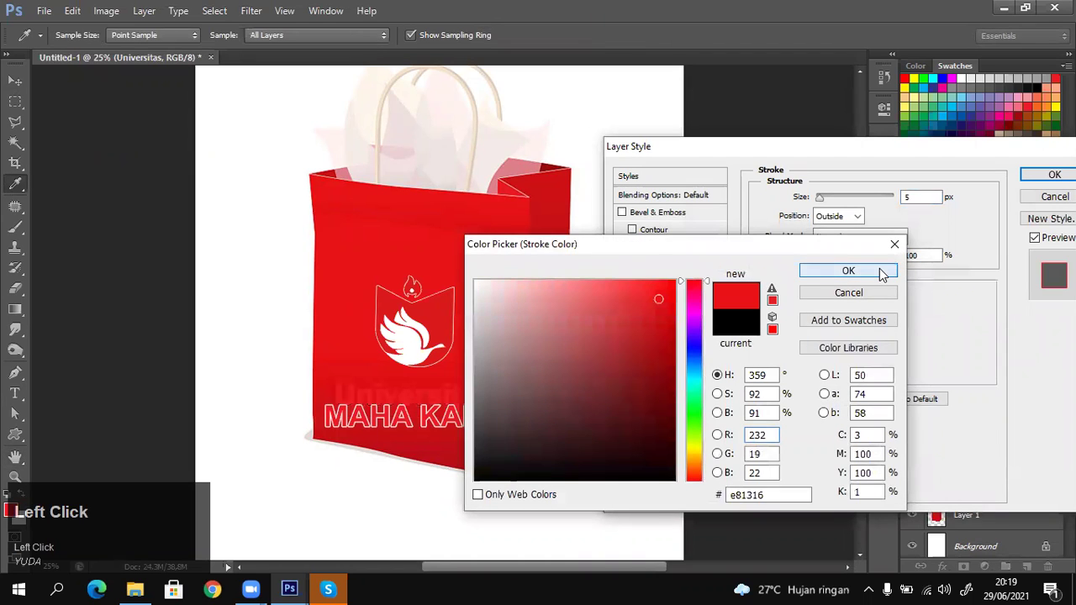
{"action": "left_click", "coordinate": [885, 276]}
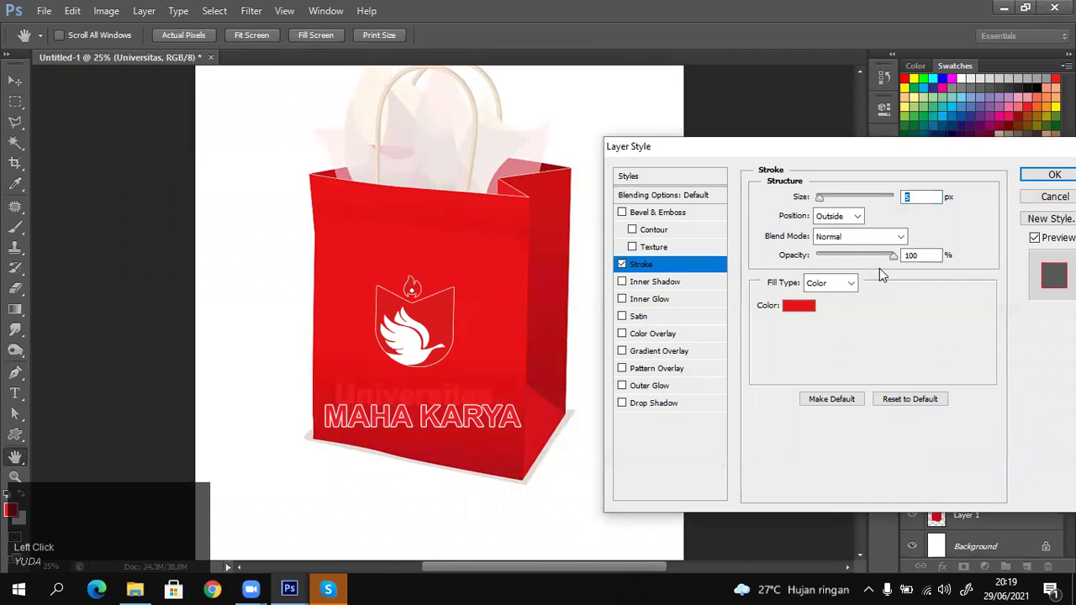
{"action": "left_click", "coordinate": [798, 307]}
{"action": "left_click_drag", "start_coordinate": [531, 308], "coordinate": [476, 282]}
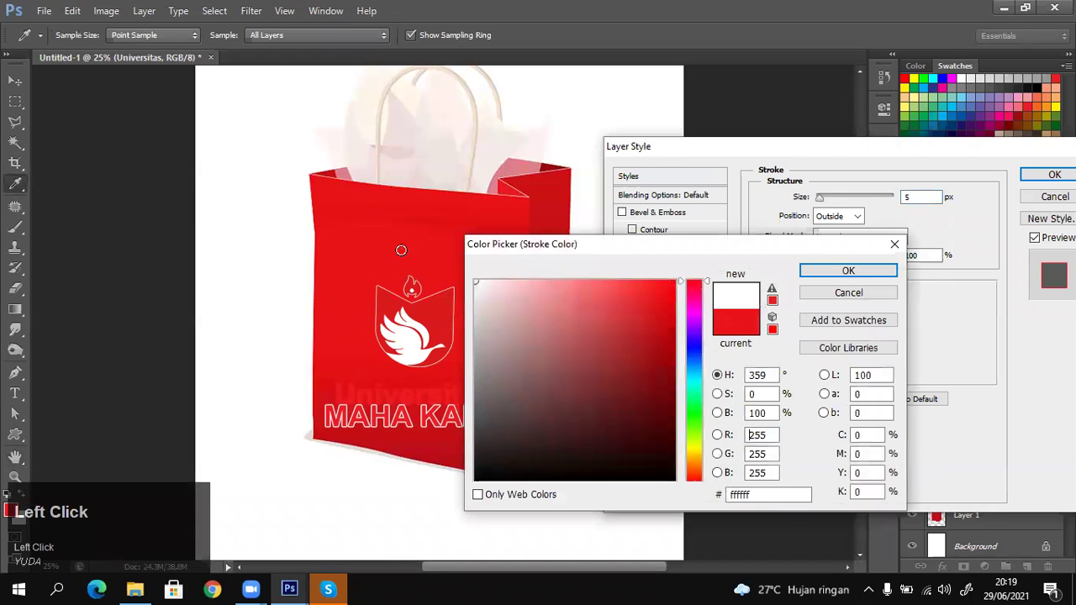
{"action": "left_click", "coordinate": [847, 271]}
{"action": "left_click", "coordinate": [1051, 175]}
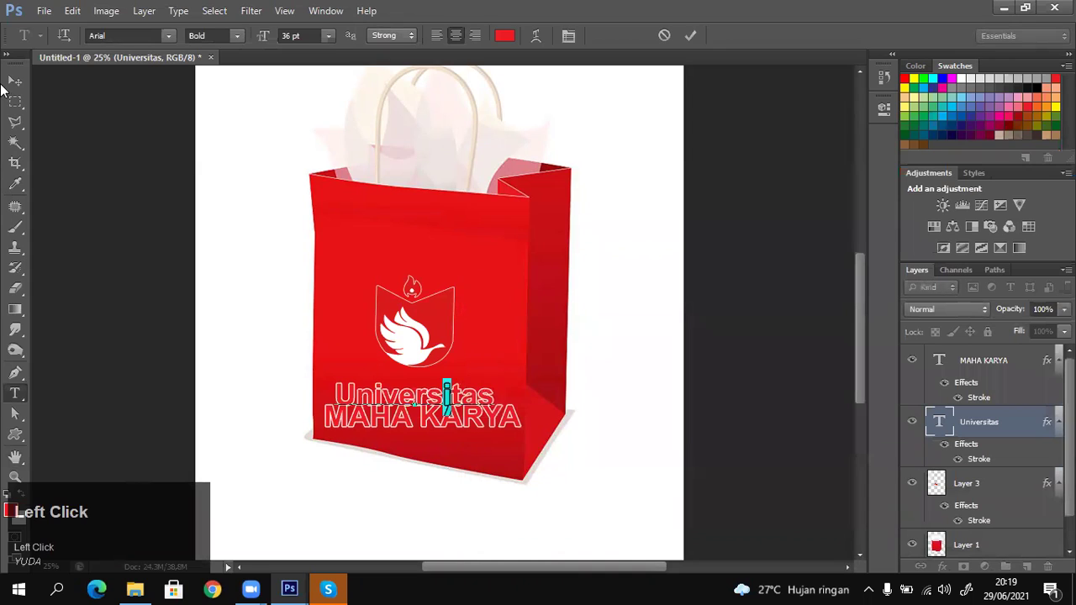
Reposition "Universitas" slightly higher below the emblem and "MAHA KARYA" slightly lower so the two lines no longer overlap.
{"action": "key", "text": "v"}
{"action": "left_click", "coordinate": [471, 378]}
{"action": "left_click_drag", "start_coordinate": [471, 378], "coordinate": [470, 363]}
{"action": "left_click_drag", "start_coordinate": [460, 419], "coordinate": [464, 427]}
{"action": "right_click", "coordinate": [452, 381]}
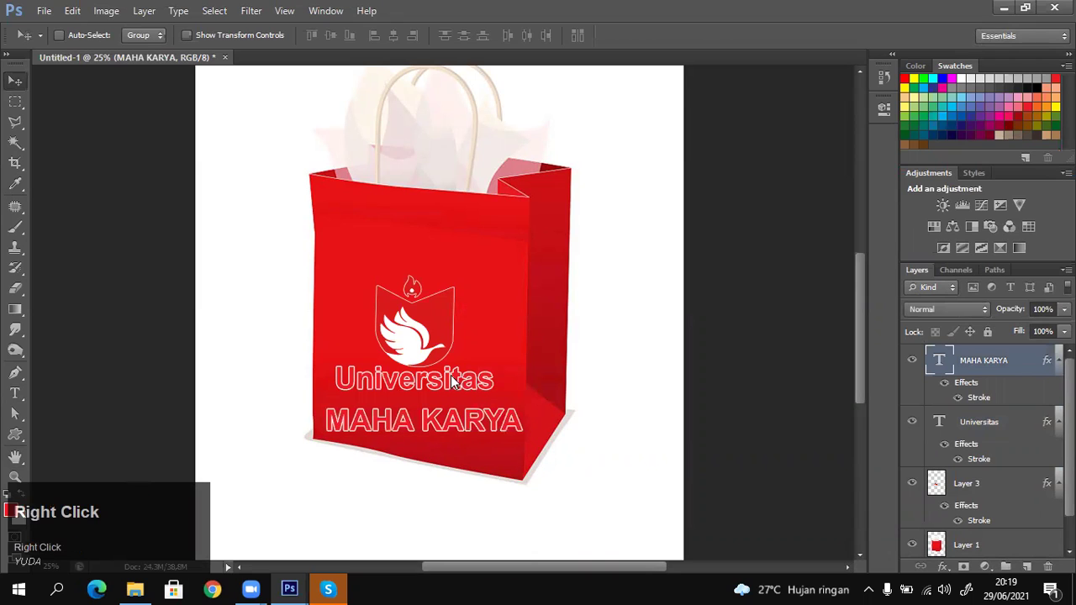
{"action": "left_click", "coordinate": [475, 384]}
{"action": "left_click_drag", "start_coordinate": [466, 383], "coordinate": [472, 391]}
Skew the "Universitas" text by raising its left end so it follows the slant of the bag's front.
{"action": "left_click", "coordinate": [73, 11]}
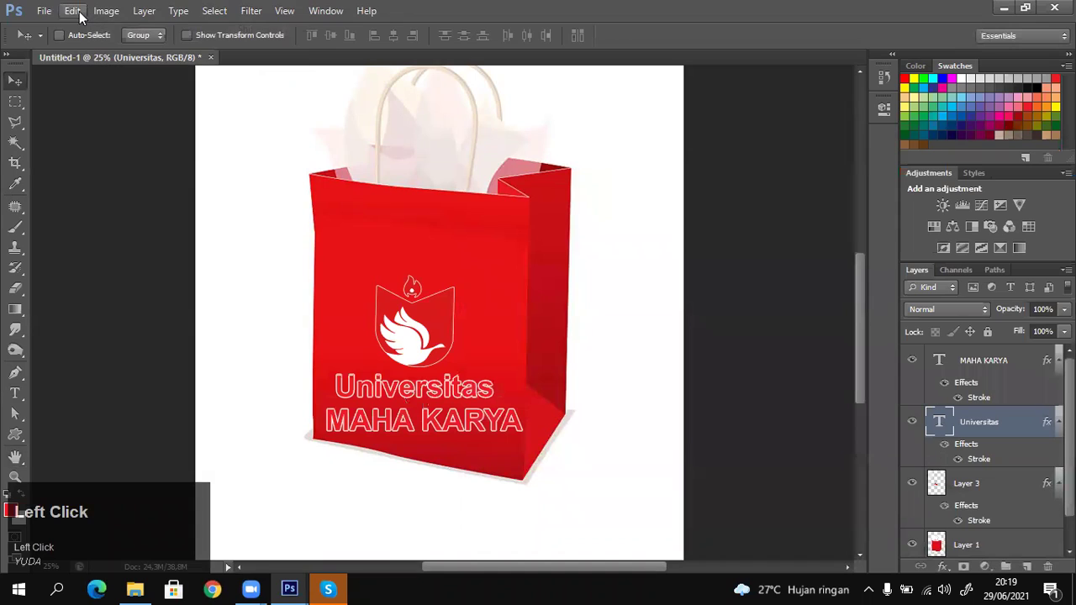
{"action": "mouse_move", "coordinate": [218, 309]}
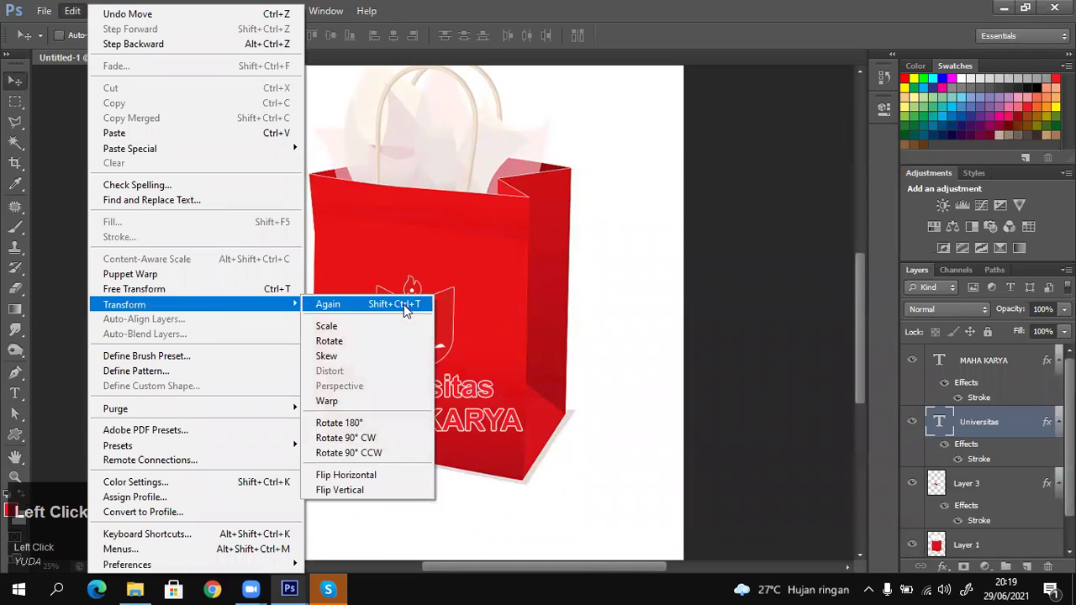
{"action": "left_click", "coordinate": [374, 358]}
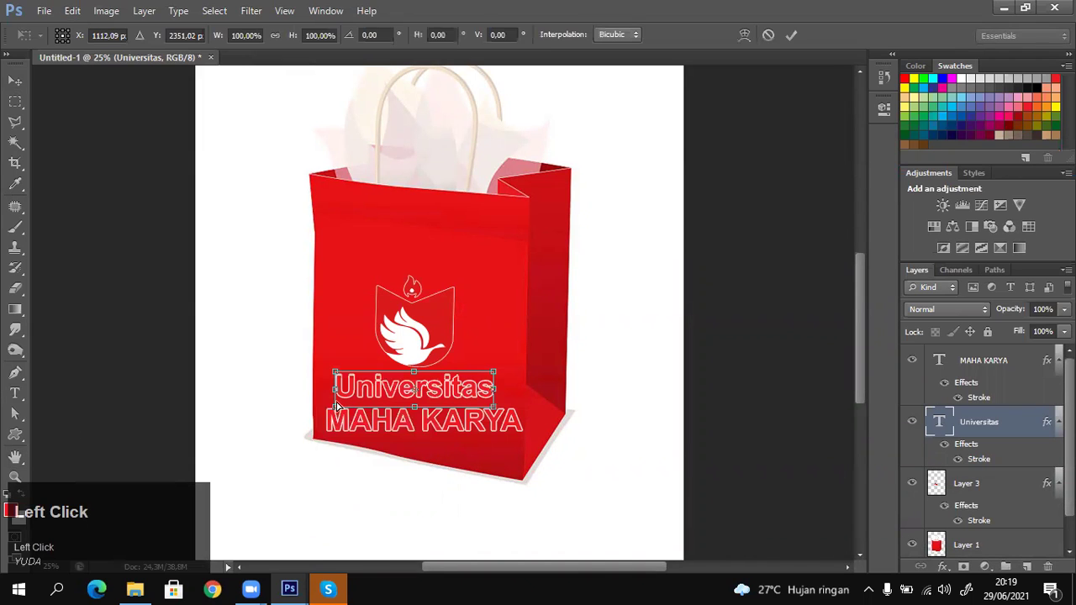
{"action": "left_click_drag", "start_coordinate": [333, 409], "coordinate": [335, 398]}
{"action": "key", "text": "Return"}
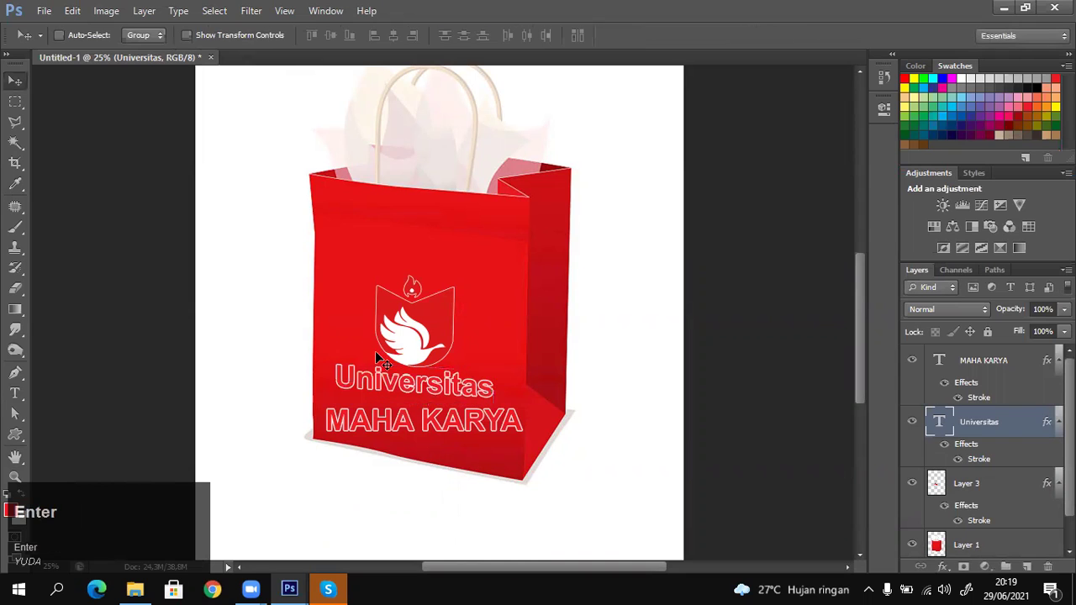
Skew the "MAHA KARYA" text by raising its left end to match the slanted "Universitas" line above.
{"action": "right_click", "coordinate": [400, 427]}
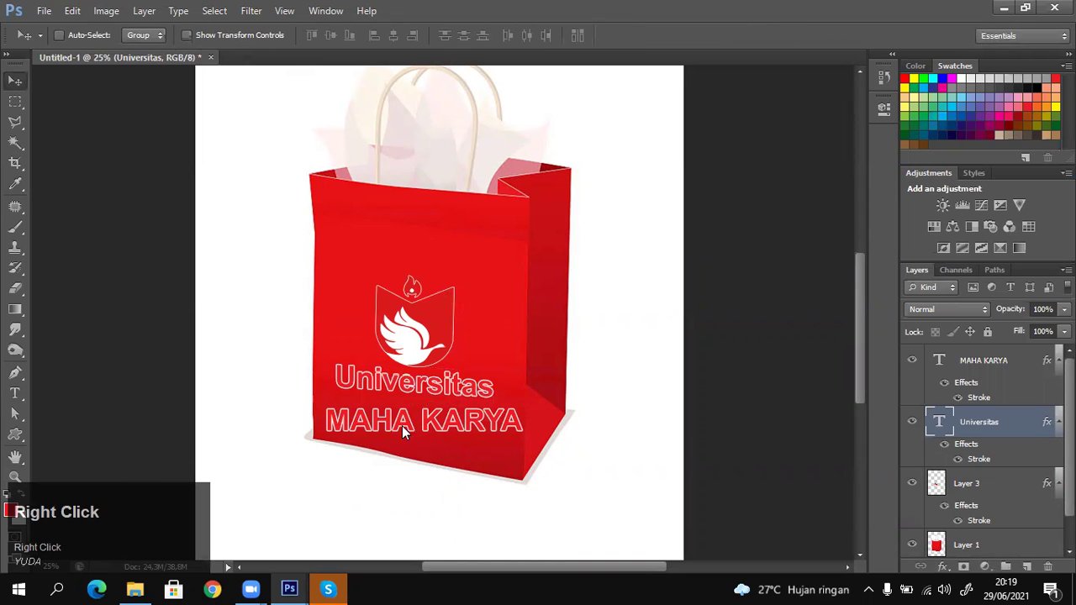
{"action": "left_click", "coordinate": [414, 434]}
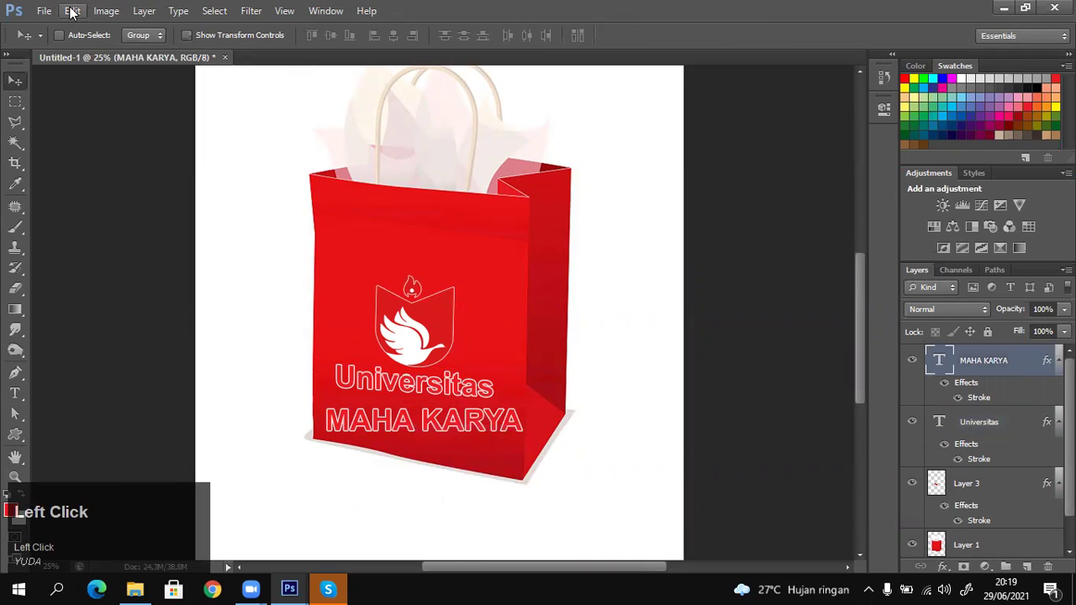
{"action": "left_click", "coordinate": [72, 11]}
{"action": "mouse_move", "coordinate": [257, 306]}
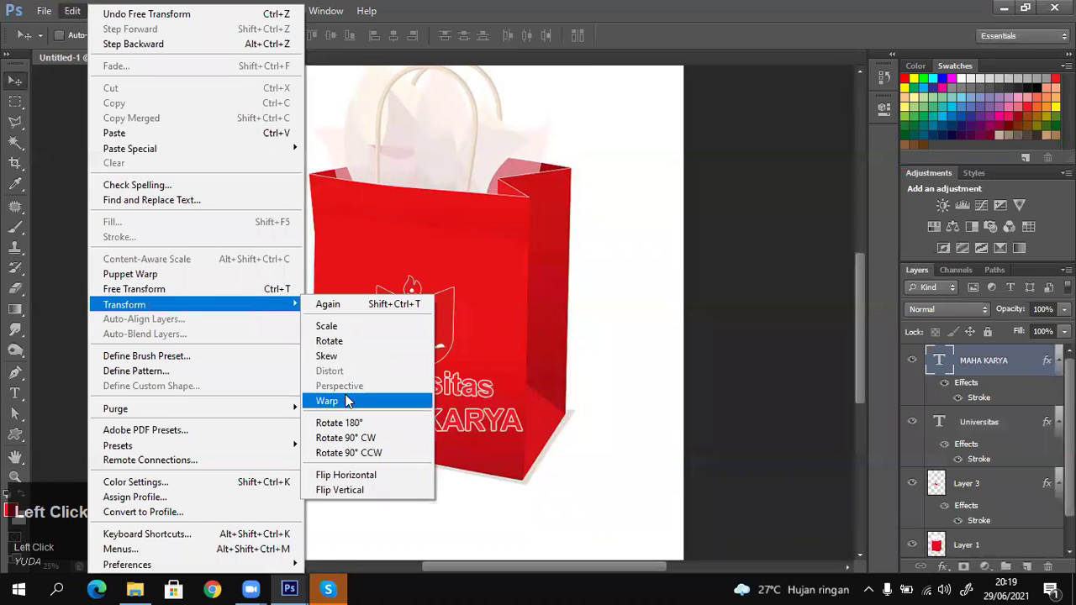
{"action": "left_click", "coordinate": [344, 358]}
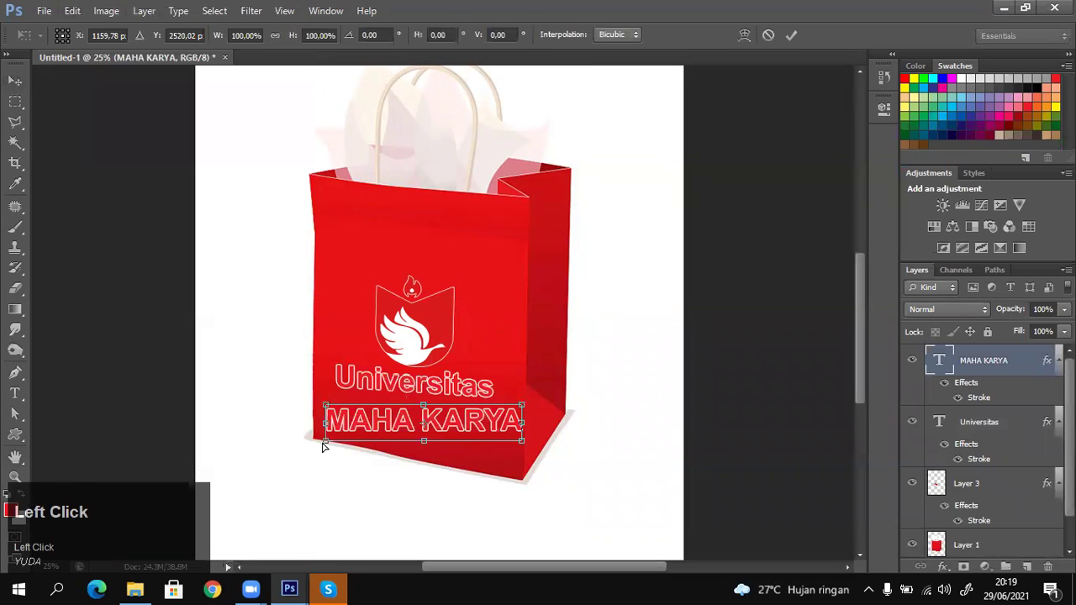
{"action": "left_click_drag", "start_coordinate": [328, 443], "coordinate": [329, 425]}
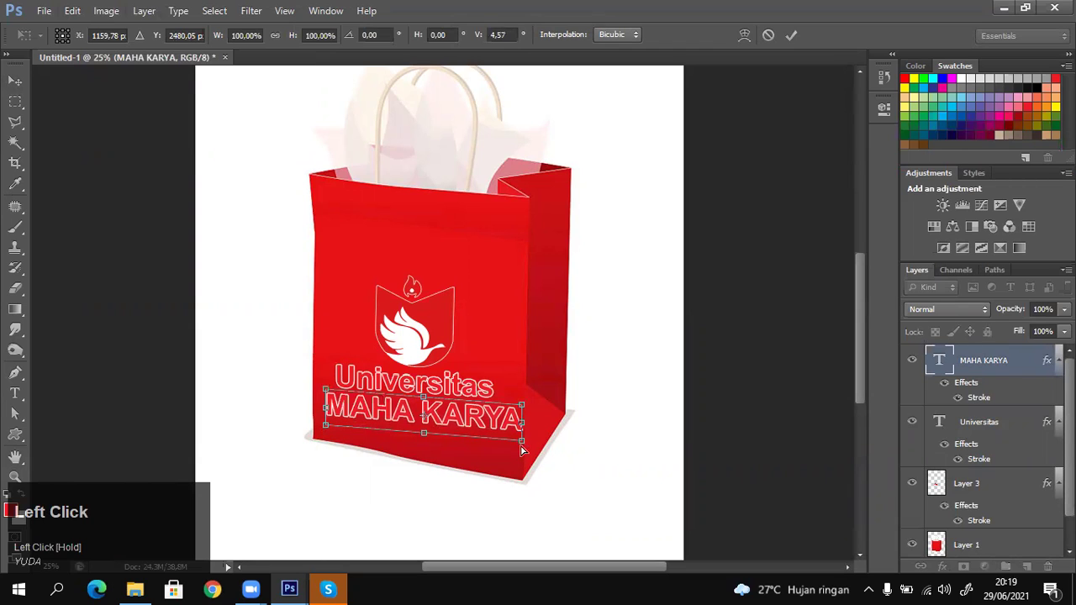
{"action": "mouse_move", "coordinate": [520, 450]}
{"action": "left_mouse_down"}
{"action": "mouse_move", "coordinate": [533, 438]}
{"action": "mouse_move", "coordinate": [524, 445]}
{"action": "left_mouse_up"}
{"action": "key", "text": "Return"}
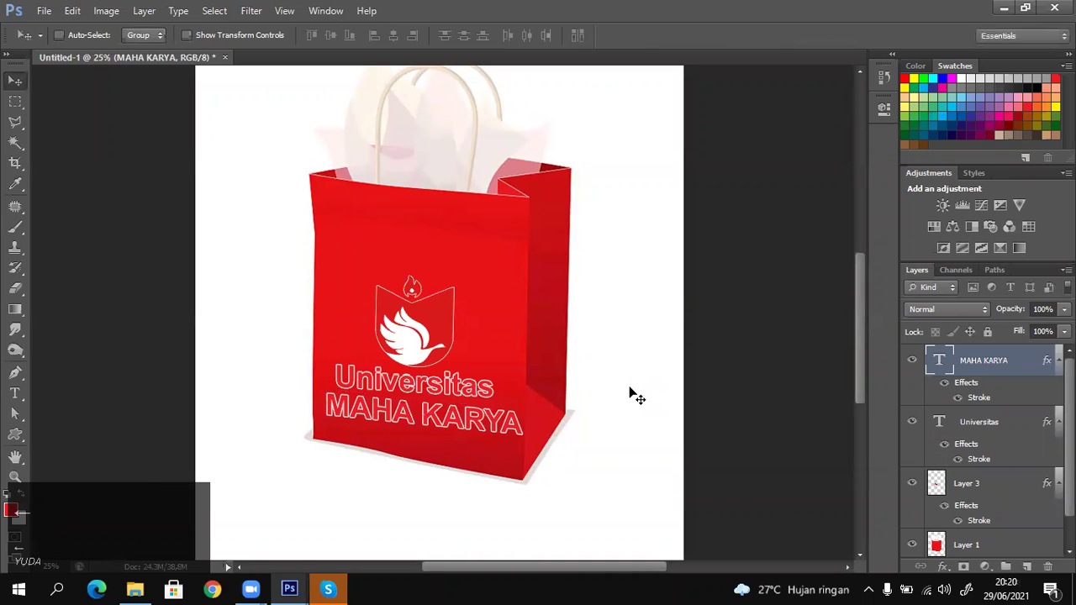
Select the "MAHA KARYA" text, the "Universitas" text and the emblem on Layer 3 together.
{"action": "key", "text": "z"}
{"action": "left_click", "coordinate": [525, 370], "text": "alt"}
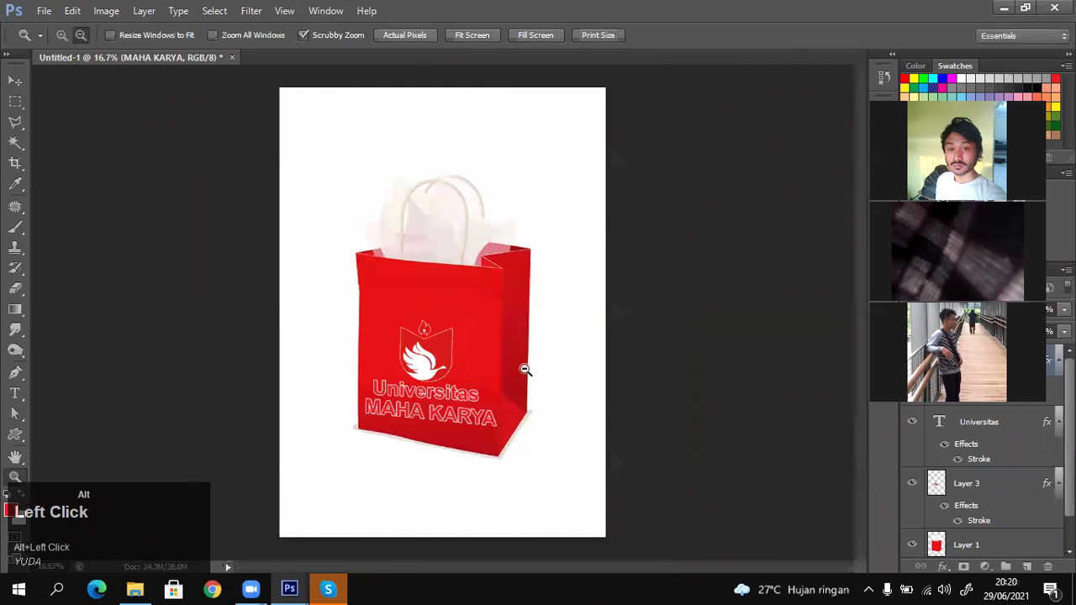
{"action": "left_click", "coordinate": [432, 414]}
{"action": "key", "text": "v"}
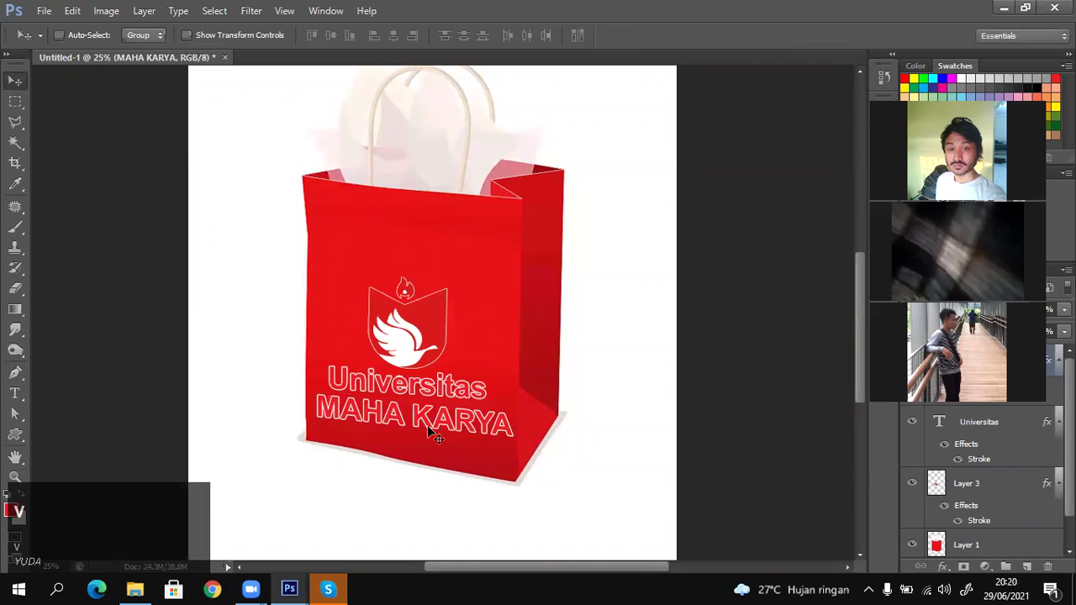
{"action": "right_click", "coordinate": [429, 426]}
{"action": "left_click", "coordinate": [471, 429]}
{"action": "right_click", "coordinate": [432, 394]}
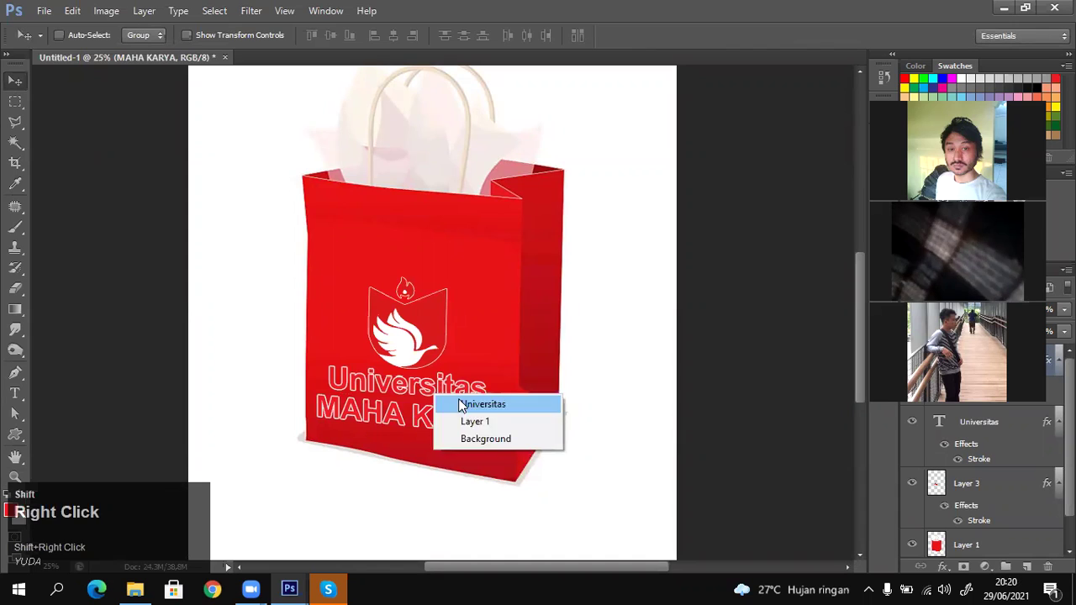
{"action": "left_click", "coordinate": [471, 402], "text": "shift"}
{"action": "right_click", "coordinate": [429, 345]}
{"action": "left_click", "coordinate": [471, 348], "text": "shift"}
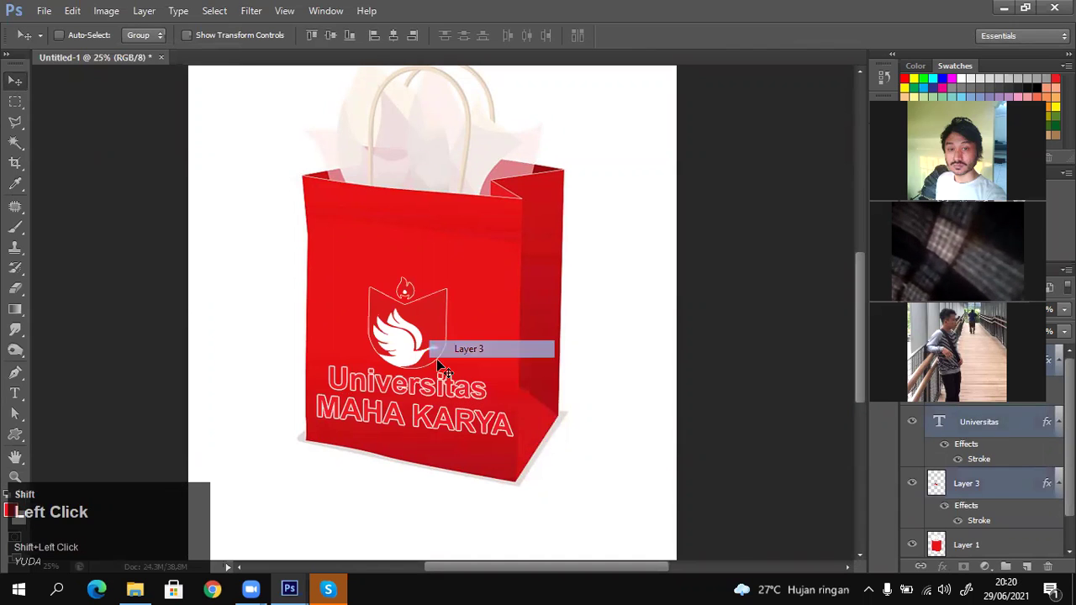
{"action": "key", "text": "ctrl+t"}
{"action": "key", "text": "Return"}
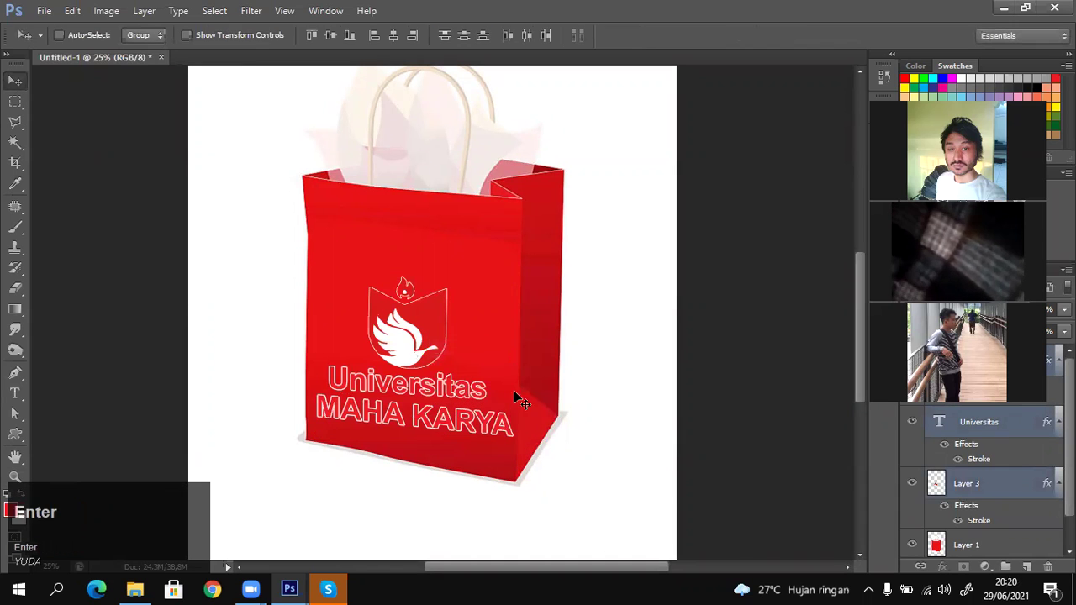
Add the bag on Layer 1 to the selection and scale bag, emblem and texts down together to about three-quarters size.
{"action": "right_click", "coordinate": [513, 281]}
{"action": "left_click", "coordinate": [538, 285], "text": "shift"}
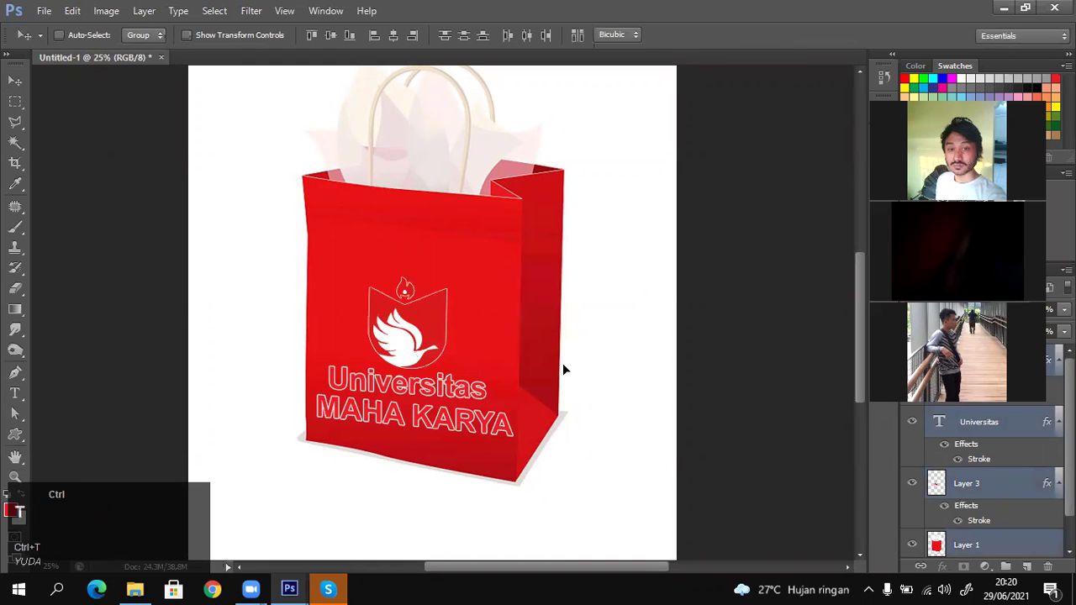
{"action": "key", "text": "ctrl+t"}
{"action": "left_click_drag", "start_coordinate": [571, 493], "coordinate": [443, 324]}
{"action": "key", "text": "Return"}
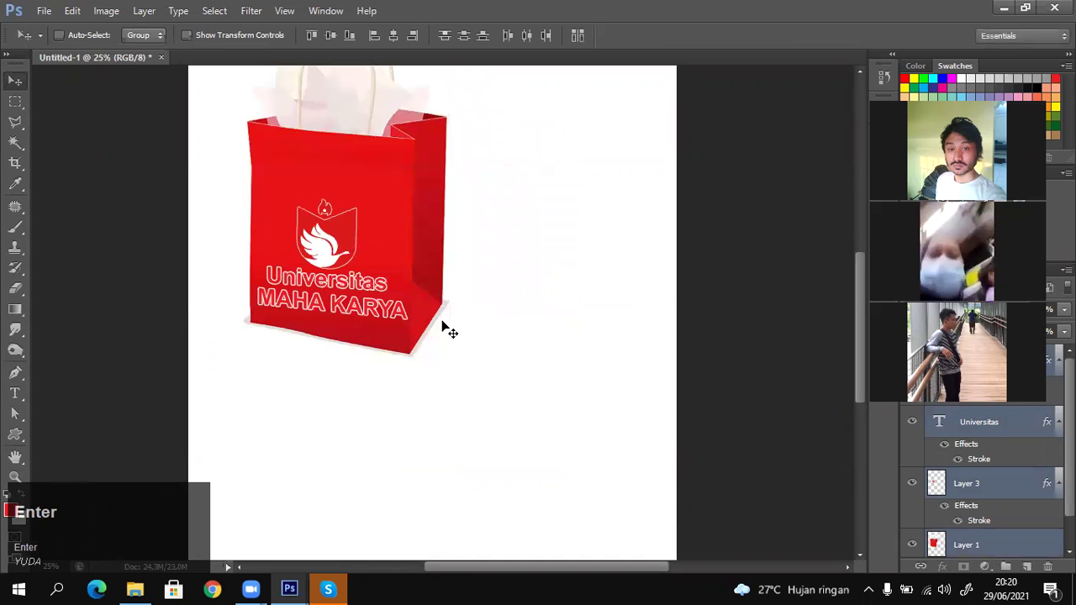
Select the bag on Layer 1 together with the emblem on Layer 3 and try moving them to the right.
{"action": "right_click", "coordinate": [360, 159]}
{"action": "left_click", "coordinate": [365, 166]}
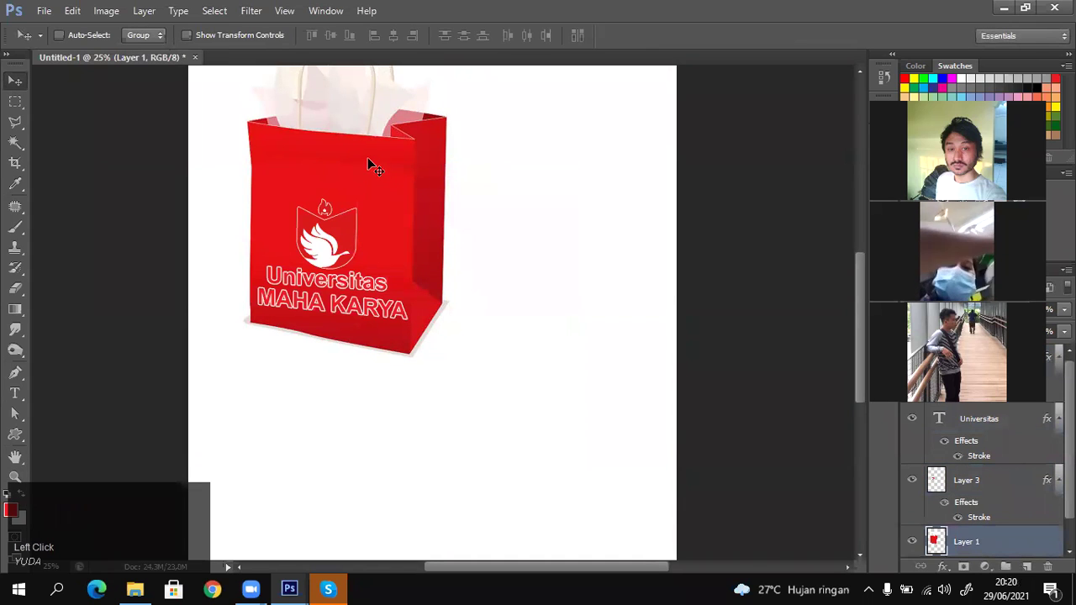
{"action": "right_click", "coordinate": [368, 161]}
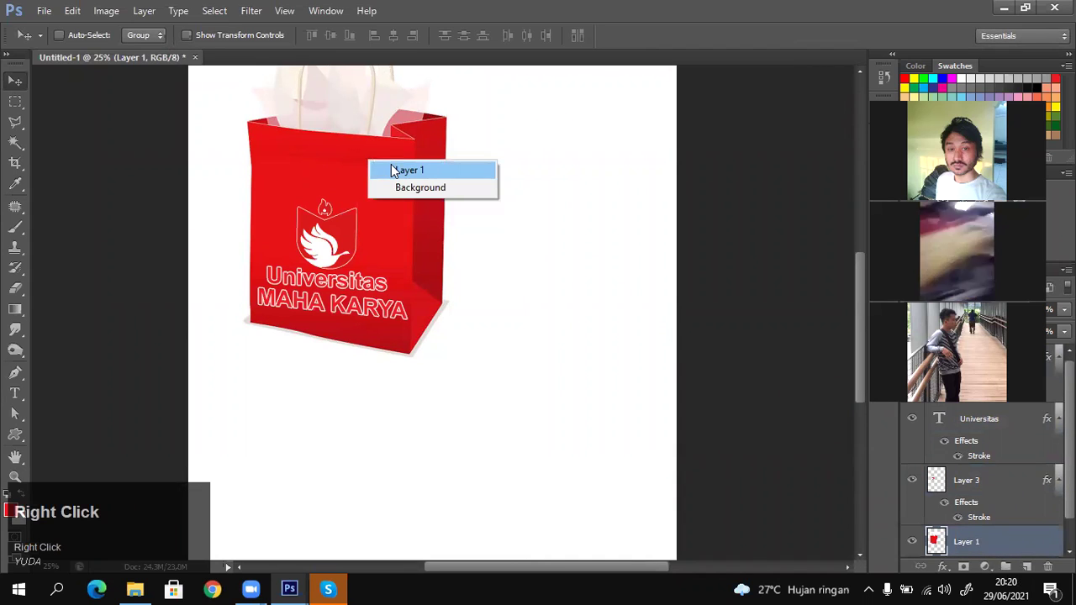
{"action": "left_click", "coordinate": [393, 171]}
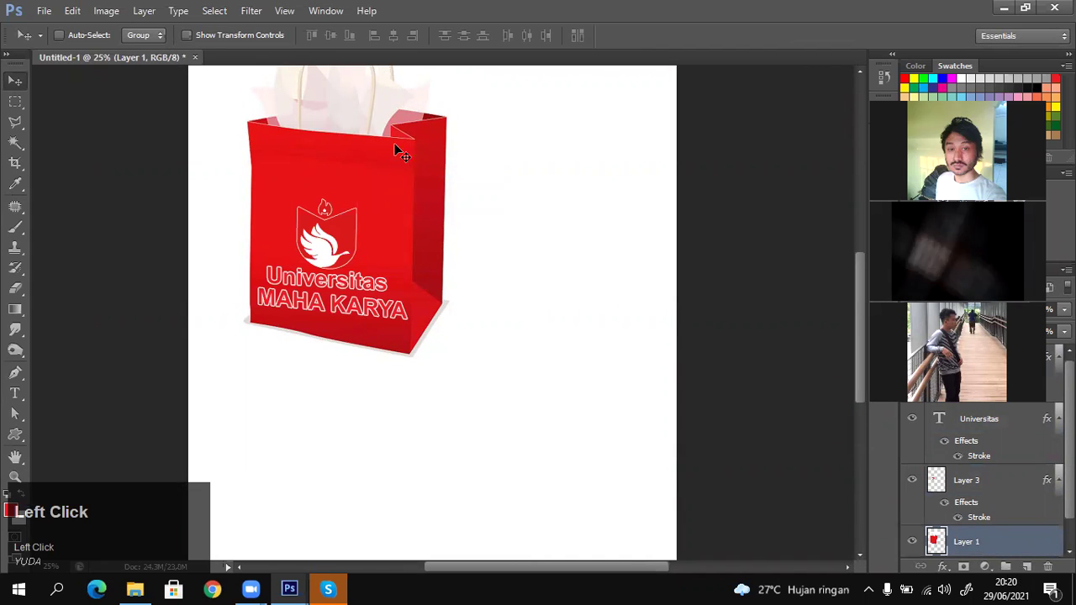
{"action": "right_click", "coordinate": [340, 235], "text": "shift"}
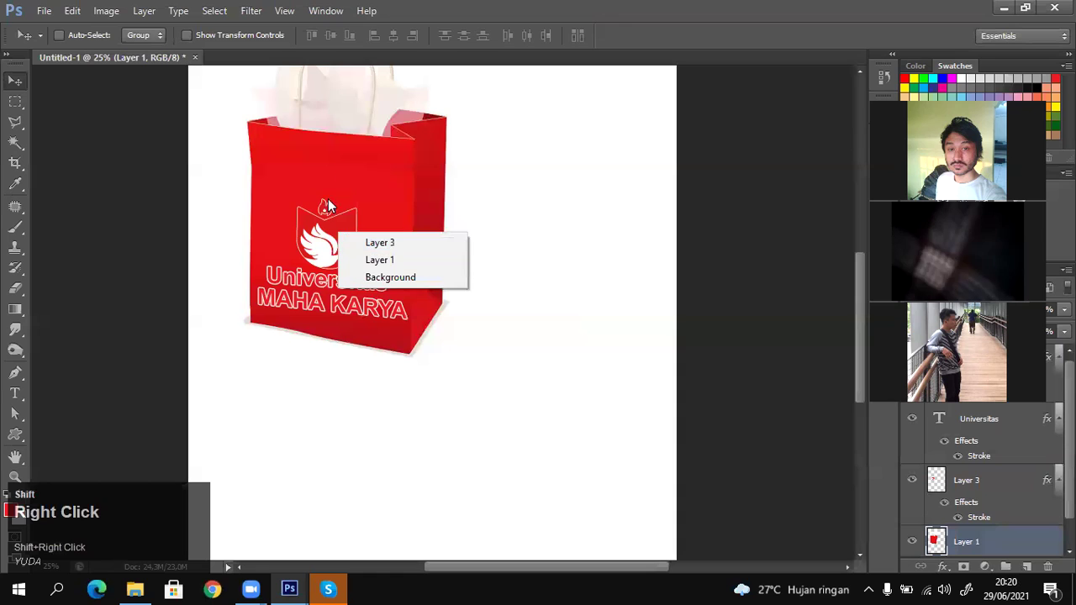
{"action": "left_click", "coordinate": [328, 202], "text": "shift"}
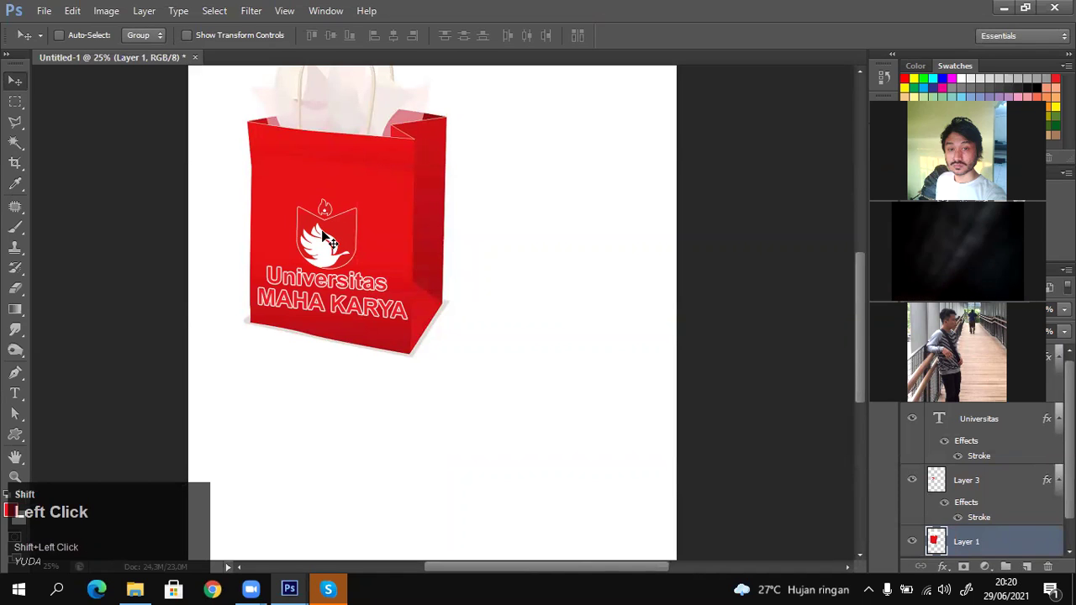
{"action": "right_click", "coordinate": [324, 235], "text": "shift"}
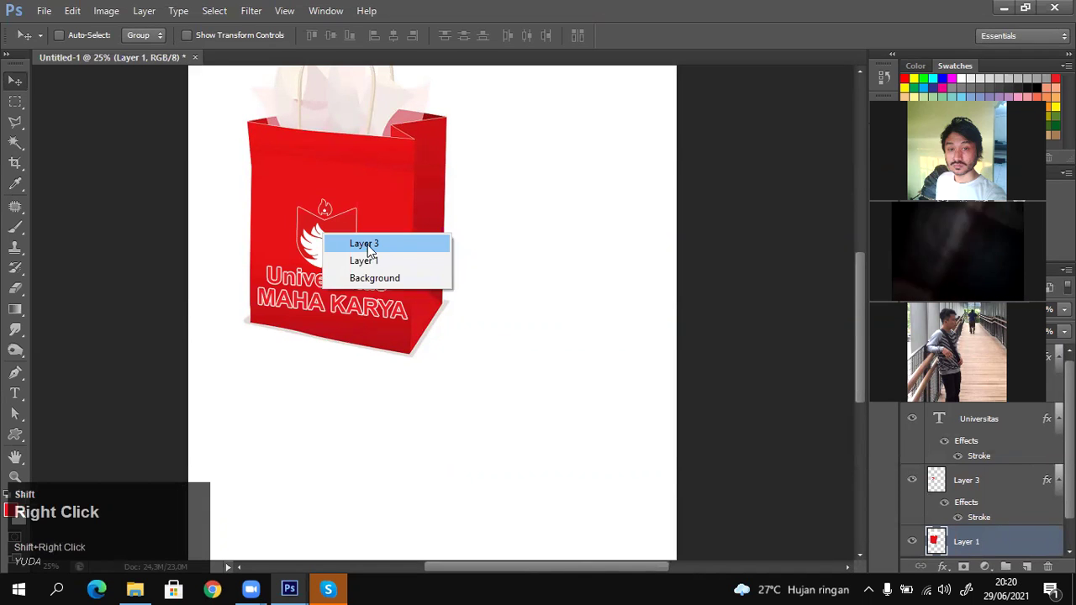
{"action": "left_click", "coordinate": [367, 244]}
{"action": "left_click_drag", "start_coordinate": [396, 216], "coordinate": [458, 217]}
{"action": "key", "text": "ctrl+z"}
Add the "Universitas" and "MAHA KARYA" texts to the bag and emblem selection and move everything together toward the page's centre.
{"action": "right_click", "coordinate": [339, 286], "text": "shift"}
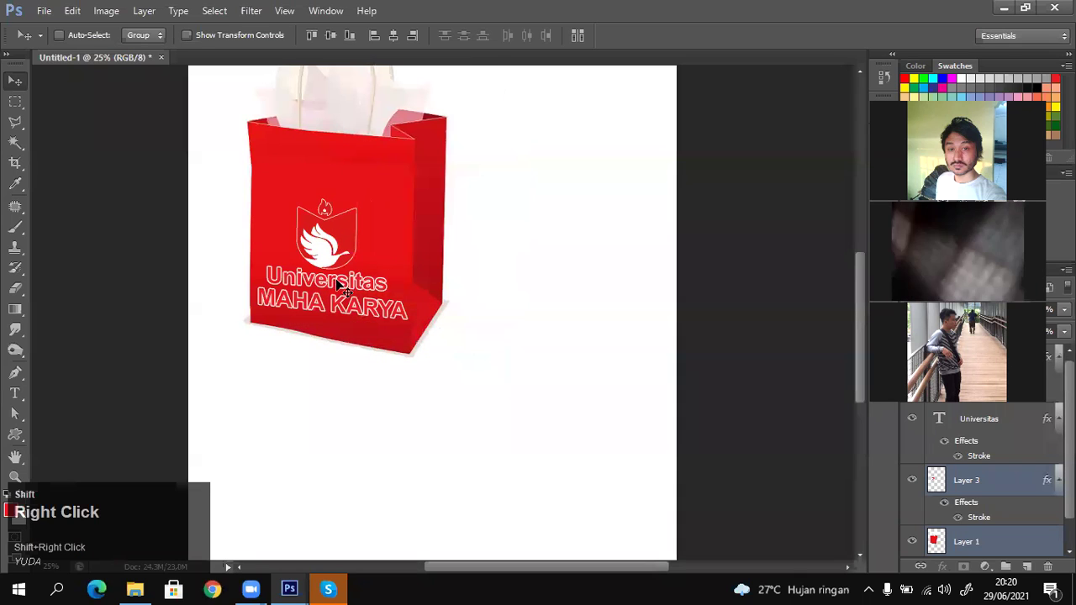
{"action": "left_click", "coordinate": [379, 291], "text": "shift"}
{"action": "left_click_drag", "start_coordinate": [408, 222], "coordinate": [485, 262]}
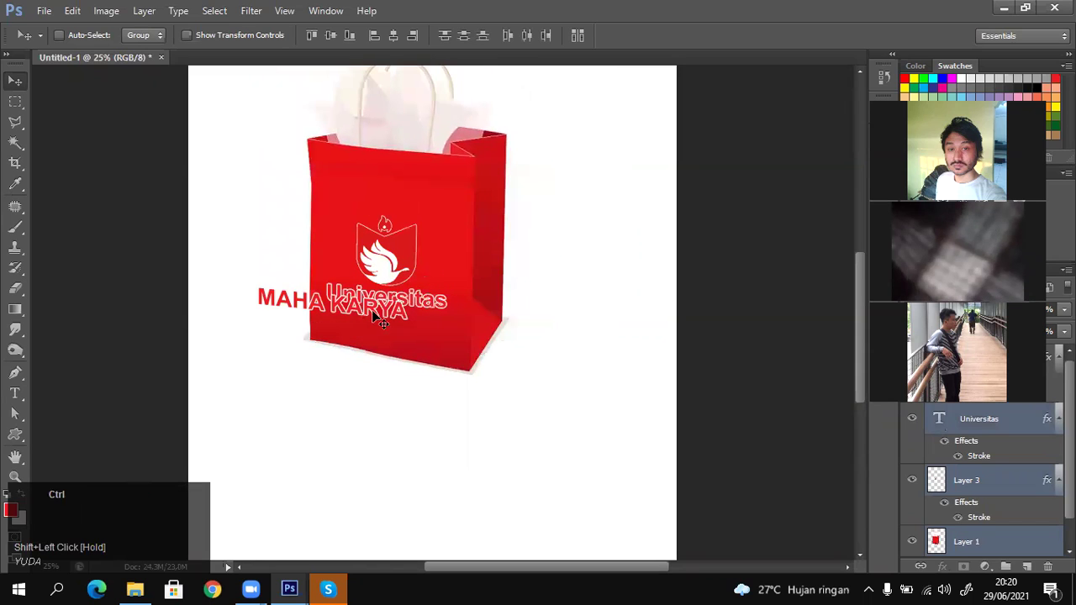
{"action": "key", "text": "ctrl+z"}
{"action": "right_click", "coordinate": [313, 304]}
{"action": "left_click", "coordinate": [352, 313]}
{"action": "left_click_drag", "start_coordinate": [386, 258], "coordinate": [465, 290]}
Scale the bag, emblem and texts down together to about 64% and move them toward the page's upper left.
{"action": "key", "text": "ctrl+t"}
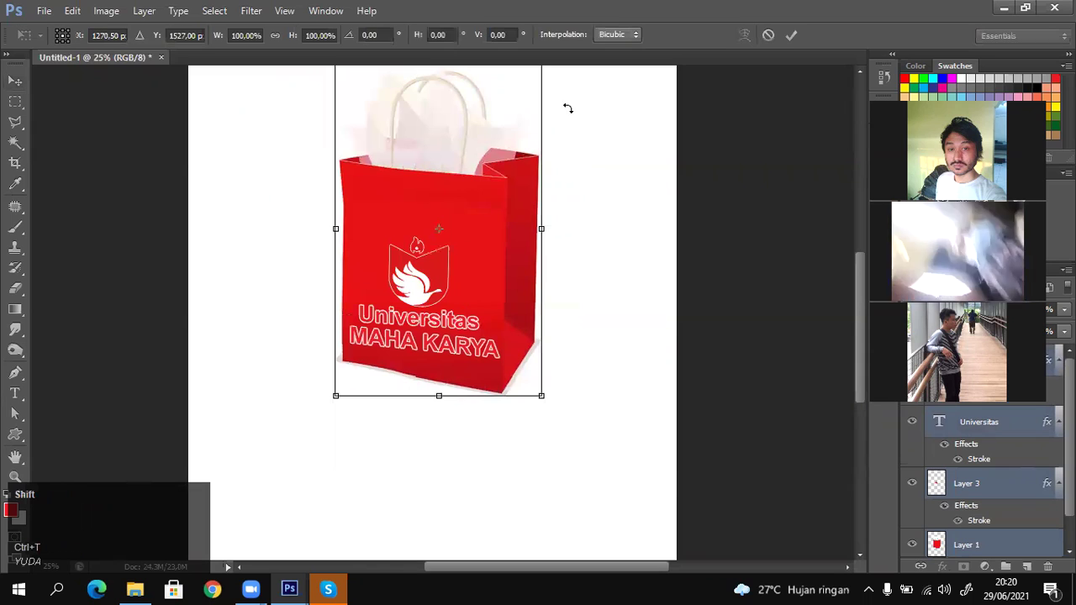
{"action": "left_click_drag", "start_coordinate": [545, 402], "coordinate": [513, 329]}
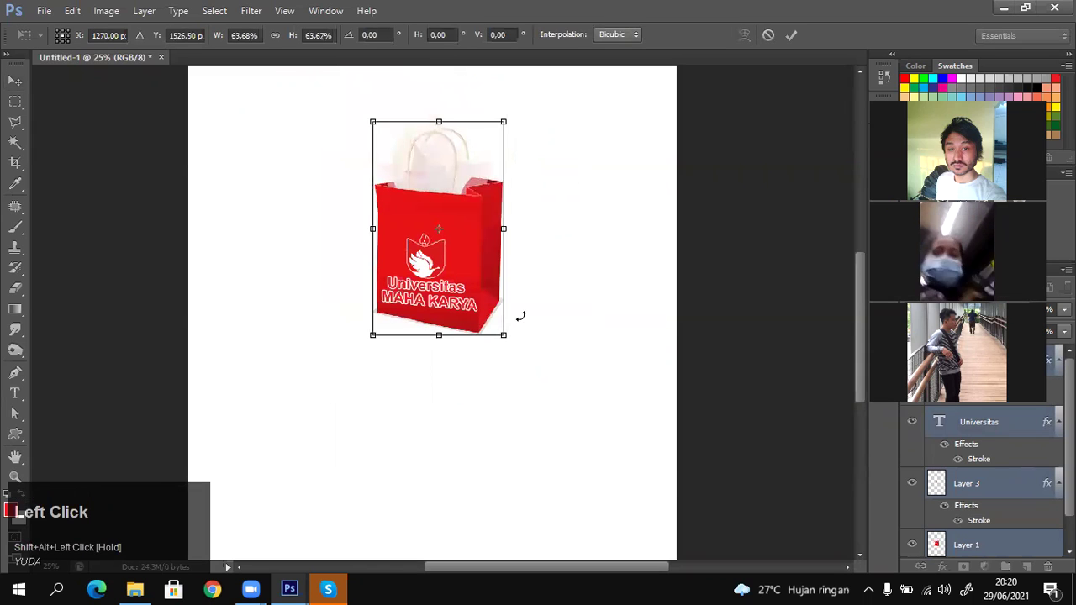
{"action": "key", "text": "Return"}
{"action": "left_click_drag", "start_coordinate": [437, 303], "coordinate": [334, 249]}
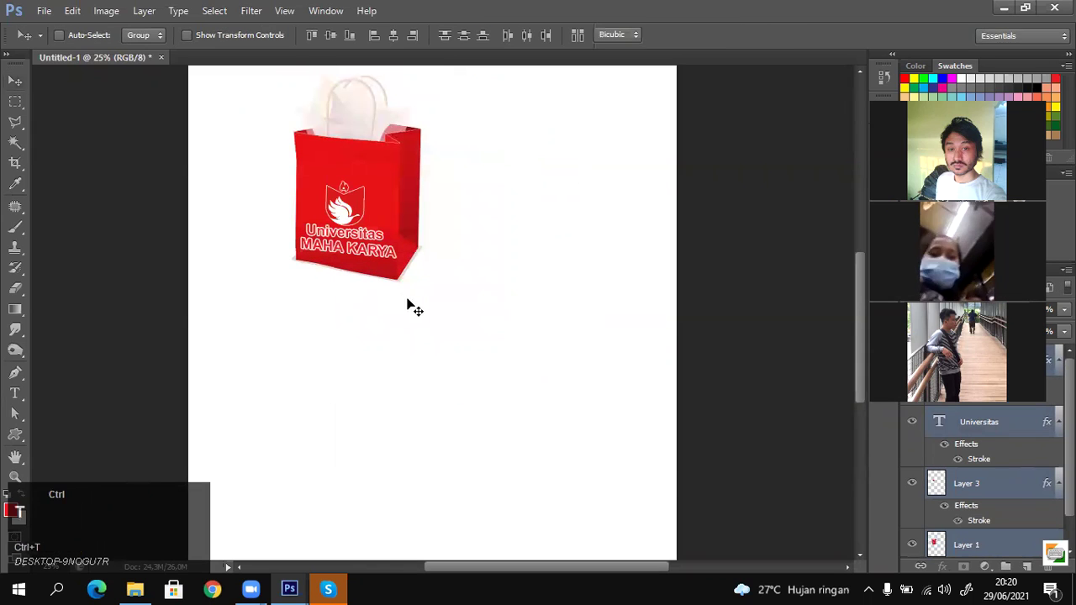
Enlarge the bag, emblem and texts together to about 242% and shift them down and right on the page.
{"action": "key", "text": "ctrl+t"}
{"action": "left_click_drag", "start_coordinate": [423, 283], "coordinate": [535, 354]}
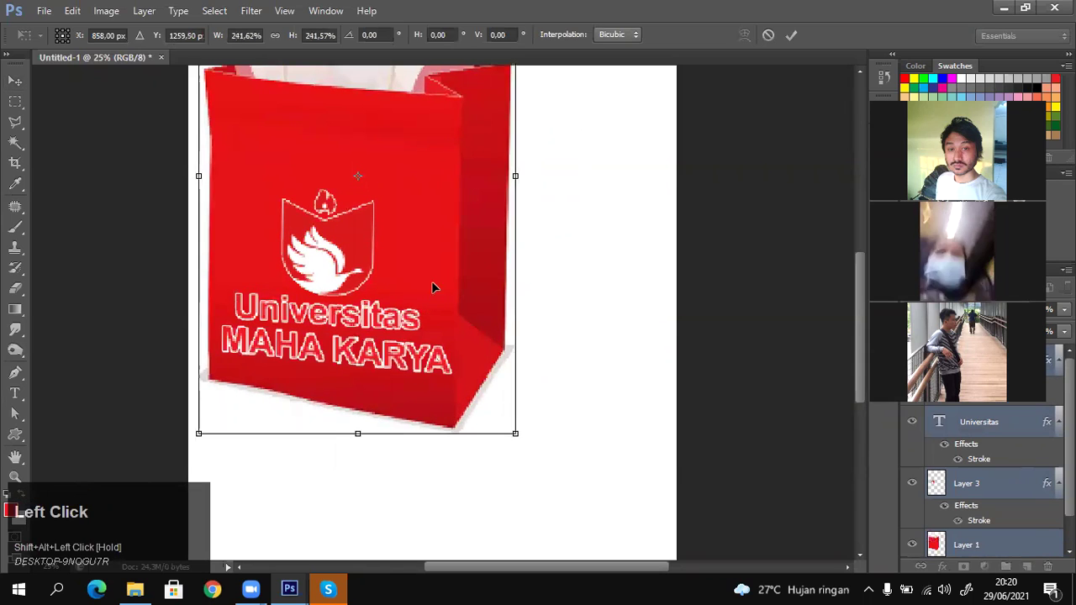
{"action": "left_click_drag", "start_coordinate": [432, 288], "coordinate": [469, 361]}
{"action": "key", "text": "Return"}
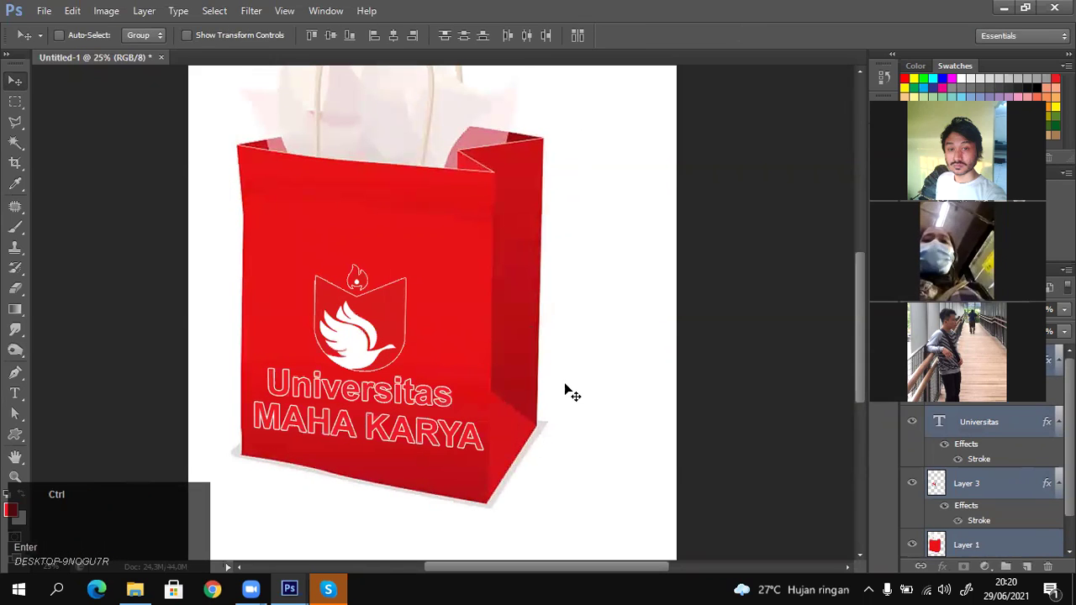
Shrink the bag, emblem and texts together to about a third of their size and place them in the page's upper-left corner.
{"action": "key", "text": "ctrl+t"}
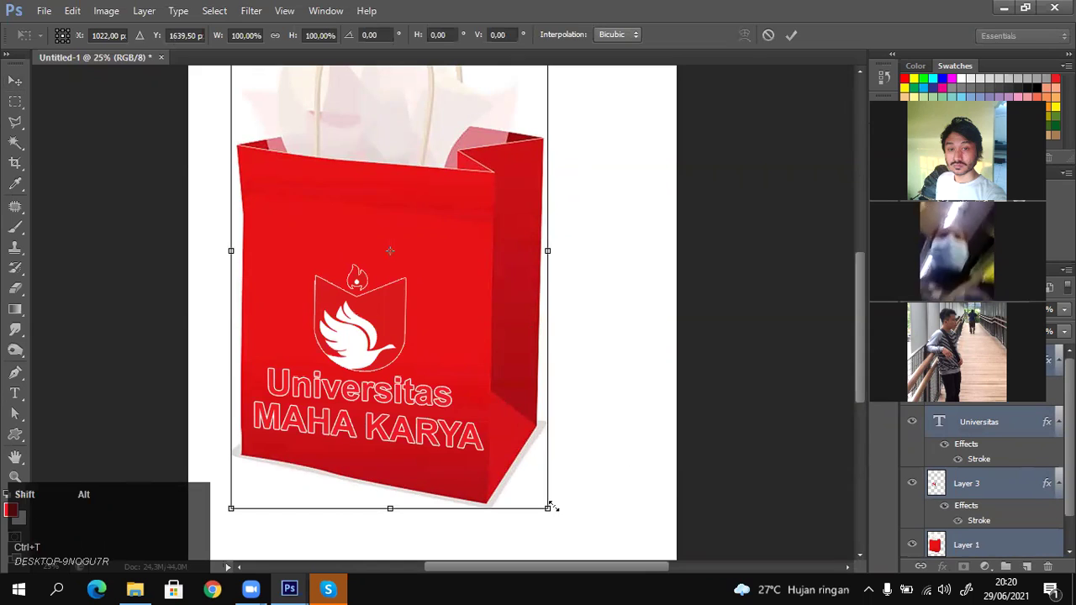
{"action": "left_click_drag", "start_coordinate": [496, 402], "coordinate": [309, 235]}
{"action": "key", "text": "Return"}
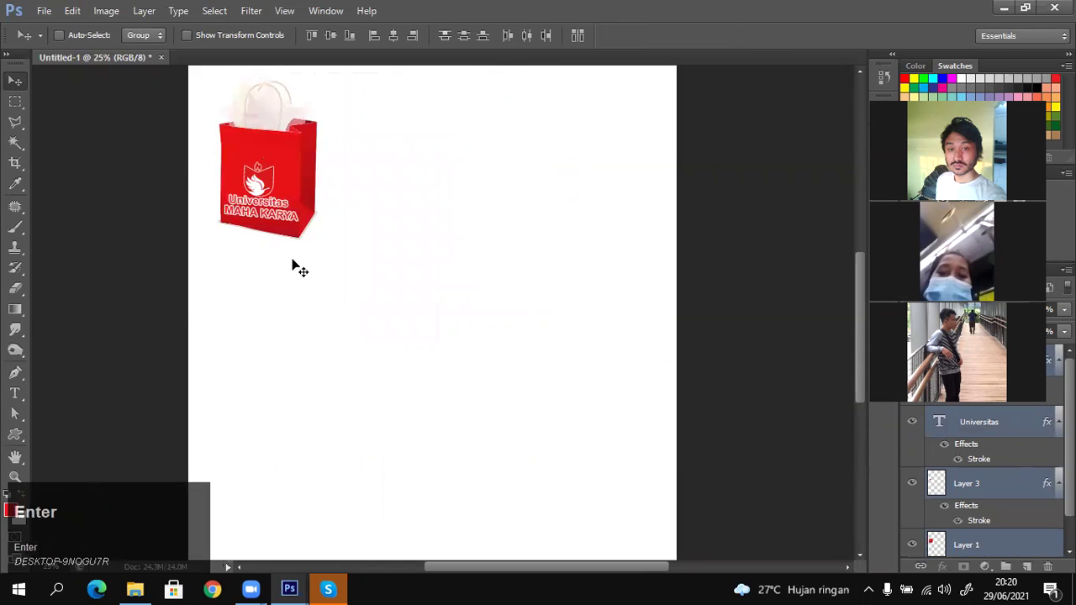
Switch to Chrome and open google.com.
{"action": "left_click", "coordinate": [213, 589]}
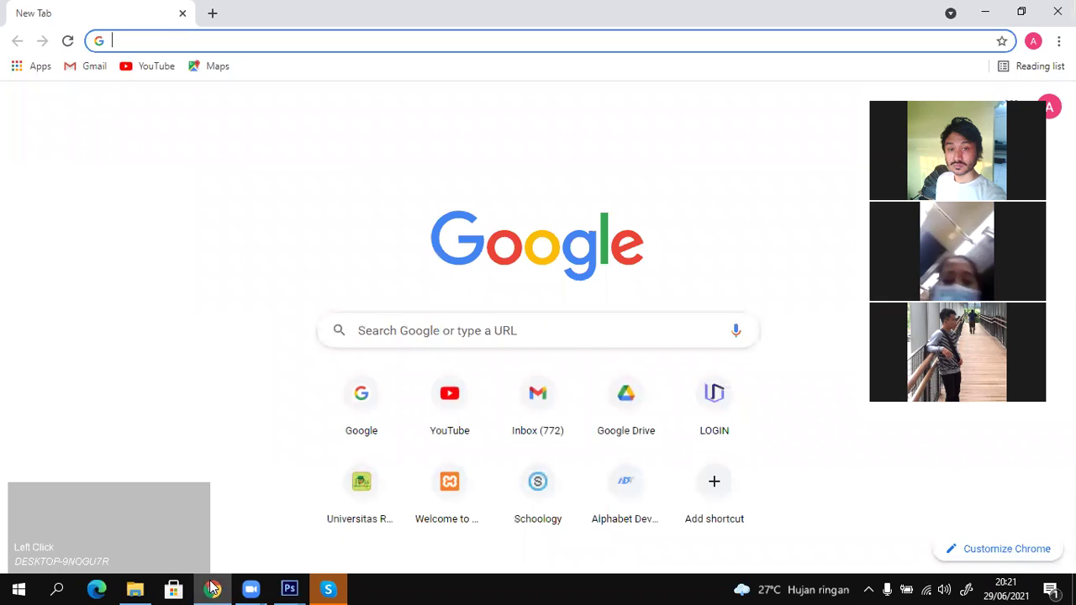
{"action": "type", "text": "google.com"}
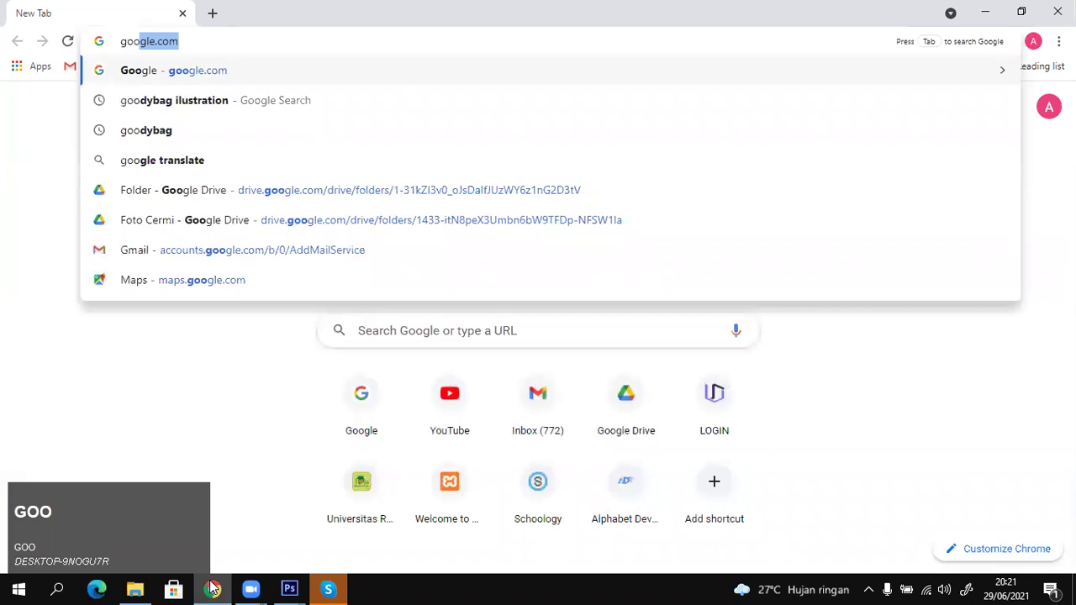
{"action": "key", "text": "Return"}
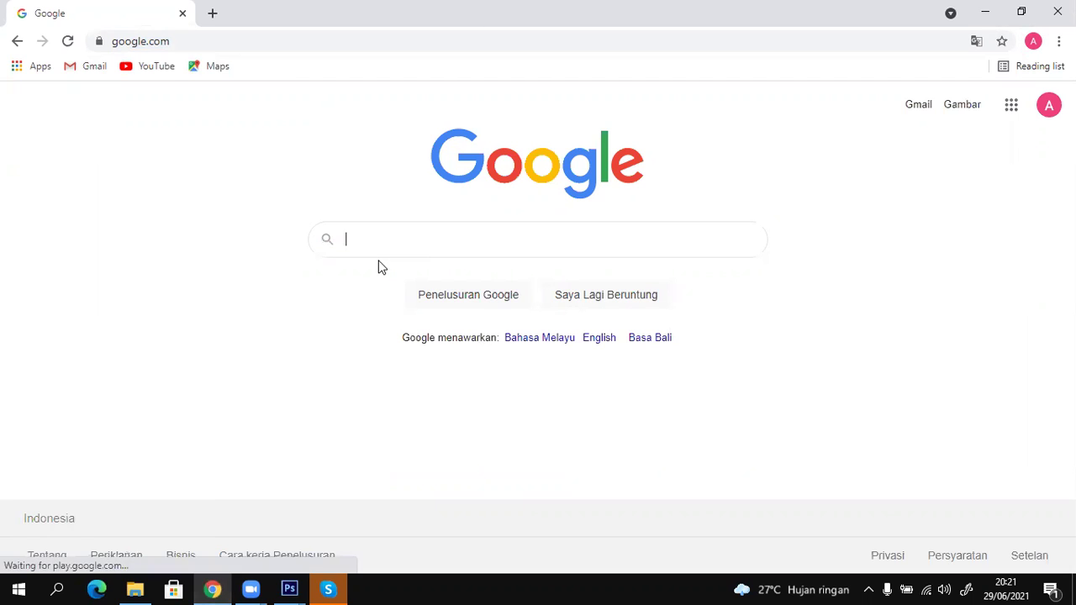
Search Google for "merchandise jenis".
{"action": "left_click", "coordinate": [351, 240]}
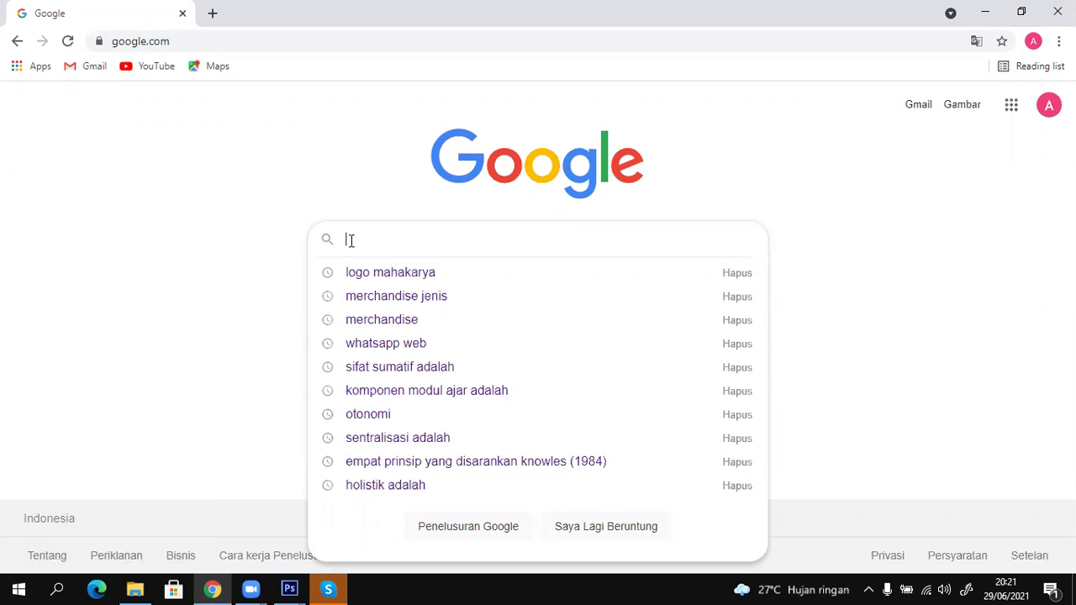
{"action": "type", "text": "merchand"}
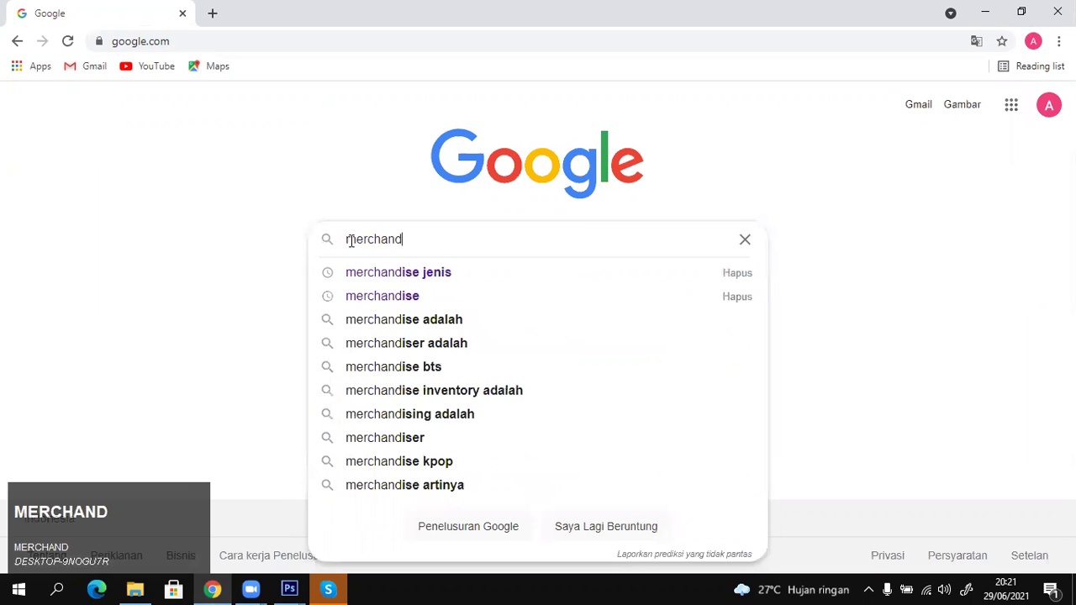
{"action": "type", "text": "ise"}
{"action": "key", "text": "Down"}
{"action": "key", "text": "Return"}
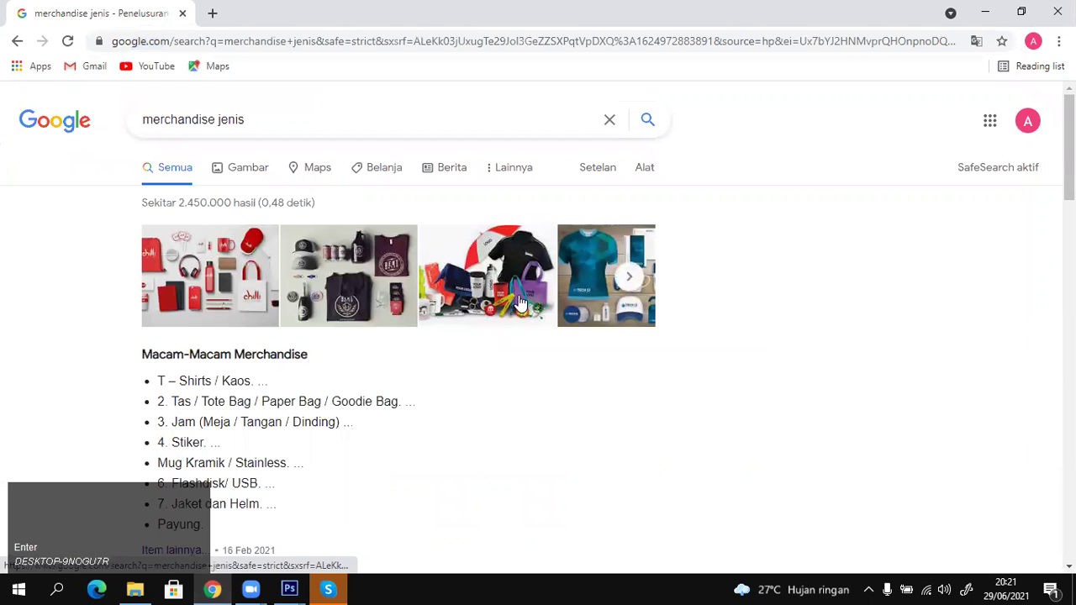
Examine the merchandise image results, previewing the Rhinotec picture and the DosenPendidikan picture with shirts, cap, mug and bag.
{"action": "left_click", "coordinate": [385, 299]}
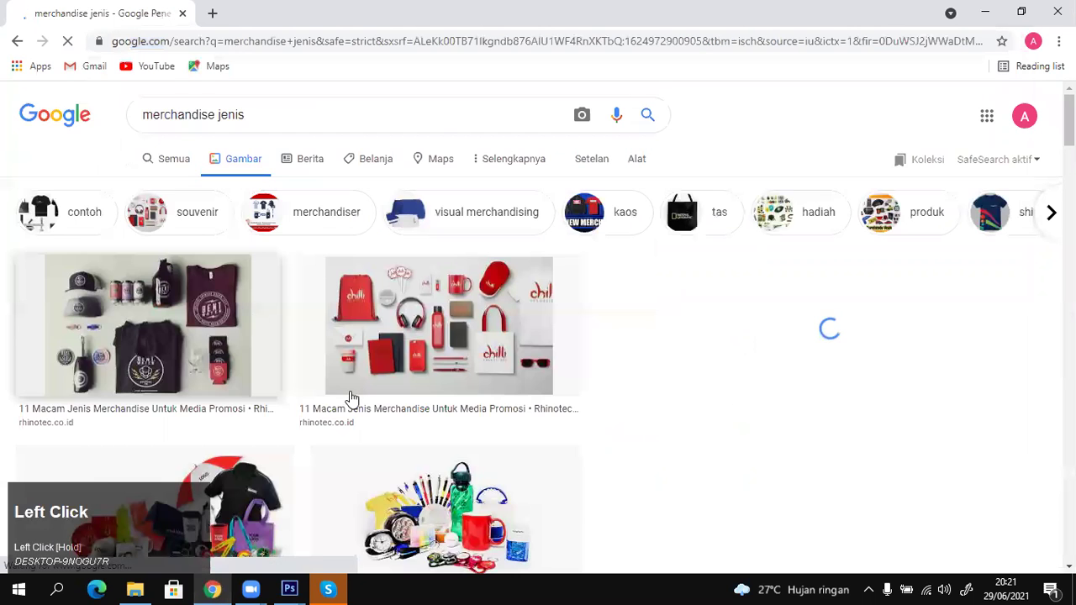
{"action": "scroll", "coordinate": [380, 363], "scroll_direction": "down", "scroll_amount": 2}
{"action": "scroll", "coordinate": [380, 363], "scroll_direction": "up", "scroll_amount": 2}
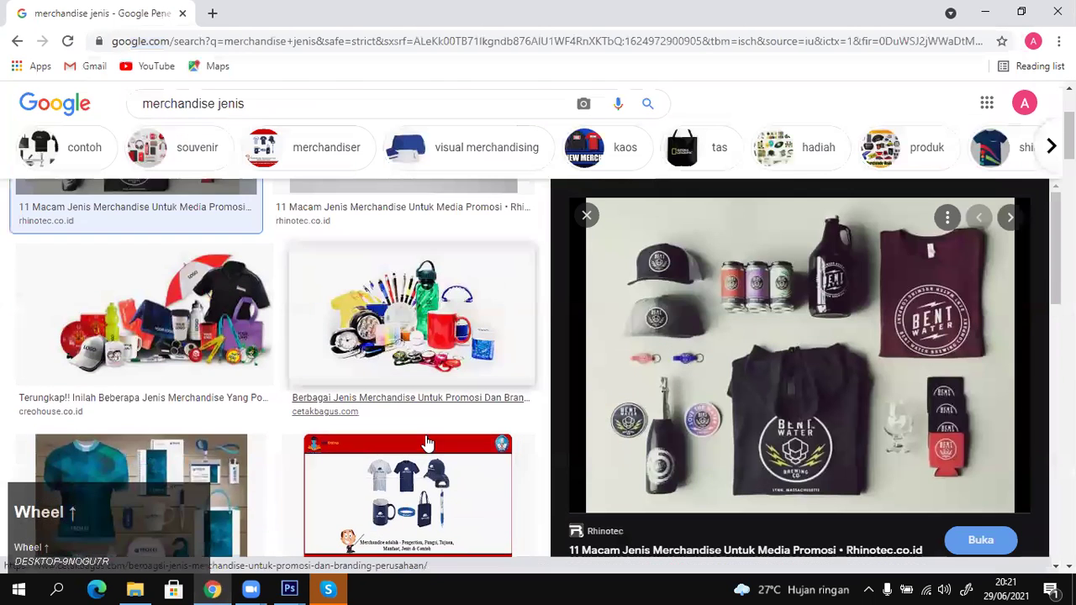
{"action": "left_click", "coordinate": [420, 441]}
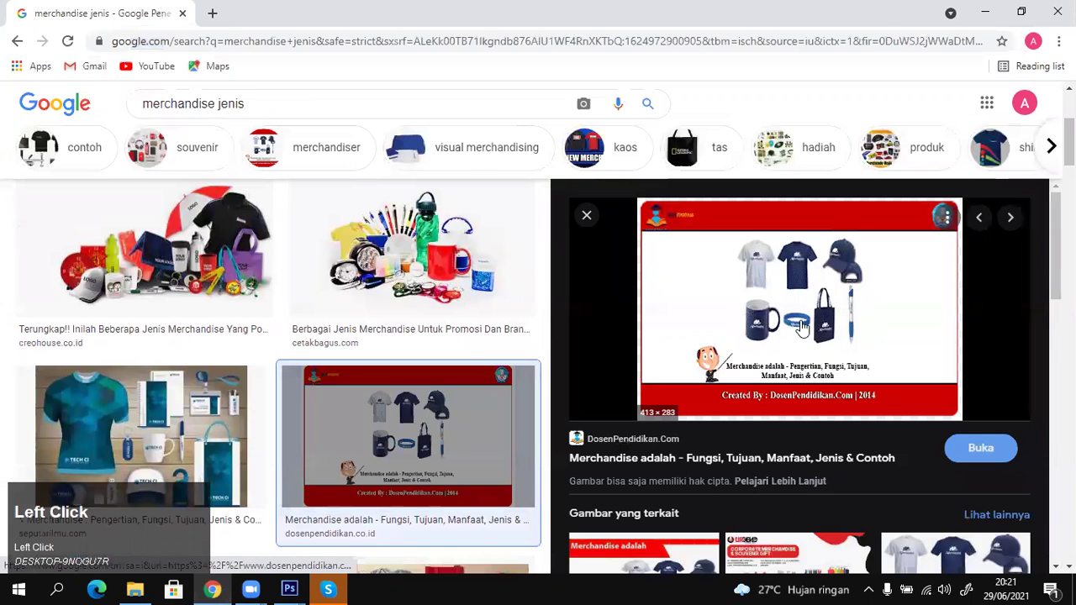
{"action": "scroll", "coordinate": [221, 222], "scroll_direction": "up", "scroll_amount": 3}
{"action": "scroll", "coordinate": [227, 202], "scroll_direction": "up", "scroll_amount": 1}
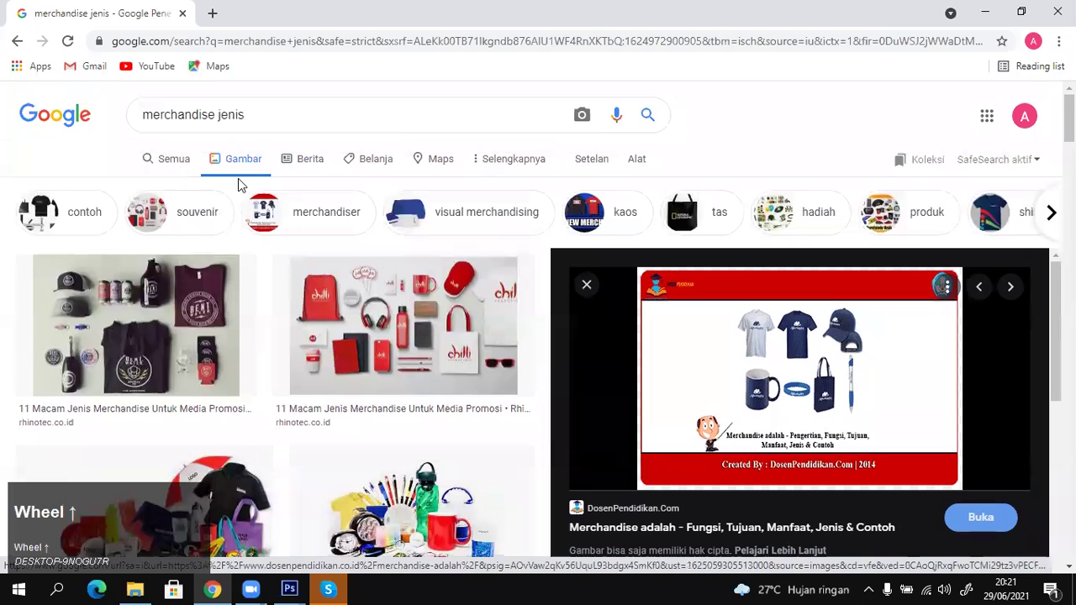
Search Google Images for "Gelas Ilustration" and look through the results.
{"action": "left_click_drag", "start_coordinate": [271, 109], "coordinate": [95, 115]}
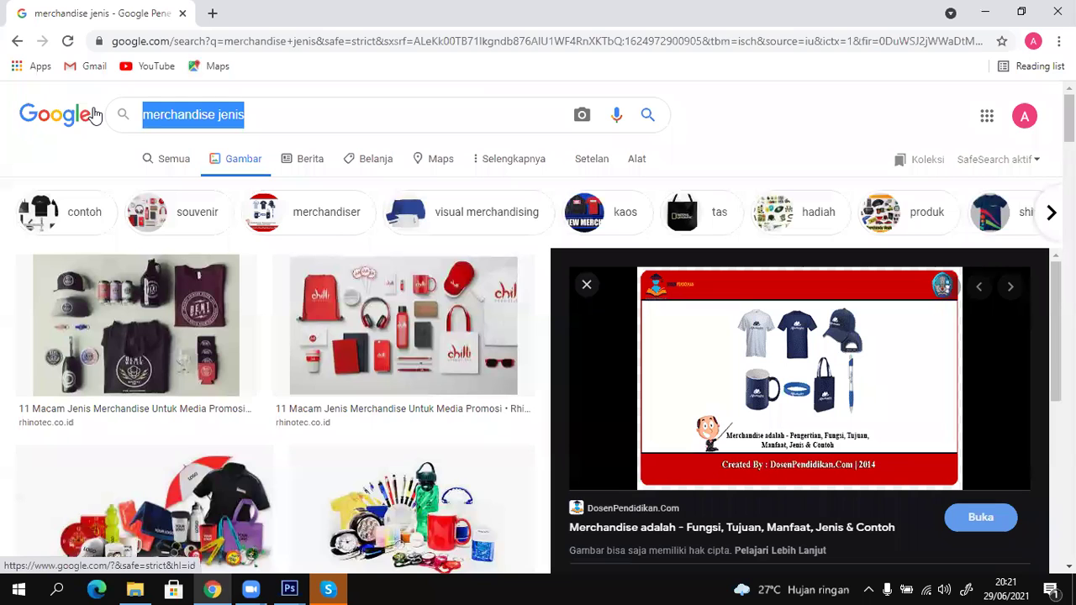
{"action": "key", "text": "shift"}
{"action": "type", "text": "G"}
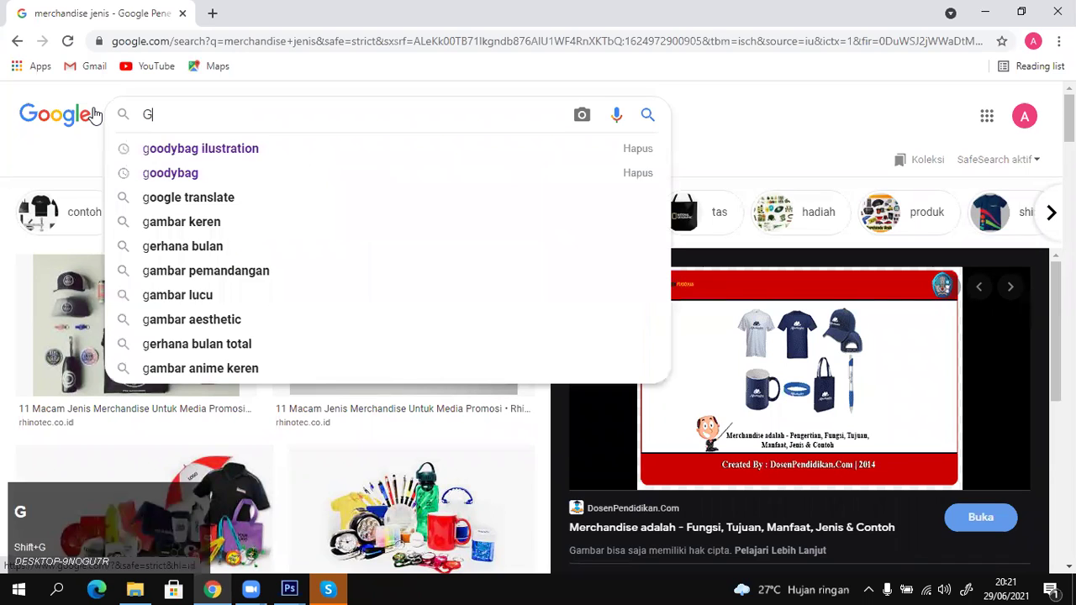
{"action": "type", "text": "elas"}
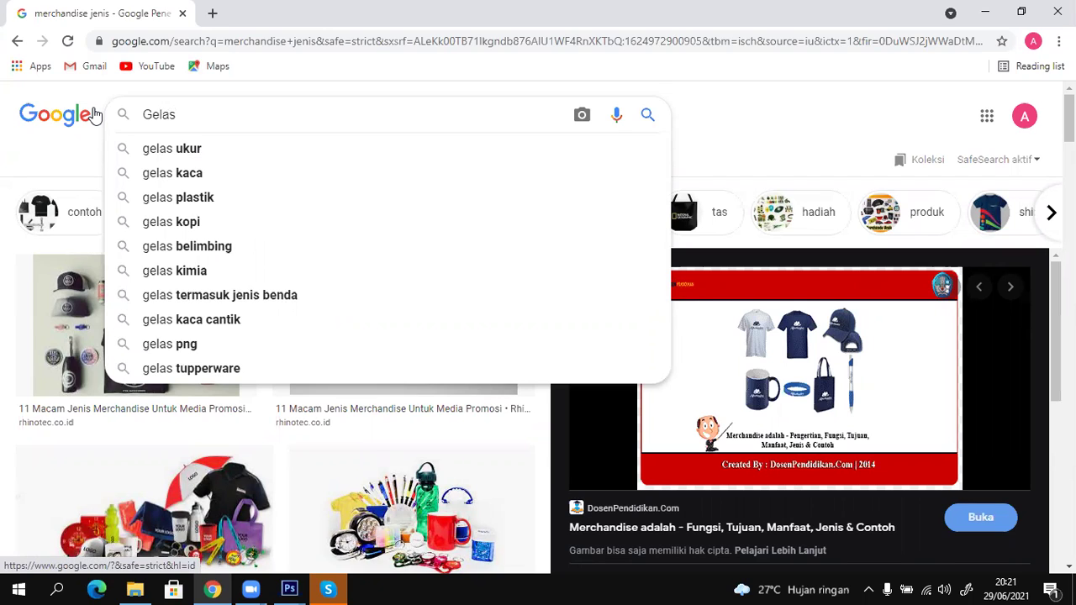
{"action": "key", "text": "shift"}
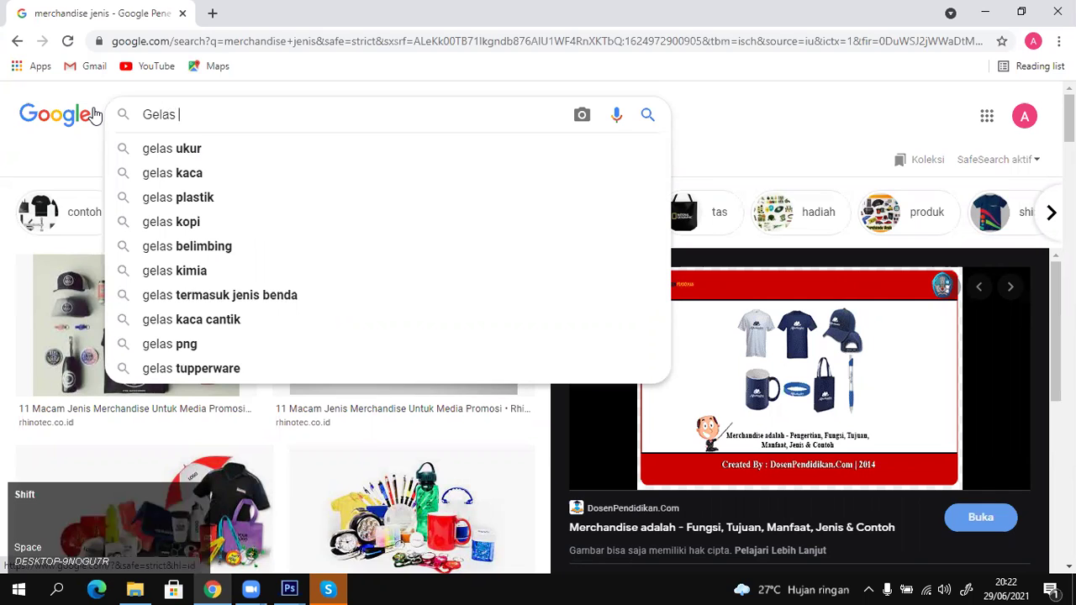
{"action": "type", "text": "Iluis"}
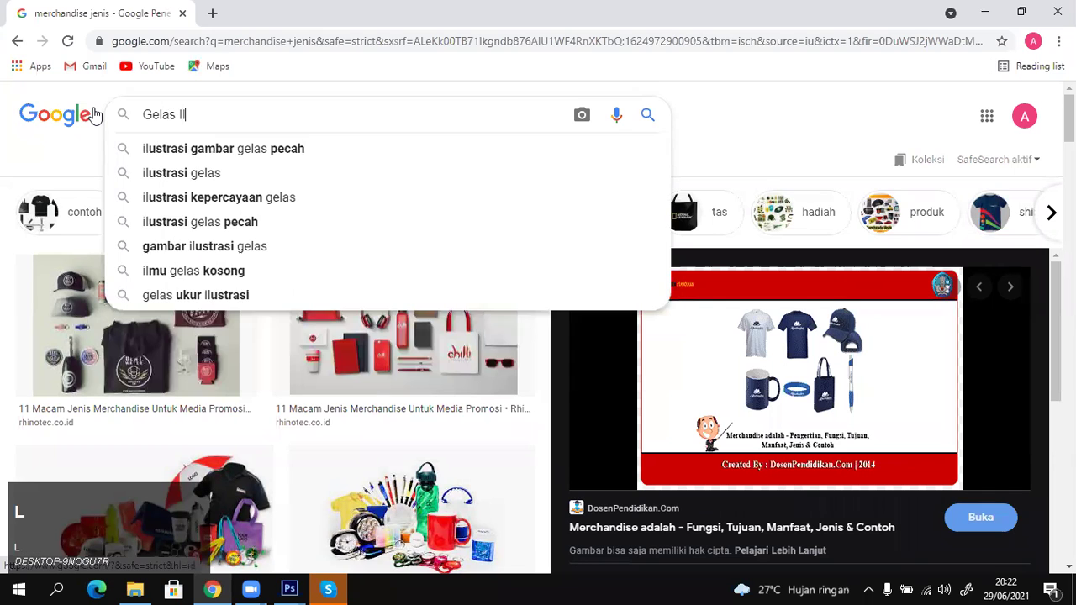
{"action": "key", "text": "BackSpace"}
{"action": "key", "text": "BackSpace"}
{"action": "key", "text": "BackSpace"}
{"action": "key", "text": "BackSpace"}
{"action": "type", "text": "lus"}
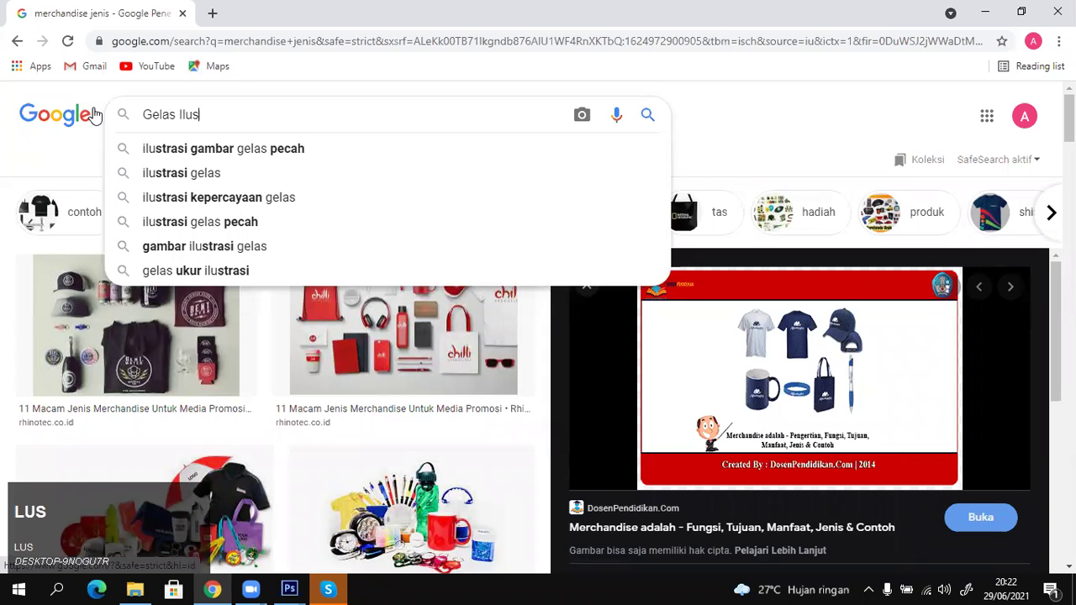
{"action": "type", "text": "tration"}
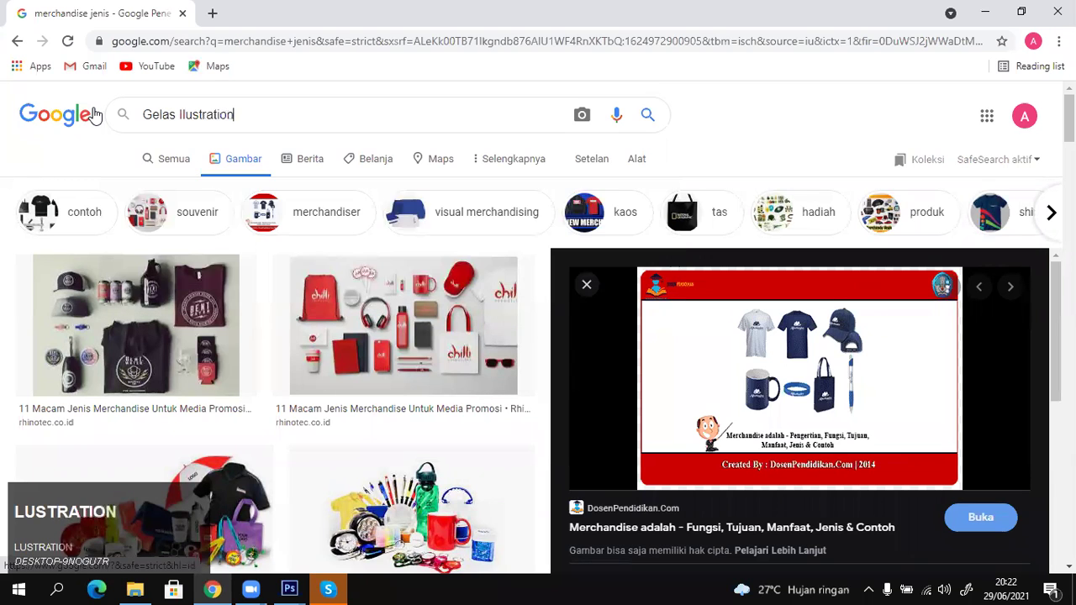
{"action": "key", "text": "Return"}
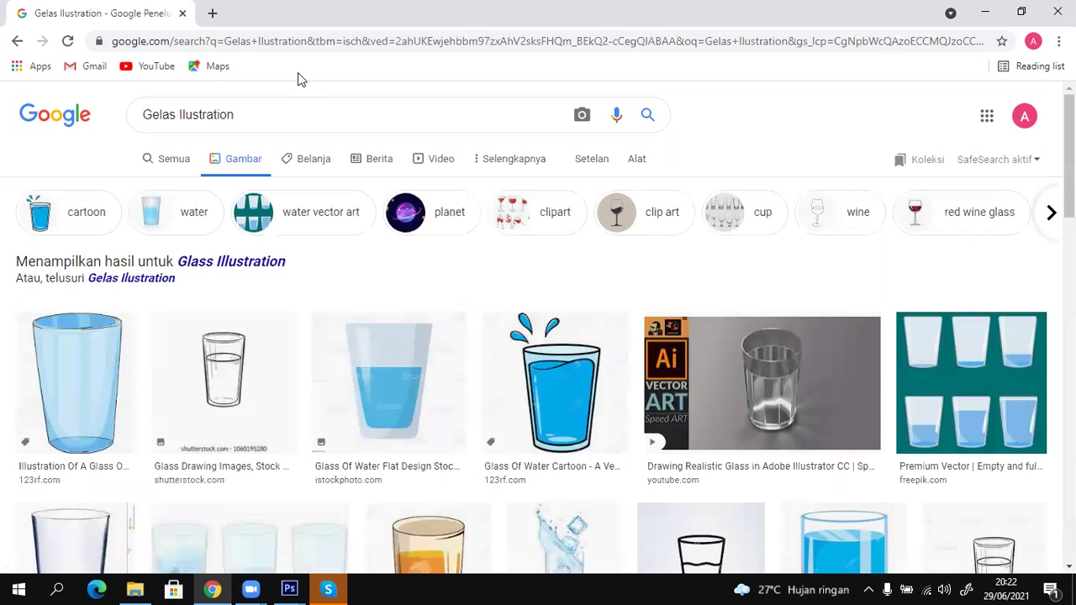
{"action": "scroll", "coordinate": [361, 344], "scroll_direction": "down", "scroll_amount": 5}
{"action": "scroll", "coordinate": [365, 344], "scroll_direction": "up", "scroll_amount": 5}
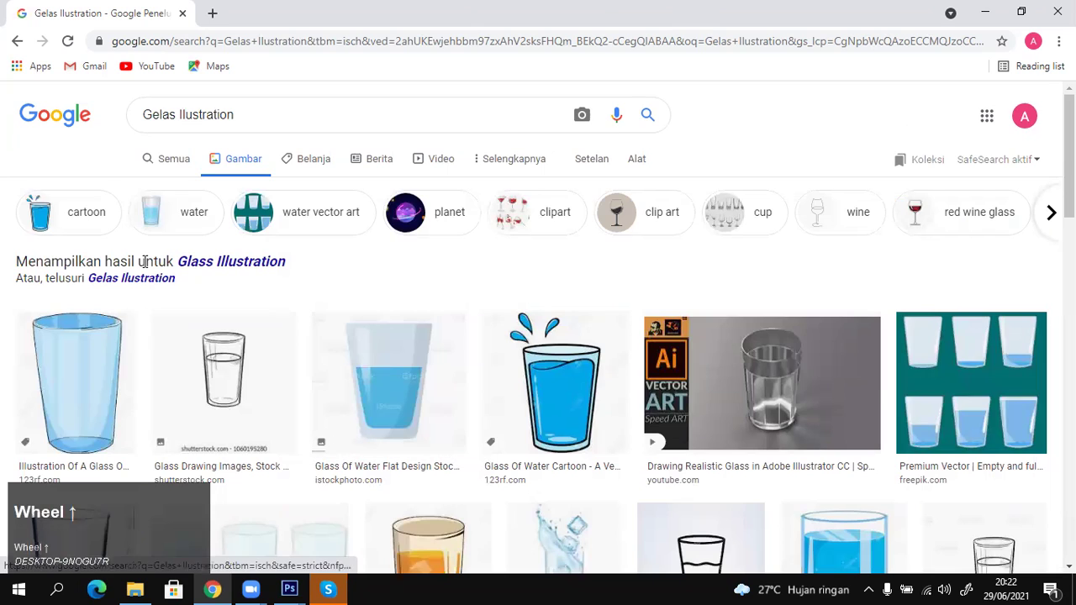
Change the image search to "Glass Ilustration" and browse the glass pictures.
{"action": "left_click", "coordinate": [175, 115]}
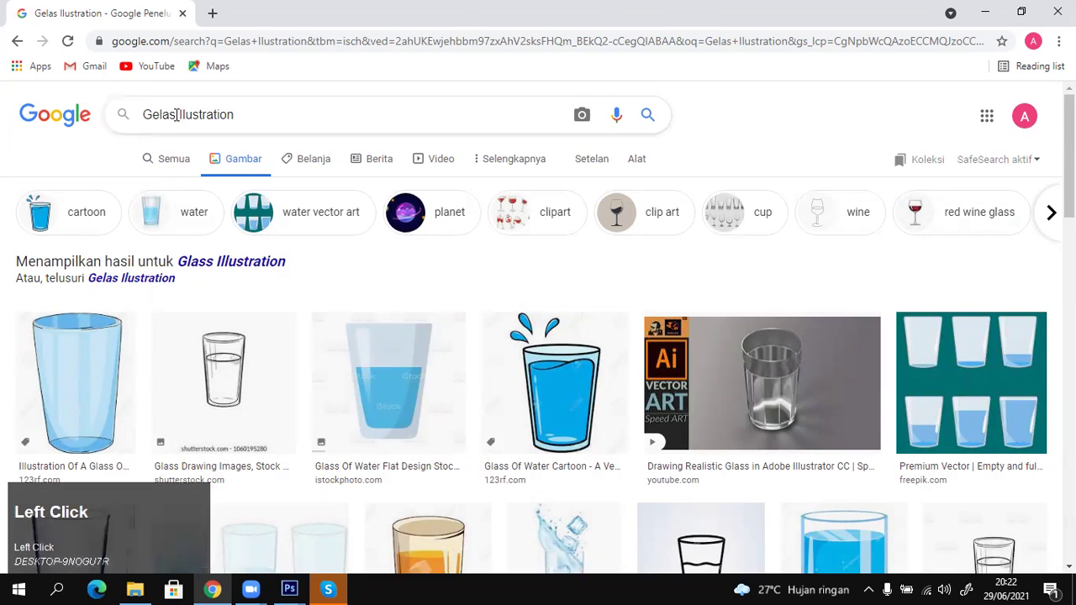
{"action": "key", "text": "BackSpace"}
{"action": "key", "text": "BackSpace"}
{"action": "key", "text": "BackSpace"}
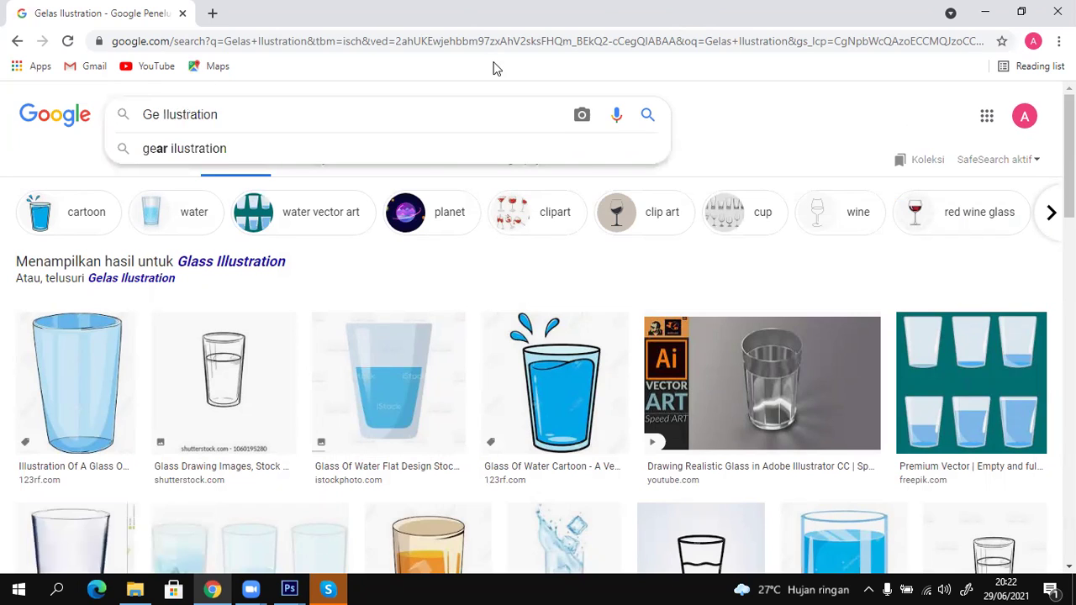
{"action": "left_click", "coordinate": [145, 114]}
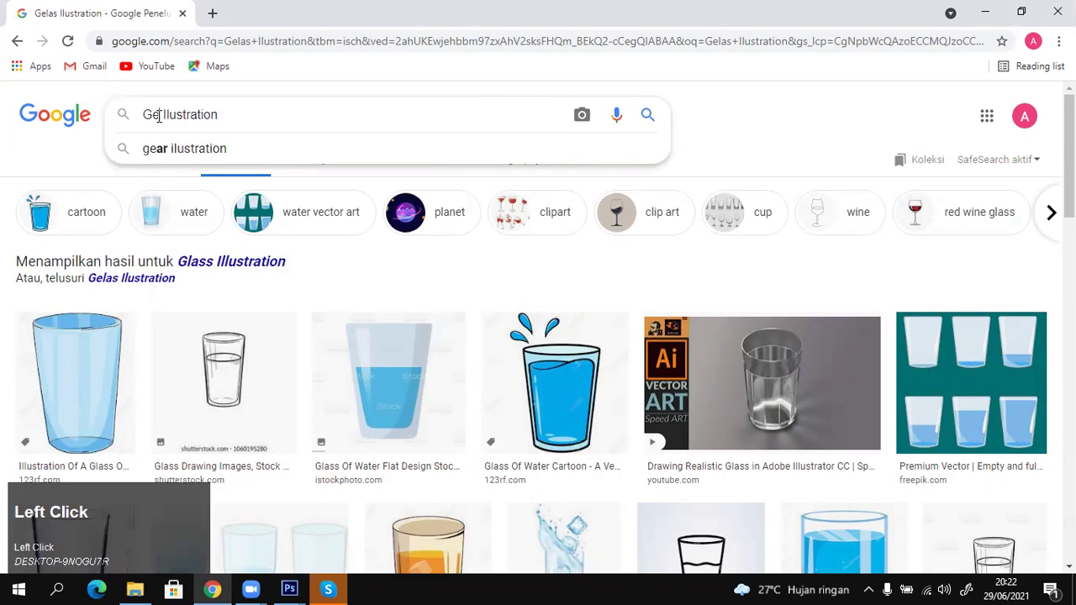
{"action": "key", "text": "BackSpace"}
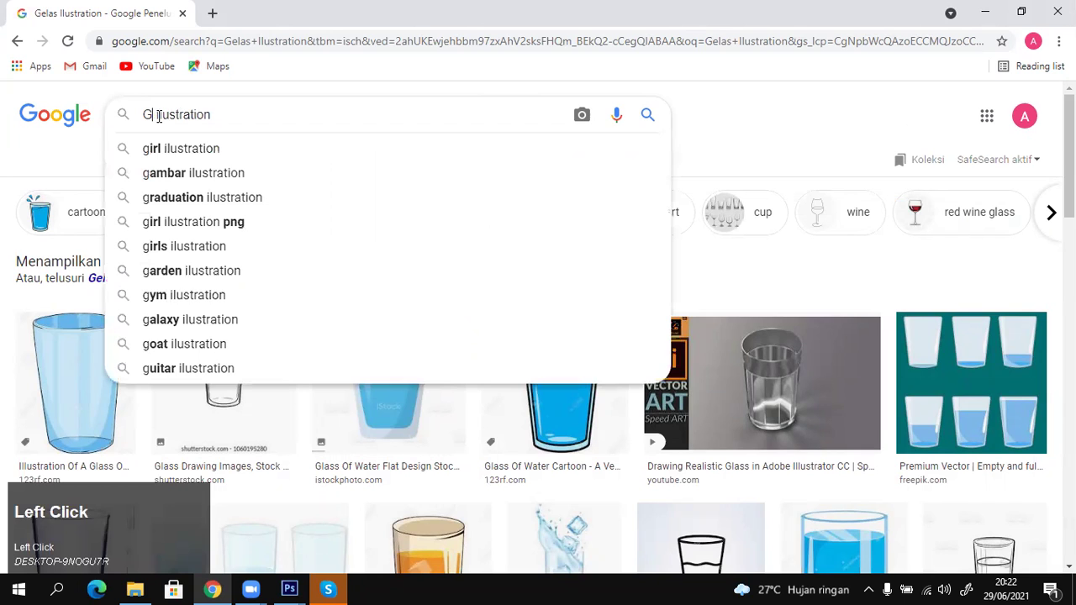
{"action": "type", "text": "lass"}
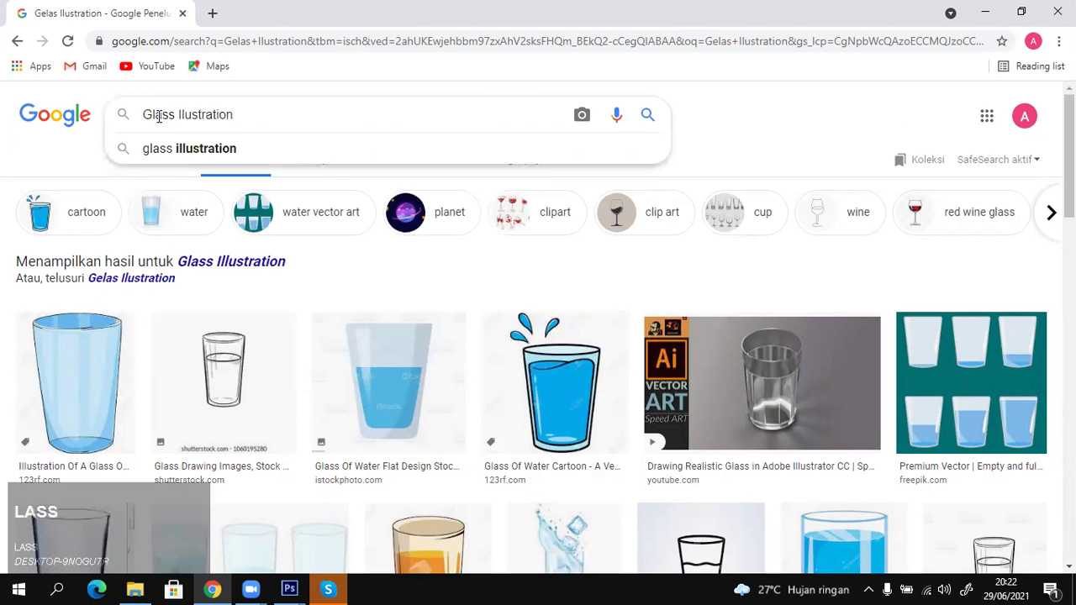
{"action": "key", "text": "Return"}
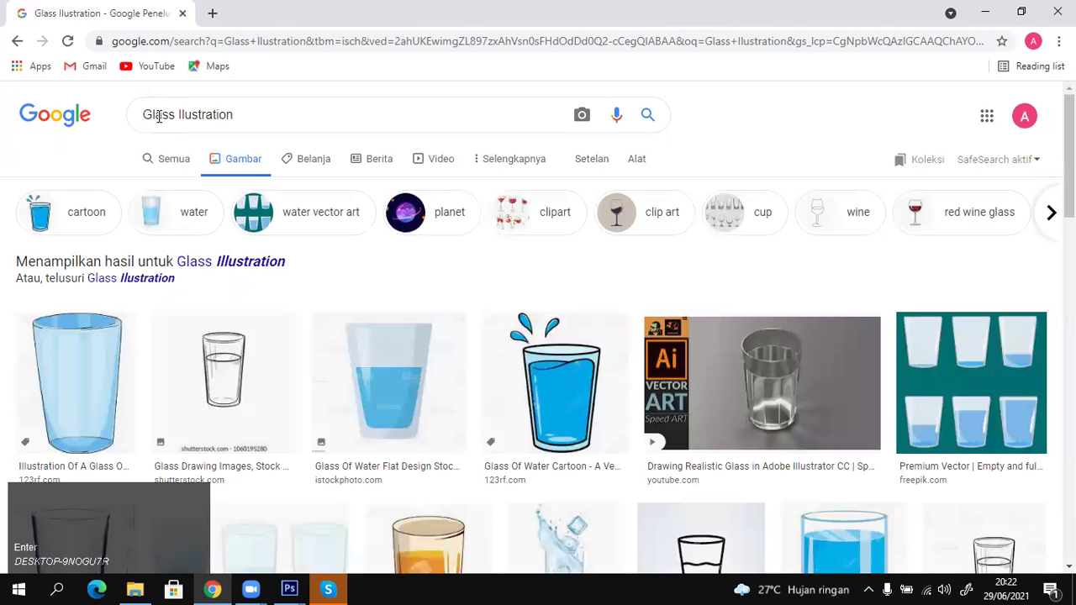
{"action": "scroll", "coordinate": [342, 310], "scroll_direction": "down", "scroll_amount": 4}
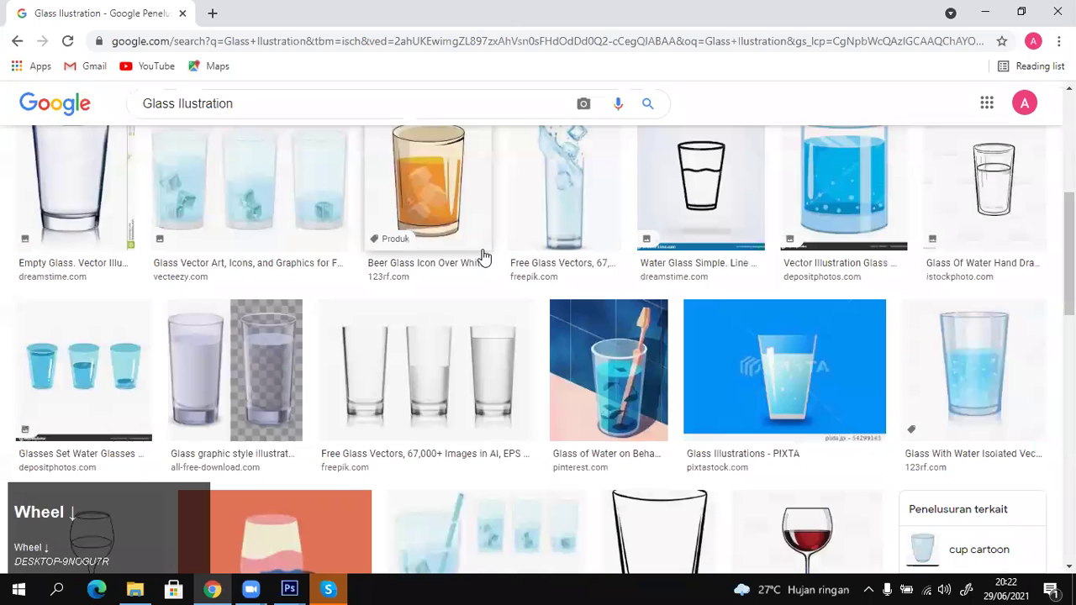
Browse the glass illustration results, and search Google Images for "Mug Ilustration" instead.
{"action": "scroll", "coordinate": [481, 256], "scroll_direction": "down", "scroll_amount": 1}
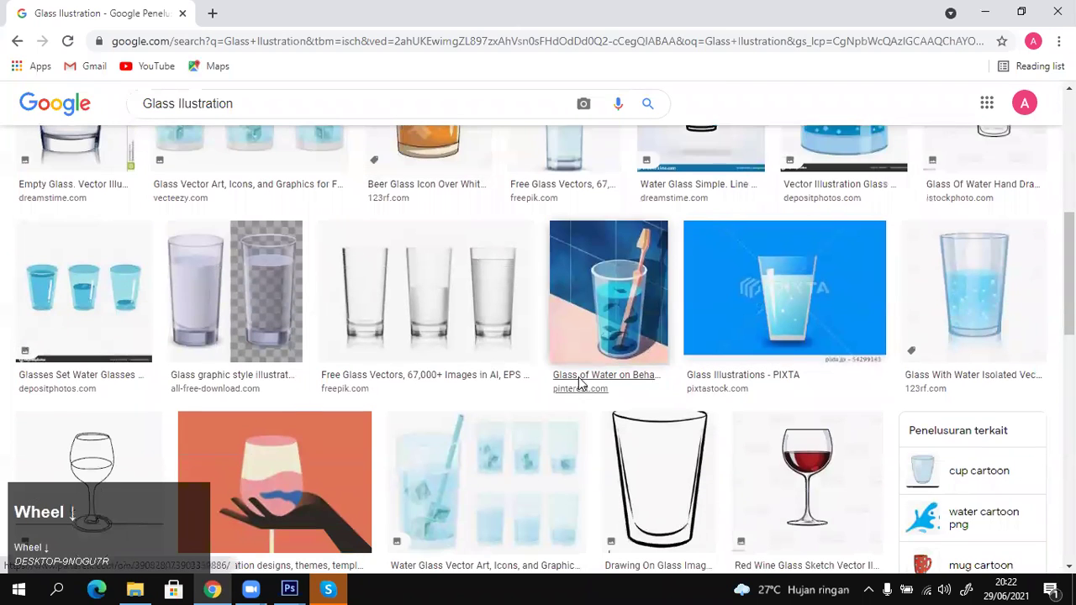
{"action": "scroll", "coordinate": [580, 376], "scroll_direction": "down", "scroll_amount": 3}
{"action": "scroll", "coordinate": [418, 372], "scroll_direction": "down", "scroll_amount": 4}
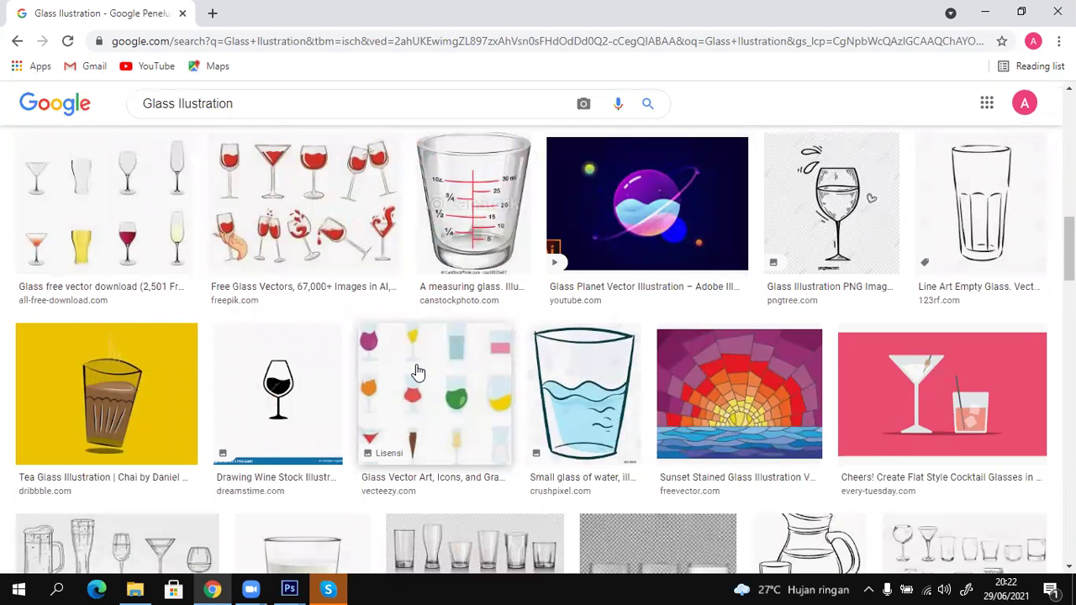
{"action": "scroll", "coordinate": [419, 371], "scroll_direction": "up", "scroll_amount": 5}
{"action": "double_click", "coordinate": [122, 104]}
{"action": "left_click_drag", "start_coordinate": [122, 103], "coordinate": [118, 104]}
{"action": "type", "text": "Mug"}
{"action": "key", "text": "Return"}
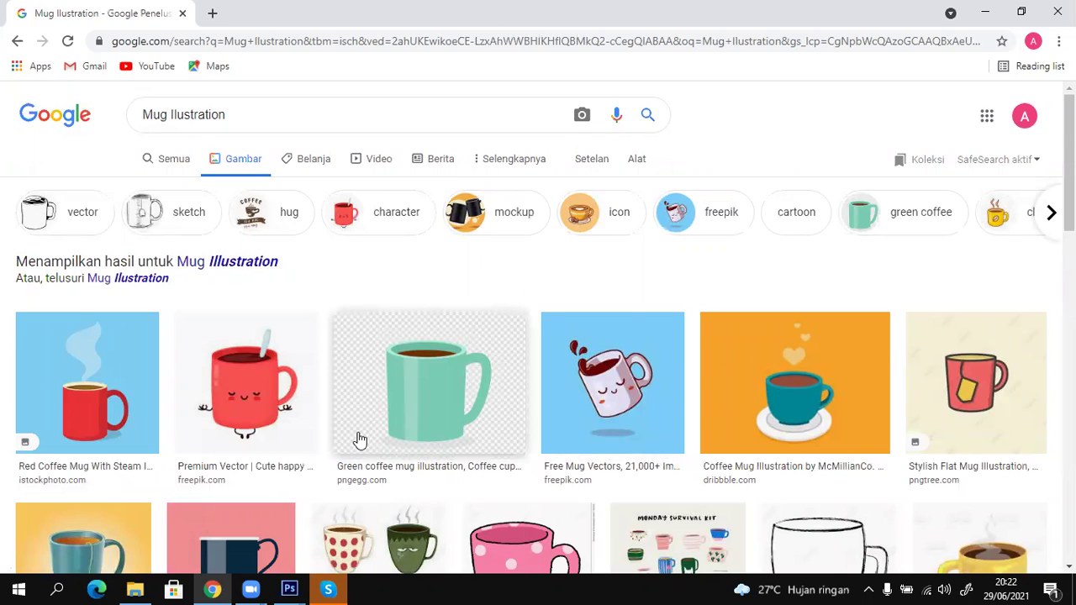
Copy the red coffee mug with steam image from the results and paste it into the Photoshop document.
{"action": "scroll", "coordinate": [99, 284], "scroll_direction": "down", "scroll_amount": 2}
{"action": "left_click", "coordinate": [118, 278]}
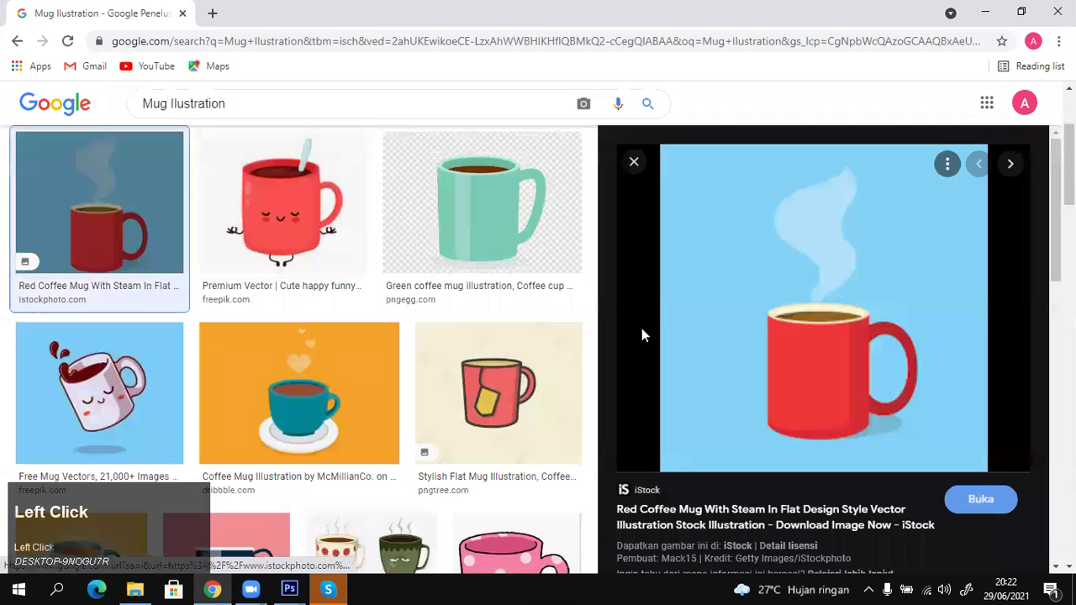
{"action": "right_click", "coordinate": [841, 340]}
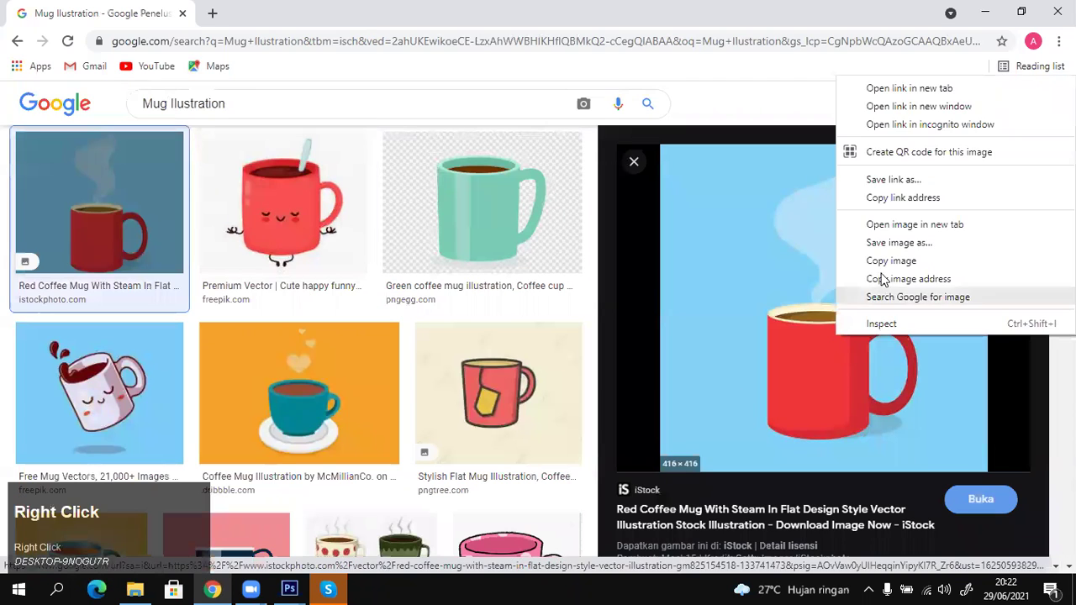
{"action": "left_click", "coordinate": [881, 260]}
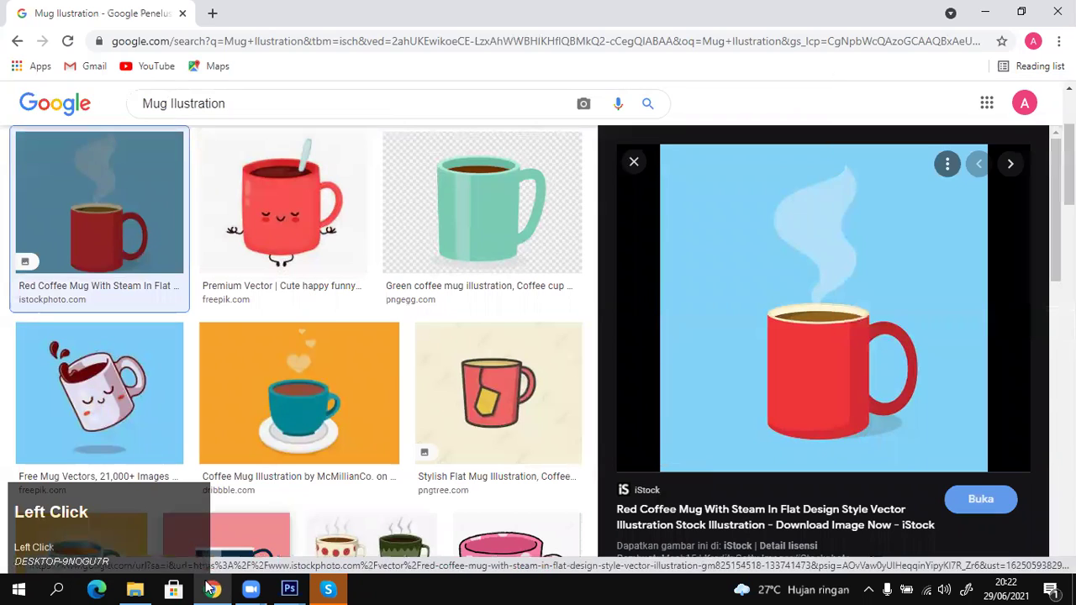
{"action": "mouse_move", "coordinate": [286, 588]}
{"action": "left_click", "coordinate": [283, 557]}
{"action": "key", "text": "ctrl+v"}
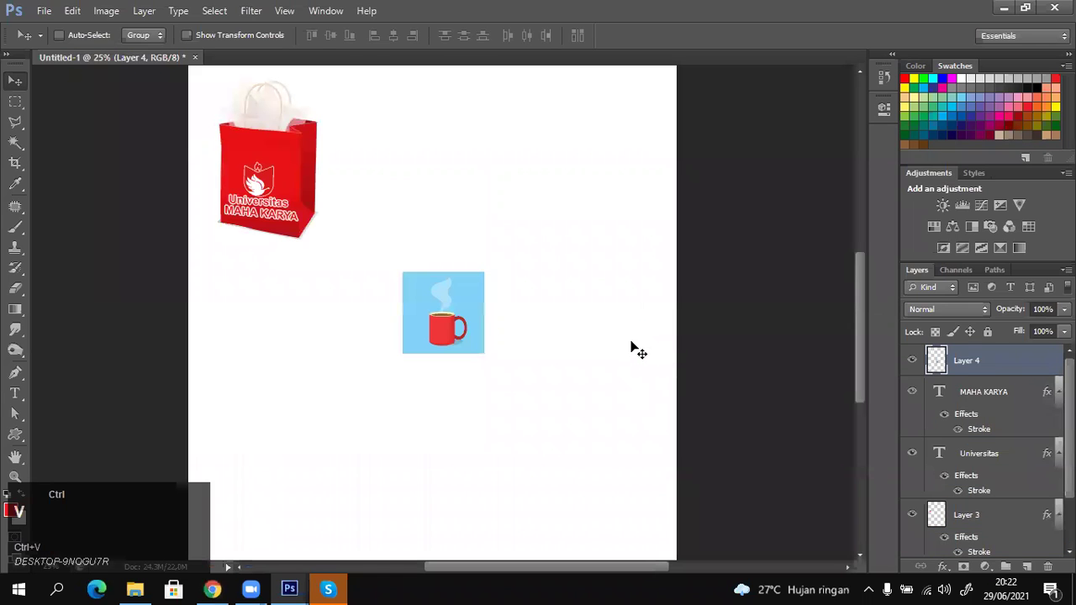
{"action": "key", "text": "ctrl+t"}
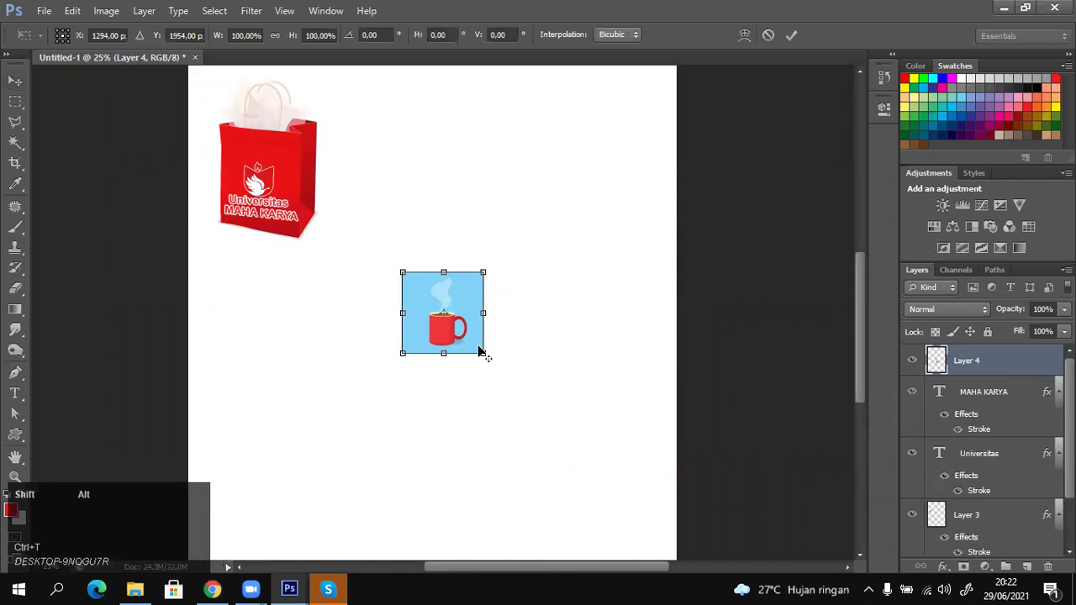
{"action": "left_click", "coordinate": [480, 354], "text": "alt+shift"}
{"action": "key", "text": "Return"}
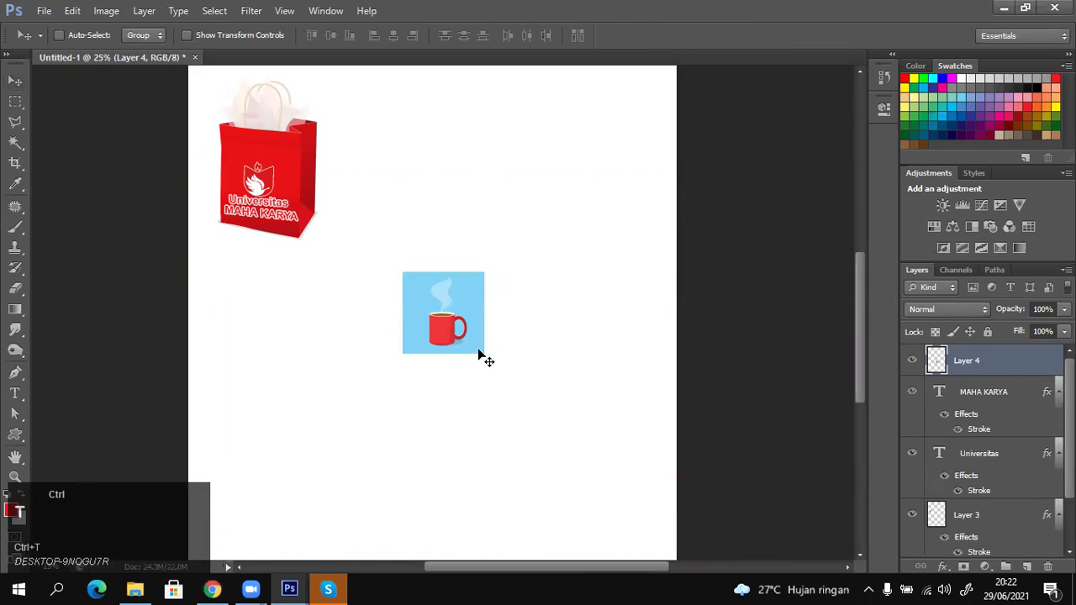
Scale the pasted mug image proportionally around its center to about 390%.
{"action": "key", "text": "ctrl+t"}
{"action": "left_click_drag", "start_coordinate": [483, 354], "coordinate": [598, 458]}
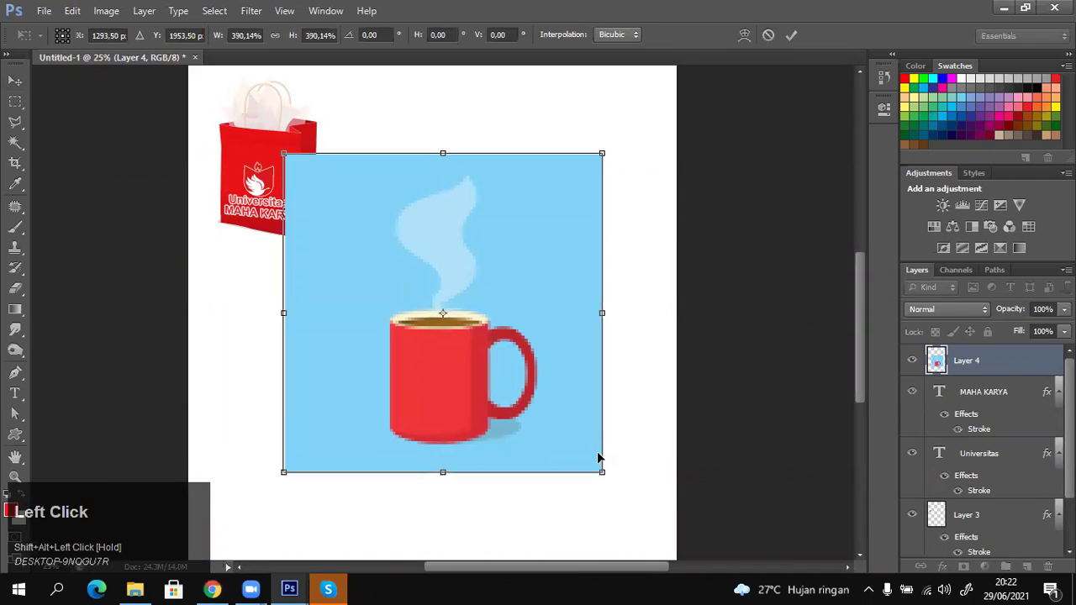
{"action": "key", "text": "Return"}
Delete the light blue background around the mug and inside its handle using Magic Wand selections.
{"action": "key", "text": "w"}
{"action": "left_click", "coordinate": [551, 268]}
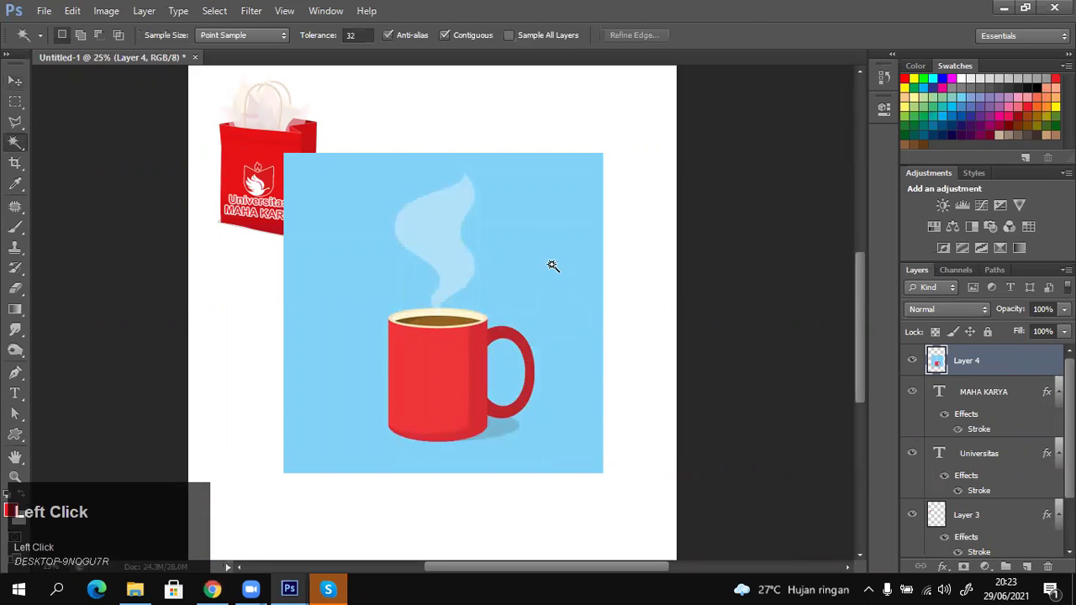
{"action": "key", "text": "Delete"}
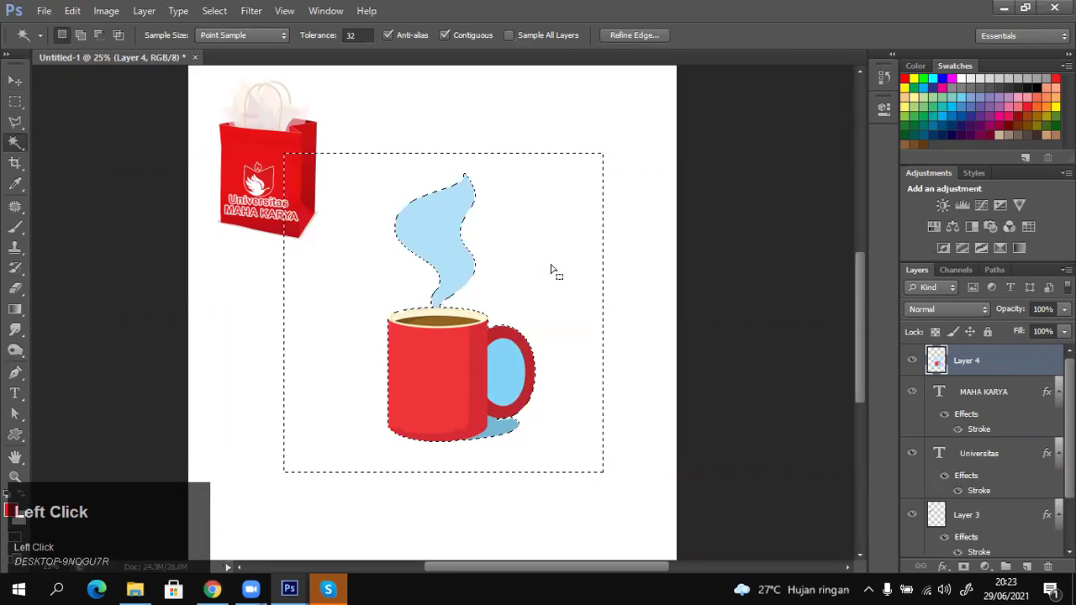
{"action": "left_click", "coordinate": [505, 381]}
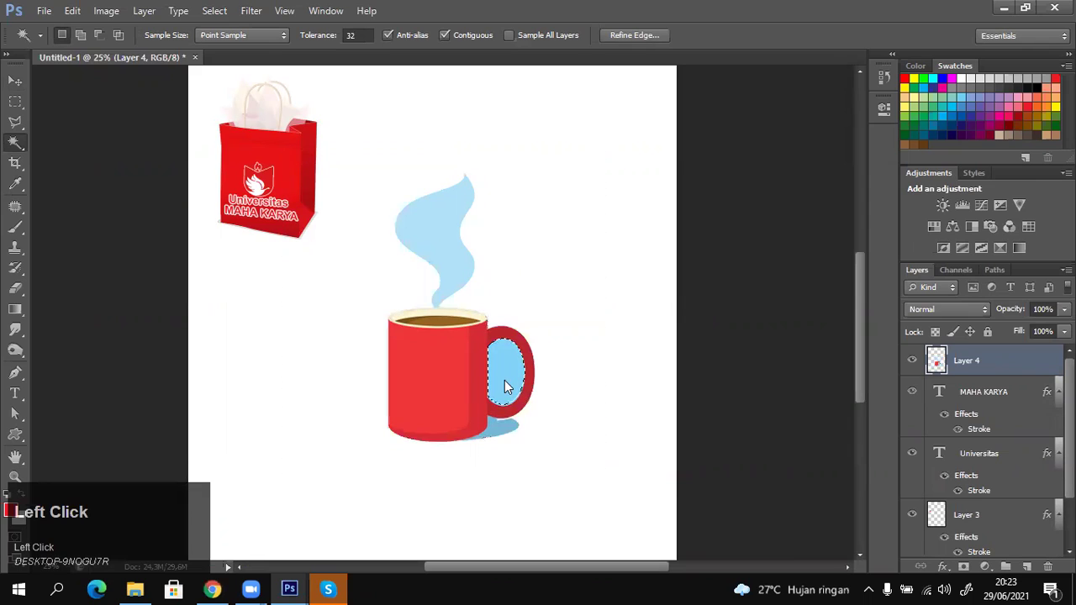
{"action": "key", "text": "Delete"}
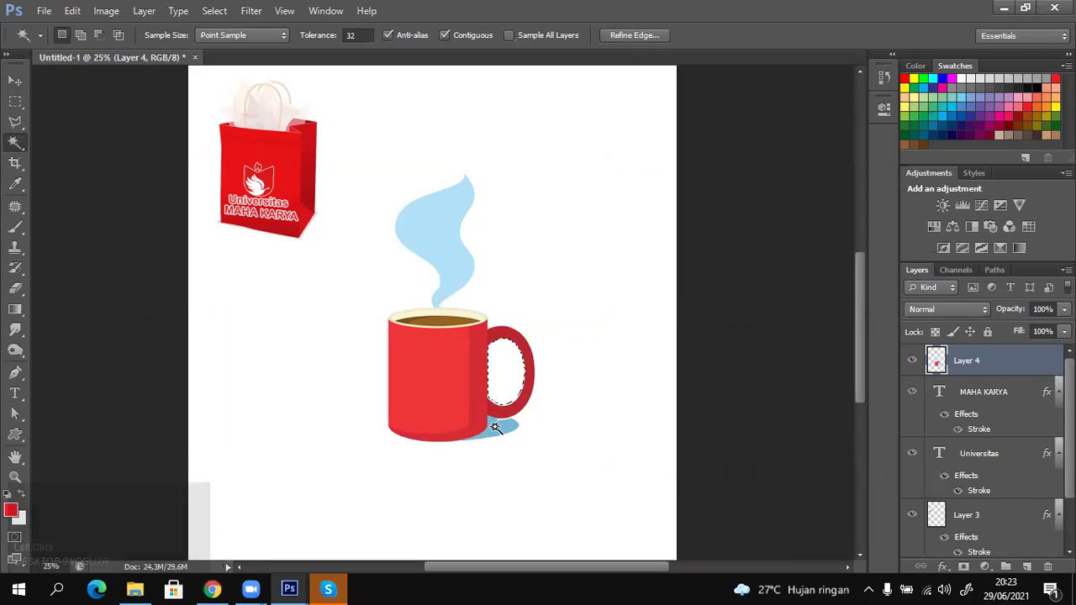
Clear the selection and slightly enlarge the cut-out mug with steam around its center using Free Transform.
{"action": "key", "text": "z"}
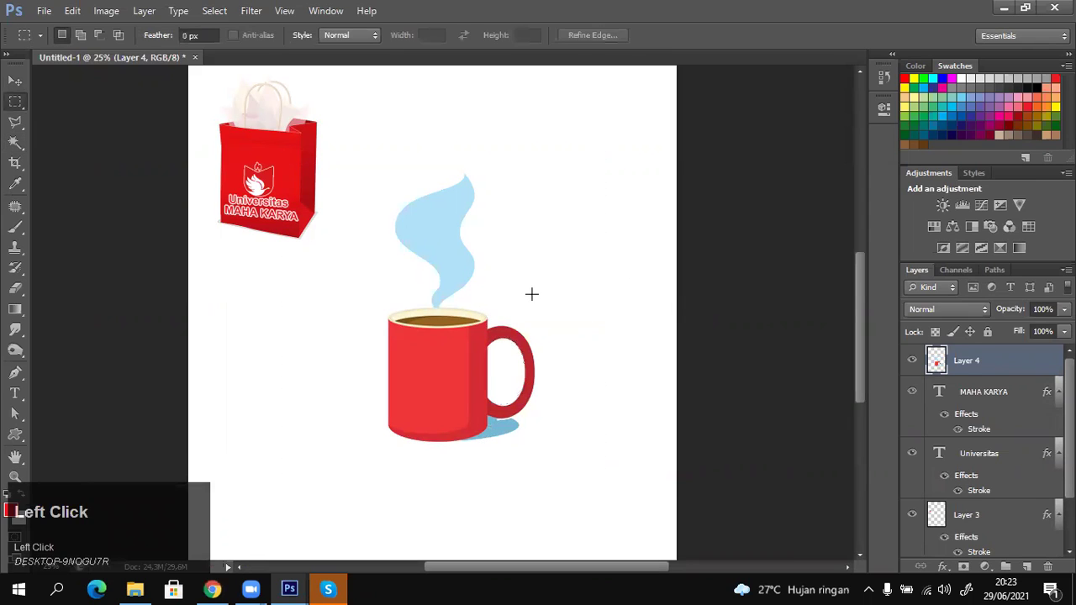
{"action": "left_click", "coordinate": [534, 300], "text": "alt"}
{"action": "key", "text": "ctrl+t"}
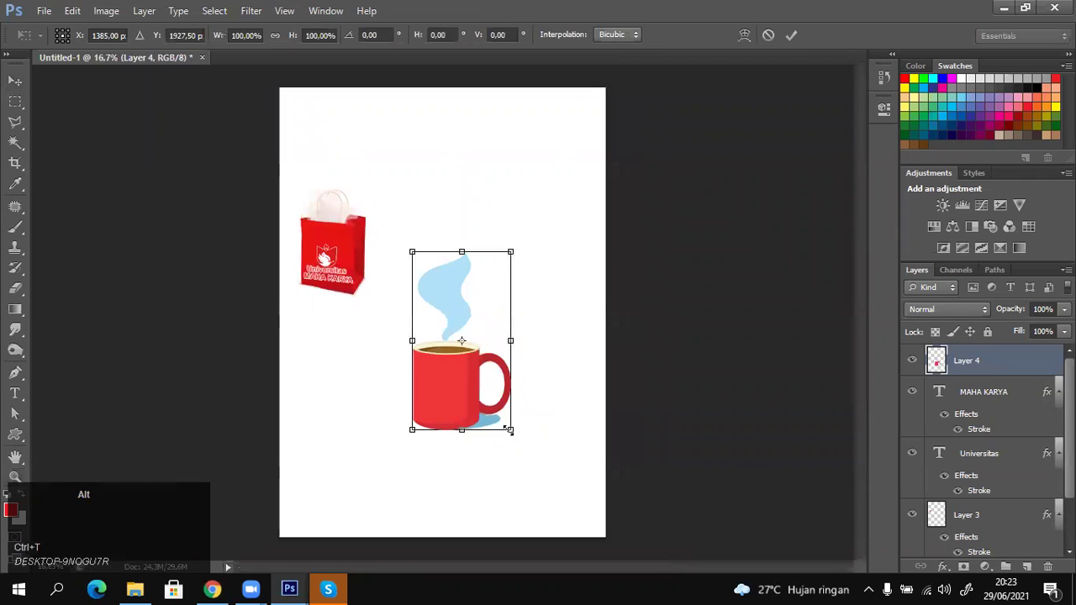
{"action": "left_click_drag", "start_coordinate": [513, 439], "coordinate": [521, 449]}
{"action": "key", "text": "Return"}
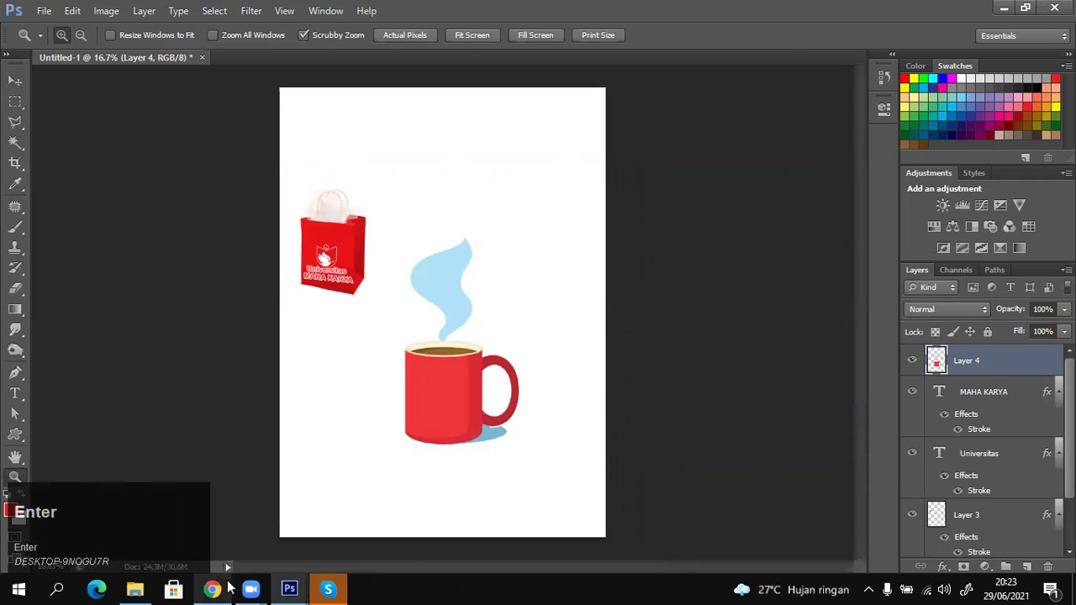
Switch to Chrome and open google.com in a new browser tab.
{"action": "mouse_move", "coordinate": [229, 589]}
{"action": "left_click", "coordinate": [214, 528]}
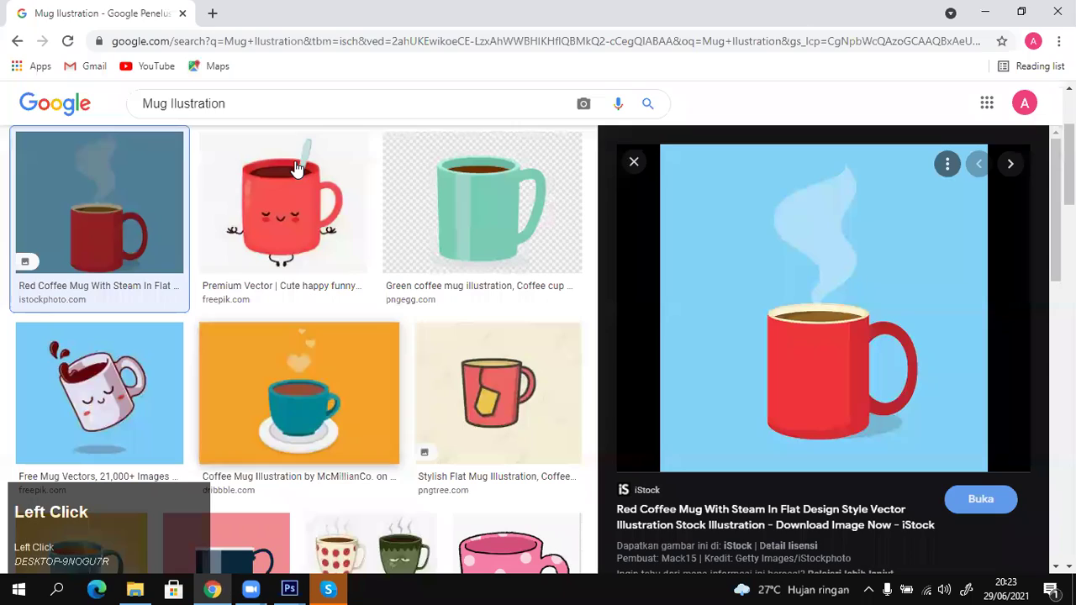
{"action": "left_click", "coordinate": [212, 13]}
{"action": "type", "text": "google.com"}
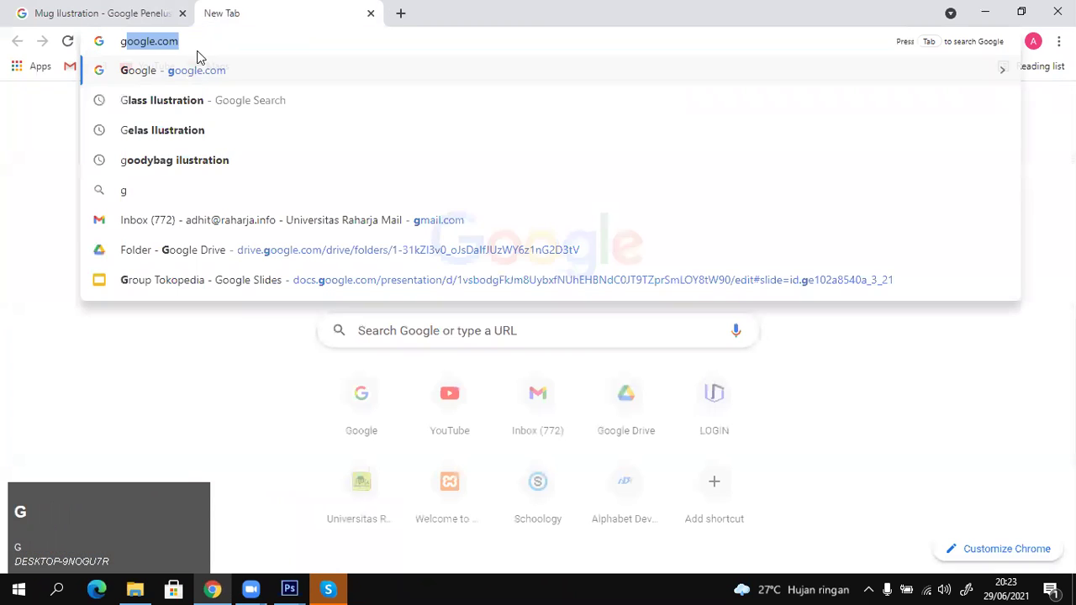
{"action": "left_click", "coordinate": [194, 76]}
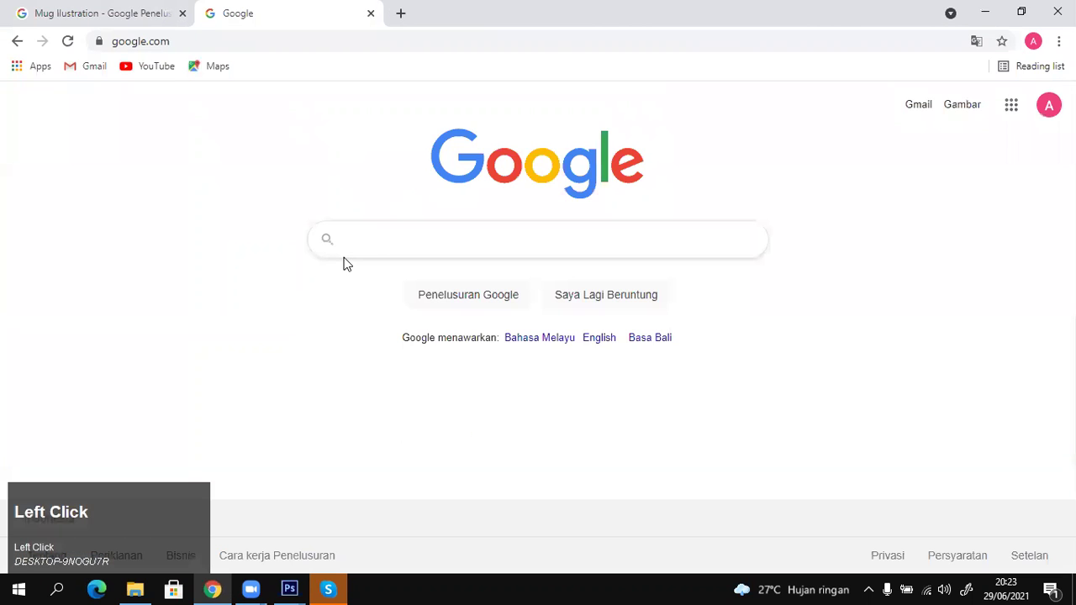
Search Google for "logo Universitas mahakarya" and open the image preview of the red shield logo with the white bird.
{"action": "type", "text": "logo mahakary"}
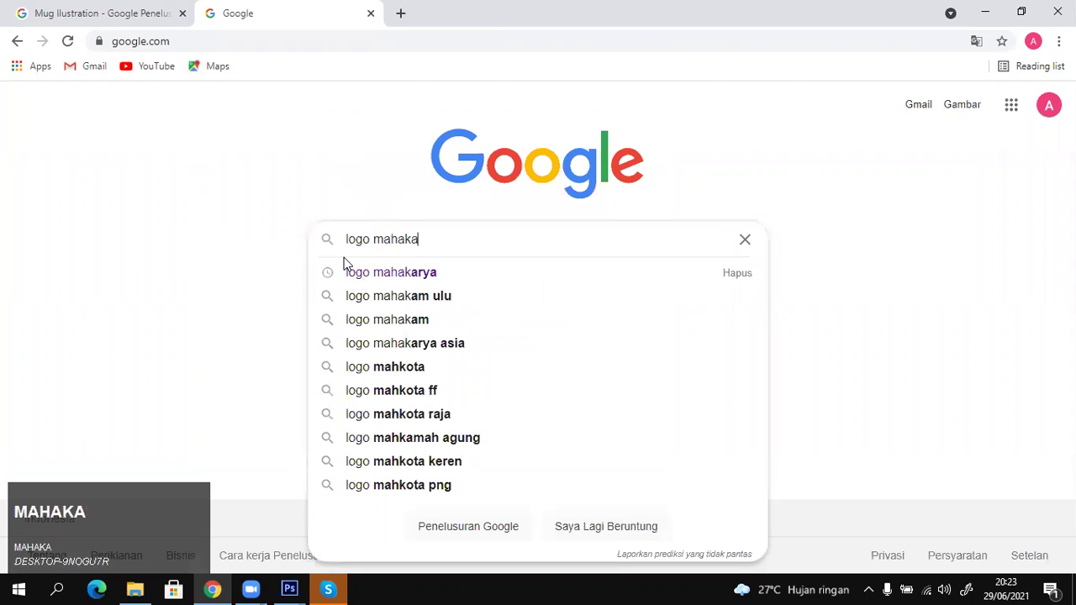
{"action": "key", "text": "Left"}
{"action": "key", "text": "Left"}
{"action": "key", "text": "Left"}
{"action": "key", "text": "Left"}
{"action": "key", "text": "Left"}
{"action": "key", "text": "Left"}
{"action": "key", "text": "Left"}
{"action": "key", "text": "Left"}
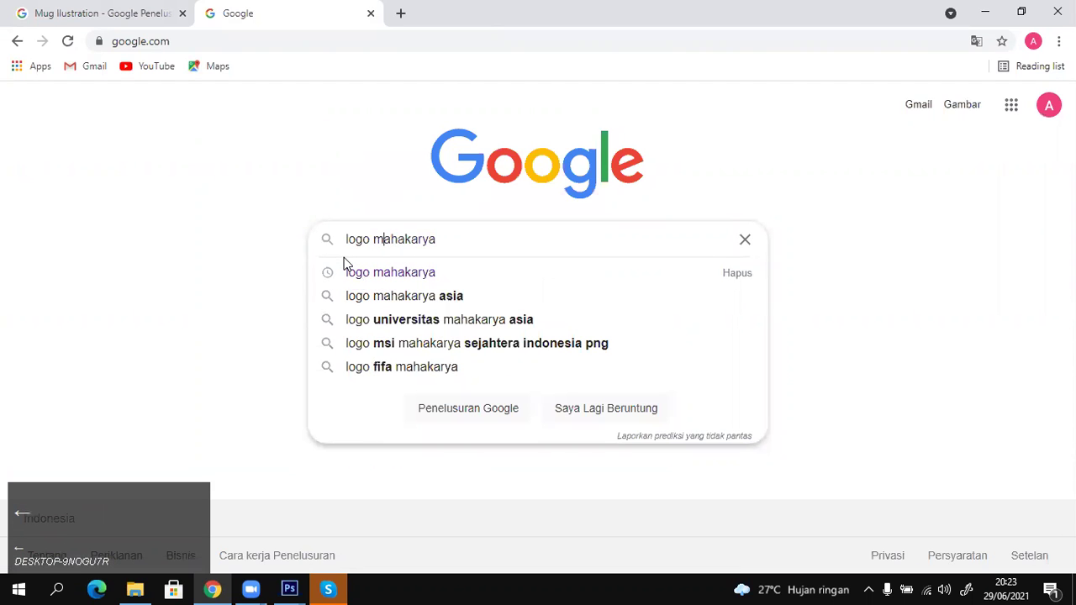
{"action": "type", "text": "Univers"}
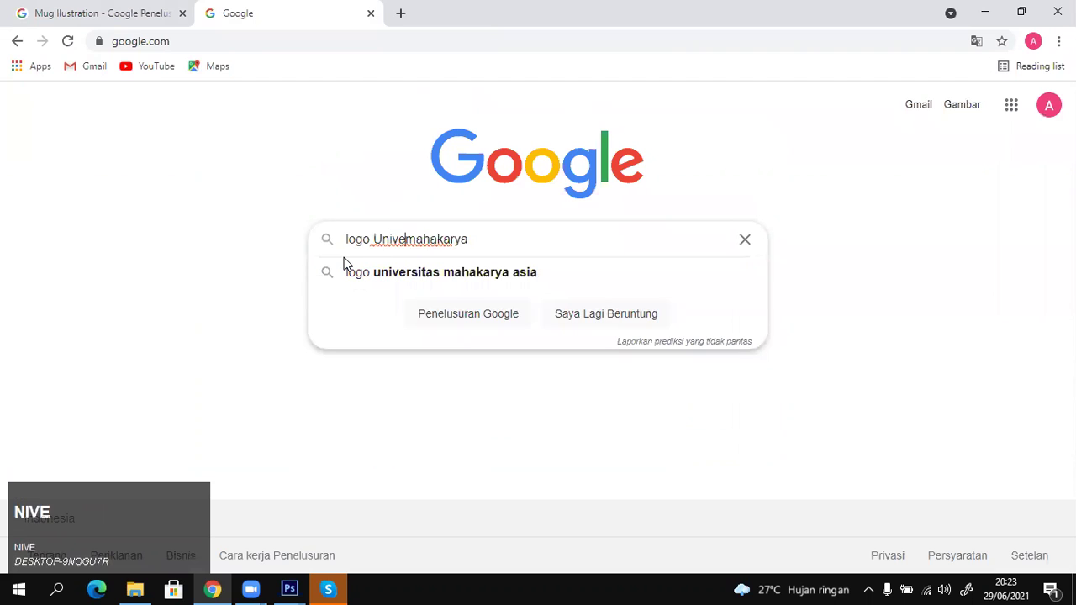
{"action": "type", "text": "itas"}
{"action": "key", "text": "Return"}
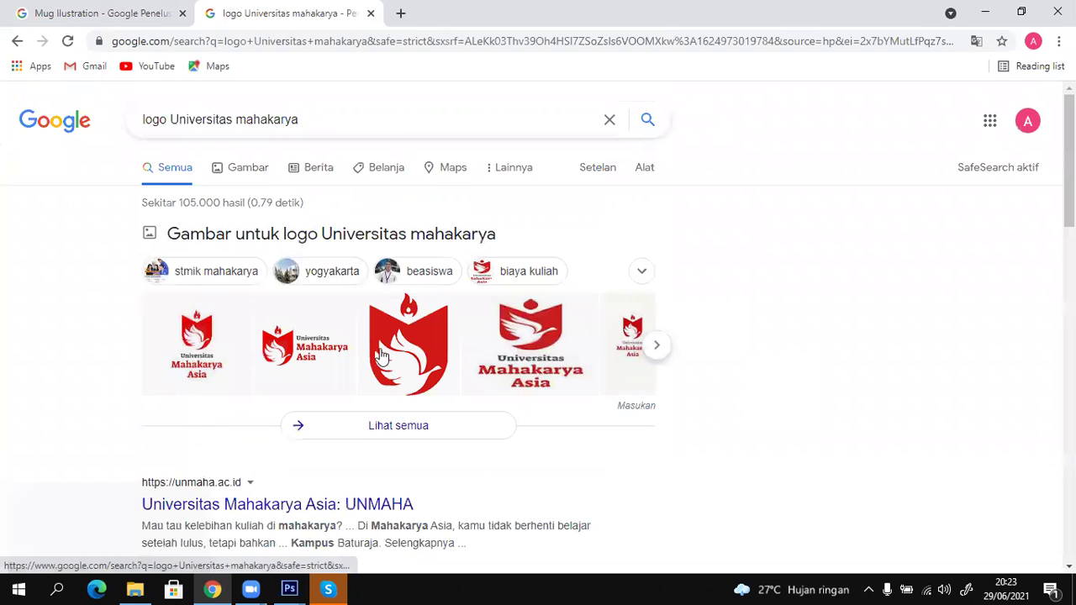
{"action": "left_click", "coordinate": [310, 305]}
{"action": "left_click", "coordinate": [91, 317]}
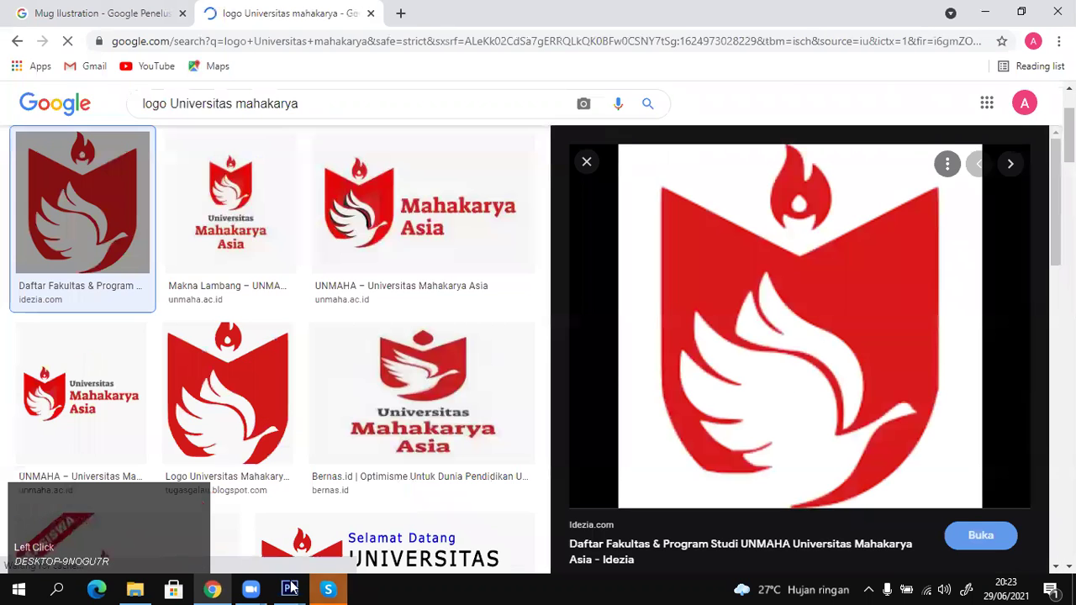
Switch to Photoshop, duplicate the logo from the shopping bag and place the copy in the blank area left of the mug.
{"action": "mouse_move", "coordinate": [289, 589]}
{"action": "left_click", "coordinate": [271, 534]}
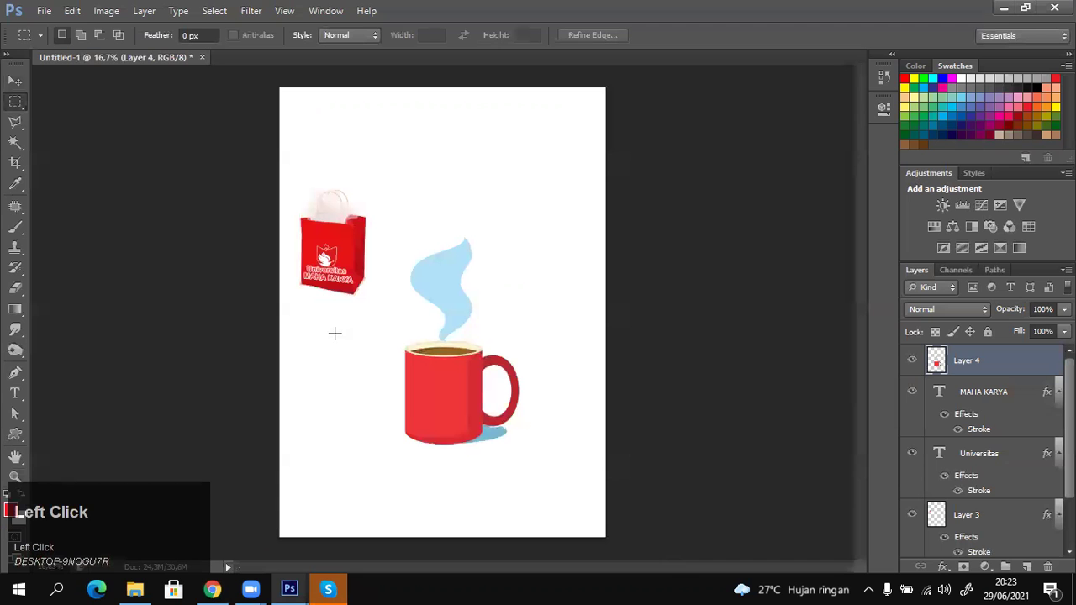
{"action": "key", "text": "z"}
{"action": "left_click", "coordinate": [353, 253]}
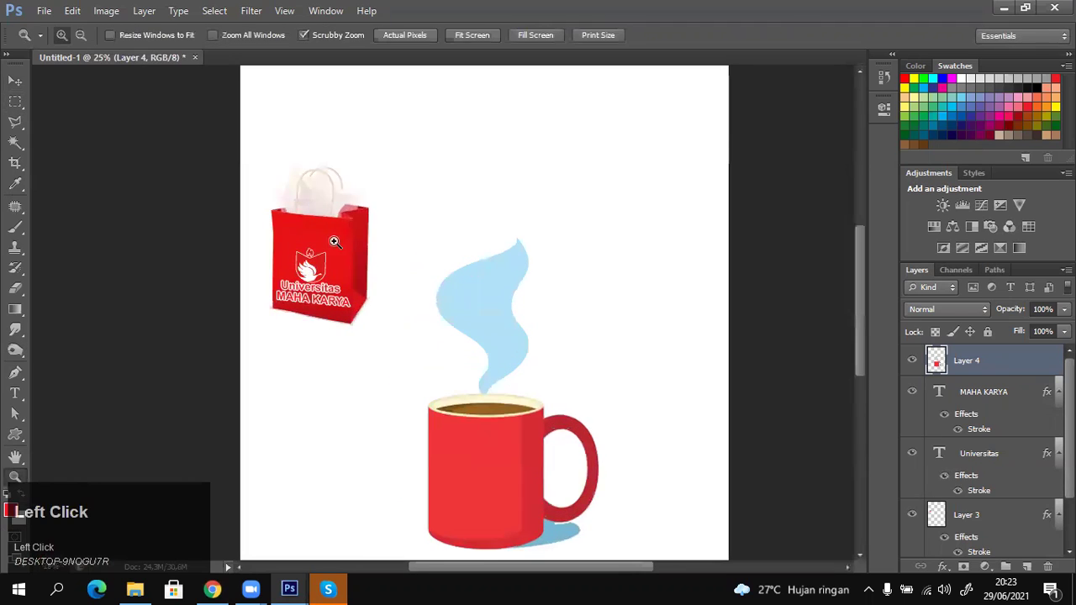
{"action": "key", "text": "v"}
{"action": "right_click", "coordinate": [302, 272]}
{"action": "left_click", "coordinate": [341, 280]}
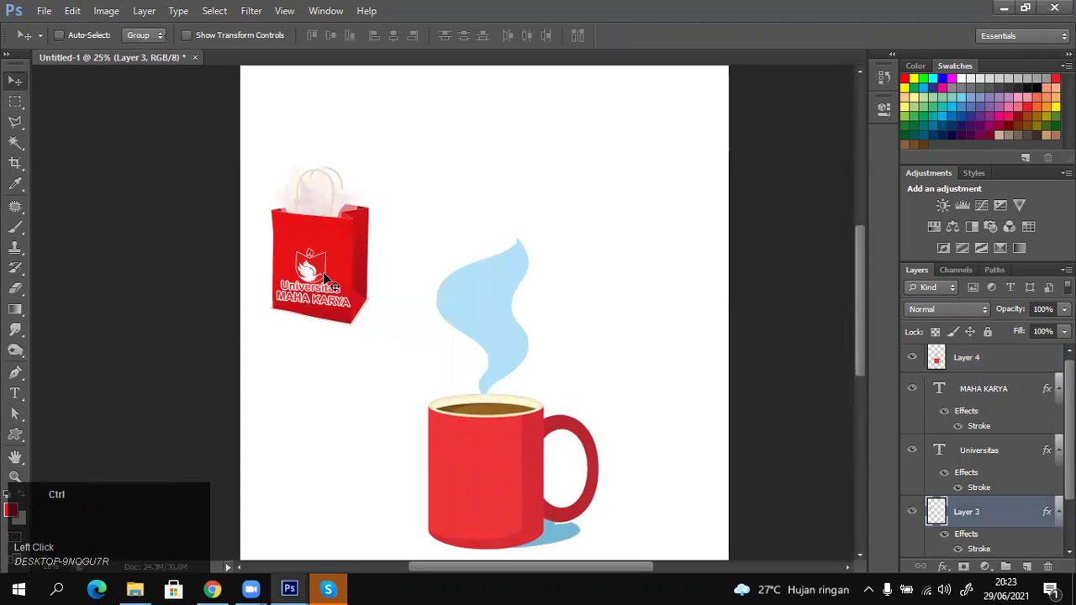
{"action": "left_click_drag", "start_coordinate": [316, 271], "coordinate": [410, 445]}
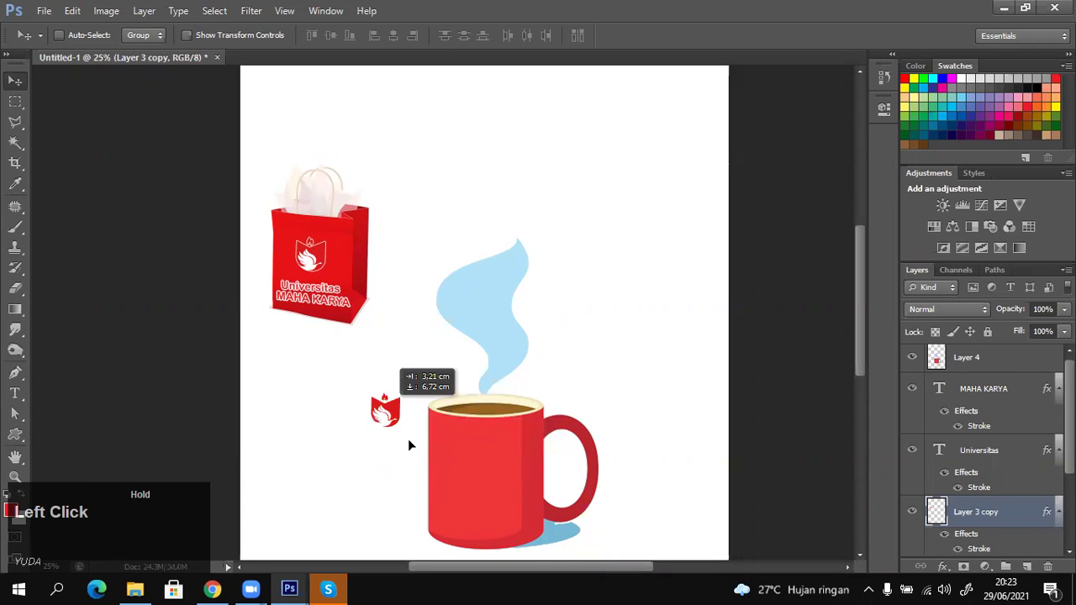
{"action": "left_click_drag", "start_coordinate": [474, 472], "coordinate": [392, 440]}
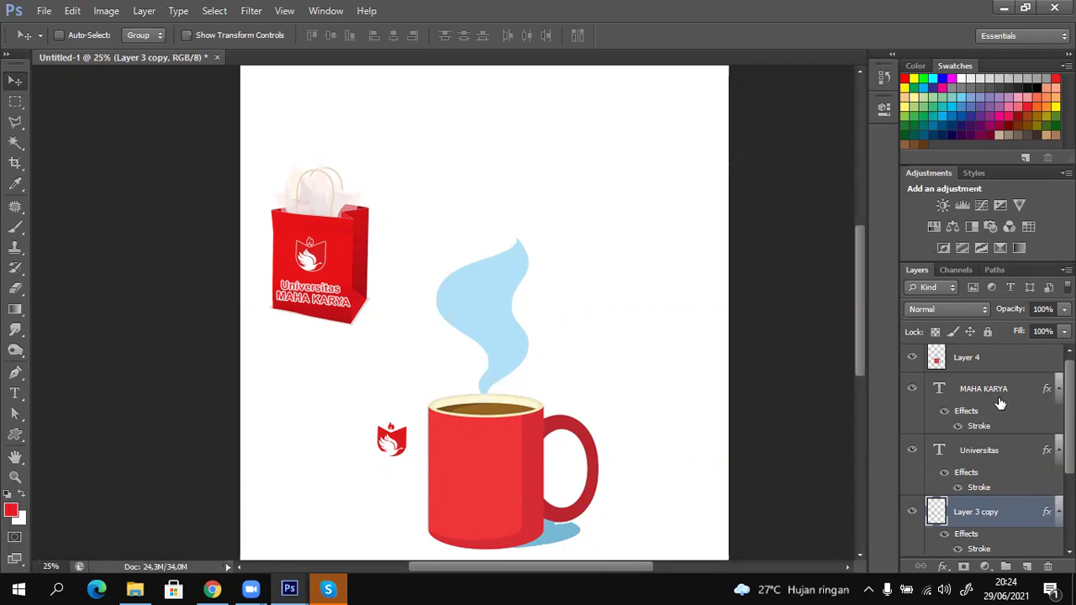
{"action": "left_click_drag", "start_coordinate": [406, 447], "coordinate": [364, 437]}
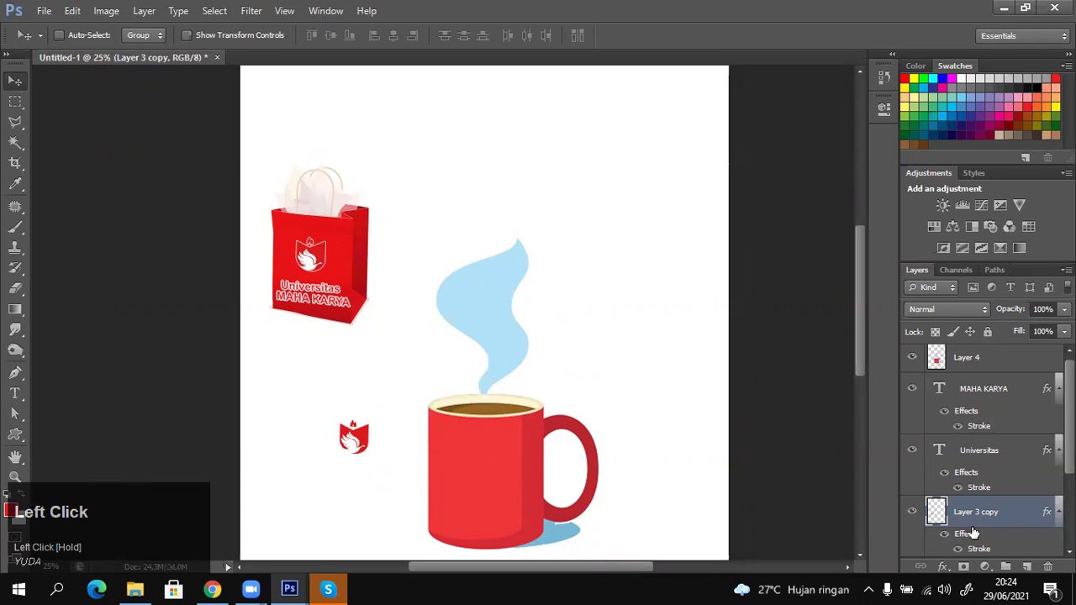
Move the logo copy above Layer 4 in the layer order, and place it enlarged on the front of the mug.
{"action": "left_click_drag", "start_coordinate": [996, 520], "coordinate": [990, 346]}
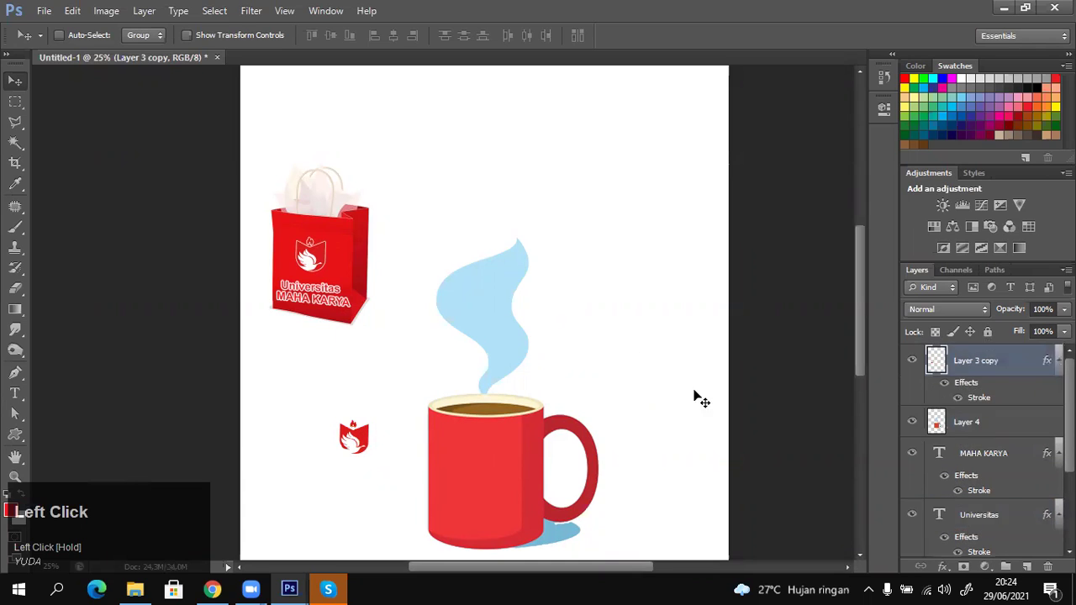
{"action": "left_click_drag", "start_coordinate": [370, 449], "coordinate": [506, 471]}
{"action": "key", "text": "ctrl+t"}
{"action": "key", "text": "Return"}
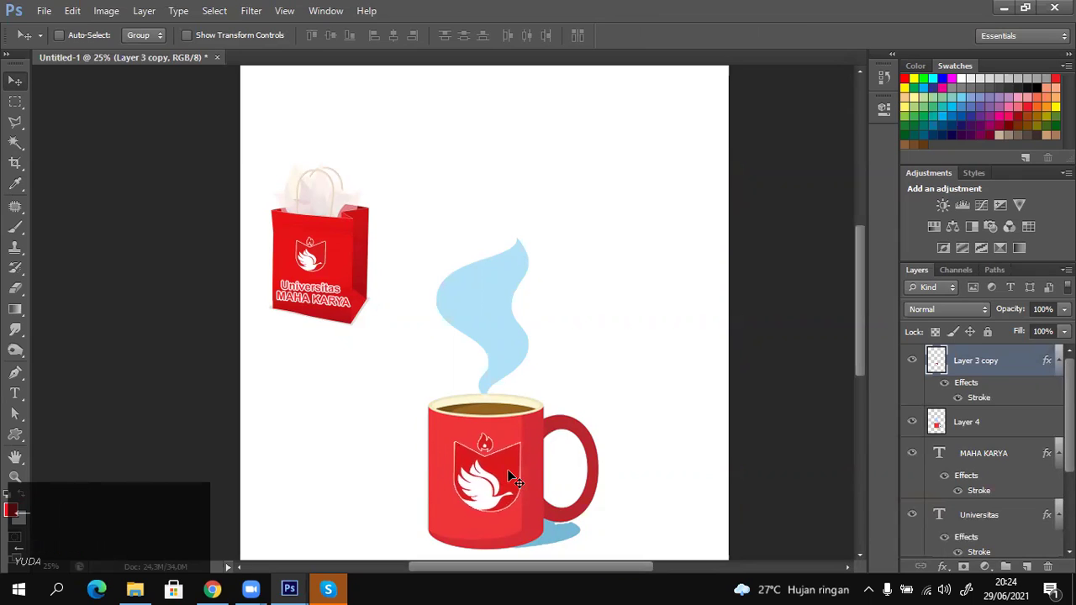
{"action": "scroll", "coordinate": [519, 473], "scroll_direction": "down", "scroll_amount": 3}
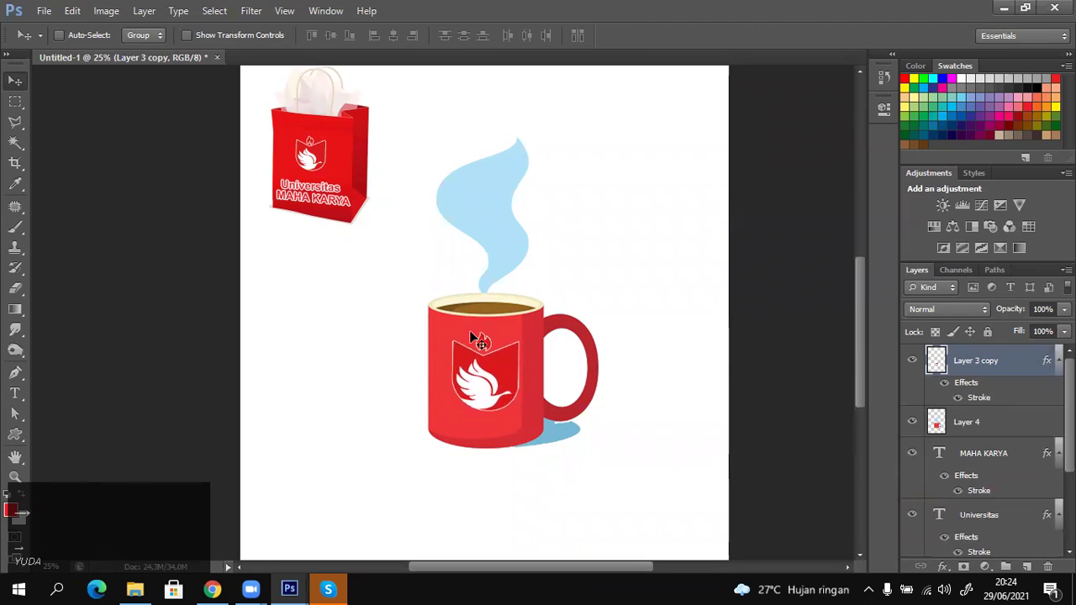
{"action": "left_click", "coordinate": [473, 341], "text": "alt"}
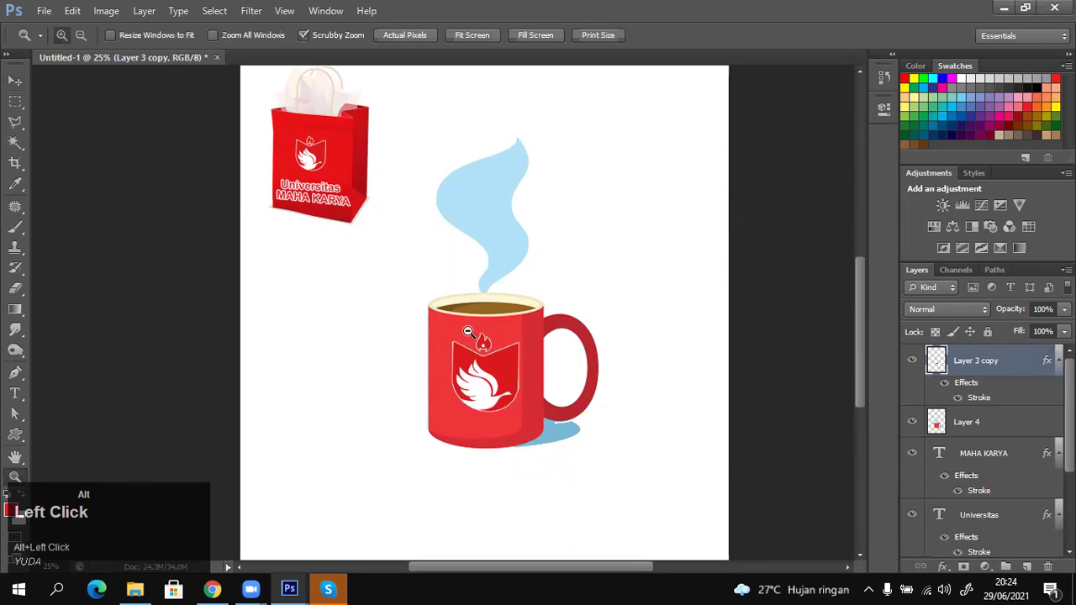
Move the mug and its logo up together beside the shopping bag, scaled down to about 56%.
{"action": "right_click", "coordinate": [469, 429], "text": "shift"}
{"action": "left_click", "coordinate": [485, 440]}
{"action": "left_click_drag", "start_coordinate": [485, 440], "coordinate": [497, 243]}
{"action": "key", "text": "ctrl+t"}
{"action": "left_click_drag", "start_coordinate": [470, 293], "coordinate": [471, 344]}
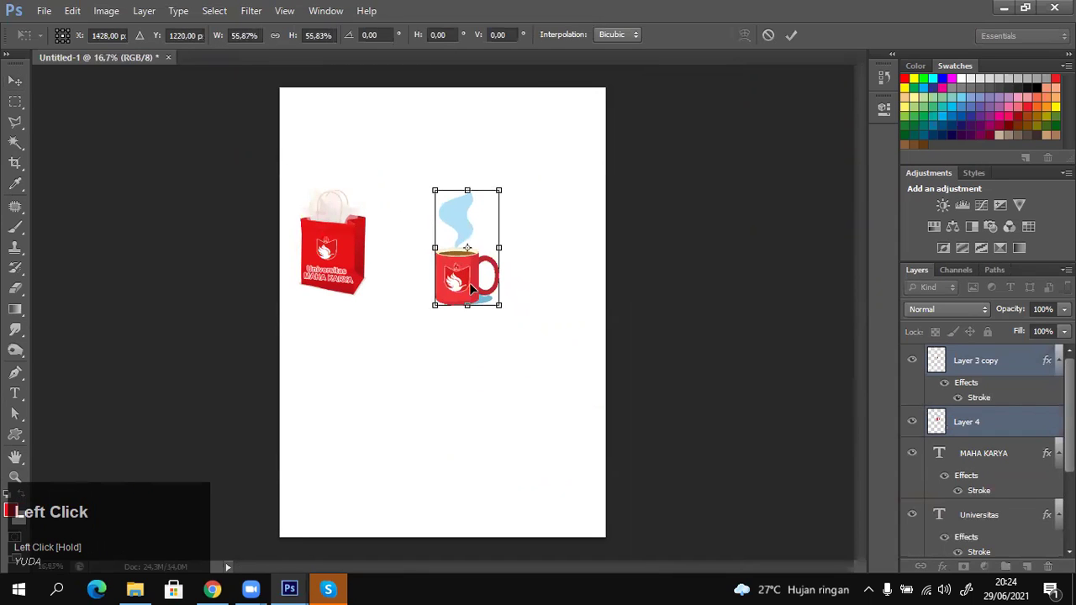
{"action": "key", "text": "Return"}
Make Layer 4 active and reduce the Eraser size to 500 px.
{"action": "right_click", "coordinate": [452, 237]}
{"action": "left_click", "coordinate": [507, 224]}
{"action": "key", "text": "e"}
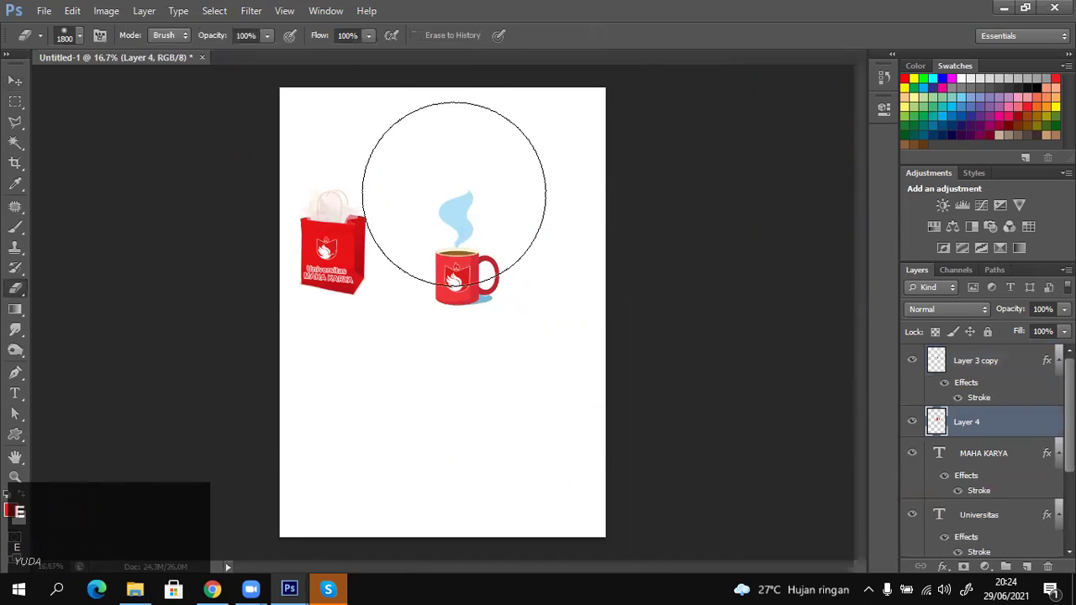
{"action": "key", "text": "bracketleft"}
{"action": "key", "text": "bracketleft"}
{"action": "key", "text": "bracketleft"}
{"action": "key", "text": "bracketleft"}
{"action": "key", "text": "bracketleft"}
{"action": "key", "text": "bracketleft"}
{"action": "key", "text": "bracketleft"}
{"action": "key", "text": "bracketleft"}
{"action": "key", "text": "bracketleft"}
{"action": "key", "text": "bracketleft"}
{"action": "key", "text": "bracketleft"}
{"action": "key", "text": "bracketleft"}
{"action": "key", "text": "bracketleft"}
Erase the blue steam above the mug, using a hard round eraser tip.
{"action": "left_click", "coordinate": [481, 197]}
{"action": "right_click", "coordinate": [544, 239]}
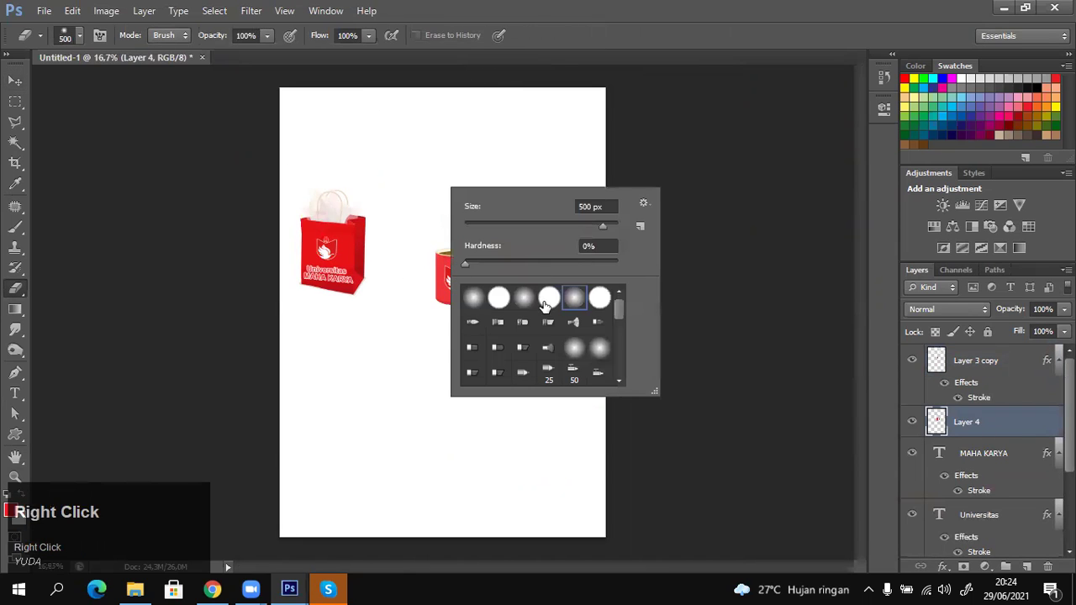
{"action": "left_click", "coordinate": [546, 308]}
{"action": "left_click", "coordinate": [461, 213]}
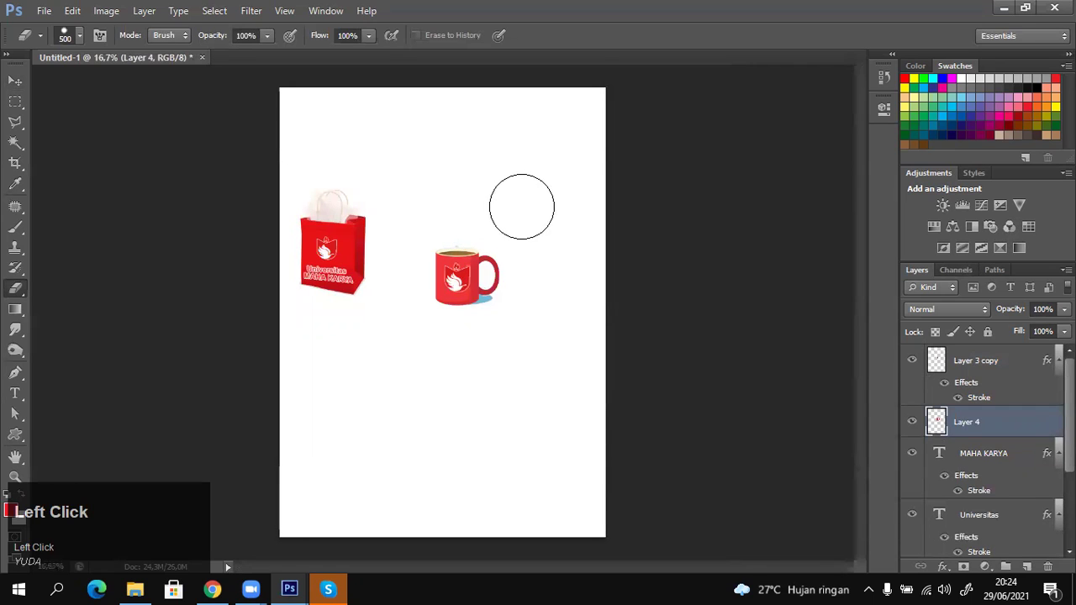
Erase the leftover bit of steam just above the mug's rim.
{"action": "key", "text": "z"}
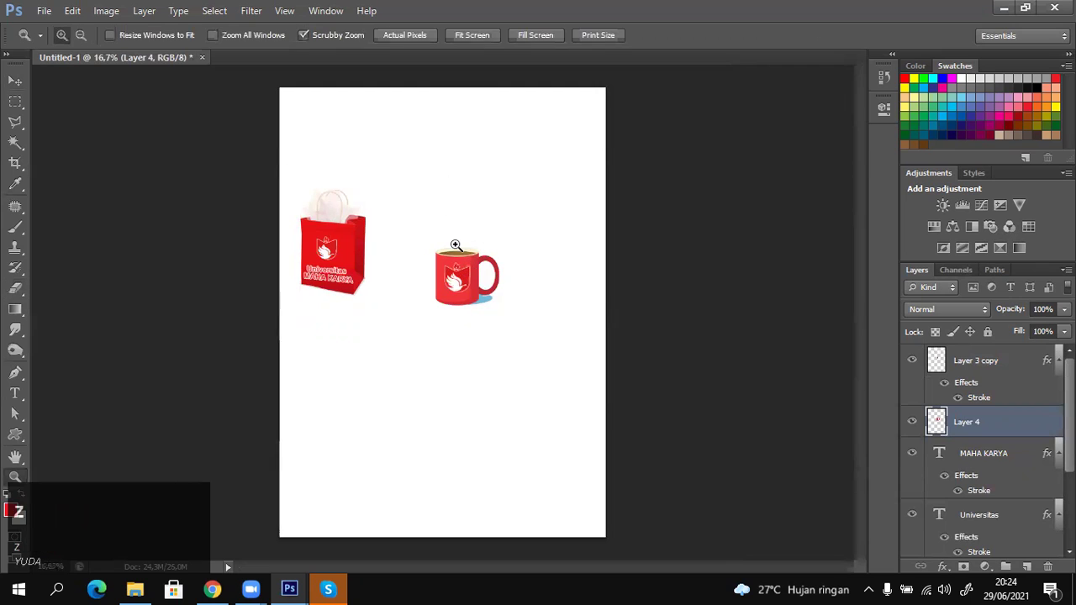
{"action": "left_click", "coordinate": [456, 245]}
{"action": "left_click_drag", "start_coordinate": [456, 244], "coordinate": [547, 257]}
{"action": "key", "text": "e"}
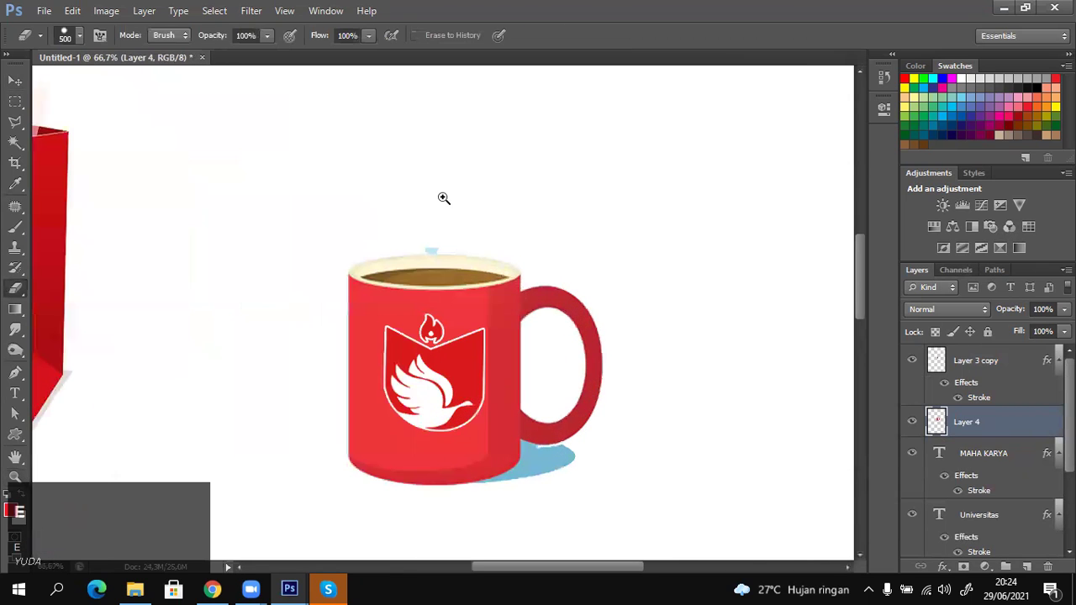
{"action": "left_click", "coordinate": [428, 124]}
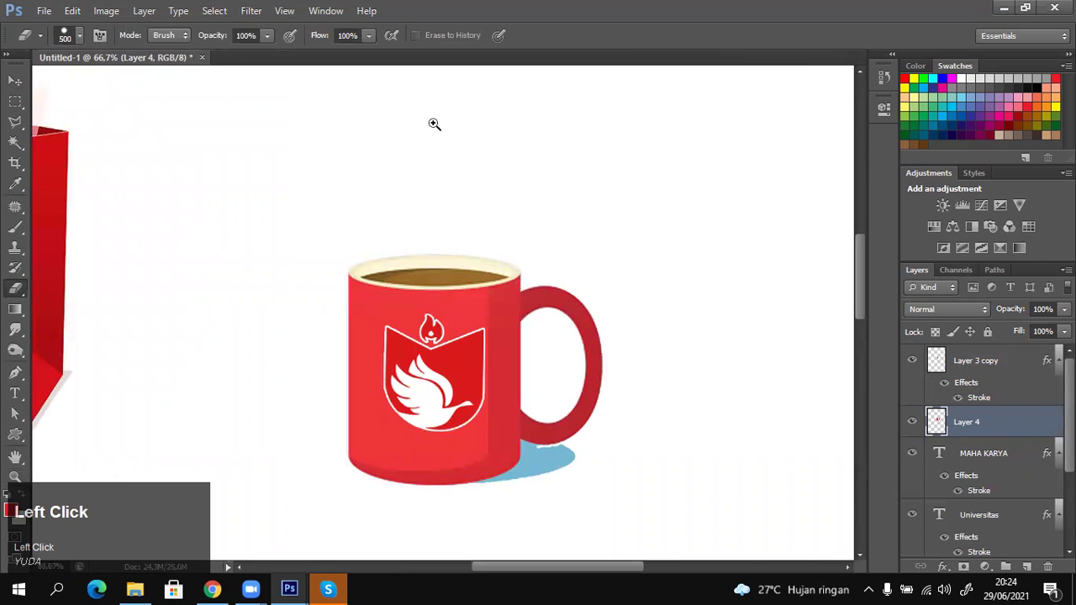
Add the mug's logo, Layer 3 copy, to the layer selection alongside Layer 4.
{"action": "key", "text": "z"}
{"action": "left_click", "coordinate": [615, 371], "text": "alt"}
{"action": "key", "text": "v"}
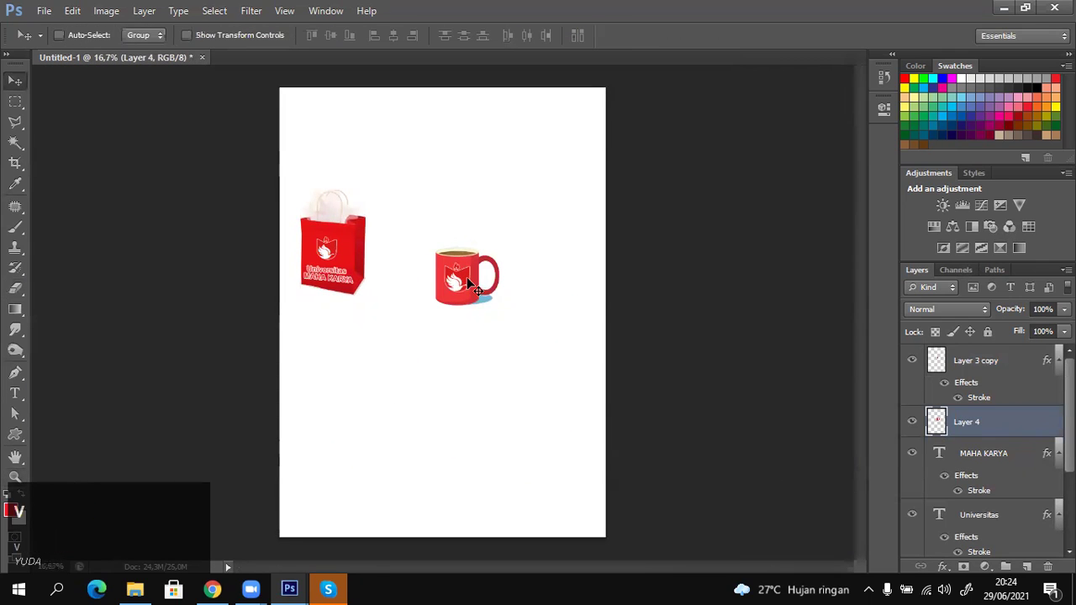
{"action": "right_click", "coordinate": [462, 280], "text": "shift"}
{"action": "left_click", "coordinate": [471, 295], "text": "shift"}
{"action": "right_click", "coordinate": [463, 300], "text": "shift"}
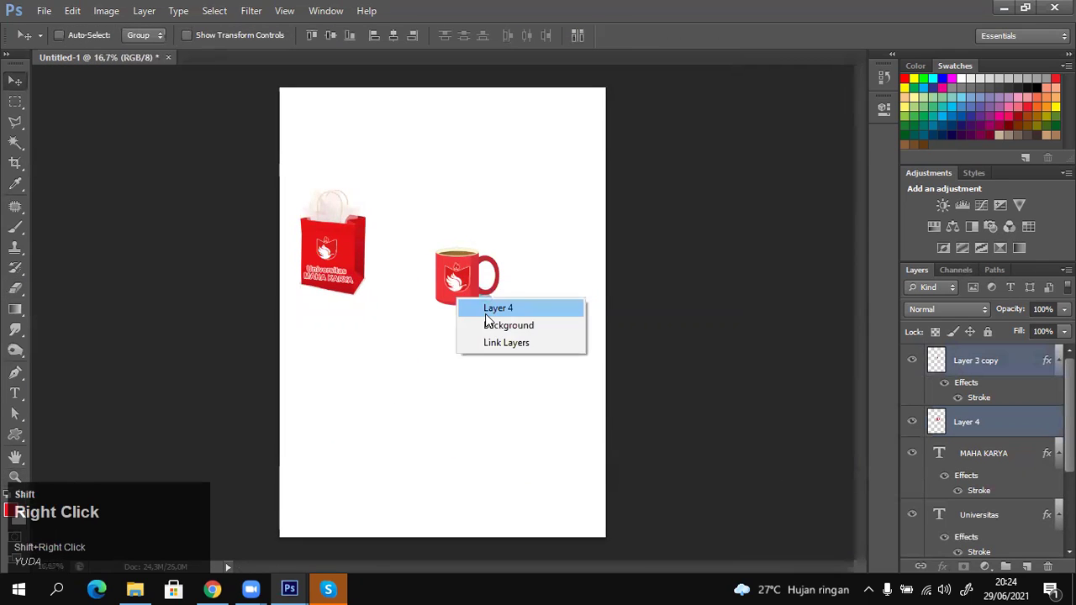
{"action": "left_click", "coordinate": [498, 308], "text": "shift"}
{"action": "left_click_drag", "start_coordinate": [419, 188], "coordinate": [420, 180]}
{"action": "key", "text": "ctrl+z"}
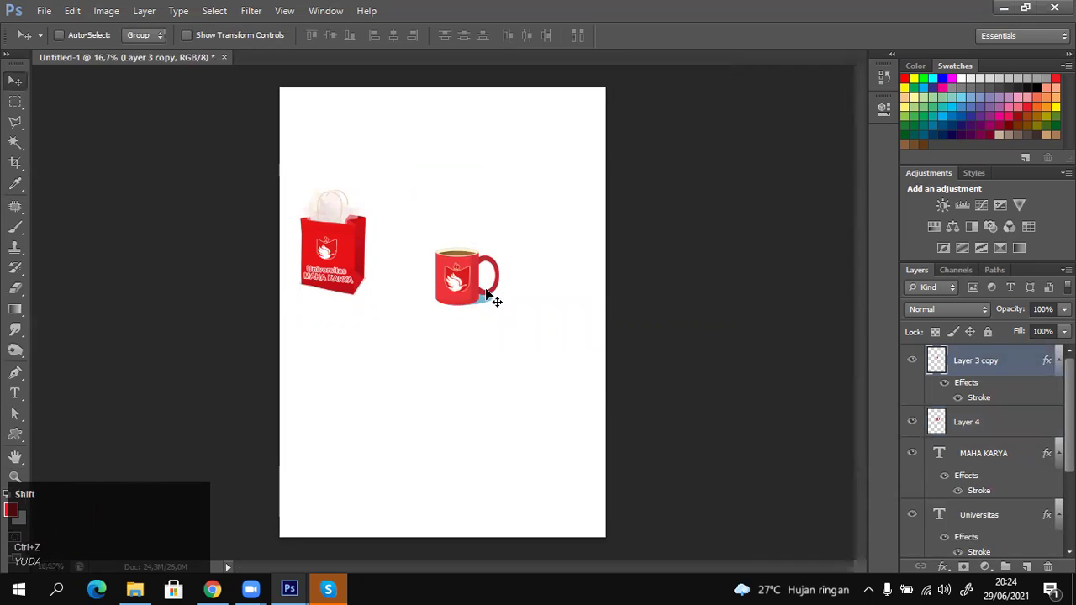
Add Layer 4 to the selection and move the mug with its logo above the shopping bag.
{"action": "right_click", "coordinate": [487, 290], "text": "shift"}
{"action": "right_click", "coordinate": [491, 261], "text": "shift"}
{"action": "left_click", "coordinate": [496, 266], "text": "shift"}
{"action": "left_click_drag", "start_coordinate": [495, 267], "coordinate": [370, 154]}
{"action": "left_click_drag", "start_coordinate": [365, 126], "coordinate": [366, 118]}
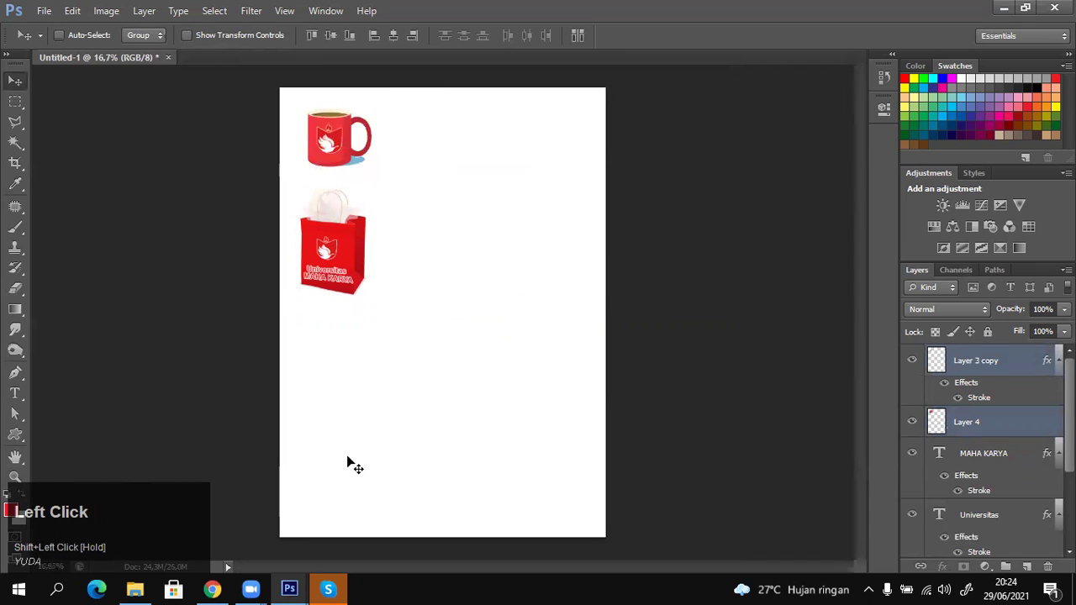
Switch to Chrome and change the image search to "umbrella Ilustration".
{"action": "left_click", "coordinate": [212, 590]}
{"action": "left_click", "coordinate": [84, 12]}
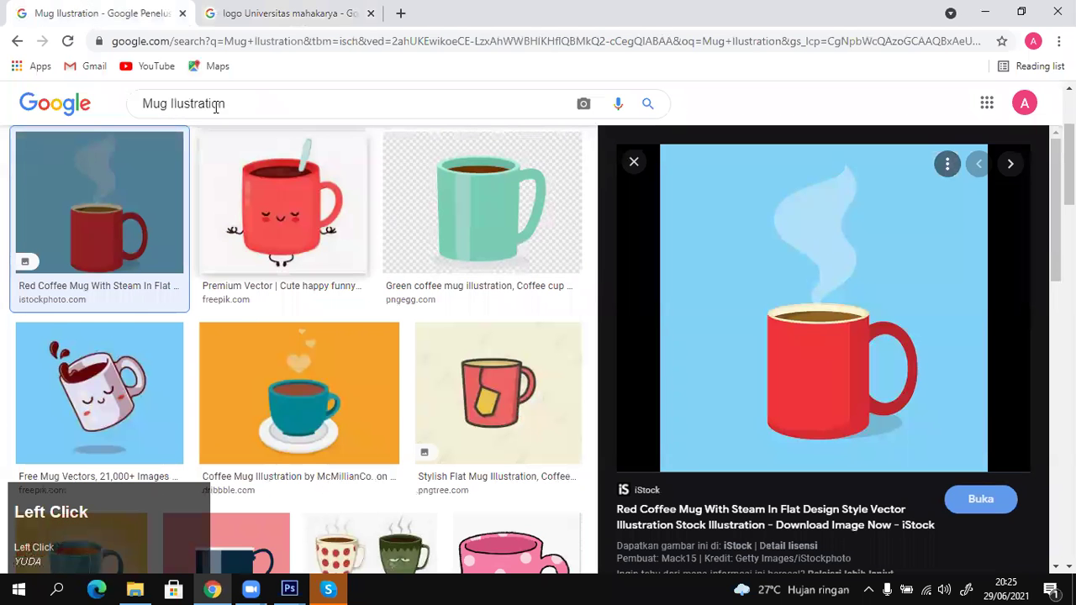
{"action": "double_click", "coordinate": [165, 103]}
{"action": "type", "text": "umbrella"}
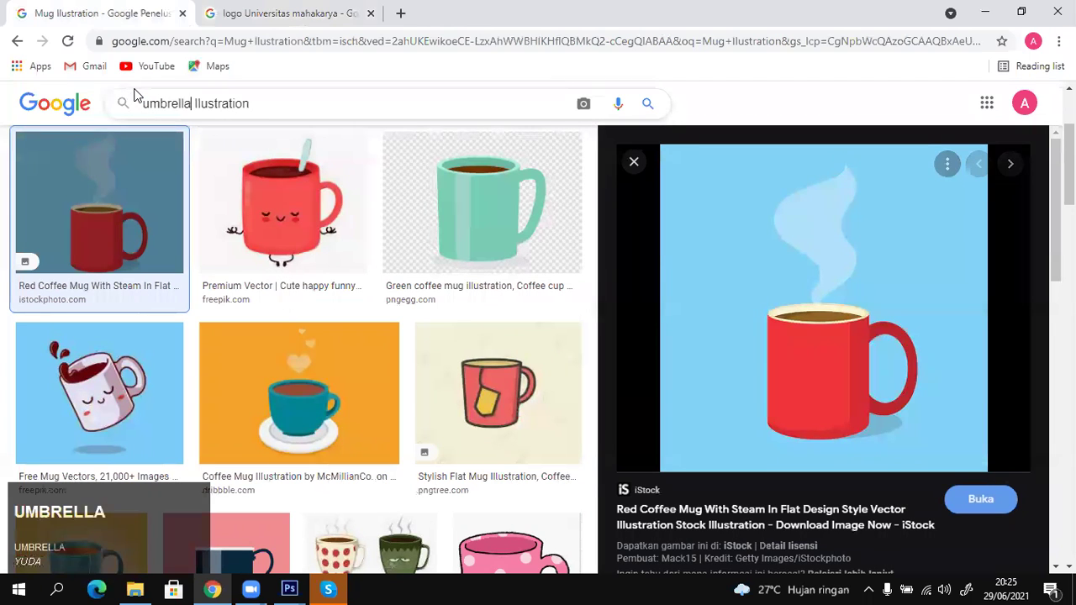
{"action": "key", "text": "Return"}
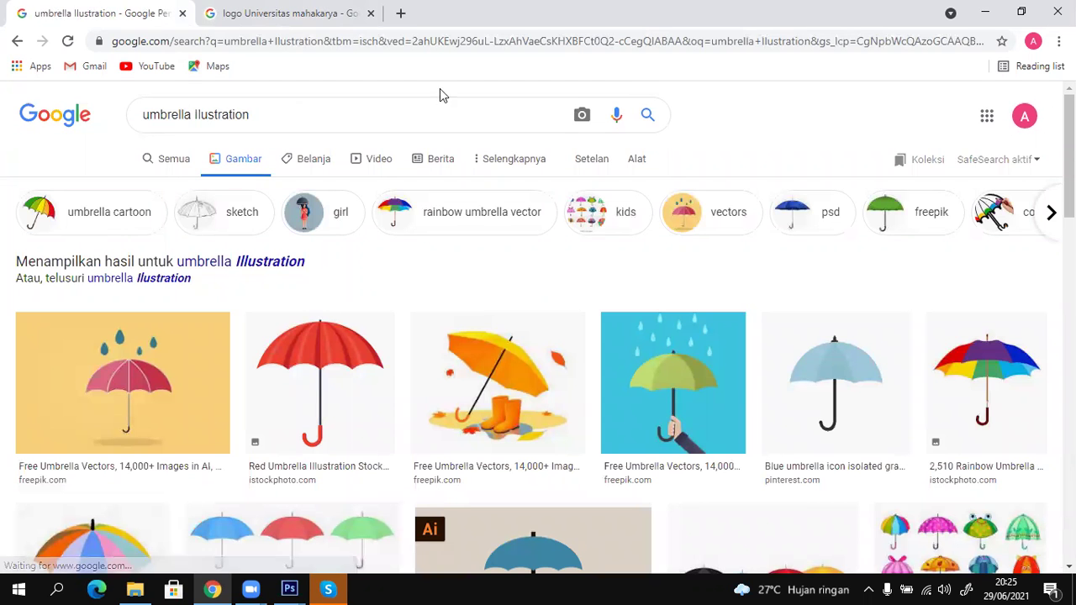
Open the iStock result showing five blue umbrellas with orange handles and copy its image.
{"action": "scroll", "coordinate": [471, 269], "scroll_direction": "down", "scroll_amount": 4}
{"action": "scroll", "coordinate": [491, 259], "scroll_direction": "down", "scroll_amount": 2}
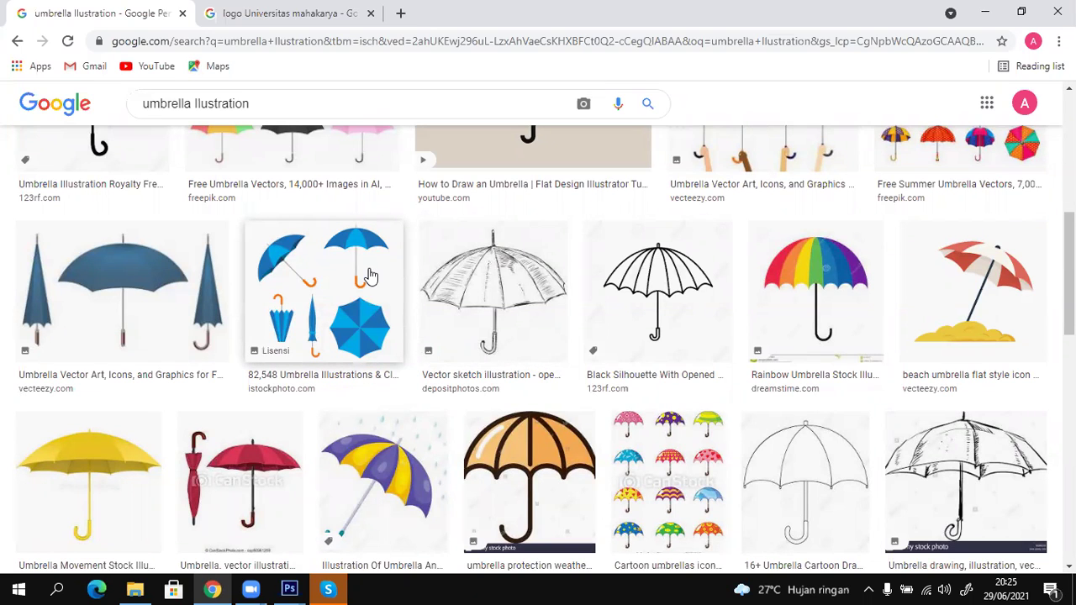
{"action": "left_click", "coordinate": [370, 320]}
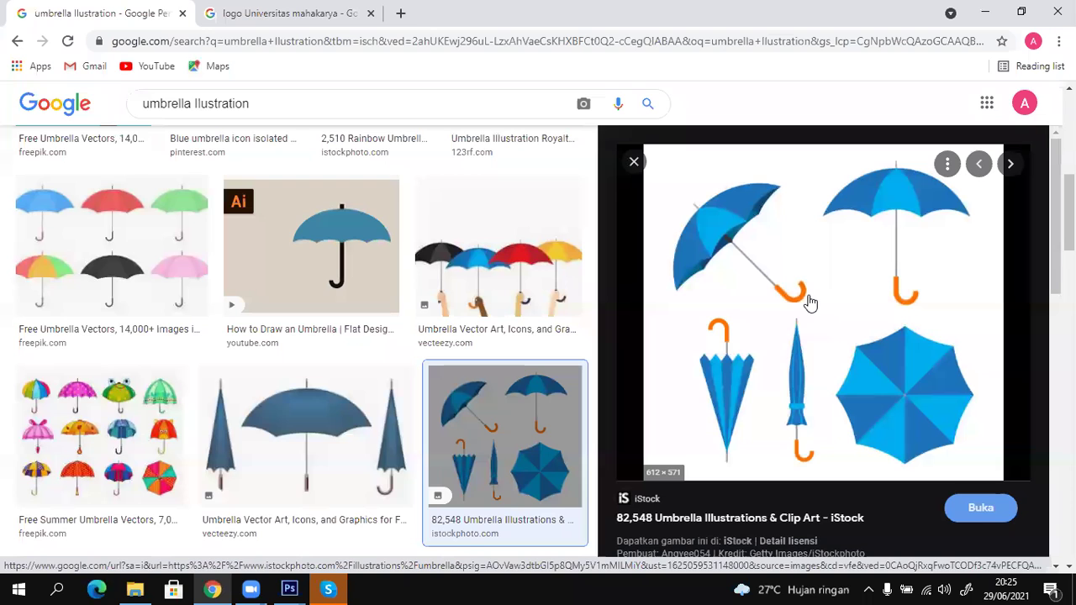
{"action": "right_click", "coordinate": [747, 301]}
{"action": "left_click", "coordinate": [793, 485]}
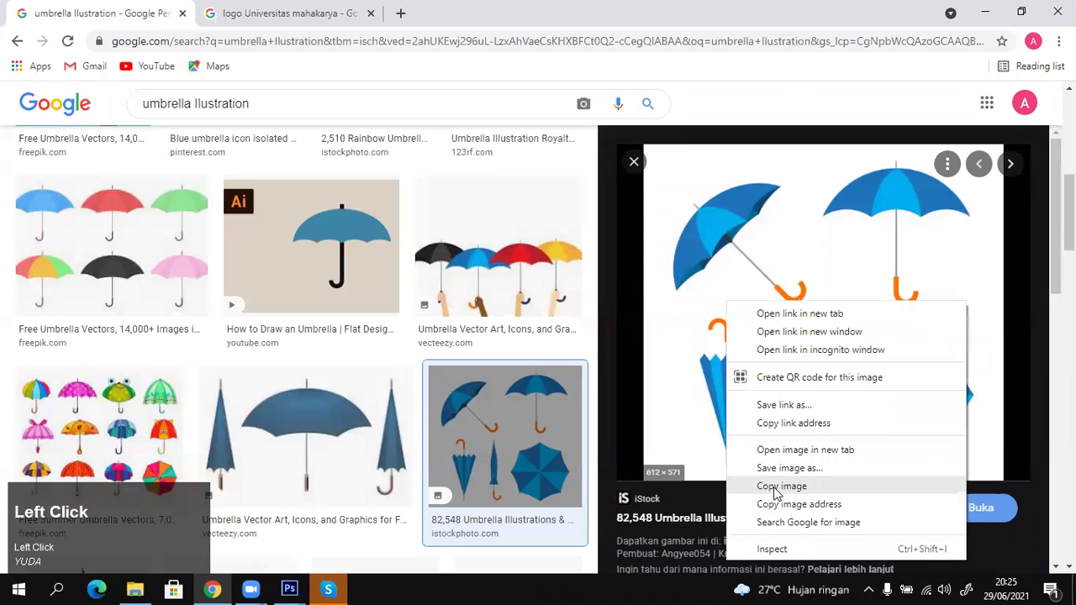
Switch to Photoshop, paste the umbrella image and enlarge it to nearly the full width of the page.
{"action": "left_click", "coordinate": [290, 589]}
{"action": "left_click", "coordinate": [254, 519]}
{"action": "key", "text": "ctrl+v"}
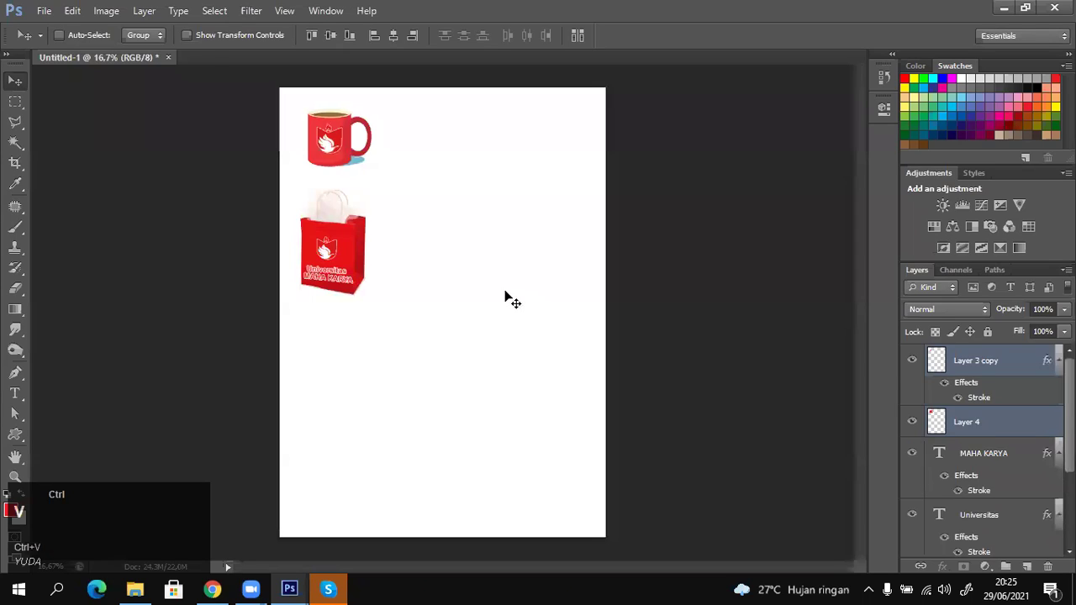
{"action": "key", "text": "ctrl+t"}
{"action": "left_click_drag", "start_coordinate": [483, 271], "coordinate": [572, 159]}
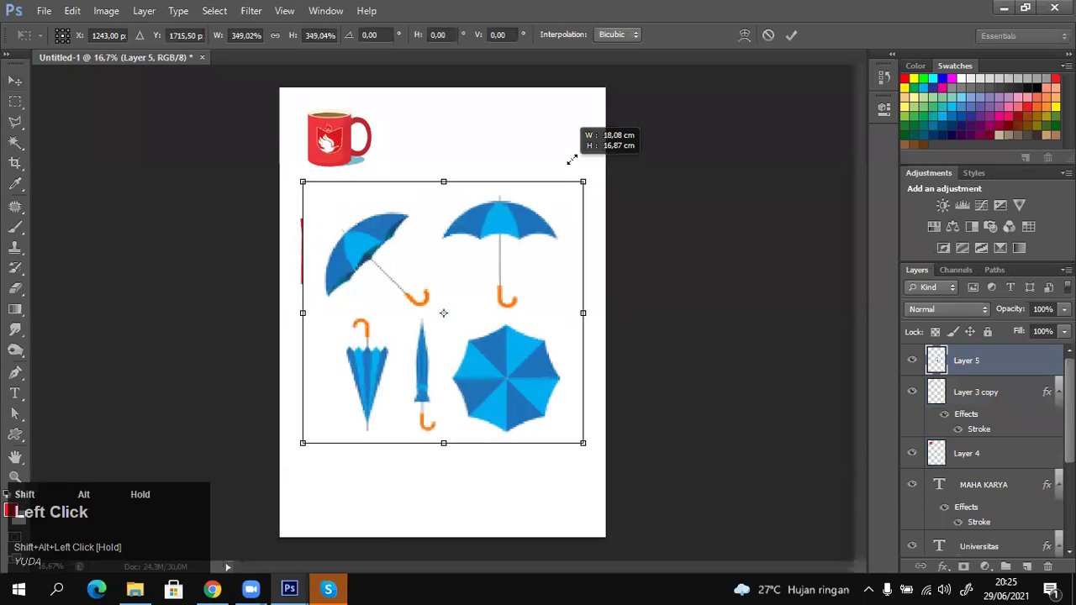
{"action": "key", "text": "Return"}
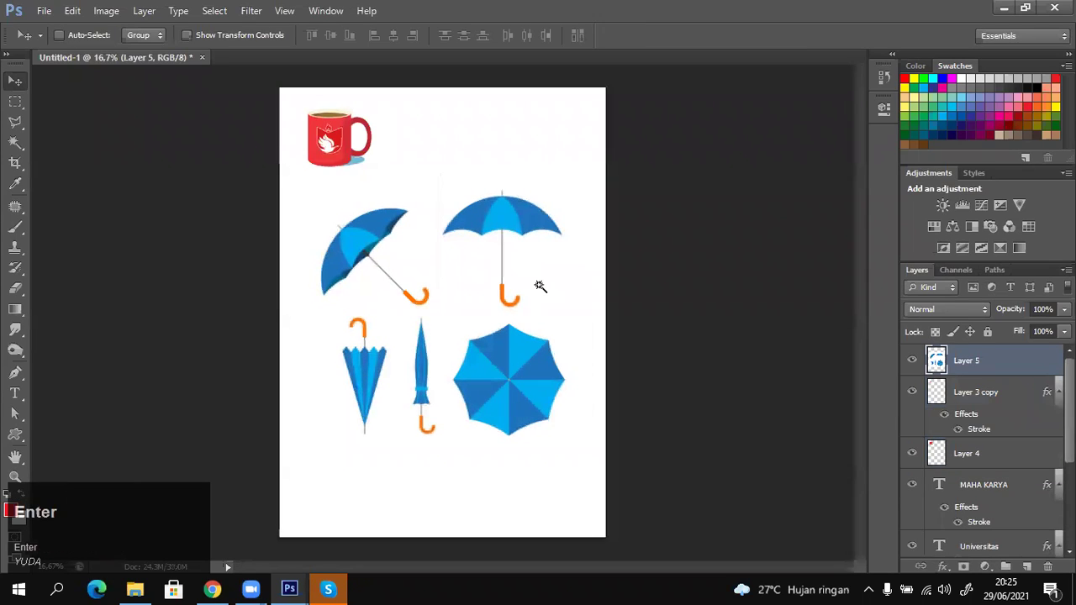
Delete the white background around the umbrellas with a Magic Wand selection, and clear the selection.
{"action": "key", "text": "w"}
{"action": "left_click", "coordinate": [540, 287]}
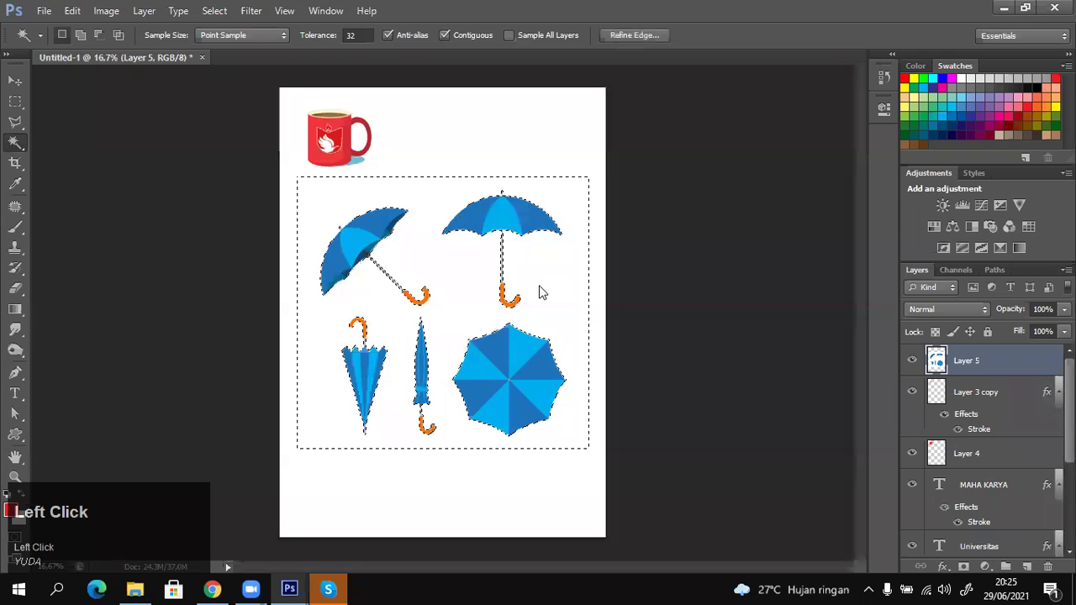
{"action": "key", "text": "Delete"}
{"action": "key", "text": "m"}
{"action": "left_click", "coordinate": [690, 264]}
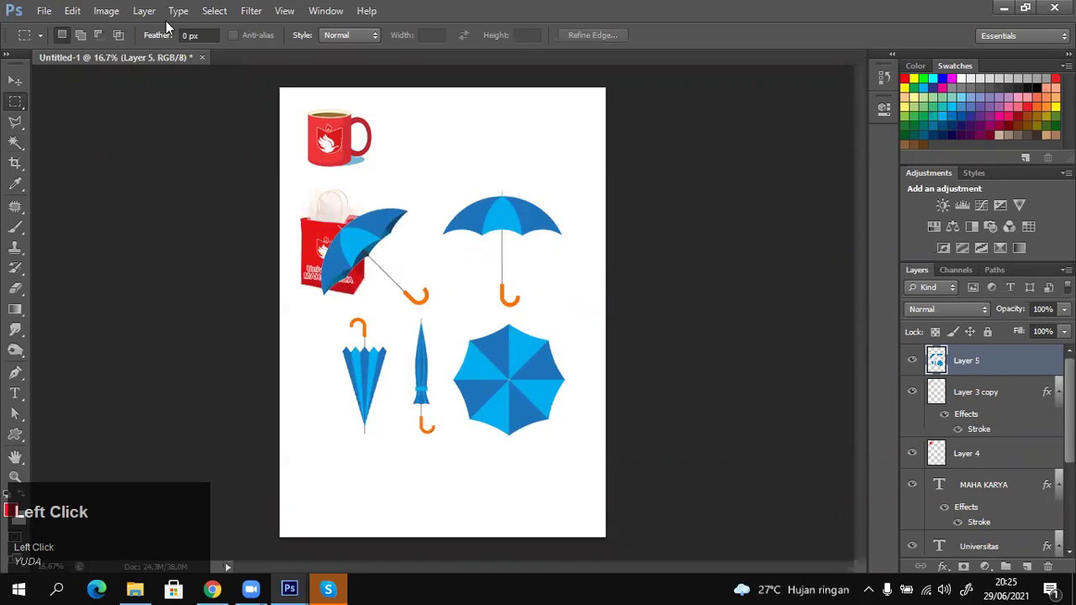
Try recolouring the umbrellas red with a Hue/Saturation hue of +155, and undo the adjustment.
{"action": "left_click", "coordinate": [108, 11]}
{"action": "mouse_move", "coordinate": [132, 59]}
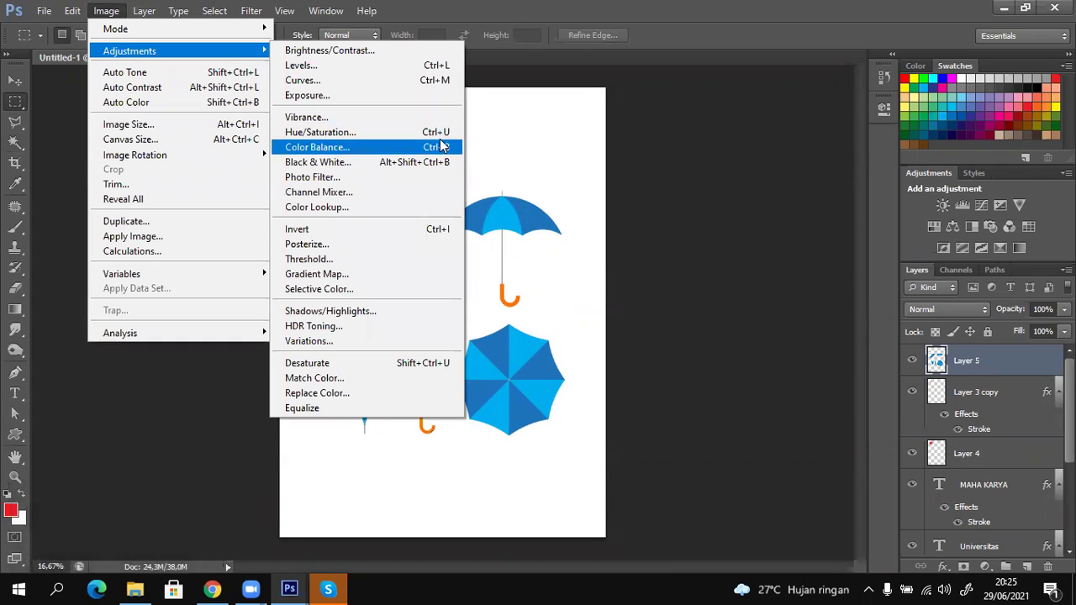
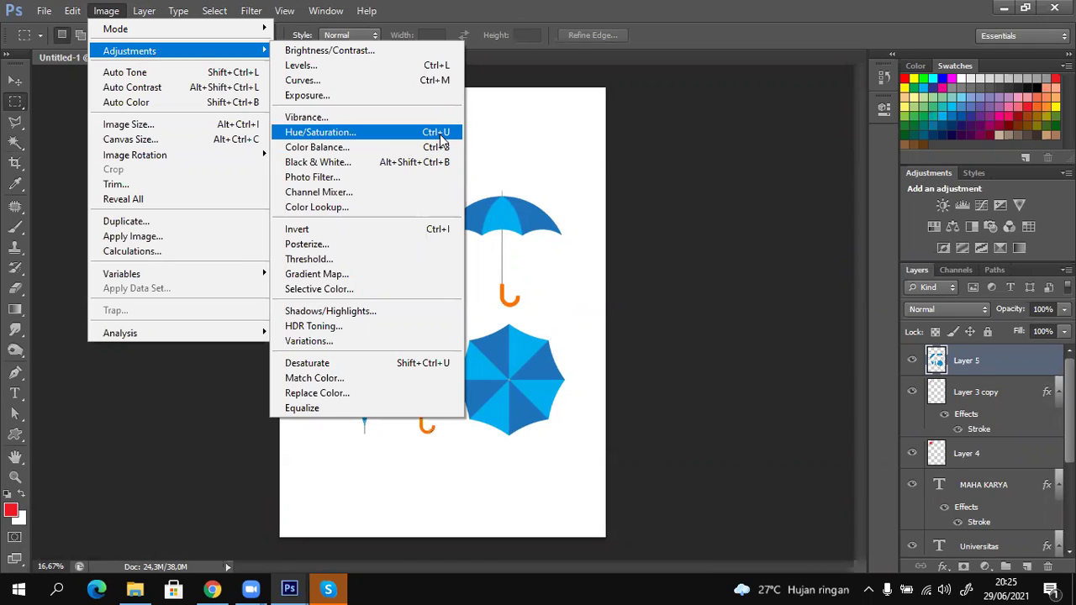
{"action": "left_click", "coordinate": [361, 132]}
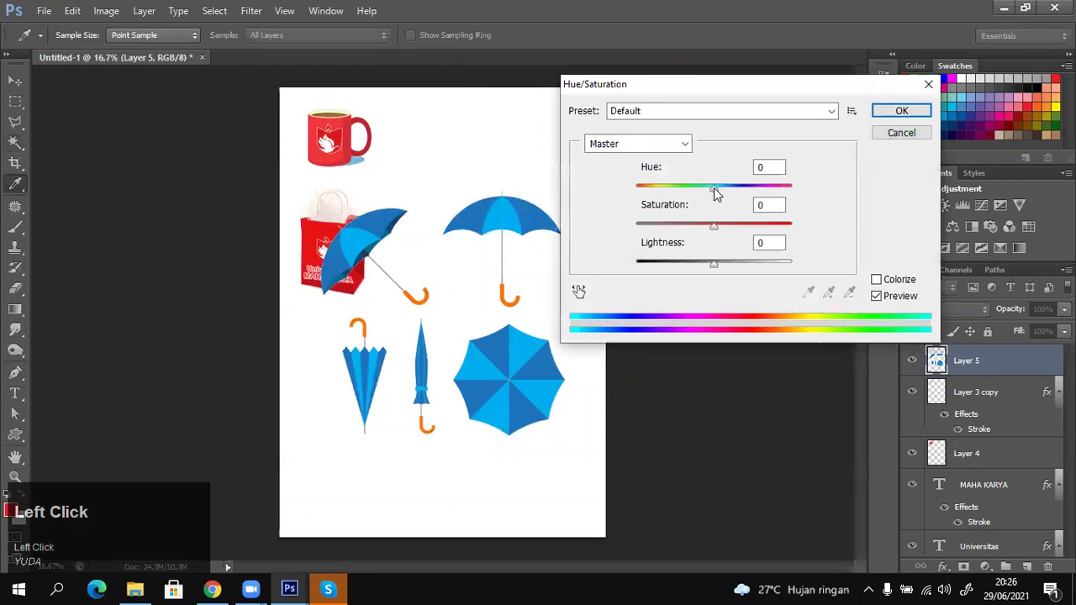
{"action": "left_click_drag", "start_coordinate": [716, 190], "coordinate": [781, 204]}
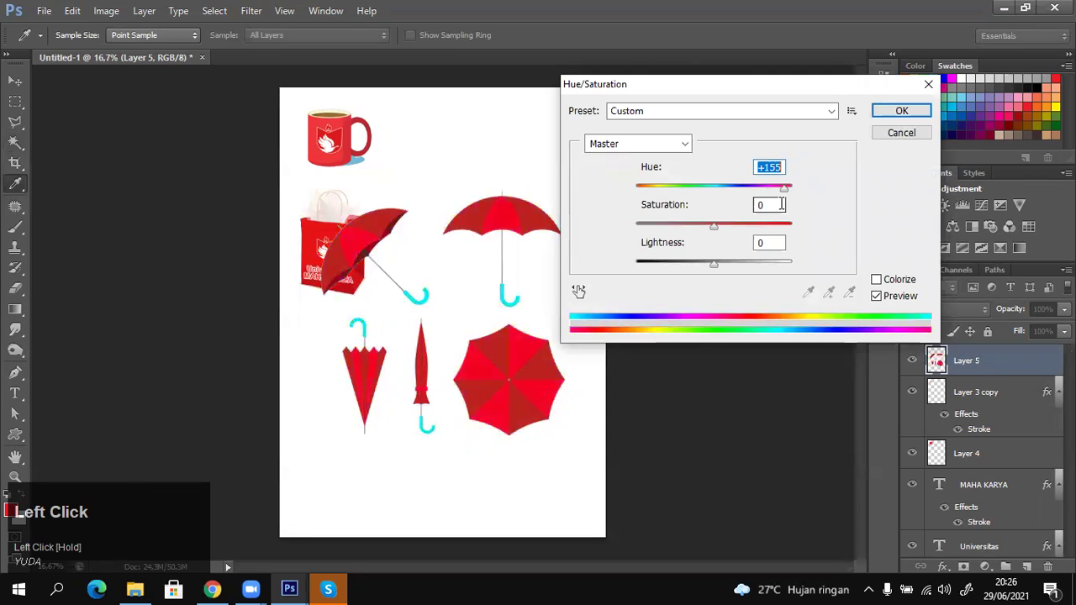
{"action": "left_click", "coordinate": [899, 110]}
{"action": "key", "text": "m"}
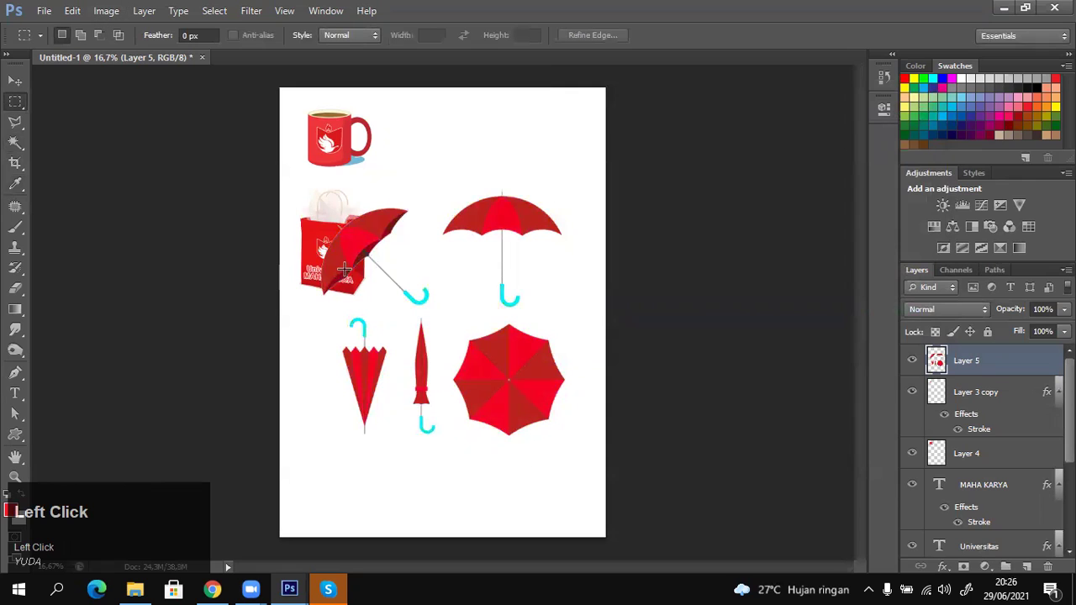
{"action": "key", "text": "ctrl+z"}
Try painting the dark blue panels of the upright open umbrella red inside Magic Wand selections.
{"action": "key", "text": "z"}
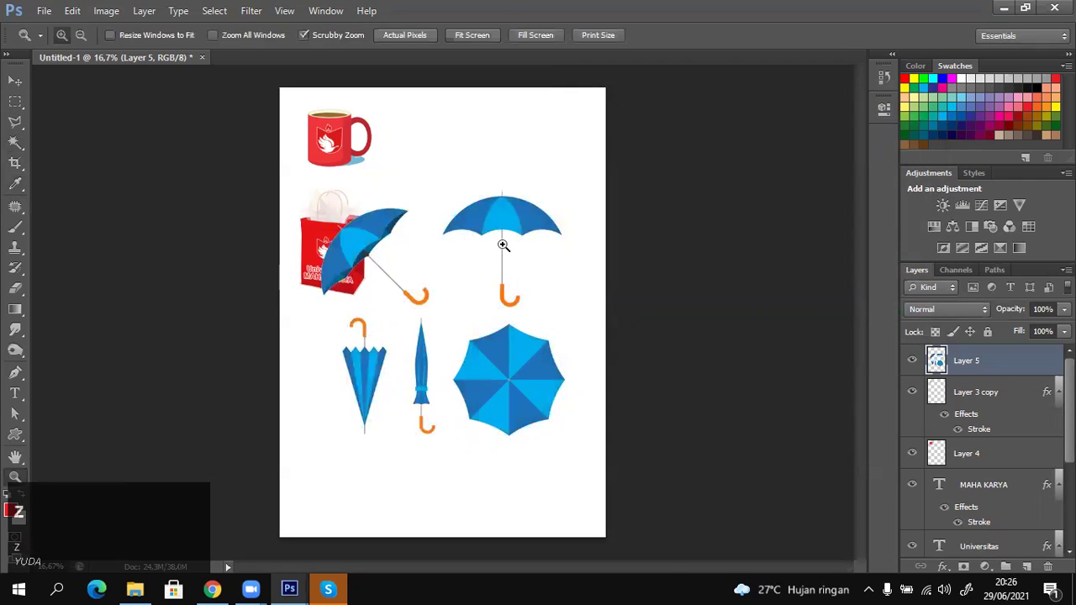
{"action": "left_click", "coordinate": [504, 242]}
{"action": "key", "text": "w"}
{"action": "left_click", "coordinate": [547, 207]}
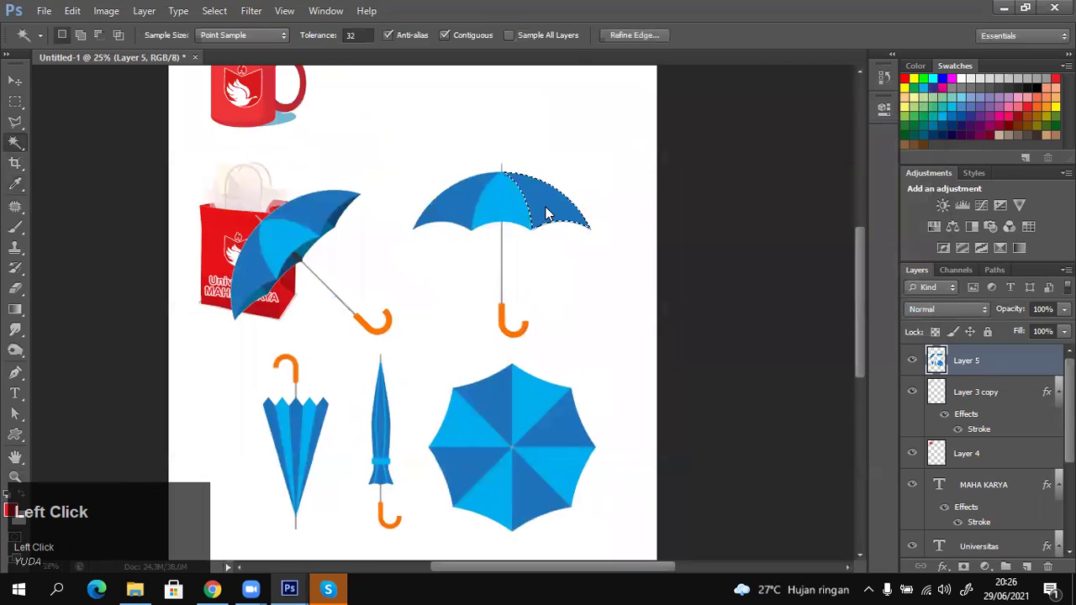
{"action": "key", "text": "b"}
{"action": "left_click", "coordinate": [518, 202]}
{"action": "key", "text": "w"}
{"action": "left_click", "coordinate": [442, 204]}
{"action": "key", "text": "b"}
{"action": "left_click", "coordinate": [496, 190]}
Undo the red painting on the umbrella panels and clear the selection.
{"action": "key", "text": "ctrl+alt+z"}
{"action": "key", "text": "ctrl+alt+z"}
{"action": "key", "text": "ctrl+alt+z"}
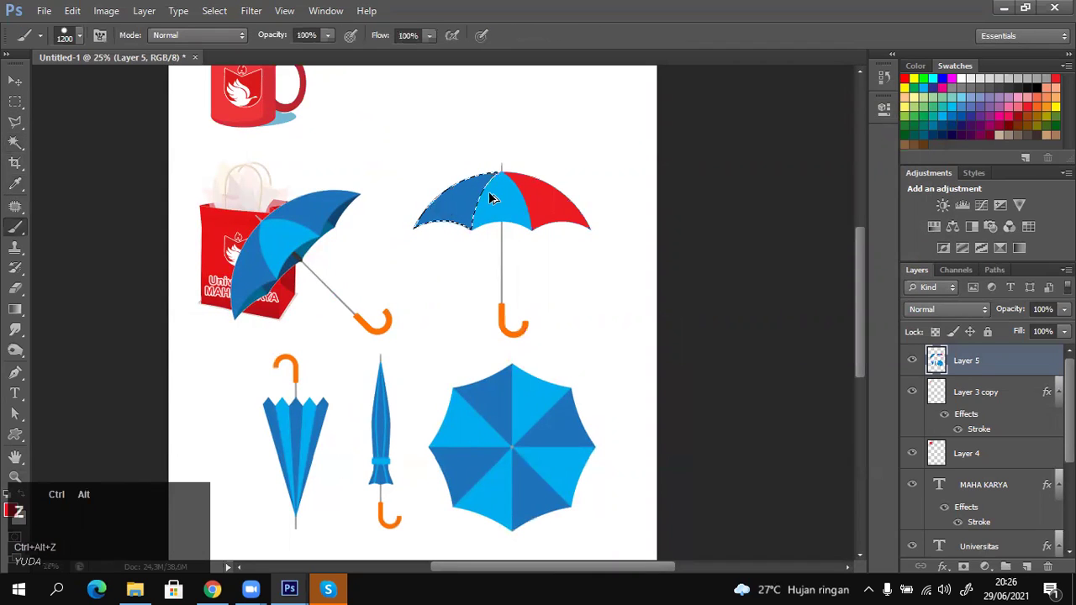
{"action": "key", "text": "m"}
{"action": "left_click", "coordinate": [566, 306]}
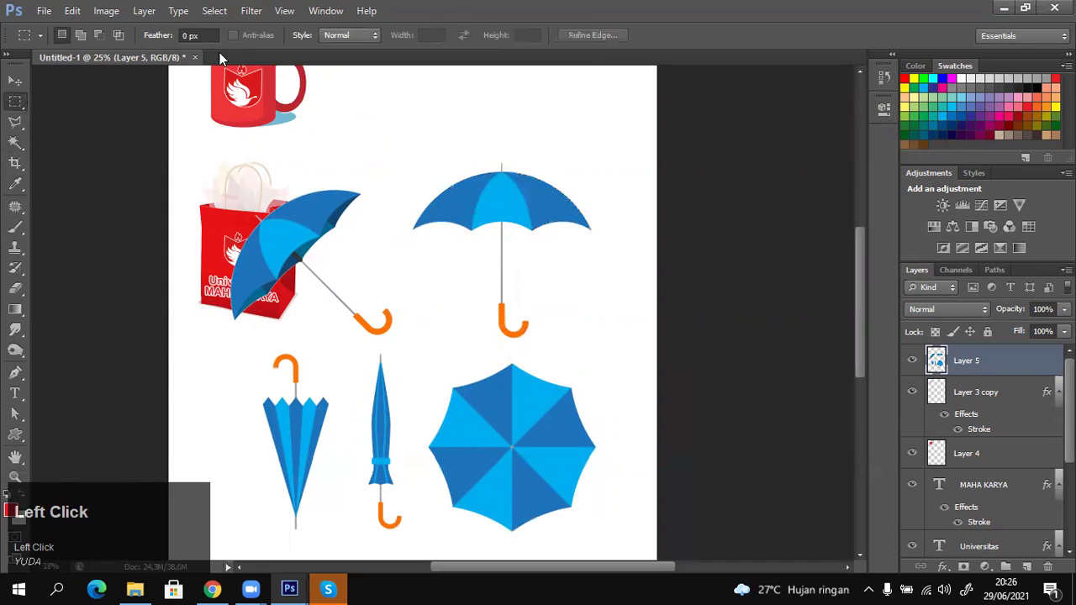
Recolour the umbrellas on Layer 5 by applying Hue/Saturation with the hue set to +160.
{"action": "left_click", "coordinate": [109, 10]}
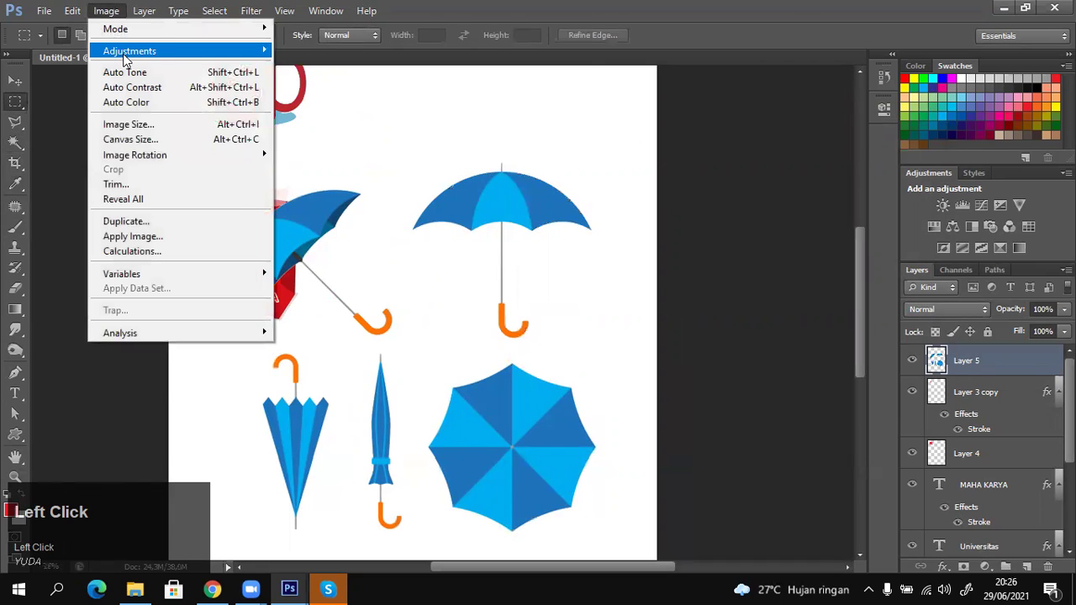
{"action": "left_click", "coordinate": [443, 136]}
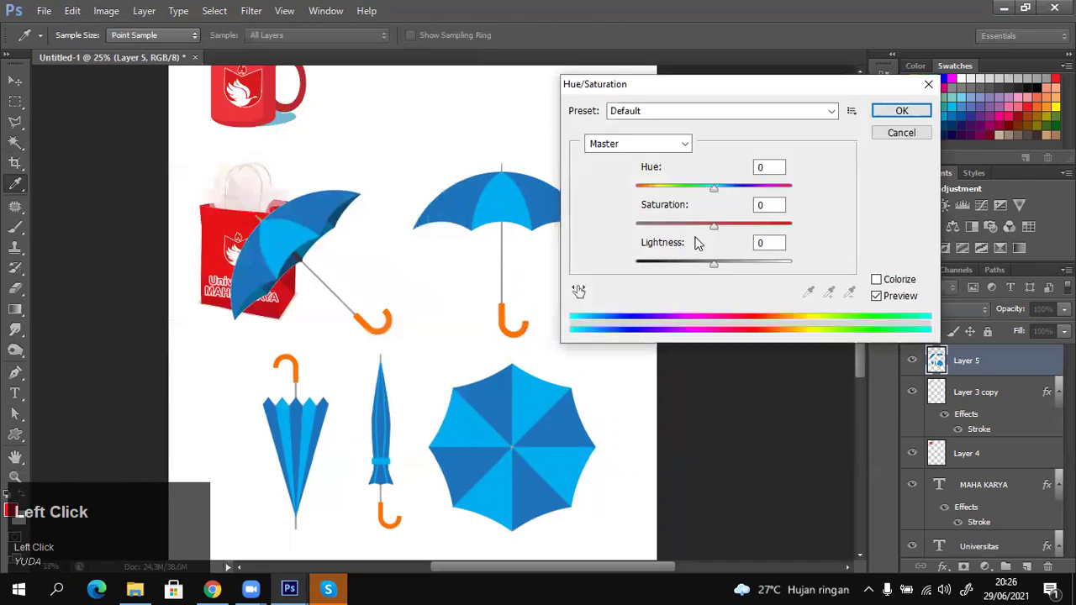
{"action": "left_click_drag", "start_coordinate": [711, 192], "coordinate": [786, 202]}
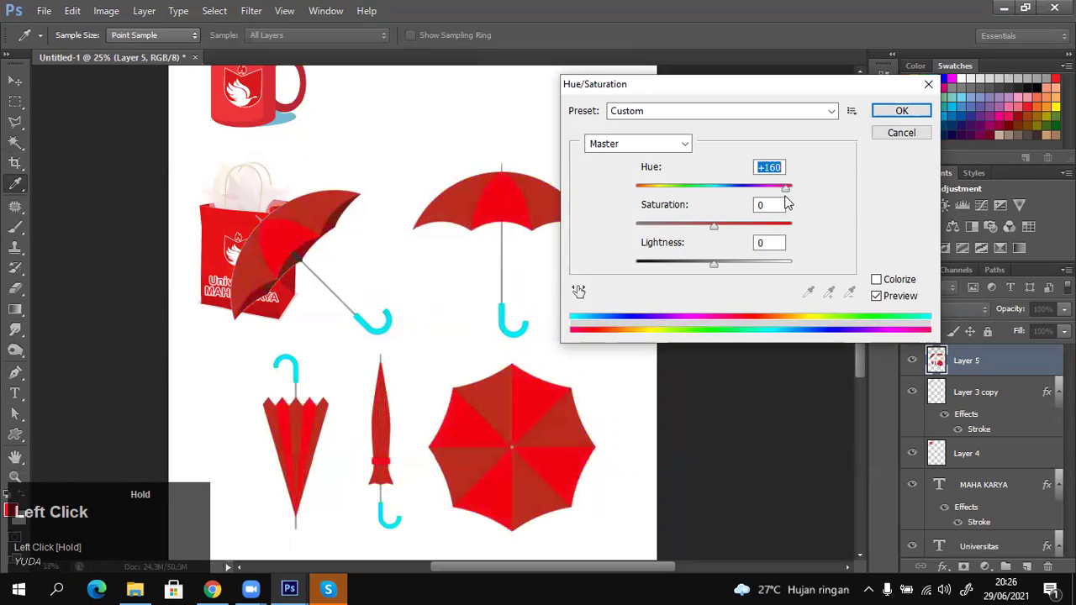
{"action": "left_click", "coordinate": [894, 111]}
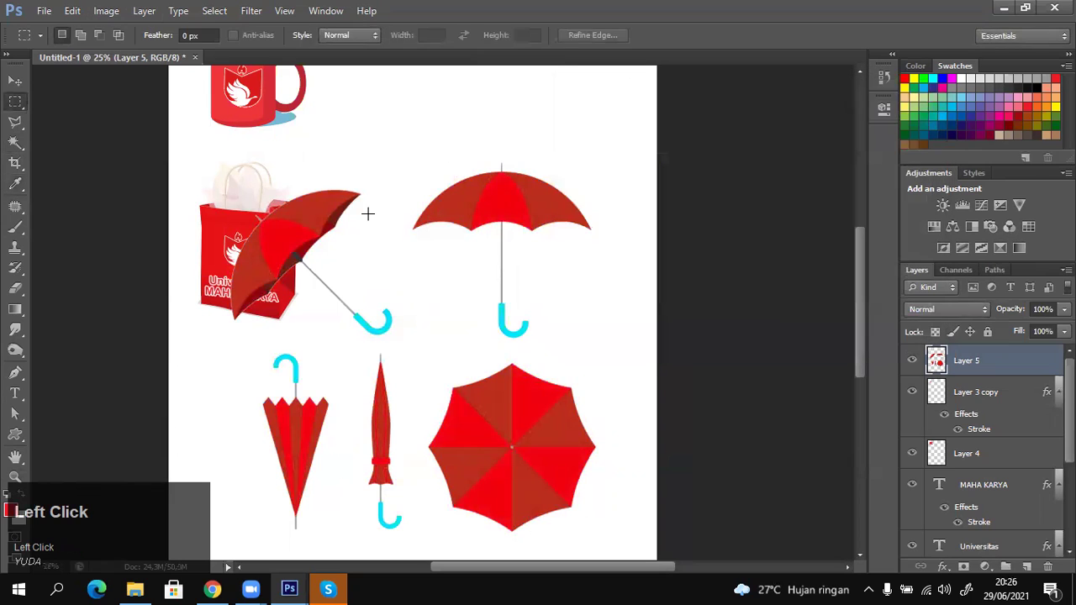
Duplicate the mug's logo layer, move the copy over the upright open umbrella, and place its layer above Layer 5.
{"action": "key", "text": "z"}
{"action": "left_click", "coordinate": [512, 350], "text": "alt"}
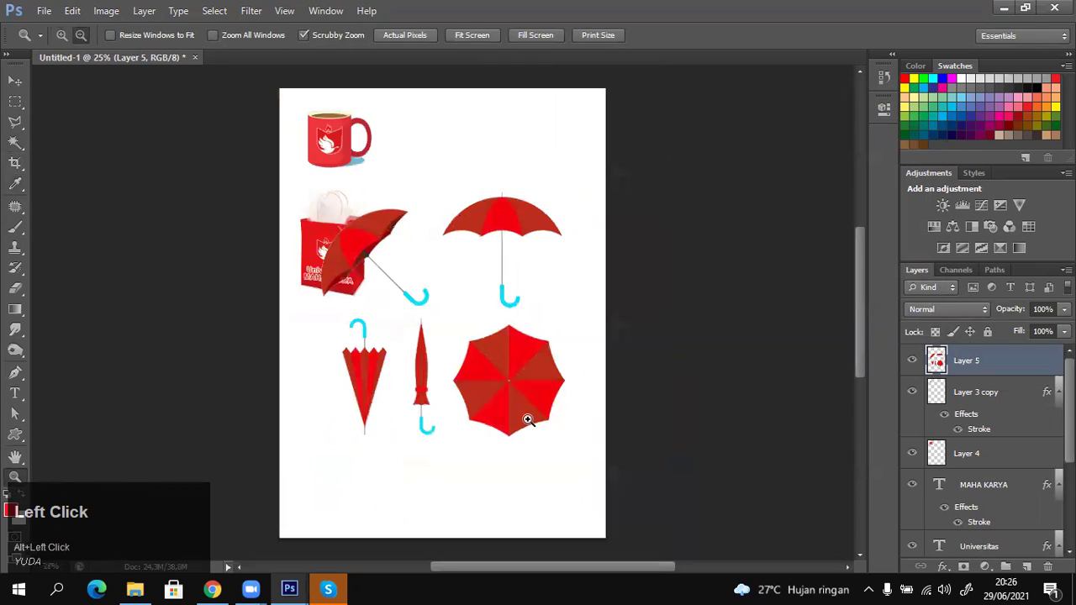
{"action": "left_click", "coordinate": [512, 396]}
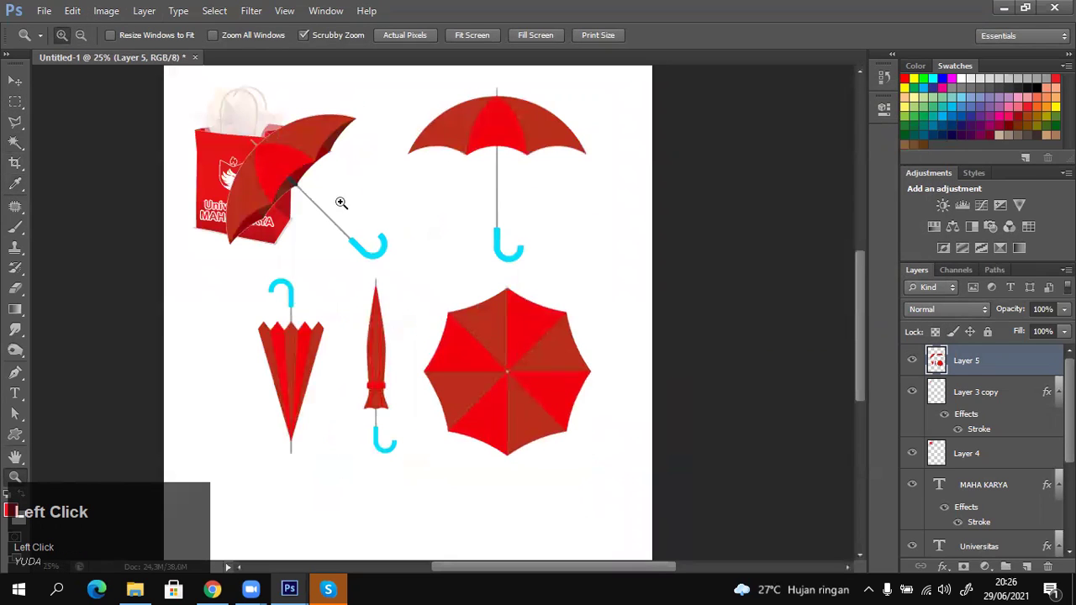
{"action": "scroll", "coordinate": [280, 205], "scroll_direction": "up", "scroll_amount": 2}
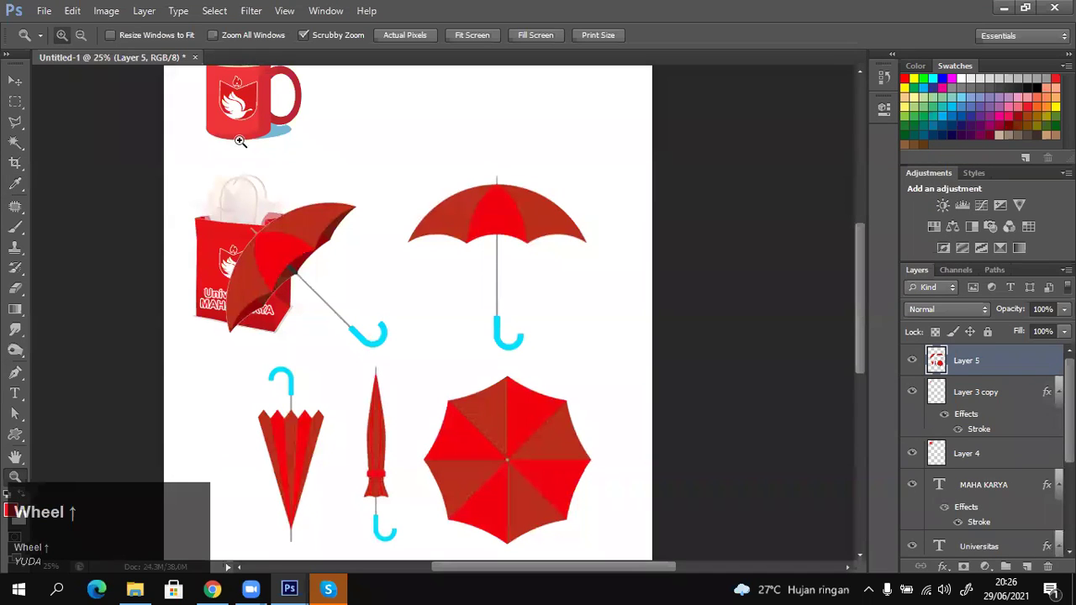
{"action": "key", "text": "m"}
{"action": "right_click", "coordinate": [239, 96]}
{"action": "left_click", "coordinate": [271, 134]}
{"action": "key", "text": "v"}
{"action": "right_click", "coordinate": [240, 105]}
{"action": "left_click", "coordinate": [253, 112]}
{"action": "key", "text": "ctrl+j"}
{"action": "left_click_drag", "start_coordinate": [252, 112], "coordinate": [481, 201]}
{"action": "left_click_drag", "start_coordinate": [986, 401], "coordinate": [981, 353]}
Scale the logo copy down slightly and position it over the right panel of the upright open umbrella.
{"action": "left_click_drag", "start_coordinate": [504, 199], "coordinate": [556, 225]}
{"action": "key", "text": "ctrl+t"}
{"action": "key", "text": "Return"}
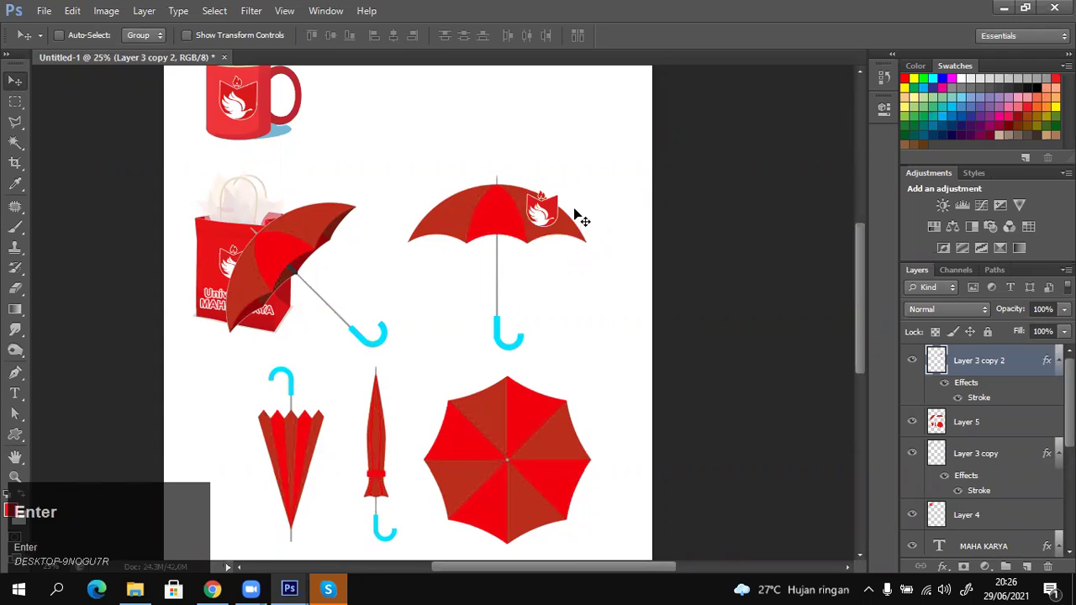
{"action": "key", "text": "z"}
{"action": "left_click", "coordinate": [569, 188]}
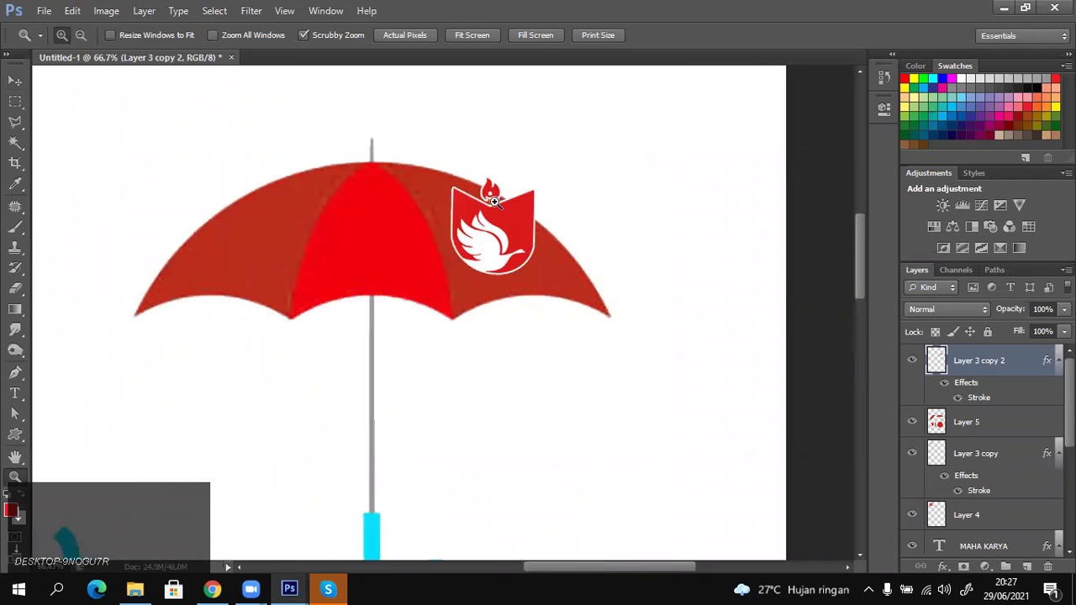
{"action": "key", "text": "v"}
{"action": "left_click_drag", "start_coordinate": [494, 202], "coordinate": [501, 210]}
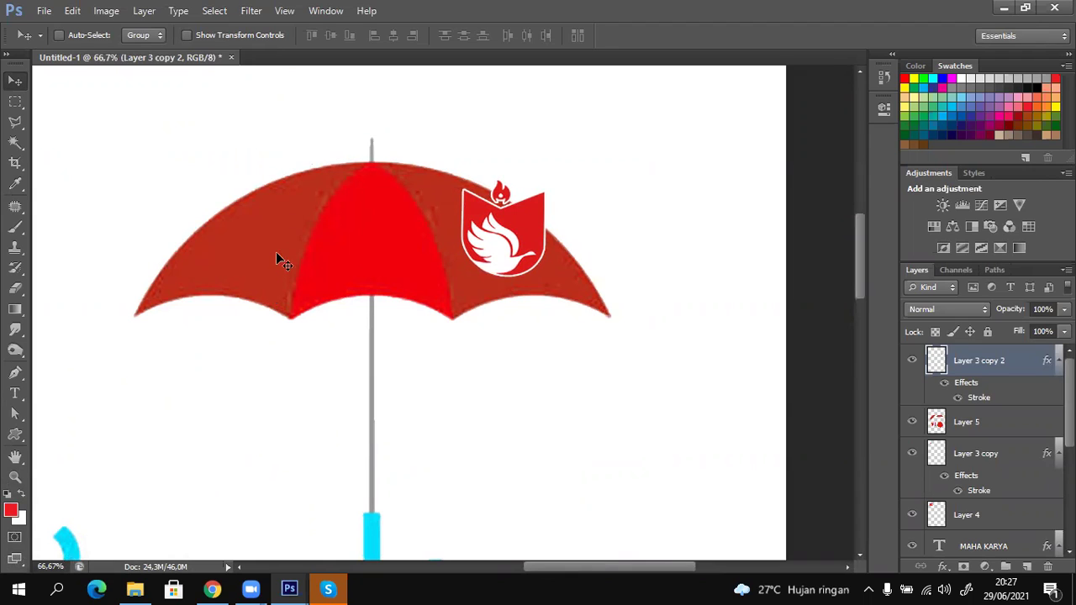
{"action": "left_click_drag", "start_coordinate": [501, 248], "coordinate": [553, 251]}
{"action": "right_click", "coordinate": [503, 244]}
{"action": "left_click", "coordinate": [559, 250]}
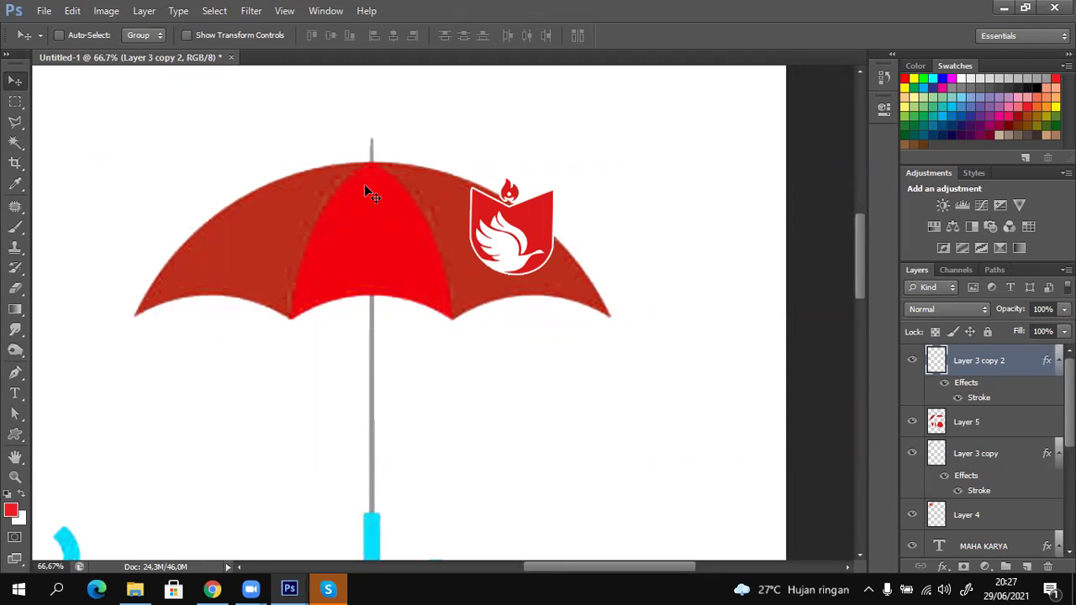
Try warping the logo to follow the slope of the umbrella's right panel, and undo the warp.
{"action": "left_click", "coordinate": [75, 11]}
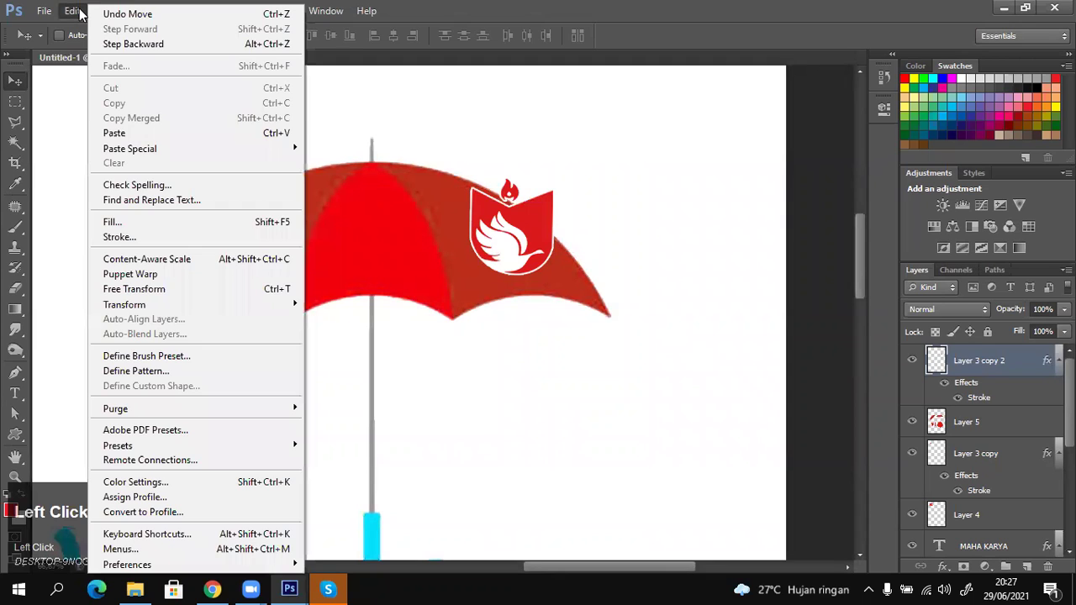
{"action": "mouse_move", "coordinate": [220, 306]}
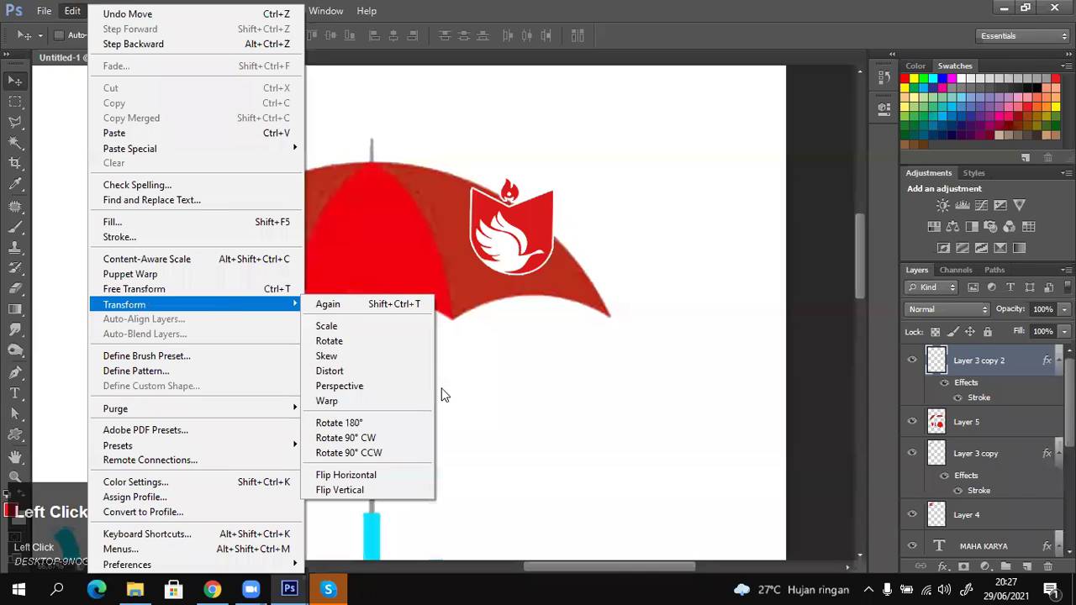
{"action": "left_click", "coordinate": [396, 401]}
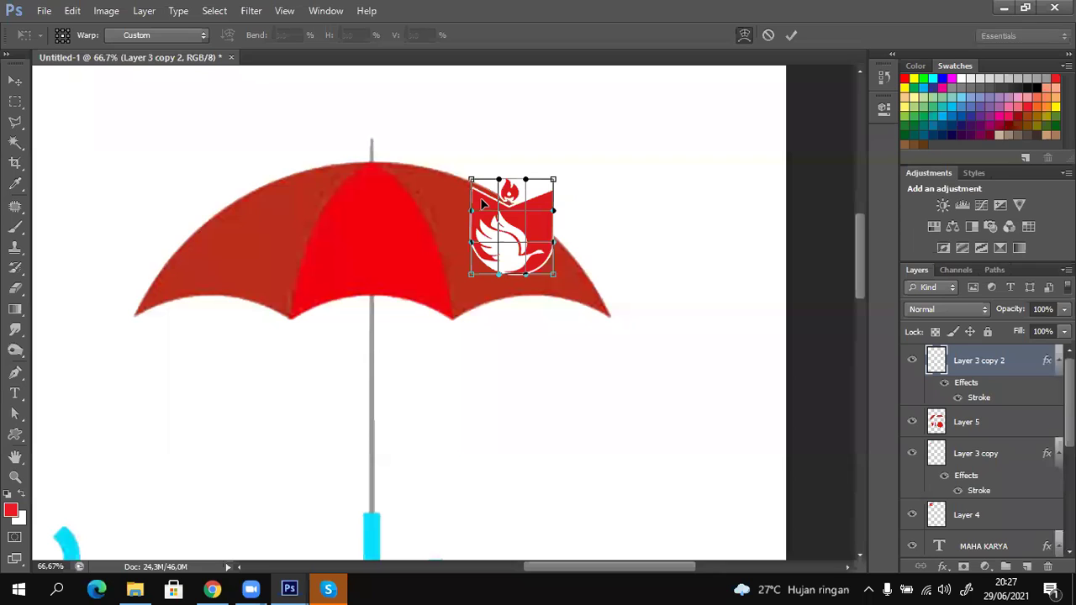
{"action": "left_click_drag", "start_coordinate": [482, 204], "coordinate": [493, 168]}
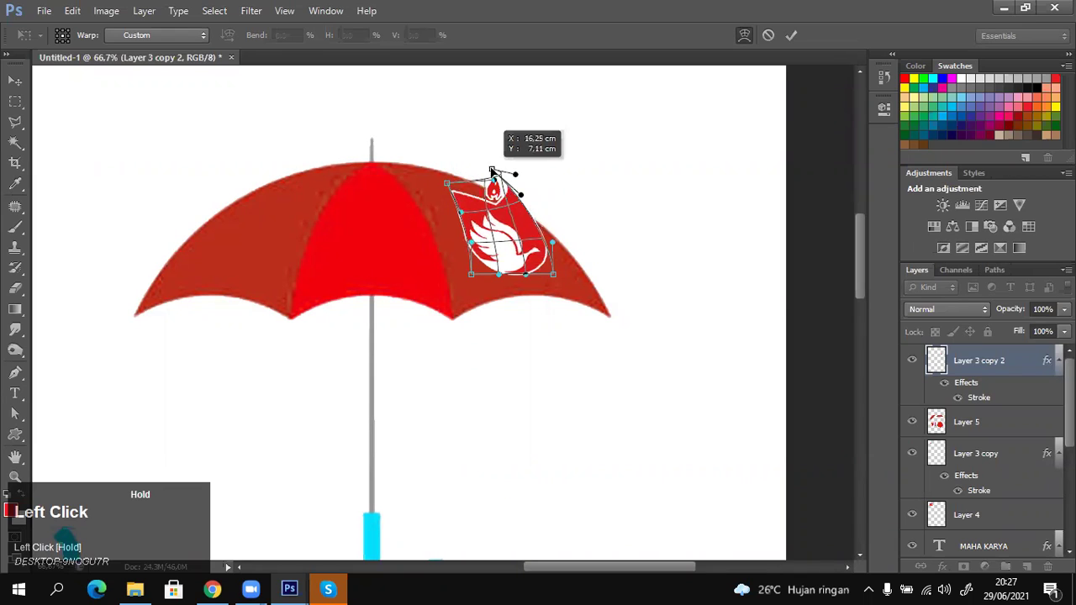
{"action": "left_click_drag", "start_coordinate": [540, 269], "coordinate": [491, 267]}
{"action": "left_click_drag", "start_coordinate": [493, 209], "coordinate": [510, 216]}
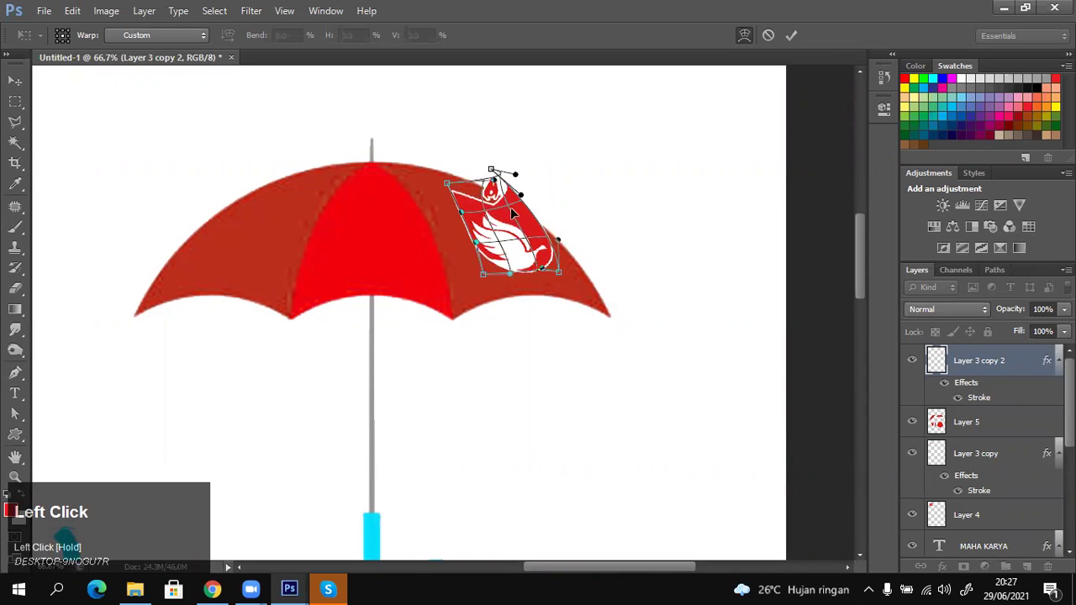
{"action": "key", "text": "Return"}
{"action": "key", "text": "ctrl+z"}
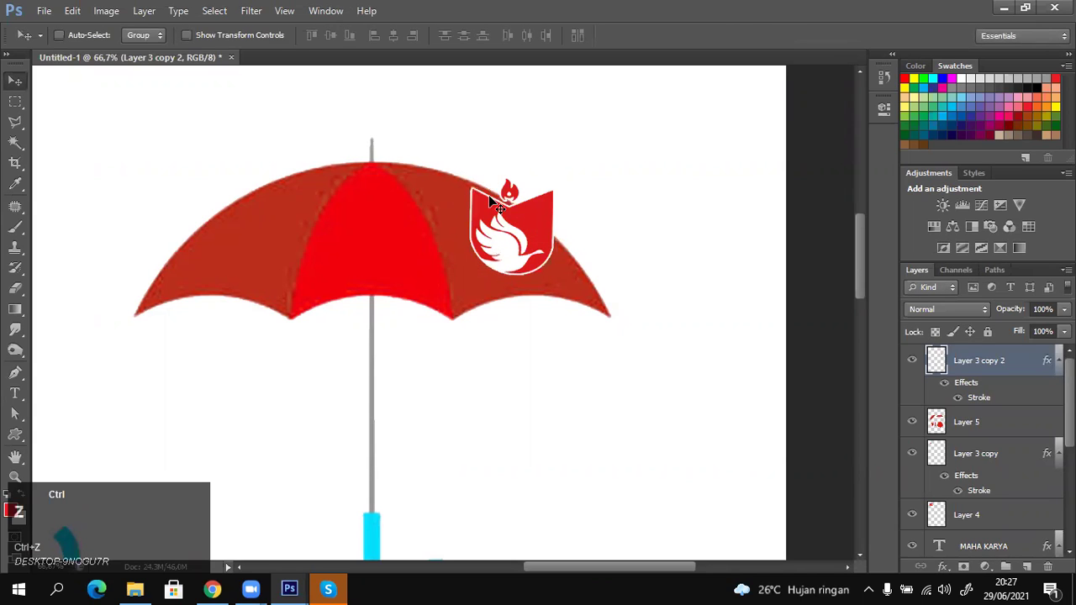
Rotate the logo counterclockwise with Free Transform and nudge it into place on the umbrella's right panel.
{"action": "key", "text": "ctrl+t"}
{"action": "left_click_drag", "start_coordinate": [636, 308], "coordinate": [661, 248]}
{"action": "key", "text": "Return"}
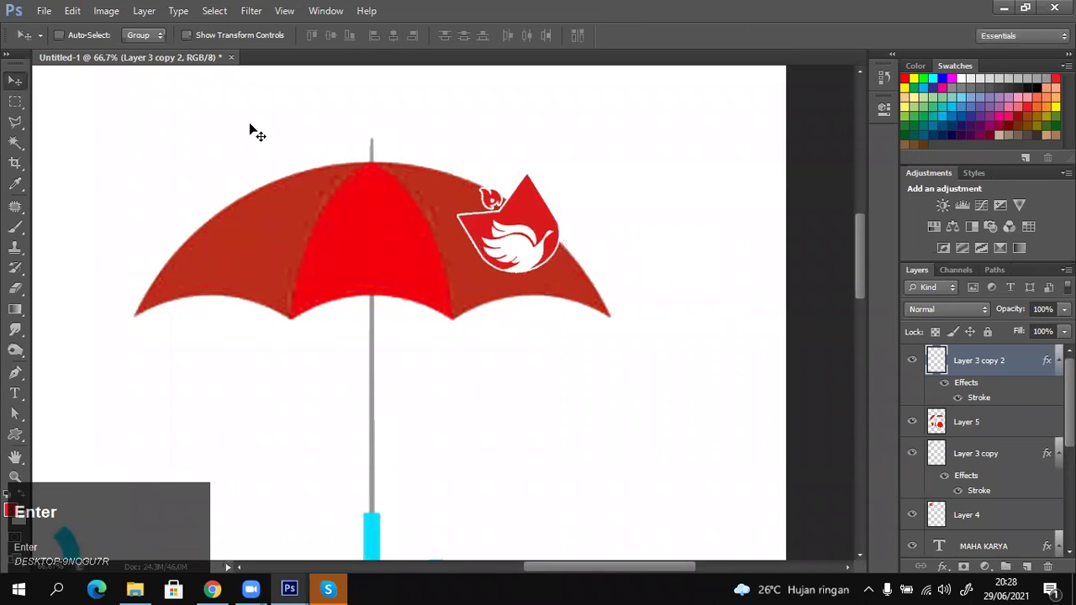
{"action": "left_click_drag", "start_coordinate": [510, 179], "coordinate": [507, 181]}
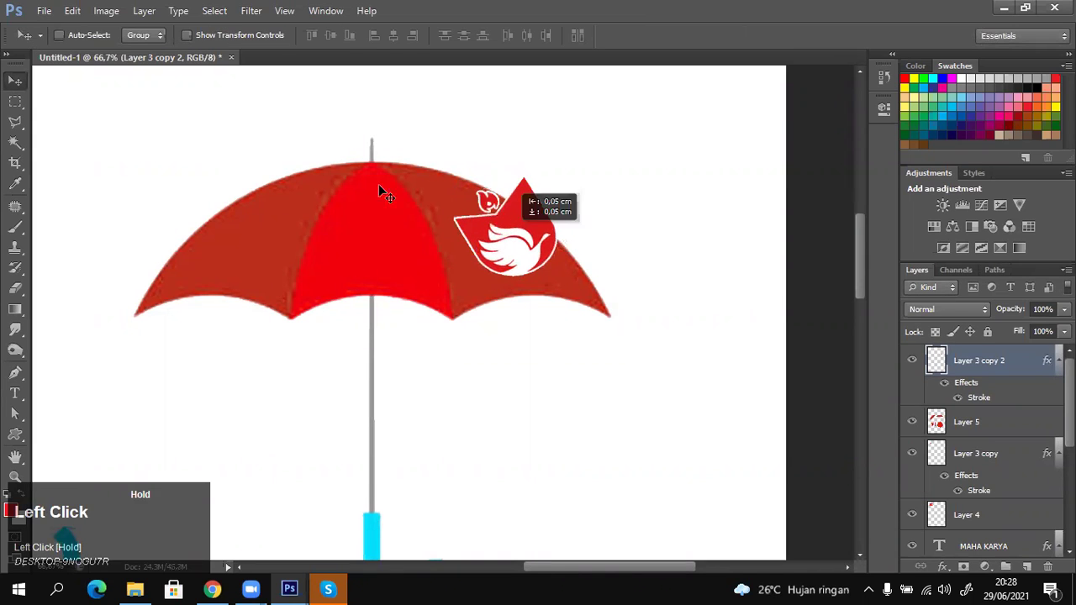
Warp the rotated logo so its upper edge and right side follow the curve of the umbrella's right panel.
{"action": "left_click", "coordinate": [74, 10]}
{"action": "mouse_move", "coordinate": [164, 306]}
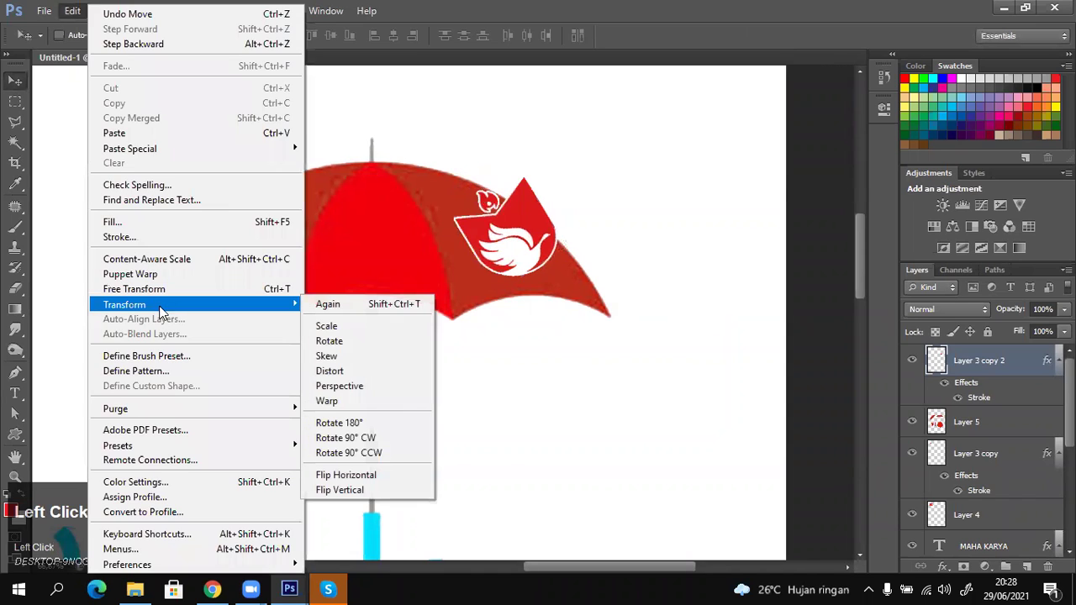
{"action": "left_click", "coordinate": [366, 402]}
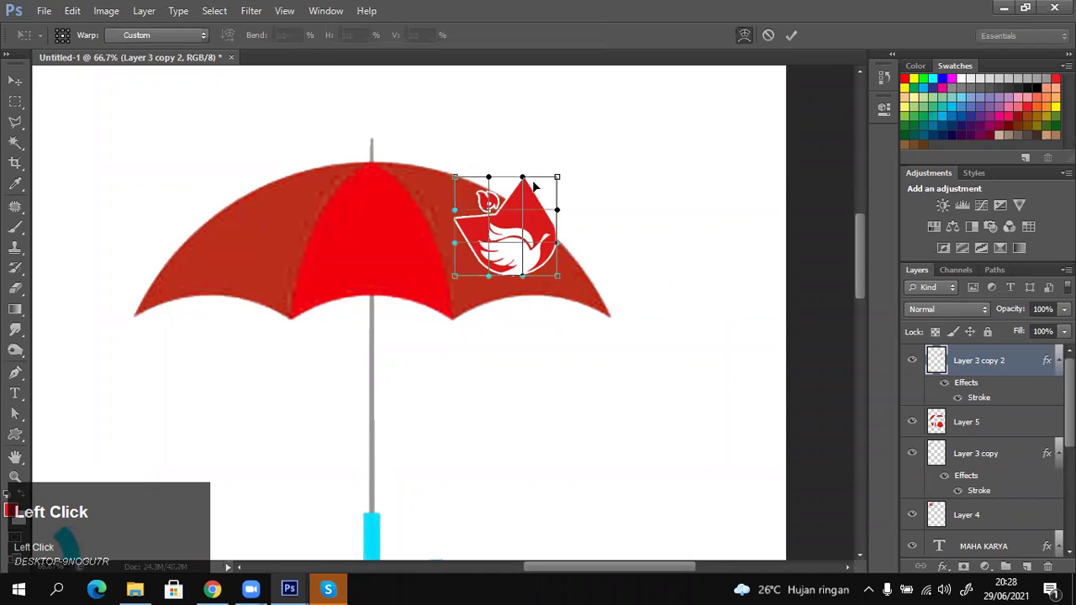
{"action": "left_click_drag", "start_coordinate": [521, 180], "coordinate": [500, 210]}
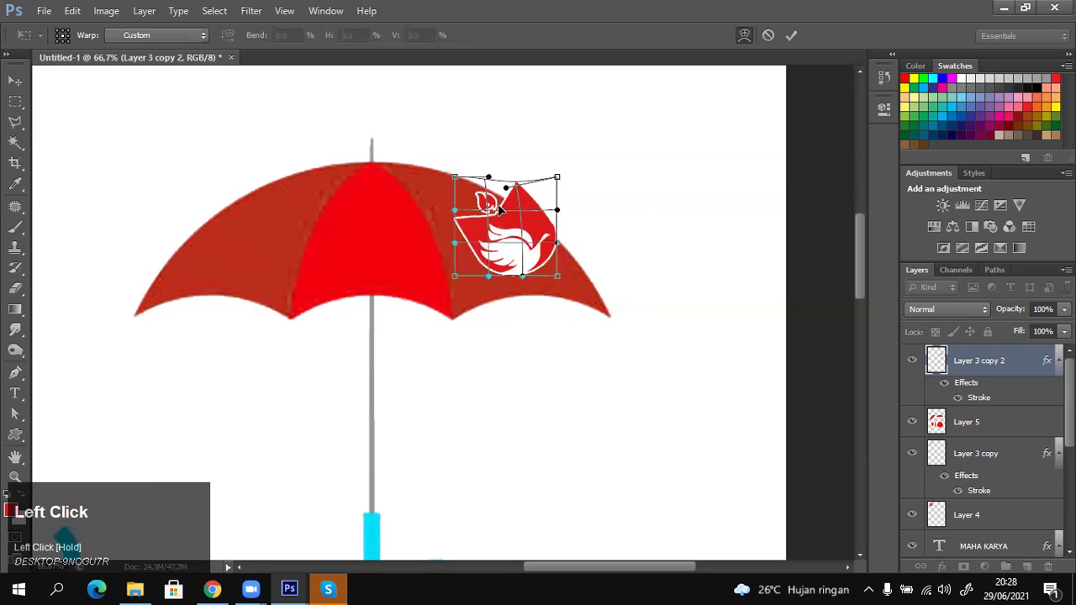
{"action": "left_click_drag", "start_coordinate": [548, 250], "coordinate": [530, 183]}
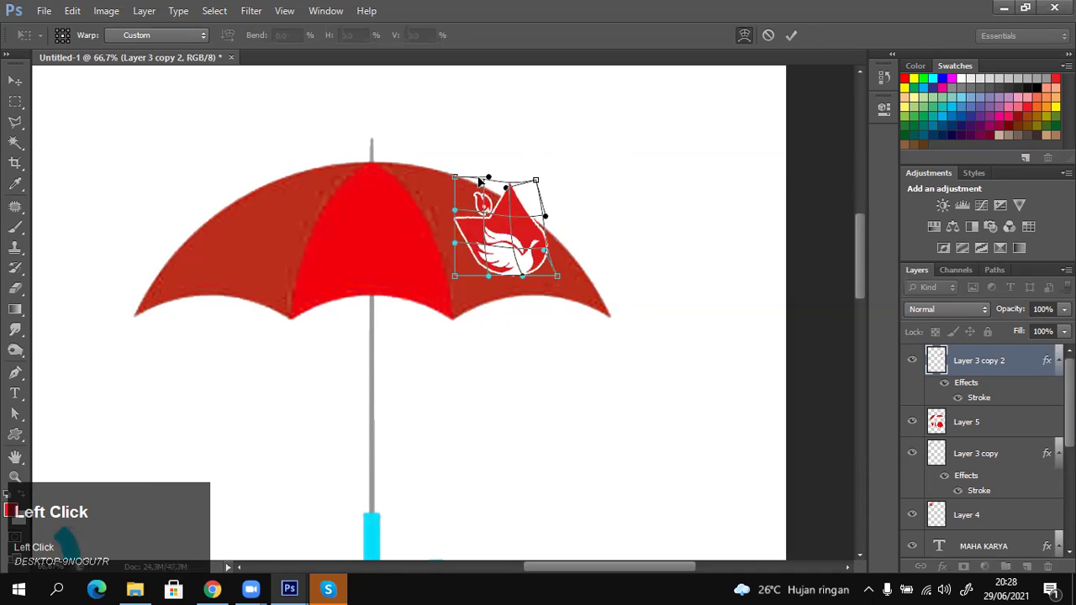
{"action": "left_click_drag", "start_coordinate": [450, 195], "coordinate": [496, 193]}
{"action": "left_click_drag", "start_coordinate": [496, 202], "coordinate": [495, 206]}
{"action": "left_click_drag", "start_coordinate": [542, 262], "coordinate": [532, 241]}
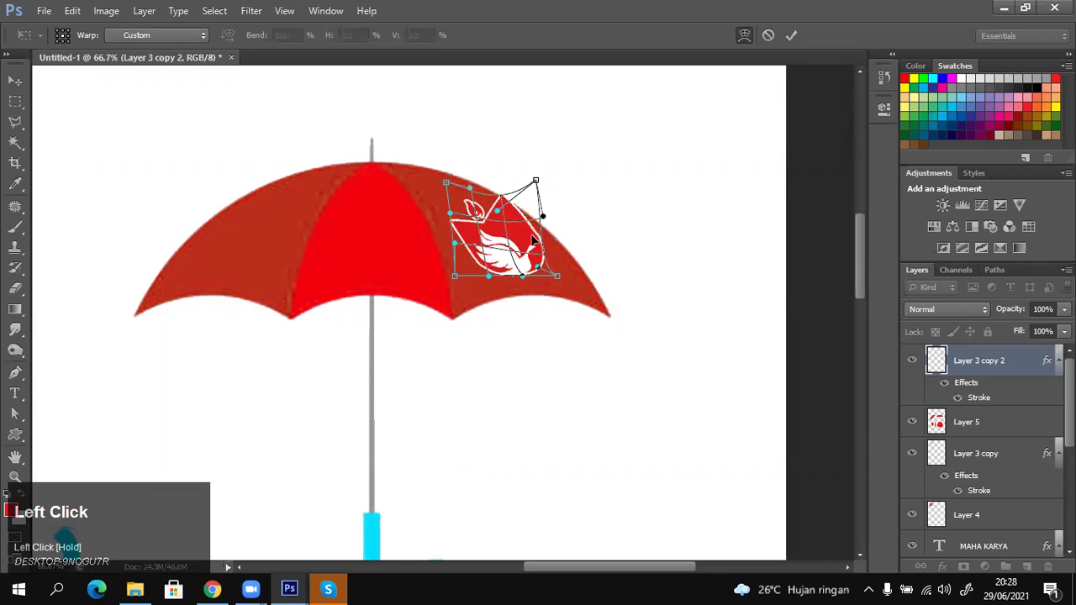
{"action": "key", "text": "Return"}
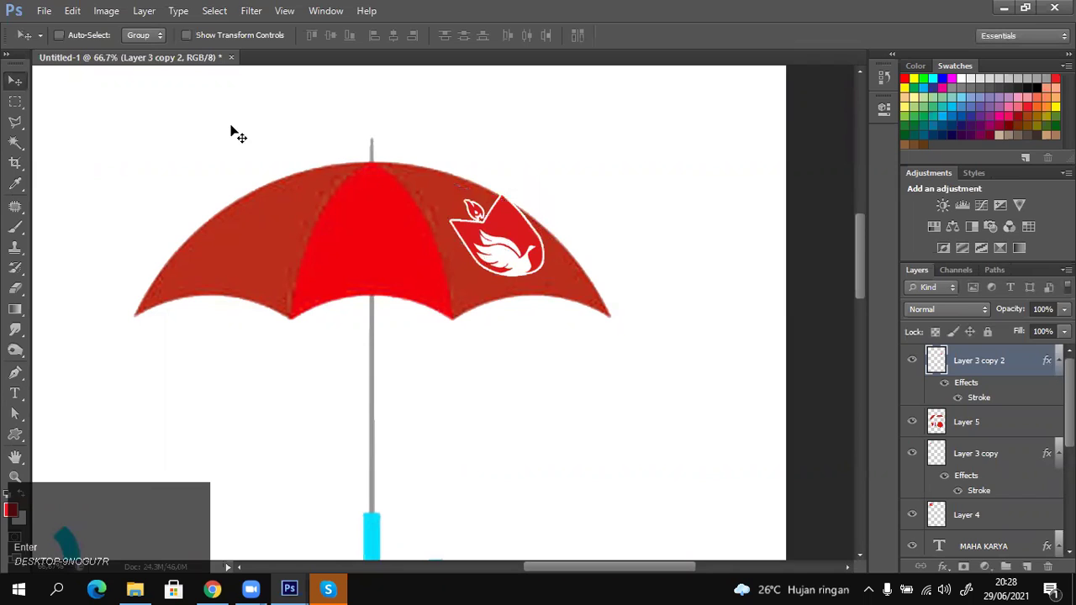
Try distorting the warped logo by pulling its top-right corner inward, and undo the distortion.
{"action": "left_click", "coordinate": [73, 10]}
{"action": "left_click_drag", "start_coordinate": [269, 306], "coordinate": [345, 375]}
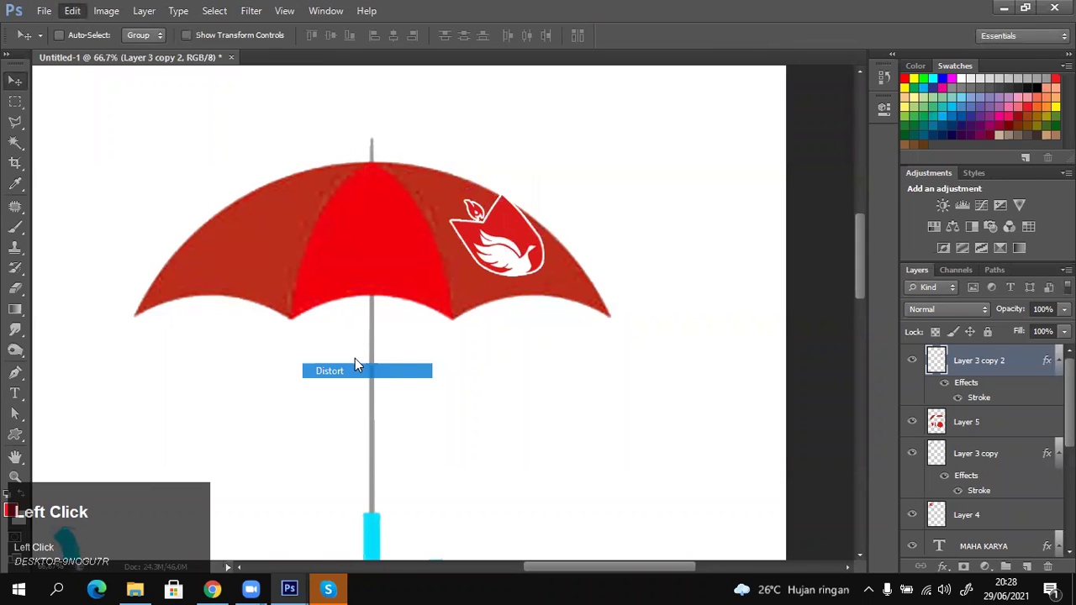
{"action": "left_click_drag", "start_coordinate": [544, 197], "coordinate": [533, 211]}
{"action": "key", "text": "Return"}
{"action": "key", "text": "ctrl+z"}
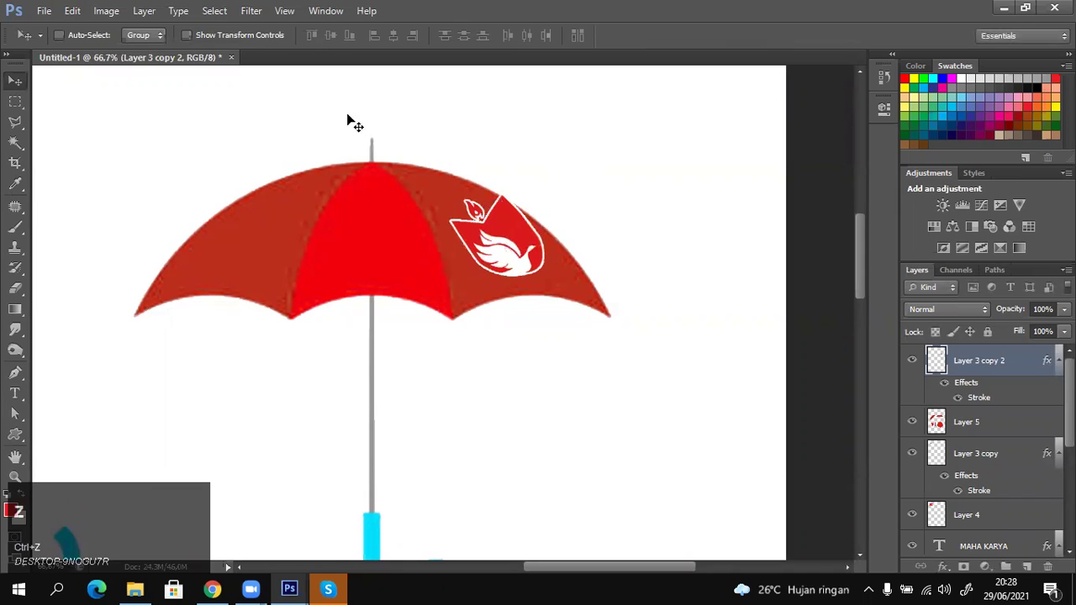
Distort the logo by pulling its top-right corner inward so it fits inside the umbrella's right panel.
{"action": "left_click", "coordinate": [72, 11]}
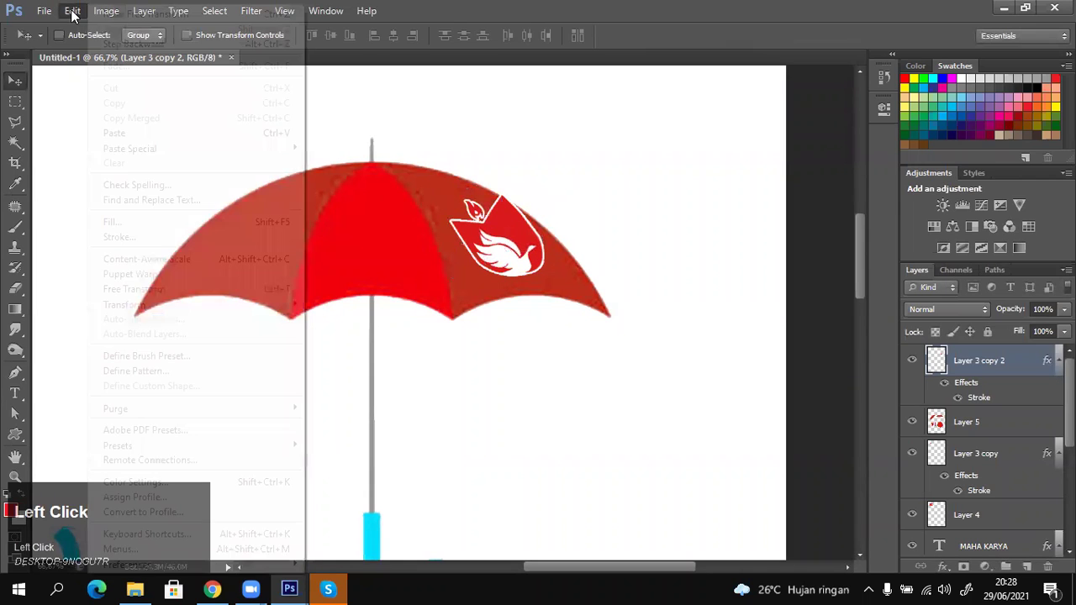
{"action": "mouse_move", "coordinate": [197, 304]}
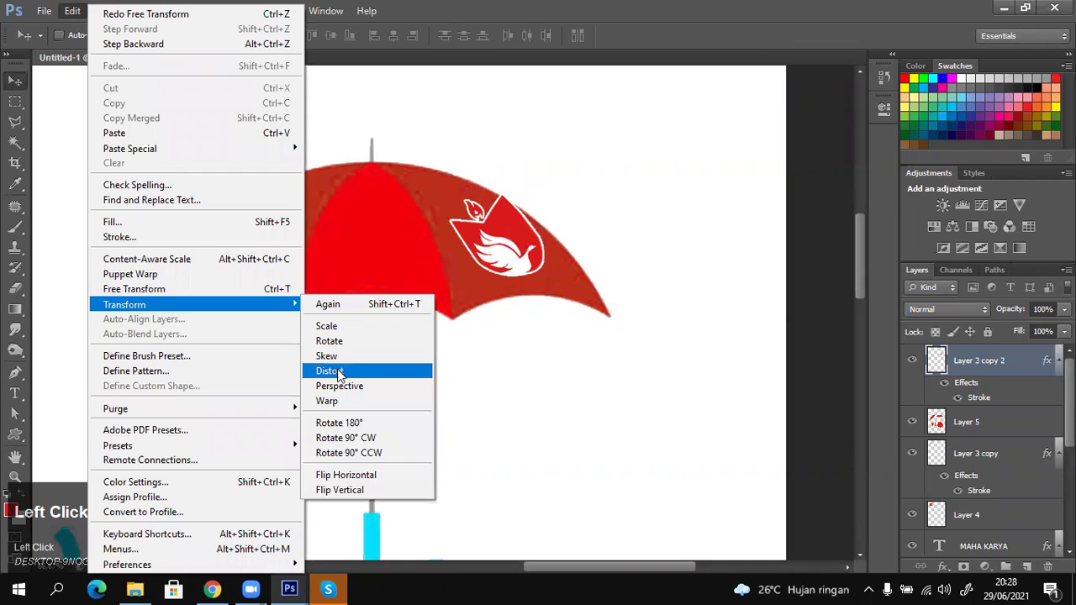
{"action": "left_click", "coordinate": [339, 375]}
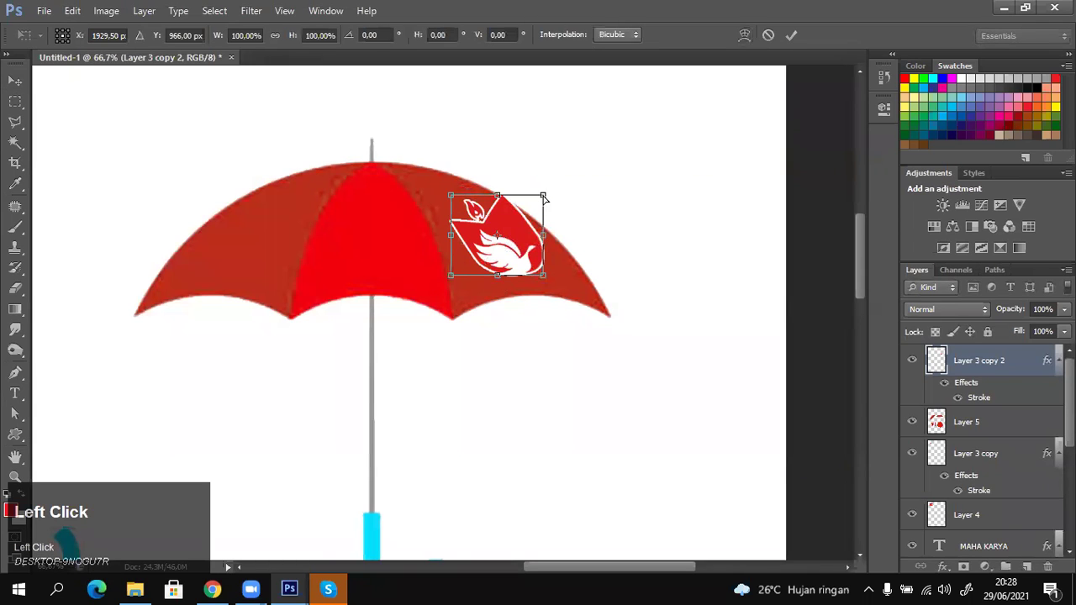
{"action": "mouse_move", "coordinate": [543, 196]}
{"action": "left_mouse_down"}
{"action": "mouse_move", "coordinate": [539, 211]}
{"action": "mouse_move", "coordinate": [539, 198]}
{"action": "left_mouse_up"}
{"action": "key", "text": "Return"}
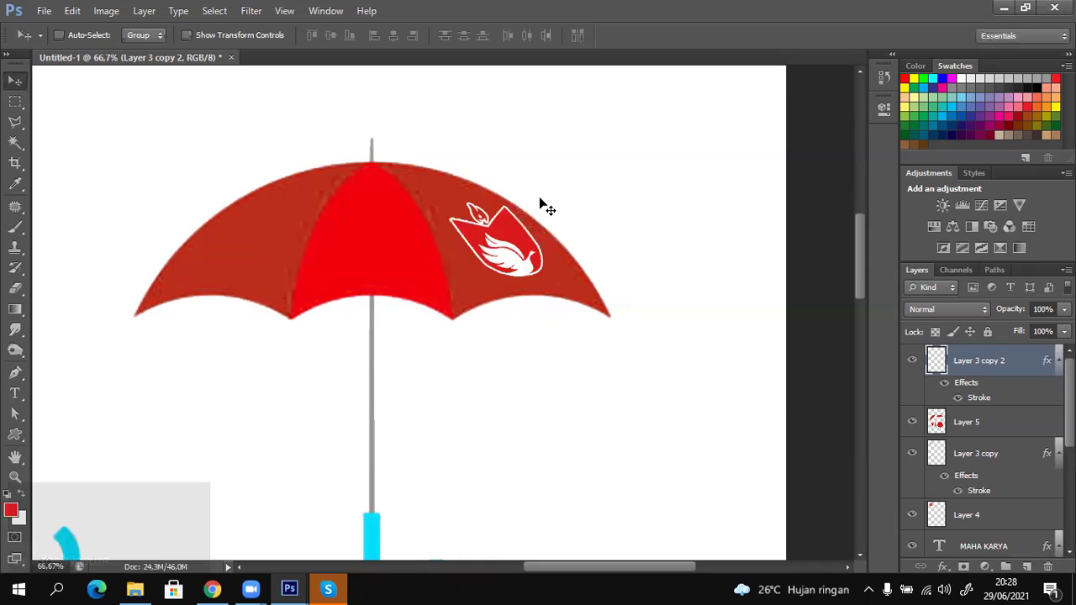
Duplicate the mug's logo layer again, move the copy toward the upright umbrella, and bring its layer to the front.
{"action": "key", "text": "z"}
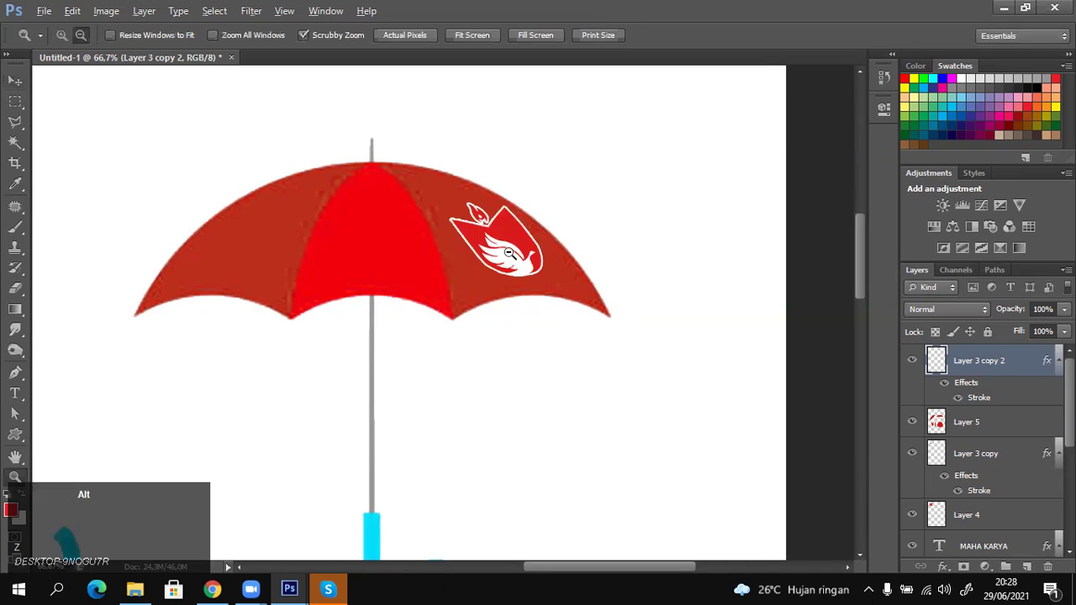
{"action": "left_click", "coordinate": [497, 261], "text": "alt"}
{"action": "left_click", "coordinate": [494, 258], "text": "alt"}
{"action": "left_click", "coordinate": [490, 254], "text": "alt"}
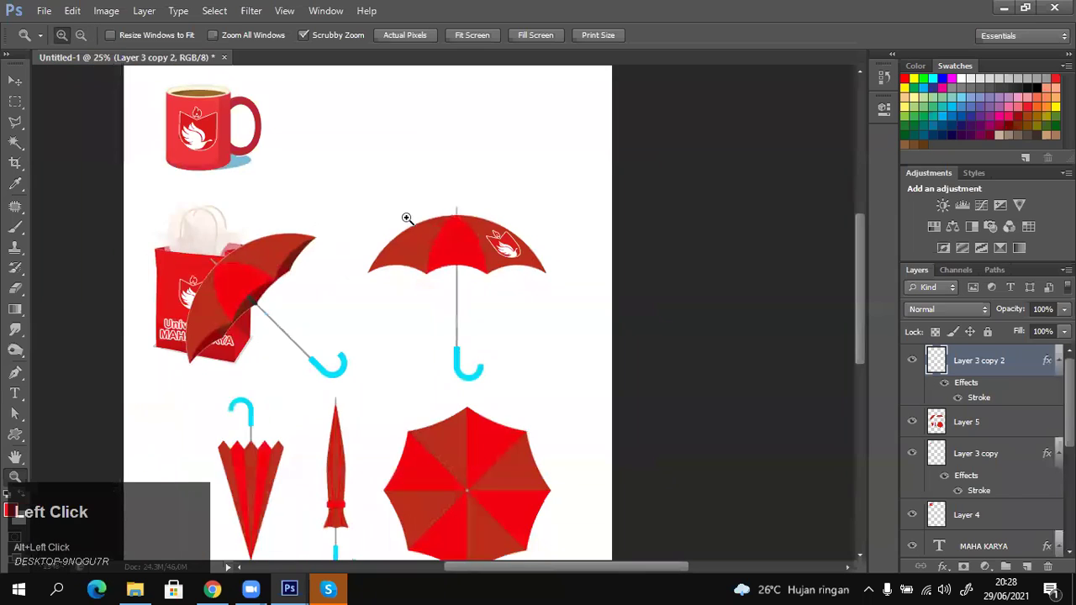
{"action": "key", "text": "v"}
{"action": "right_click", "coordinate": [200, 145]}
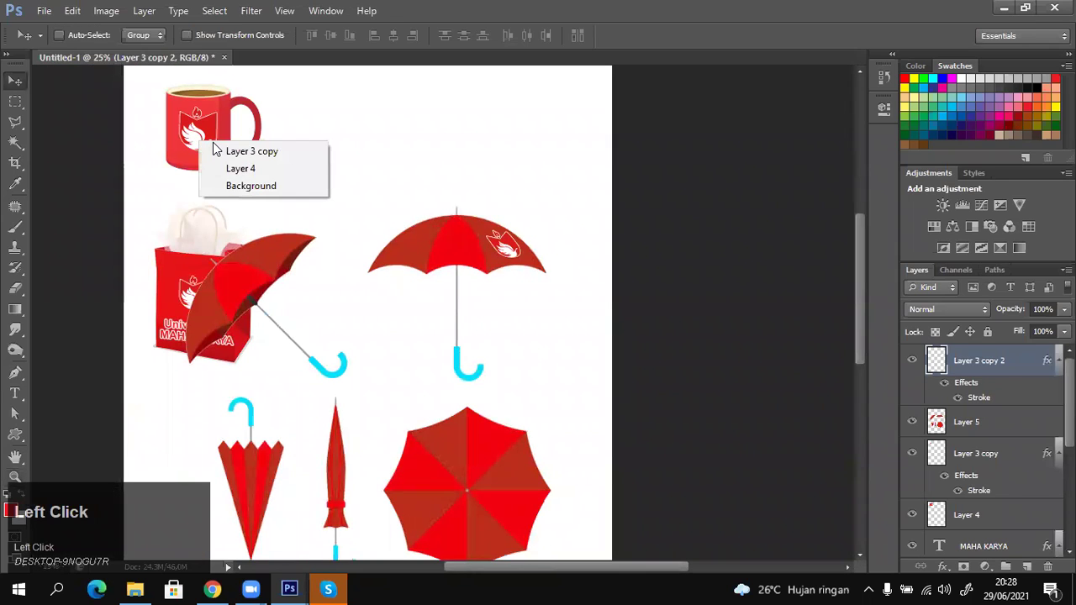
{"action": "left_click", "coordinate": [238, 153]}
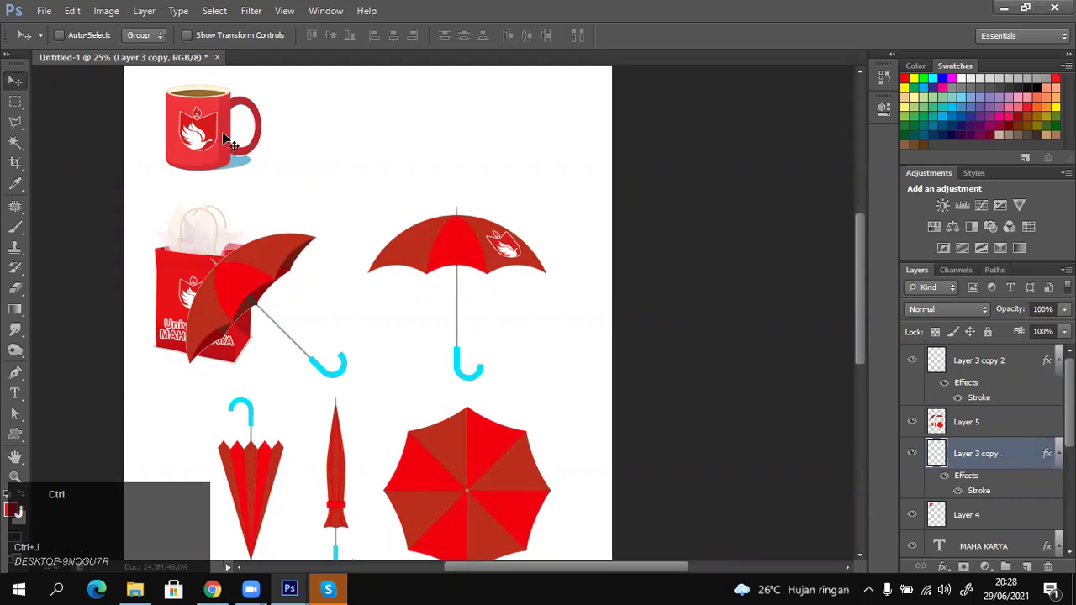
{"action": "key", "text": "ctrl+j"}
{"action": "left_click_drag", "start_coordinate": [336, 193], "coordinate": [543, 262]}
{"action": "left_click_drag", "start_coordinate": [956, 455], "coordinate": [977, 353]}
Place the new logo copy on the upright umbrella's left panel, scaling it down and rotating it clockwise.
{"action": "key", "text": "z"}
{"action": "left_click", "coordinate": [397, 276]}
{"action": "left_click", "coordinate": [405, 269]}
{"action": "key", "text": "v"}
{"action": "right_click", "coordinate": [408, 237]}
{"action": "left_click", "coordinate": [424, 241]}
{"action": "left_click_drag", "start_coordinate": [404, 238], "coordinate": [409, 206]}
{"action": "key", "text": "ctrl+t"}
{"action": "left_click_drag", "start_coordinate": [459, 245], "coordinate": [437, 221]}
{"action": "left_click_drag", "start_coordinate": [473, 132], "coordinate": [486, 147]}
{"action": "key", "text": "Return"}
{"action": "left_click_drag", "start_coordinate": [432, 202], "coordinate": [435, 204]}
Distort the left logo by pulling its top-left corner inward, and shift it to fit inside the umbrella's left panel.
{"action": "left_click", "coordinate": [72, 10]}
{"action": "mouse_move", "coordinate": [199, 305]}
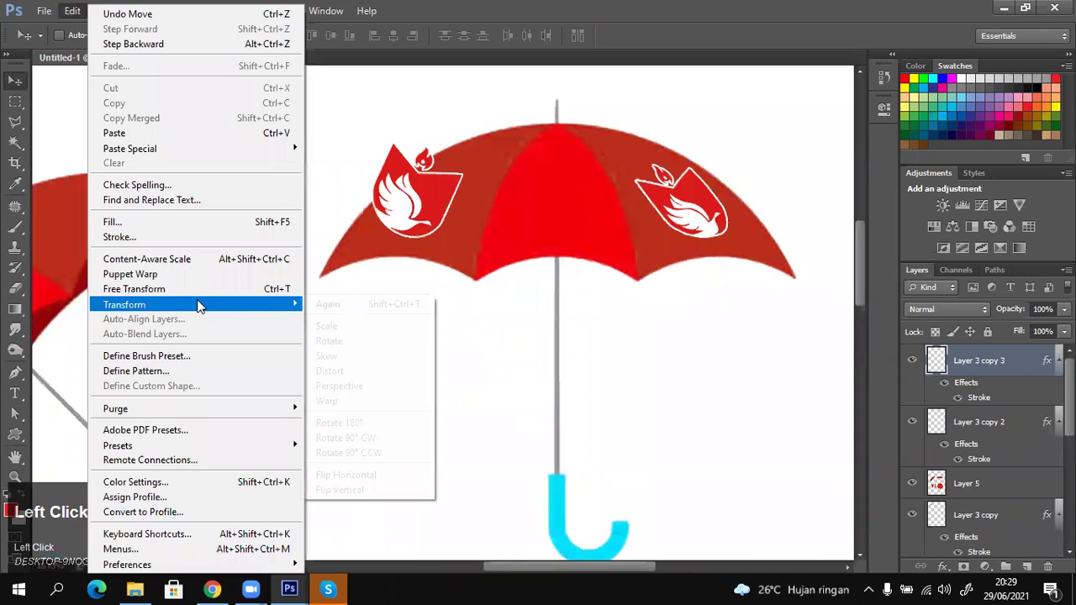
{"action": "left_click", "coordinate": [330, 371]}
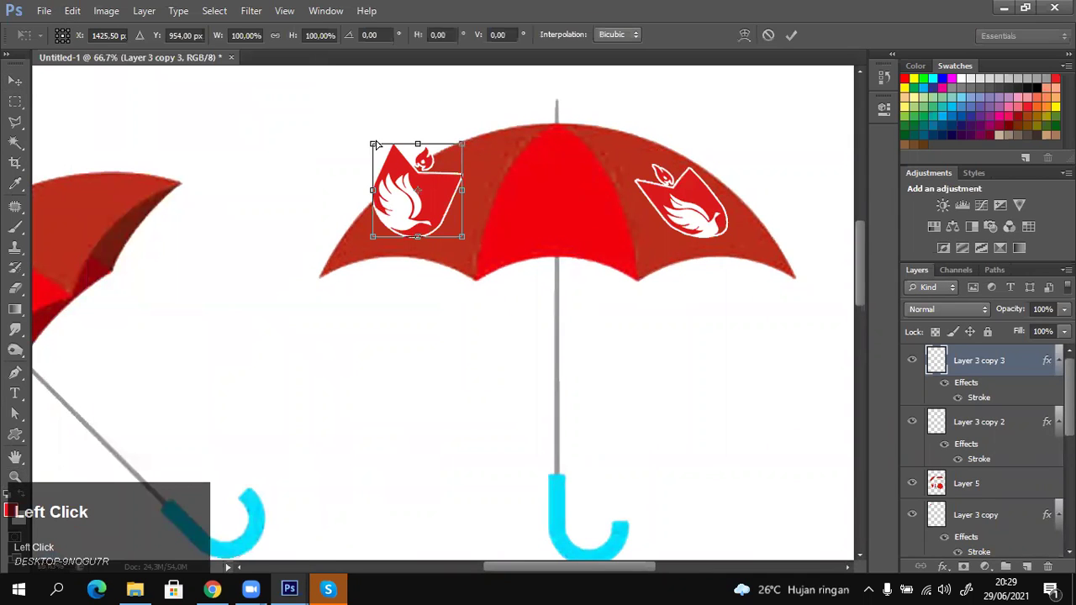
{"action": "left_click_drag", "start_coordinate": [377, 152], "coordinate": [384, 166]}
{"action": "left_click_drag", "start_coordinate": [432, 208], "coordinate": [435, 212]}
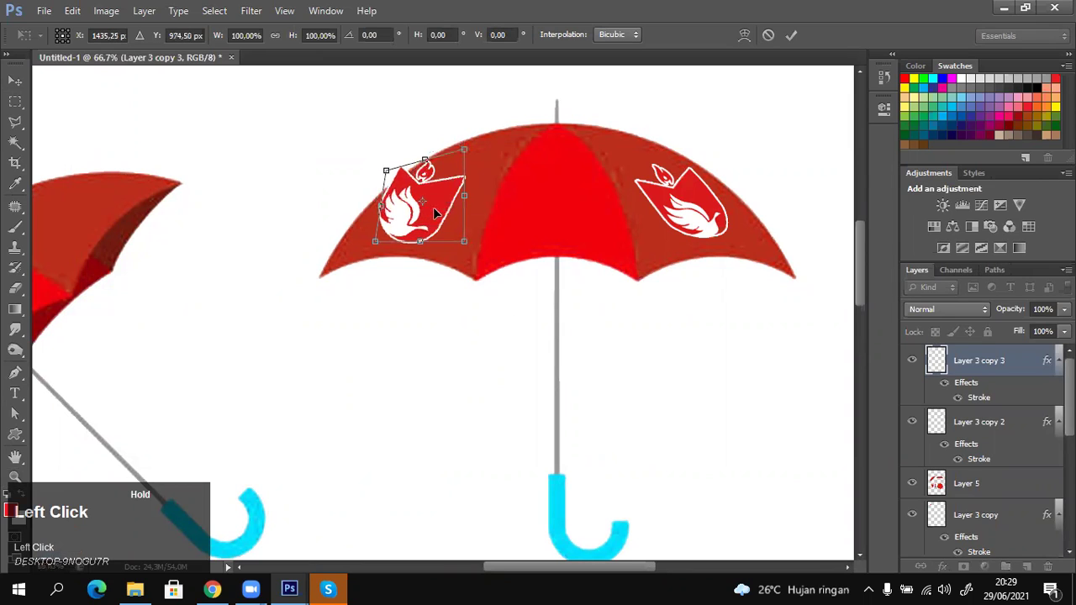
{"action": "key", "text": "Return"}
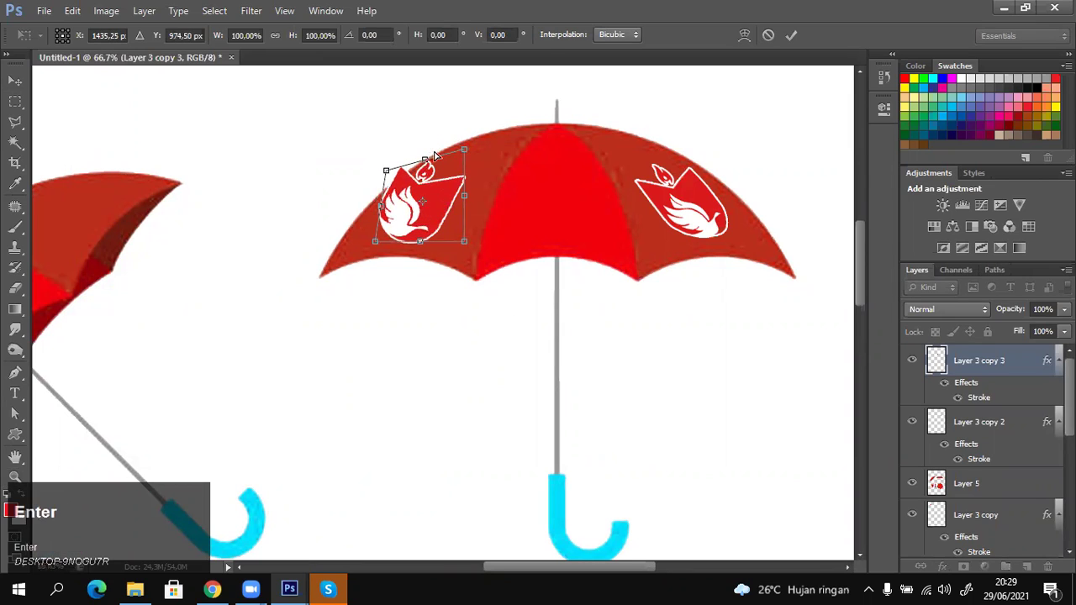
Warp the left logo on the upright umbrella, pulling its top-left corner inward to follow the canopy's curved edge.
{"action": "left_click", "coordinate": [72, 10]}
{"action": "mouse_move", "coordinate": [175, 301]}
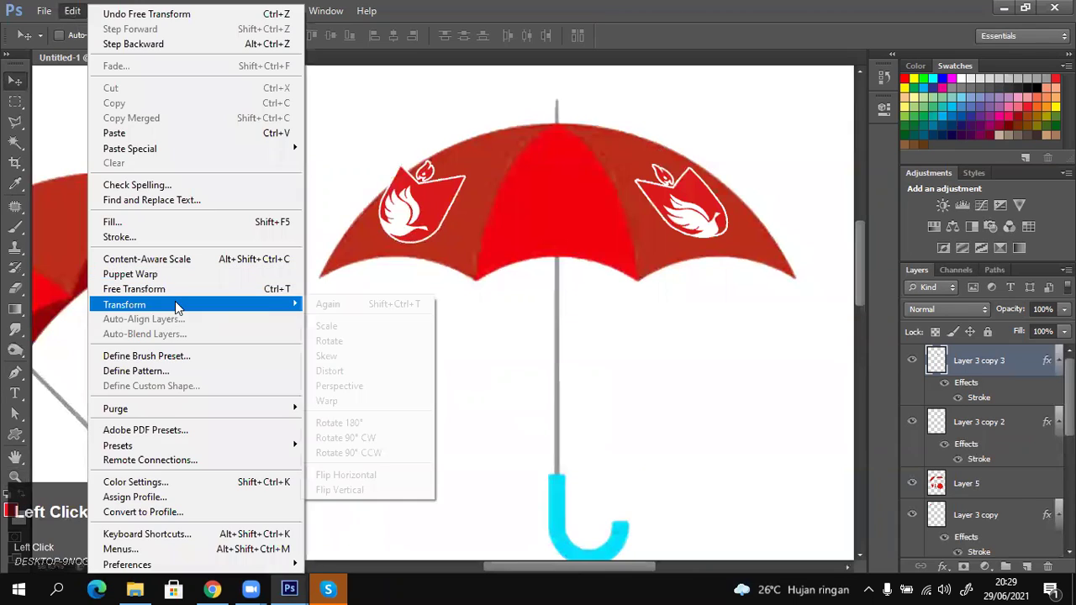
{"action": "left_click", "coordinate": [345, 401]}
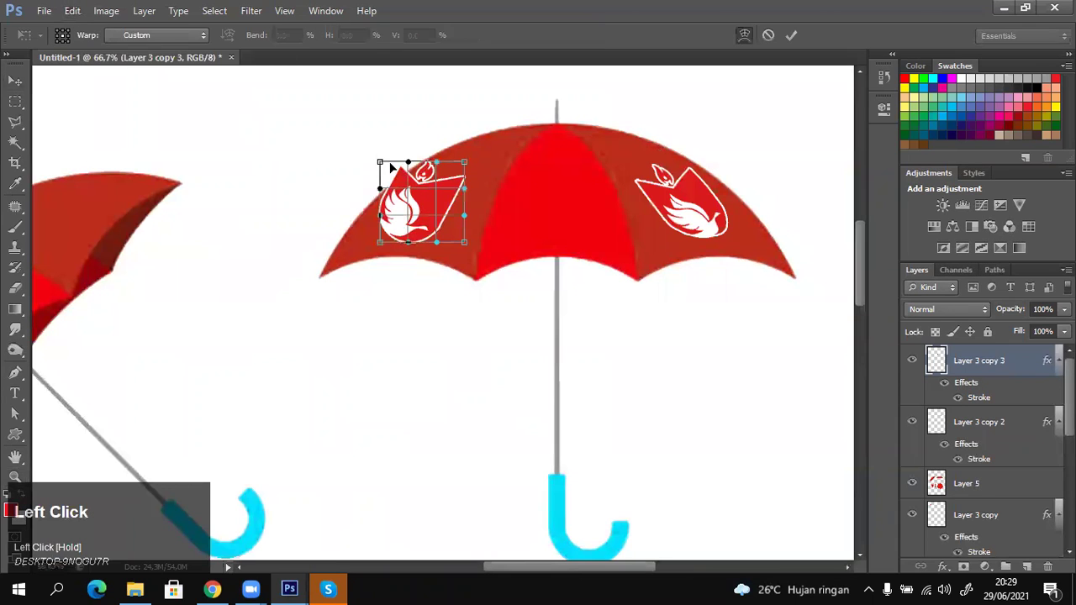
{"action": "left_click_drag", "start_coordinate": [378, 163], "coordinate": [395, 173]}
{"action": "left_click_drag", "start_coordinate": [389, 210], "coordinate": [420, 162]}
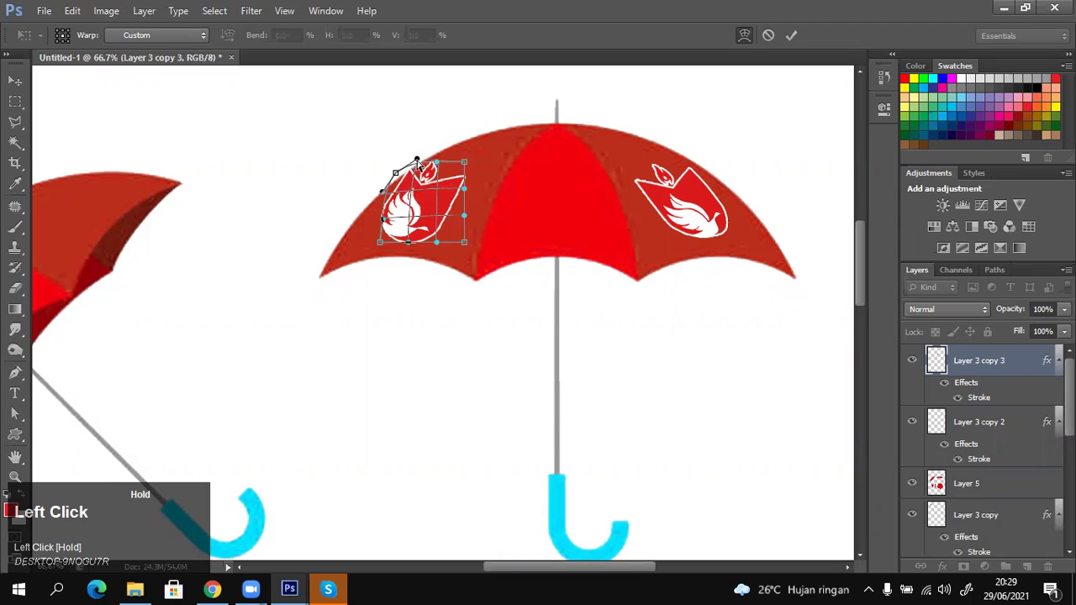
{"action": "left_click", "coordinate": [832, 275]}
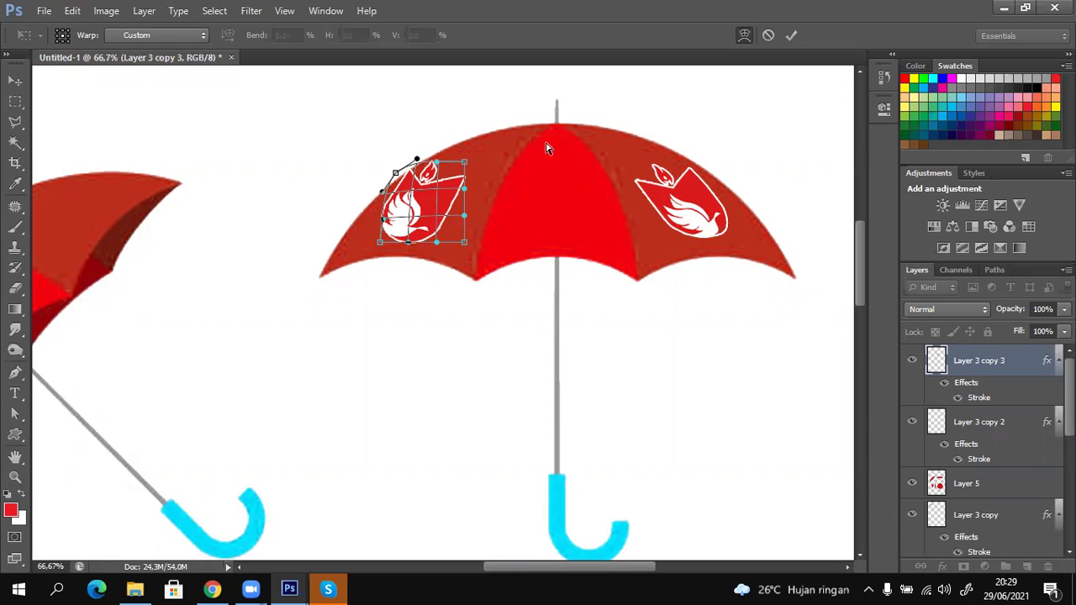
{"action": "key", "text": "Return"}
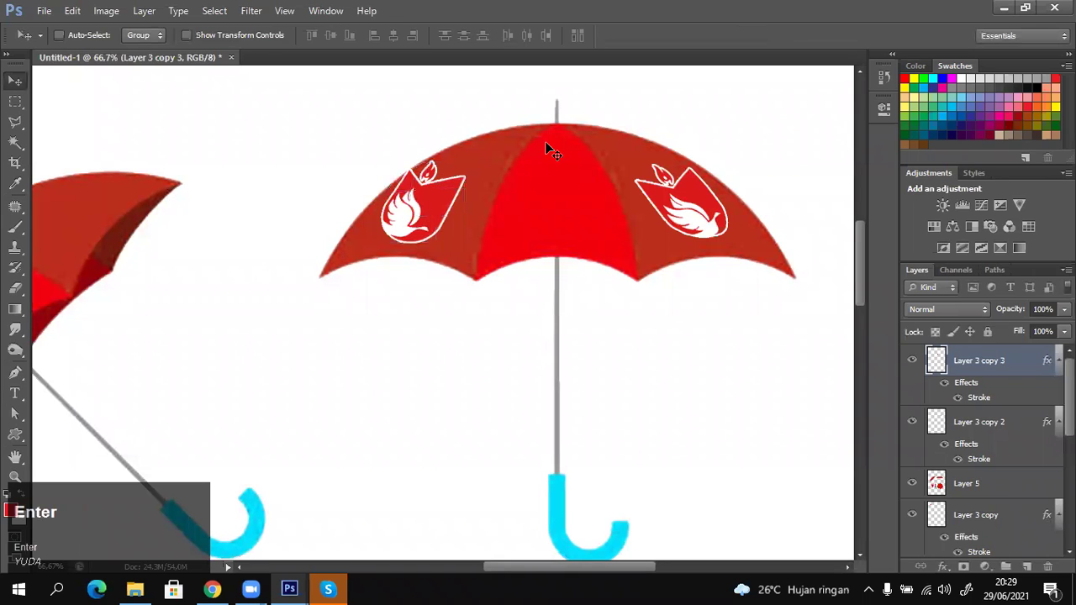
Examine the logos on the upright umbrella up close and within the whole merchandise layout.
{"action": "key", "text": "z"}
{"action": "left_click", "coordinate": [505, 214], "text": "alt"}
{"action": "left_click", "coordinate": [503, 221], "text": "alt"}
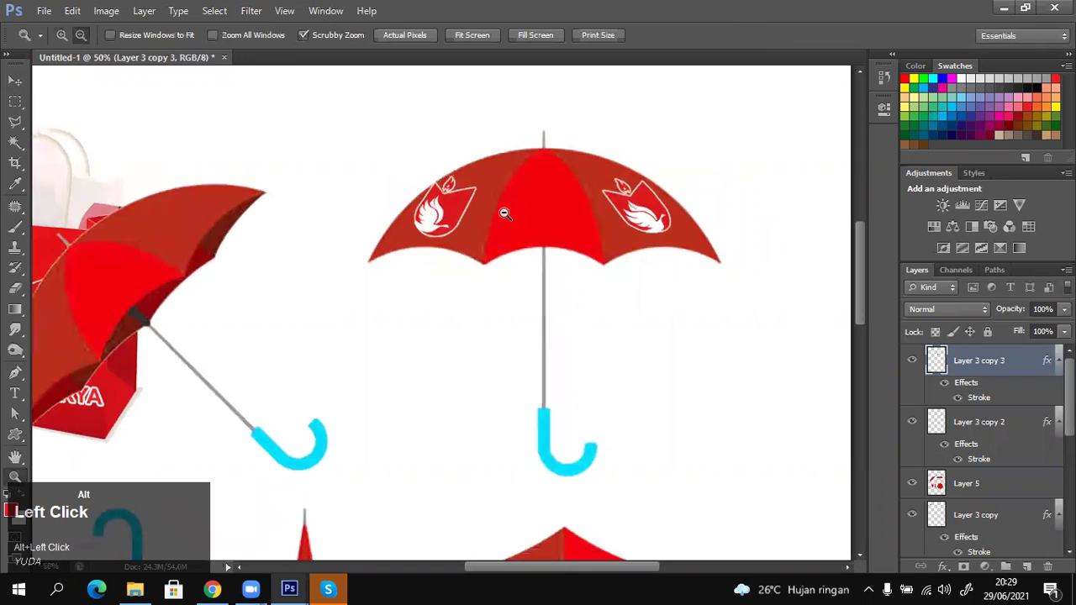
{"action": "left_click", "coordinate": [497, 232], "text": "alt"}
{"action": "left_click", "coordinate": [491, 247], "text": "alt"}
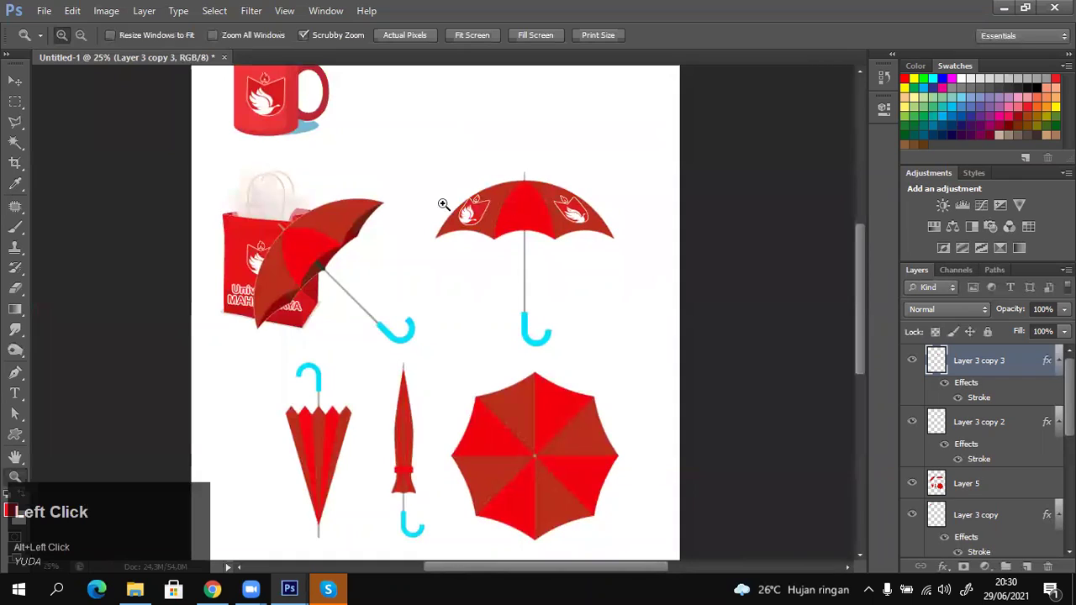
{"action": "left_click", "coordinate": [558, 221]}
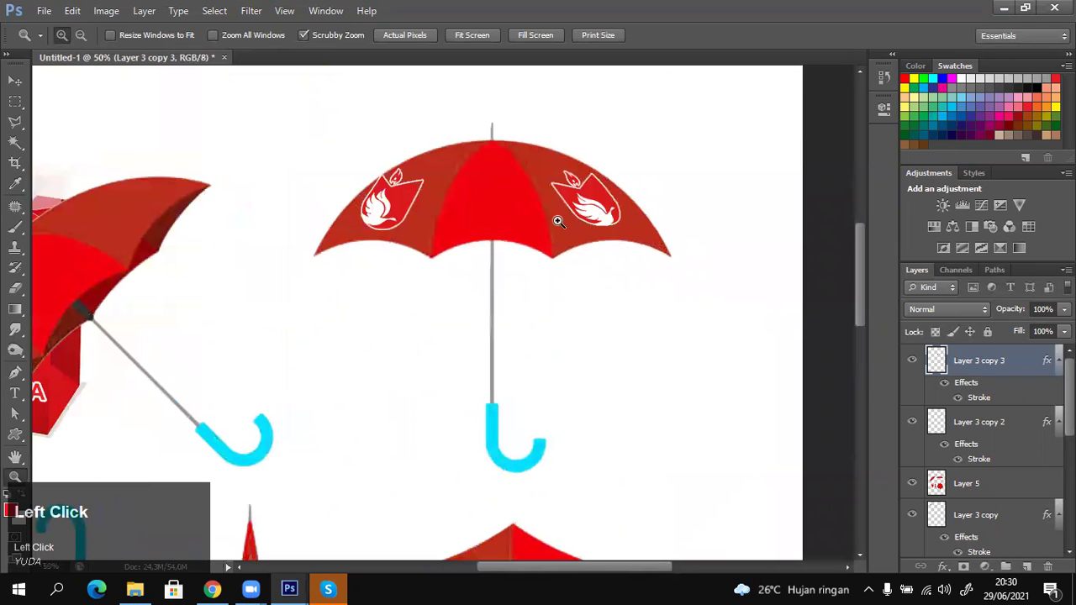
{"action": "left_click", "coordinate": [558, 221]}
{"action": "key", "text": "v"}
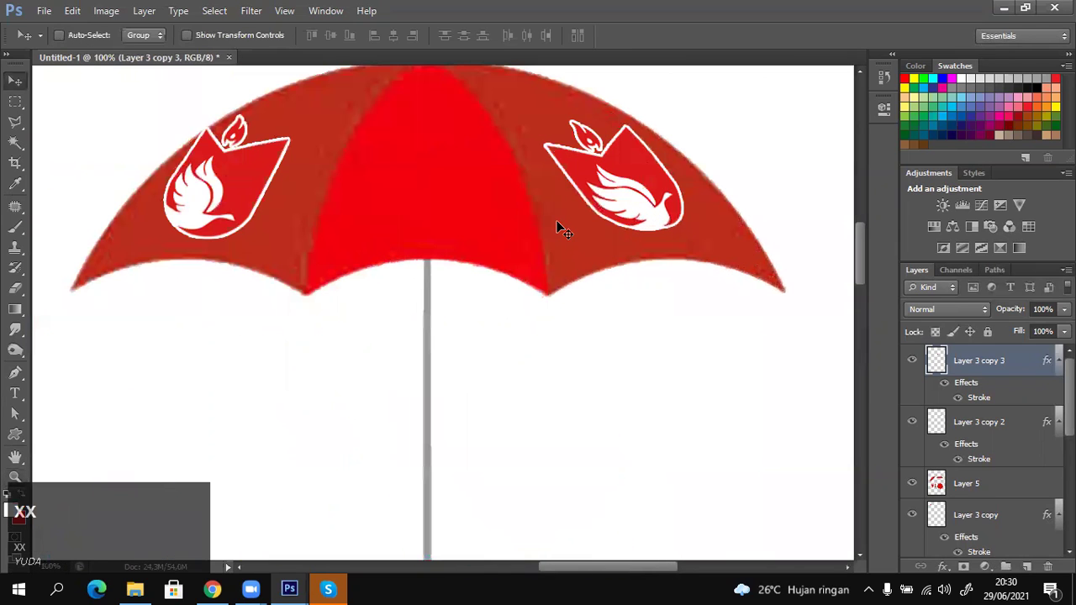
{"action": "key", "text": "z"}
{"action": "left_click", "coordinate": [555, 220], "text": "alt"}
{"action": "left_click", "coordinate": [555, 221], "text": "alt"}
{"action": "left_click", "coordinate": [554, 221], "text": "alt"}
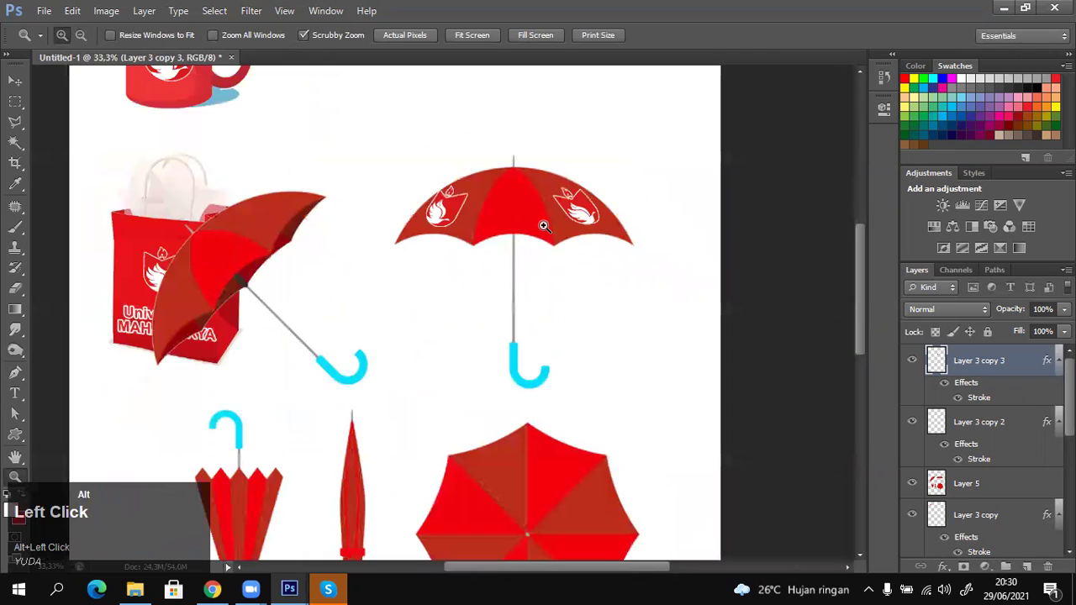
{"action": "left_click", "coordinate": [544, 226], "text": "alt"}
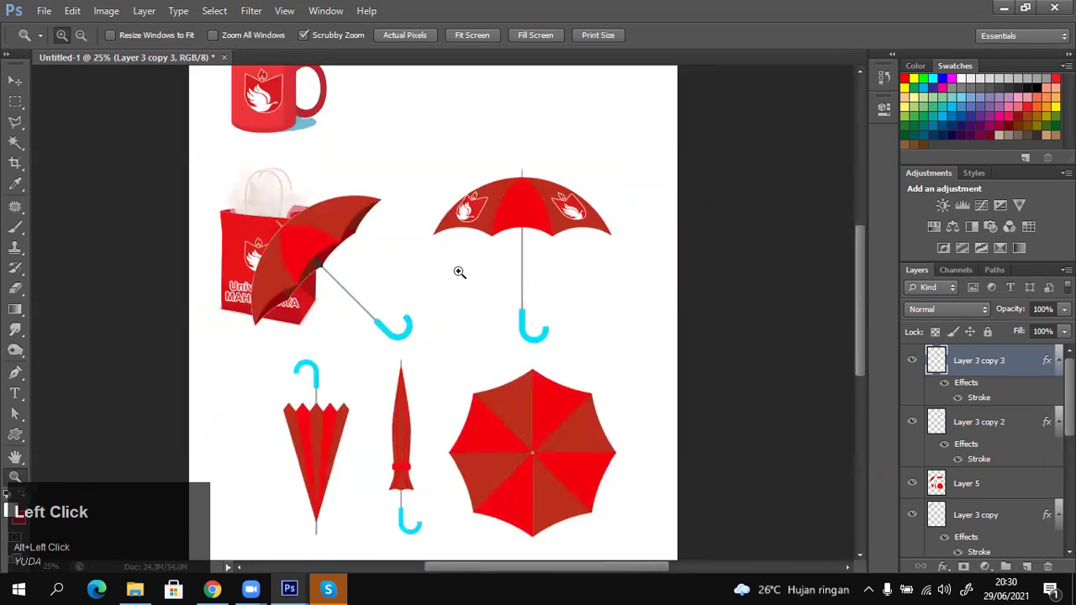
Erase the tilted umbrella and the two folded umbrellas from Layer 5, keeping the upright and top-view umbrellas.
{"action": "key", "text": "v"}
{"action": "right_click", "coordinate": [498, 448]}
{"action": "left_click", "coordinate": [521, 454]}
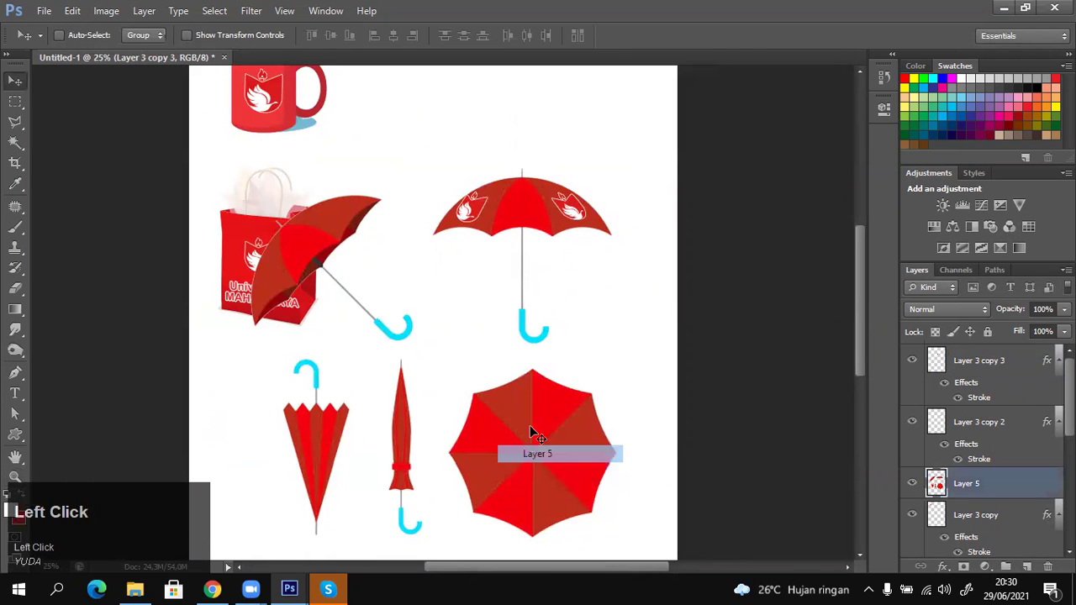
{"action": "scroll", "coordinate": [395, 349], "scroll_direction": "down", "scroll_amount": 1}
{"action": "scroll", "coordinate": [420, 328], "scroll_direction": "up", "scroll_amount": 1}
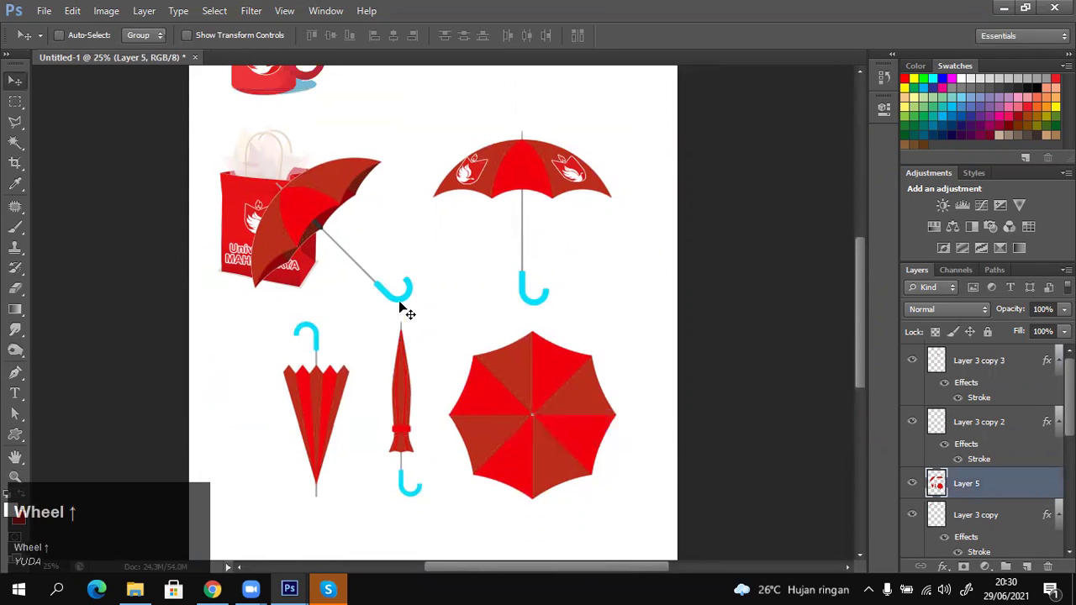
{"action": "key", "text": "e"}
{"action": "mouse_move", "coordinate": [356, 206]}
{"action": "left_mouse_down"}
{"action": "mouse_move", "coordinate": [311, 192]}
{"action": "mouse_move", "coordinate": [365, 312]}
{"action": "mouse_move", "coordinate": [392, 283]}
{"action": "mouse_move", "coordinate": [305, 308]}
{"action": "mouse_move", "coordinate": [338, 518]}
{"action": "mouse_move", "coordinate": [377, 474]}
{"action": "mouse_move", "coordinate": [401, 516]}
{"action": "mouse_move", "coordinate": [491, 325]}
{"action": "mouse_move", "coordinate": [485, 151]}
{"action": "mouse_move", "coordinate": [457, 169]}
{"action": "left_mouse_up"}
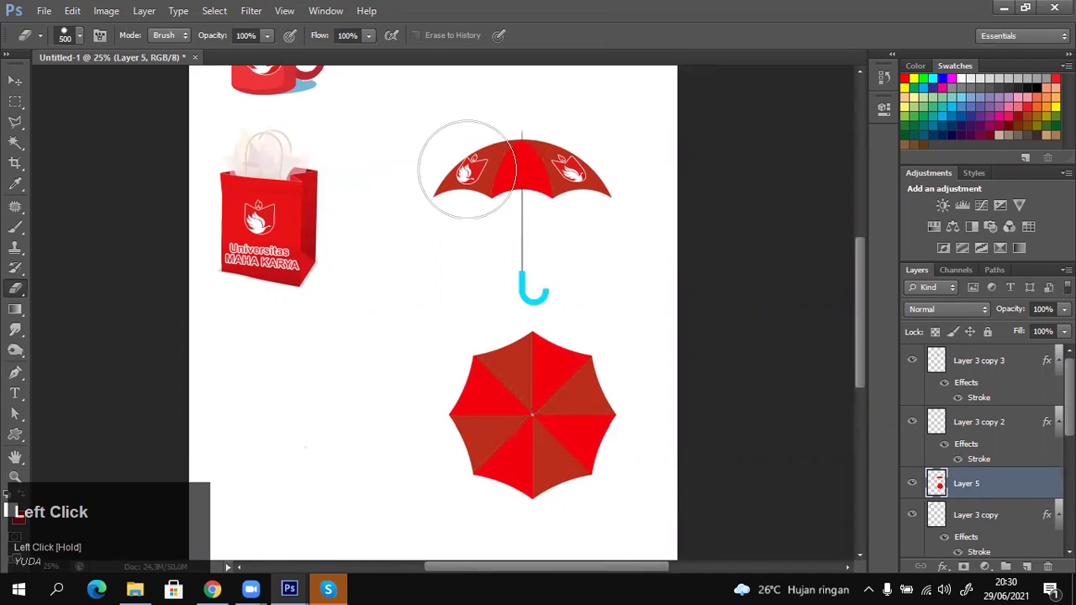
{"action": "key", "text": "v"}
{"action": "right_click", "coordinate": [483, 178]}
{"action": "left_click", "coordinate": [294, 133]}
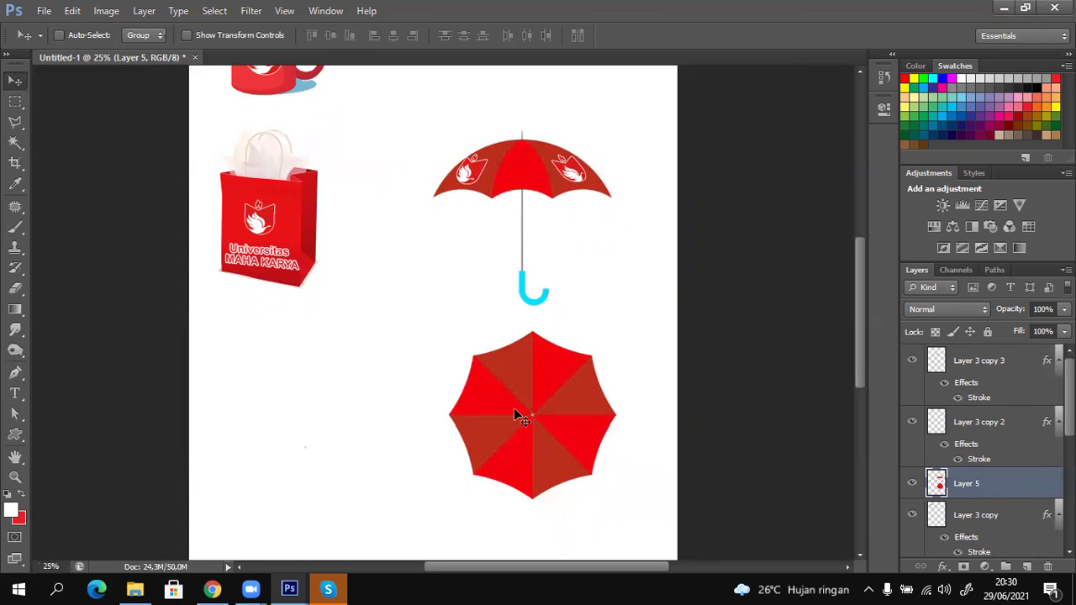
Duplicate the mug's logo layer, move the copy near the top-view umbrella, and bring its layer to the front.
{"action": "scroll", "coordinate": [256, 240], "scroll_direction": "up", "scroll_amount": 2}
{"action": "right_click", "coordinate": [267, 115]}
{"action": "left_click", "coordinate": [280, 122]}
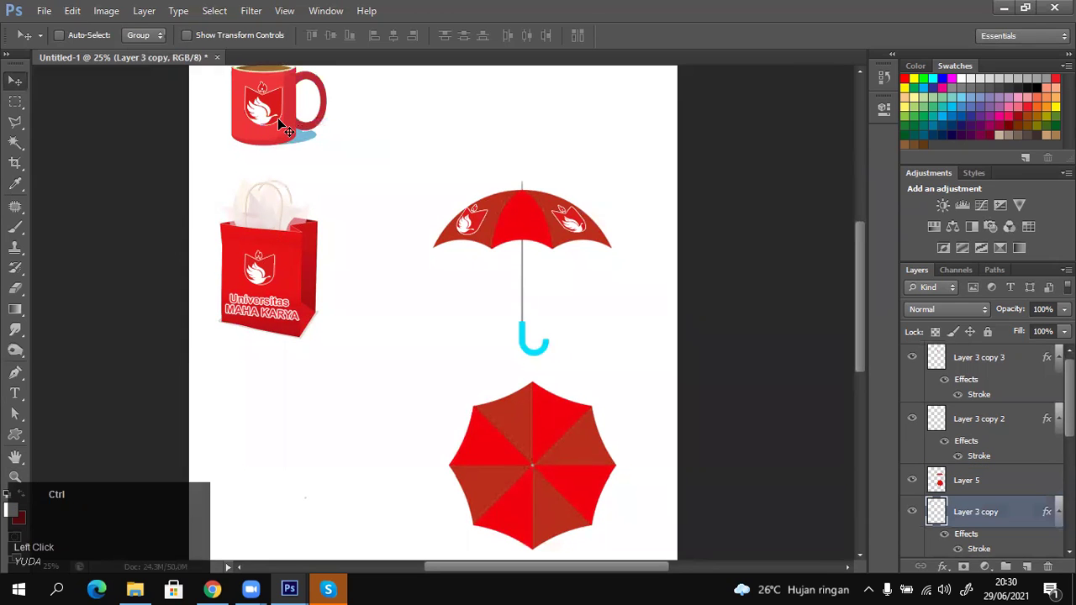
{"action": "left_click_drag", "start_coordinate": [280, 122], "coordinate": [450, 332]}
{"action": "left_click_drag", "start_coordinate": [952, 458], "coordinate": [950, 488]}
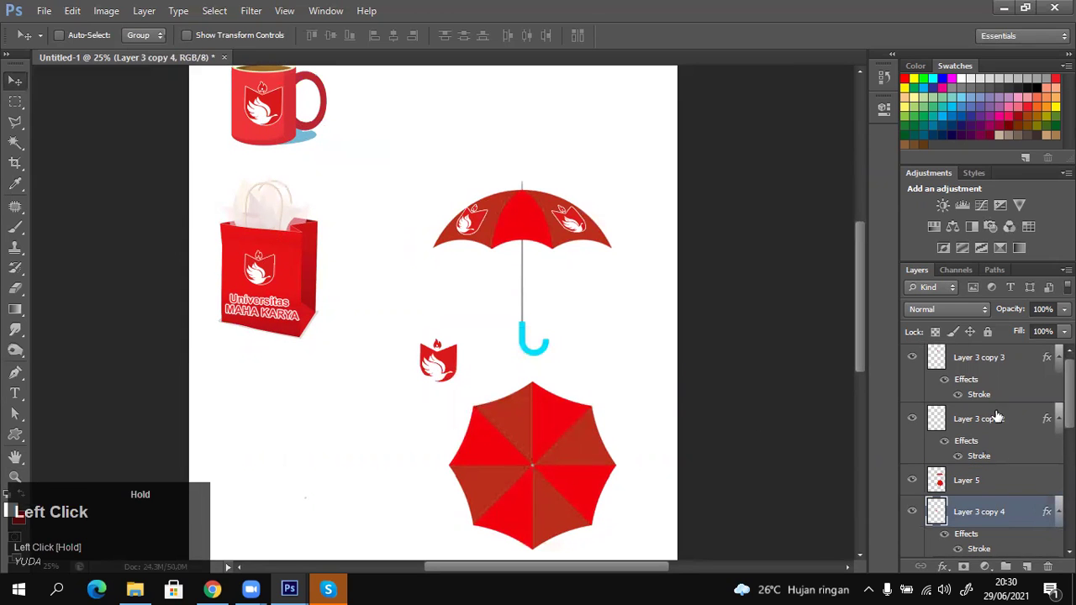
{"action": "key", "text": "h"}
{"action": "double_click", "coordinate": [978, 549]}
{"action": "left_click", "coordinate": [1054, 174]}
{"action": "key", "text": "v"}
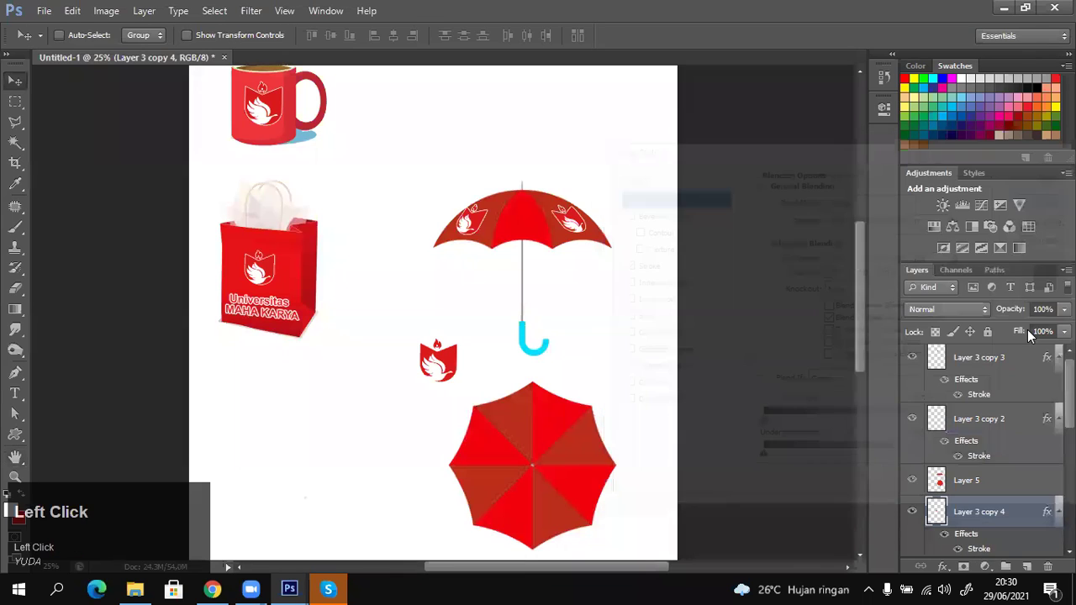
{"action": "left_click_drag", "start_coordinate": [979, 331], "coordinate": [979, 348]}
Rotate the logo copy 150°, scale it down, and place it on the top-view umbrella's upper-left dark panel.
{"action": "key", "text": "ctrl+t"}
{"action": "left_click_drag", "start_coordinate": [471, 319], "coordinate": [421, 425]}
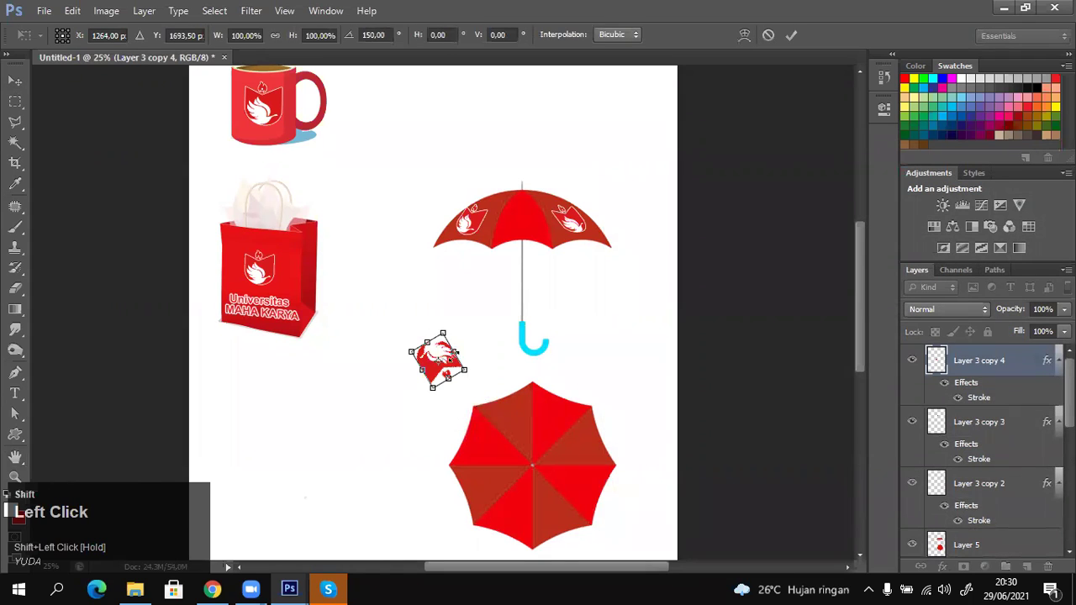
{"action": "key", "text": "Return"}
{"action": "left_click_drag", "start_coordinate": [454, 369], "coordinate": [518, 441]}
{"action": "key", "text": "ctrl+t"}
{"action": "key", "text": "Return"}
Nudge the logo up and slightly right to position it nearer the outer edge of the upper-left dark panel.
{"action": "key", "text": "z"}
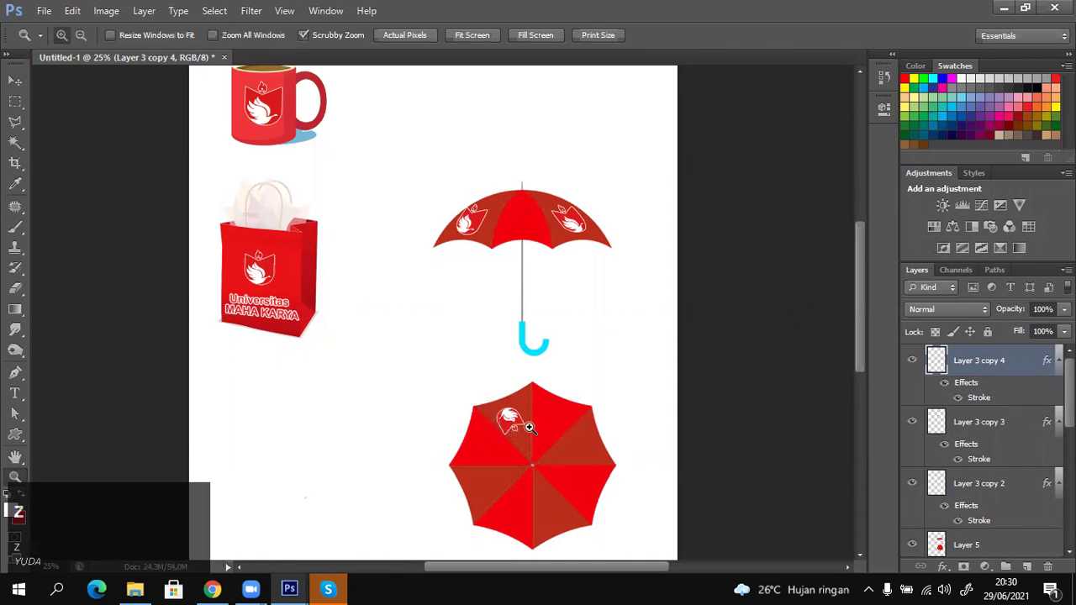
{"action": "left_click", "coordinate": [529, 428]}
{"action": "left_click", "coordinate": [529, 428]}
{"action": "left_click", "coordinate": [529, 428]}
{"action": "left_click", "coordinate": [528, 428]}
{"action": "key", "text": "v"}
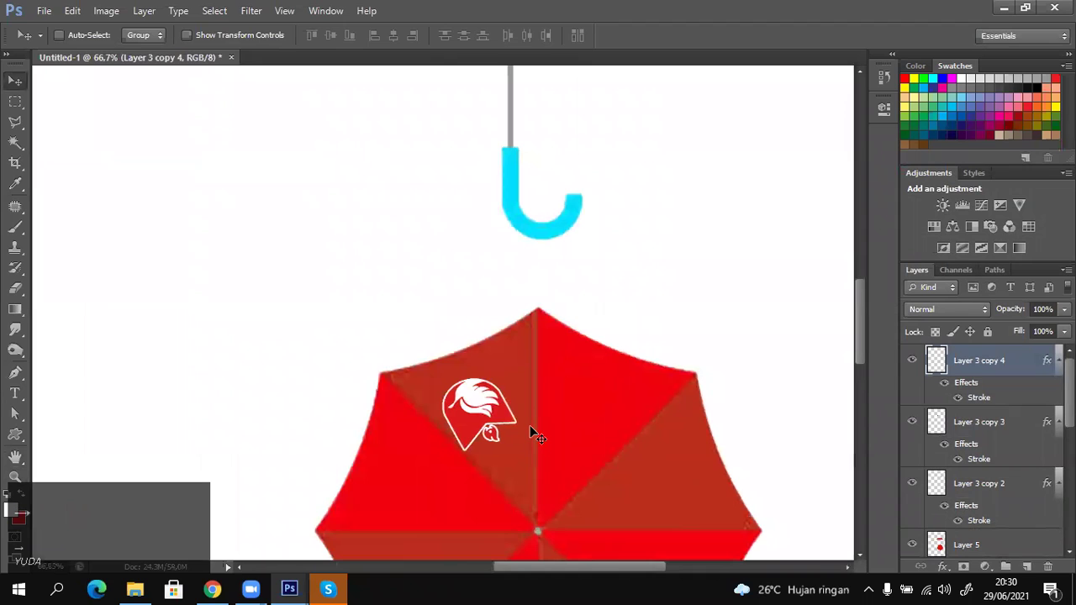
{"action": "key", "text": "shift+Up"}
{"action": "key", "text": "shift+Up"}
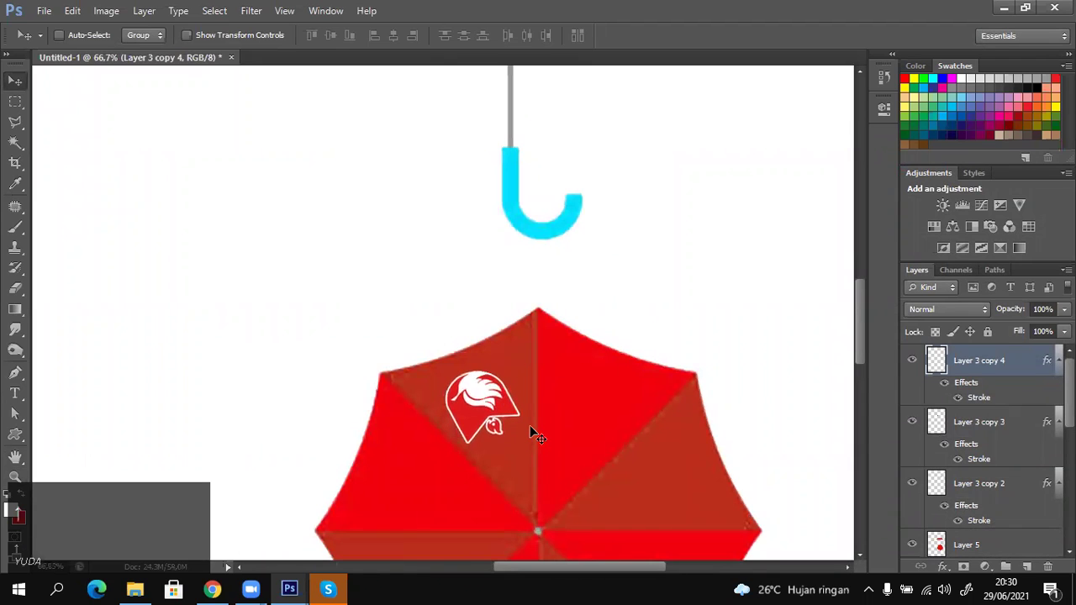
{"action": "key", "text": "Up"}
{"action": "key", "text": "Up"}
{"action": "key", "text": "Up"}
{"action": "key", "text": "Up"}
{"action": "key", "text": "Up"}
{"action": "key", "text": "Up"}
{"action": "key", "text": "Up"}
{"action": "key", "text": "Right"}
{"action": "key", "text": "Right"}
{"action": "key", "text": "Right"}
Duplicate the top-view umbrella's logo onto its lower-right dark panel and rotate the copy to face the umbrella's centre.
{"action": "key", "text": "z"}
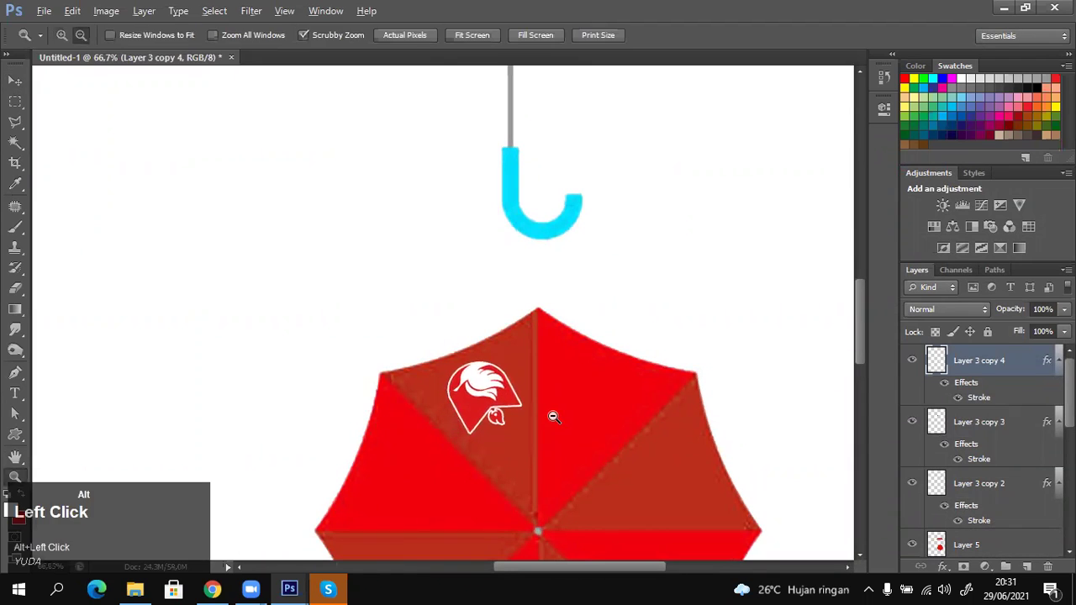
{"action": "left_click", "coordinate": [554, 417], "text": "alt"}
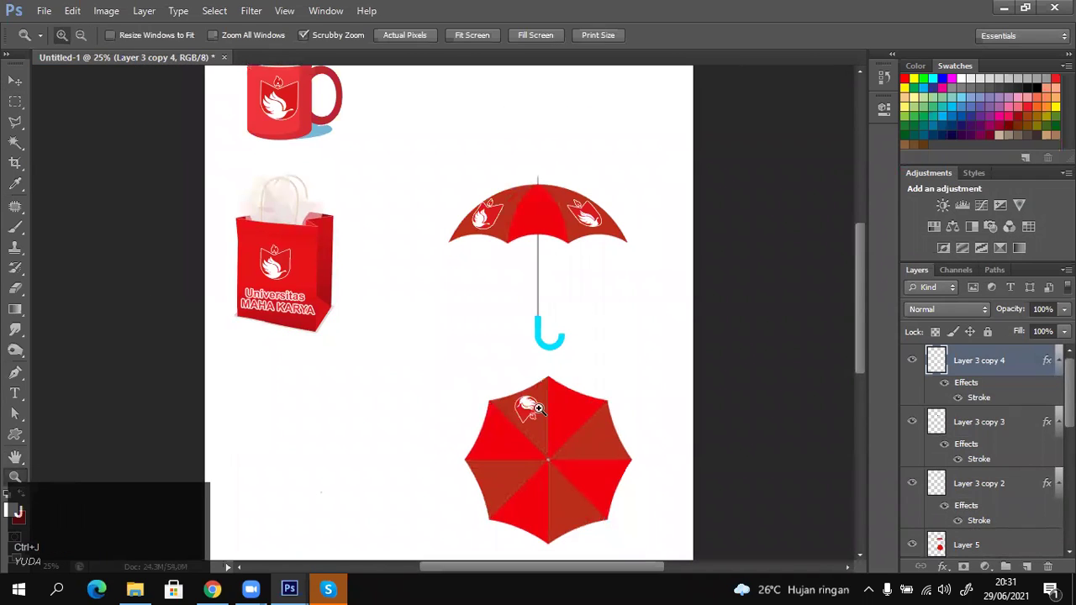
{"action": "left_click_drag", "start_coordinate": [531, 416], "coordinate": [599, 450]}
{"action": "key", "text": "ctrl+z"}
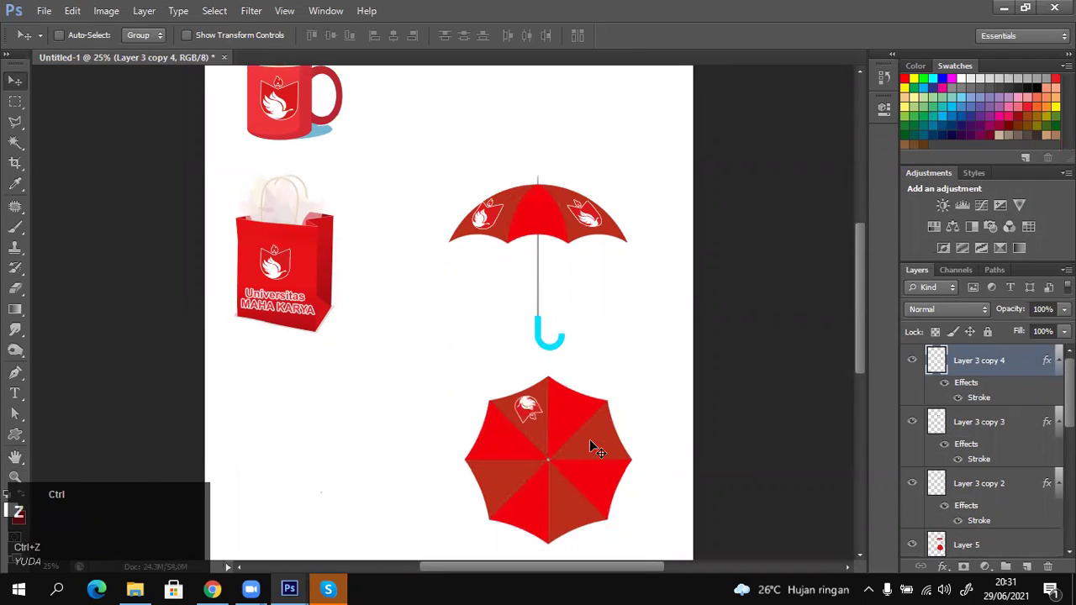
{"action": "key", "text": "ctrl+j"}
{"action": "left_click_drag", "start_coordinate": [530, 411], "coordinate": [573, 504]}
{"action": "key", "text": "ctrl+t"}
{"action": "key", "text": "Return"}
Place two more logo copies on the top-view umbrella's right and left dark panels, rotating each towards the centre.
{"action": "key", "text": "ctrl+t"}
{"action": "key", "text": "Return"}
{"action": "key", "text": "ctrl+t"}
{"action": "left_click_drag", "start_coordinate": [587, 466], "coordinate": [521, 479]}
{"action": "key", "text": "Return"}
{"action": "key", "text": "ctrl"}
{"action": "key", "text": "ctrl+t"}
{"action": "left_click", "coordinate": [505, 473], "text": "shift"}
{"action": "key", "text": "Return"}
{"action": "key", "text": "Left"}
{"action": "key", "text": "Left"}
{"action": "key", "text": "Left"}
{"action": "key", "text": "Left"}
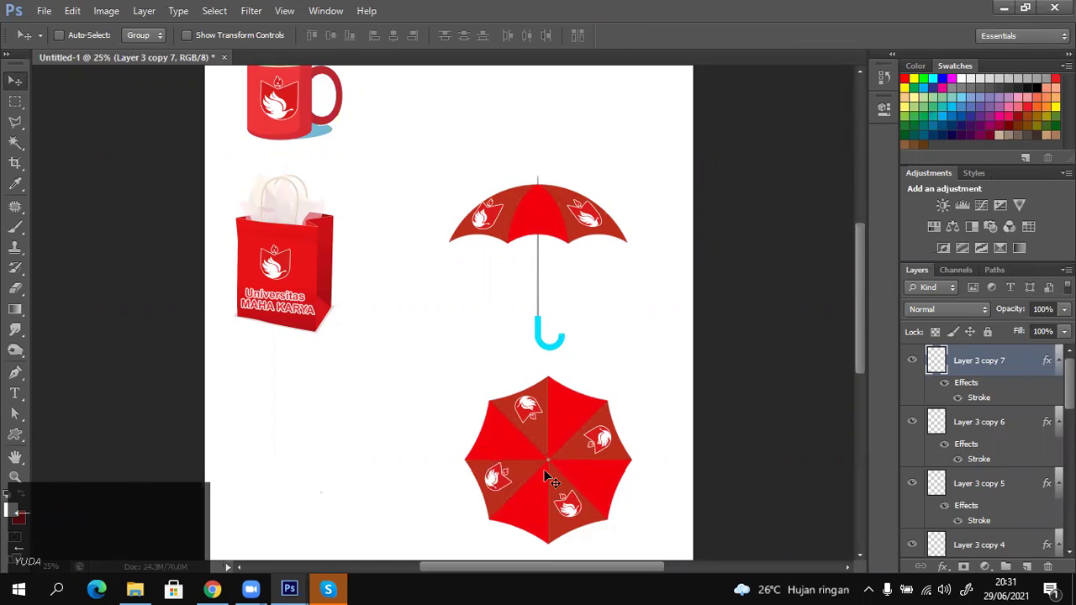
Review the whole merchandise layout and the four logos on the top-view umbrella.
{"action": "key", "text": "z"}
{"action": "left_click", "coordinate": [431, 358]}
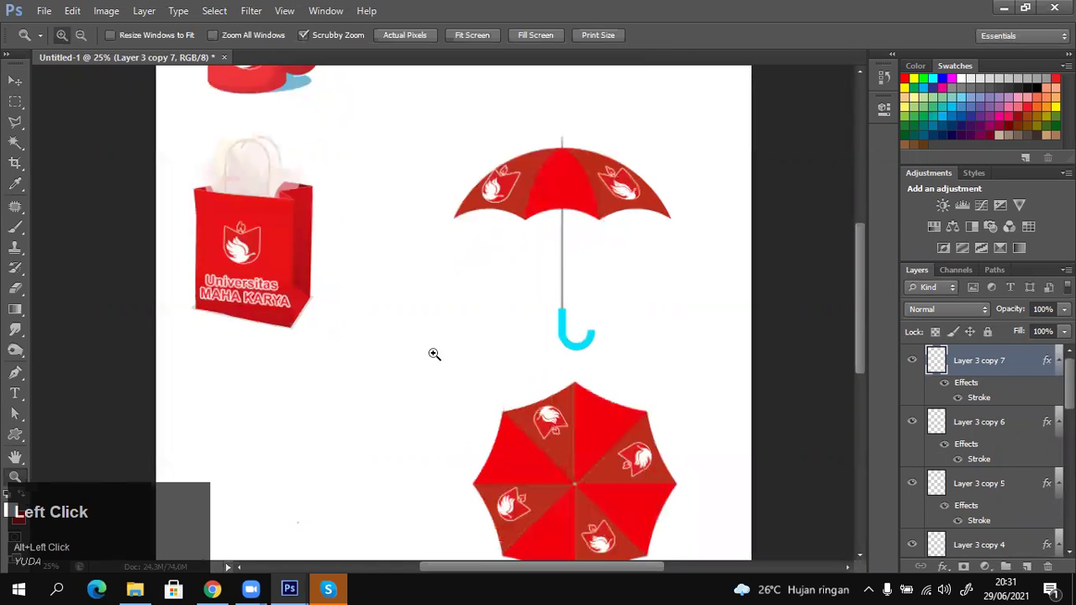
{"action": "left_click", "coordinate": [436, 334], "text": "alt"}
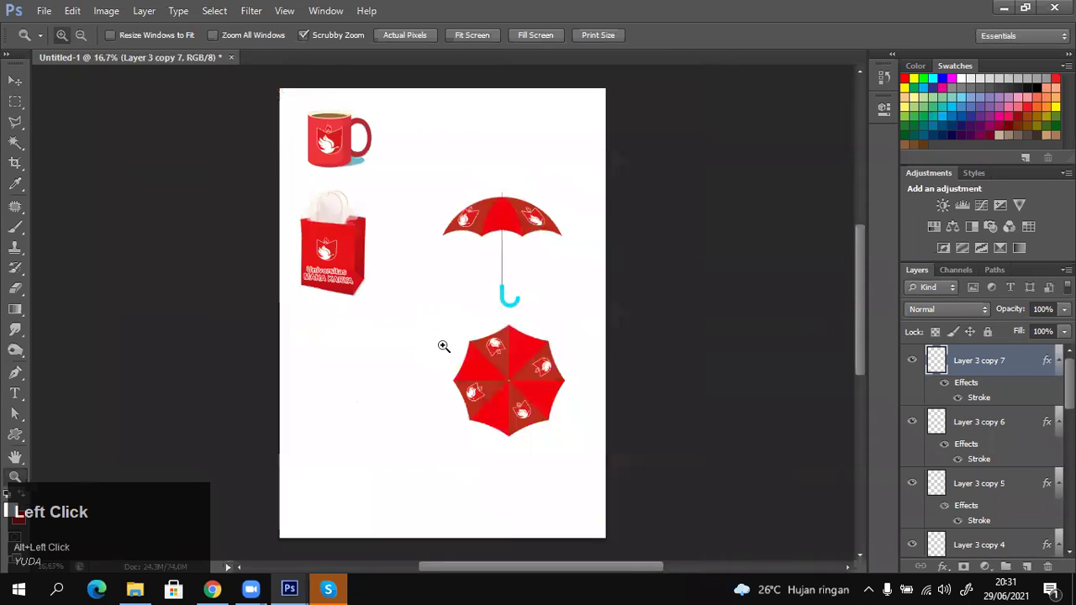
{"action": "key", "text": "v"}
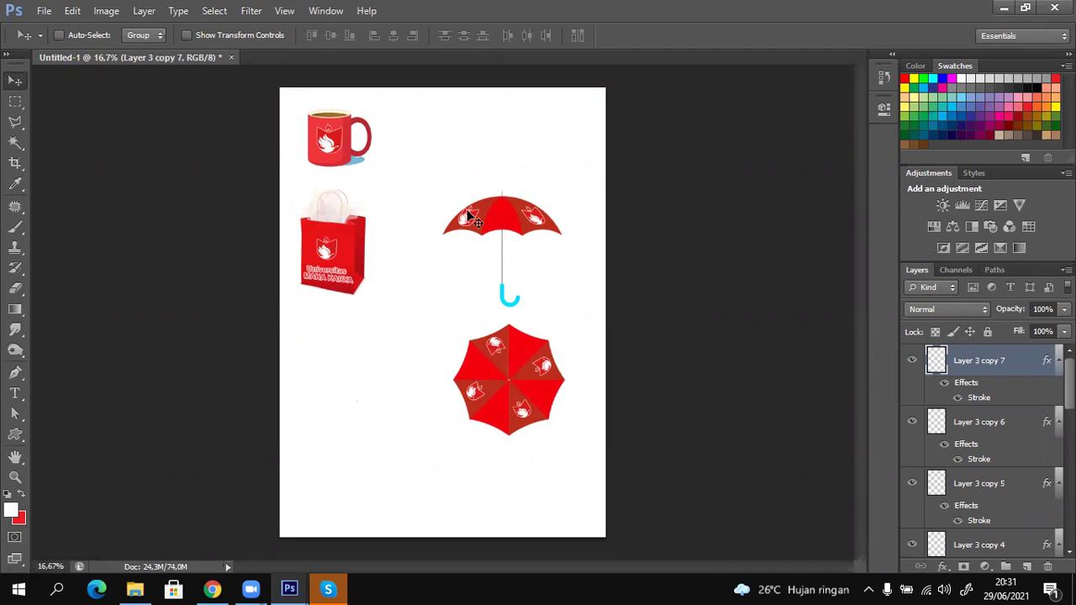
{"action": "key", "text": "z"}
{"action": "left_click", "coordinate": [478, 354]}
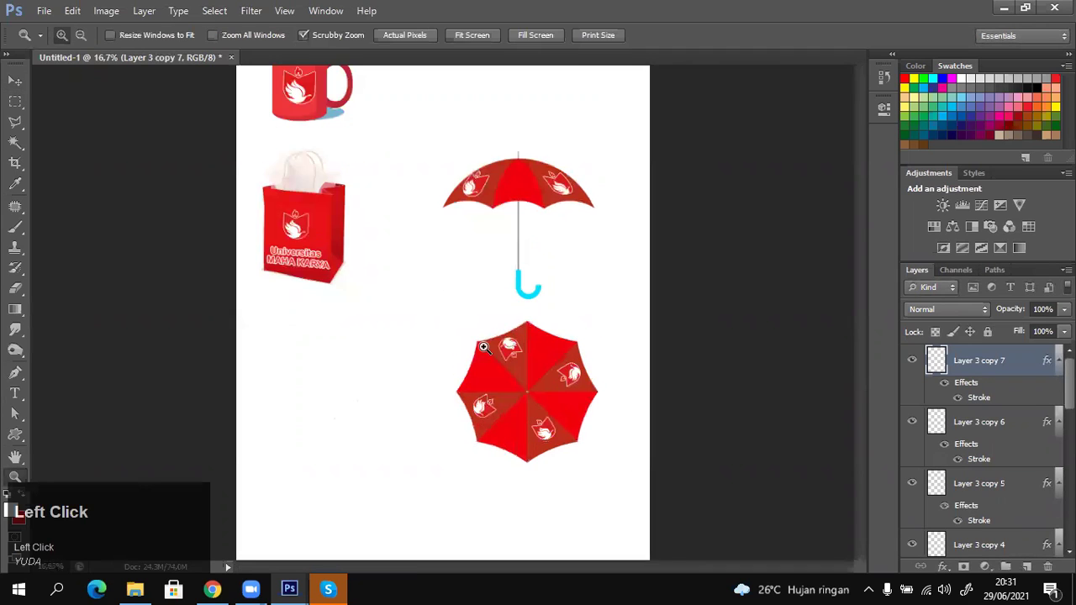
{"action": "left_click", "coordinate": [479, 353]}
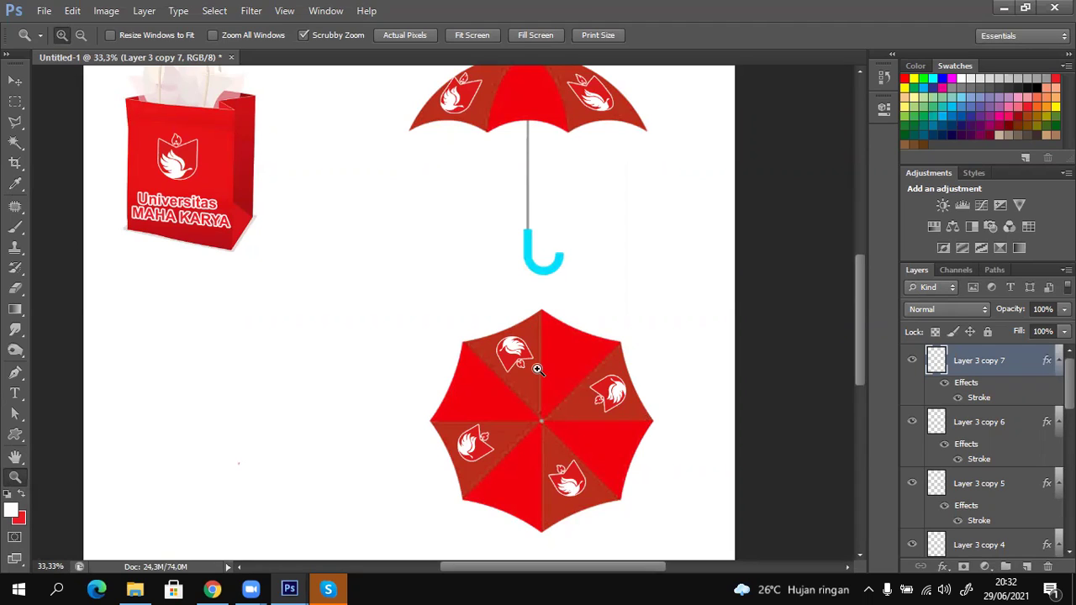
Select the shopping bag's logo layer and move the logo slightly down towards the Universitas text.
{"action": "key", "text": "v"}
{"action": "right_click", "coordinate": [185, 172]}
{"action": "left_click", "coordinate": [211, 174]}
{"action": "left_click_drag", "start_coordinate": [190, 165], "coordinate": [191, 172]}
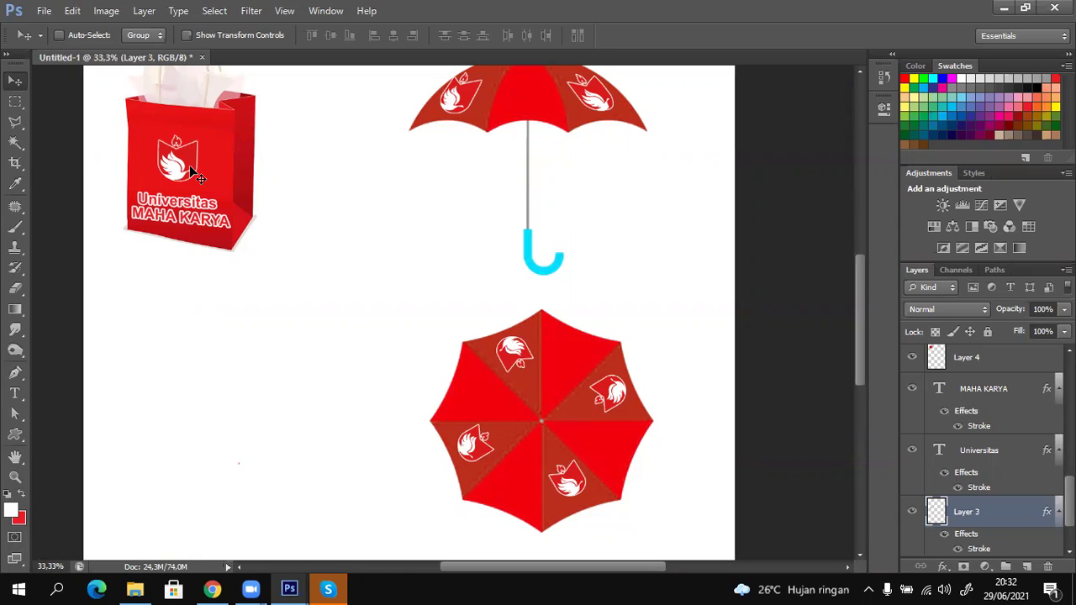
{"action": "left_click", "coordinate": [195, 172]}
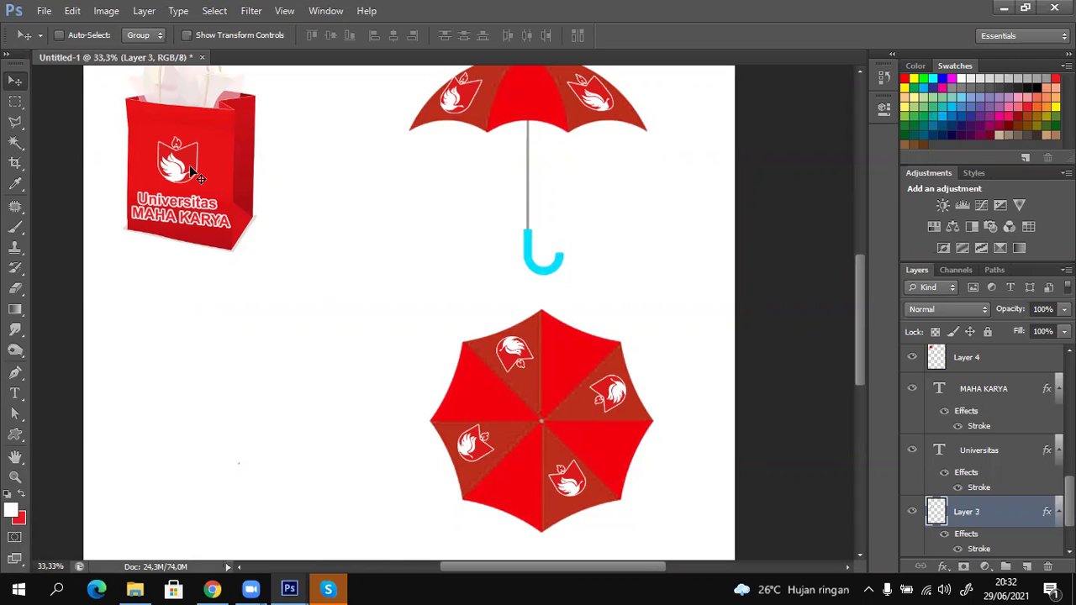
{"action": "left_click", "coordinate": [196, 172]}
{"action": "key", "text": "z"}
{"action": "left_click", "coordinate": [399, 258], "text": "alt"}
{"action": "scroll", "coordinate": [403, 259], "scroll_direction": "up", "scroll_amount": 1}
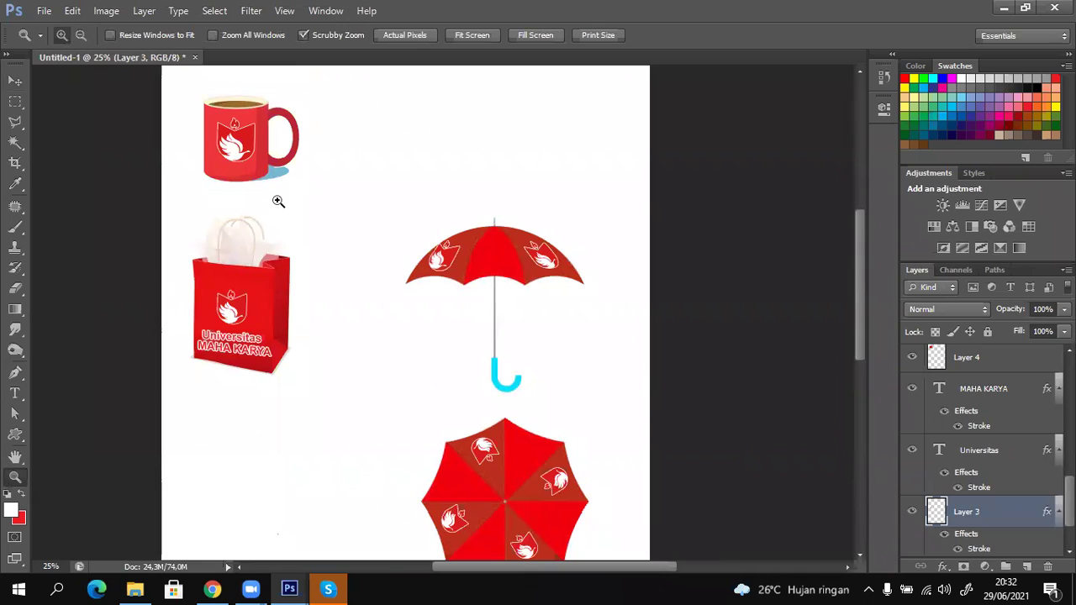
{"action": "key", "text": "z"}
{"action": "left_click", "coordinate": [278, 190]}
{"action": "left_click", "coordinate": [466, 249], "text": "alt"}
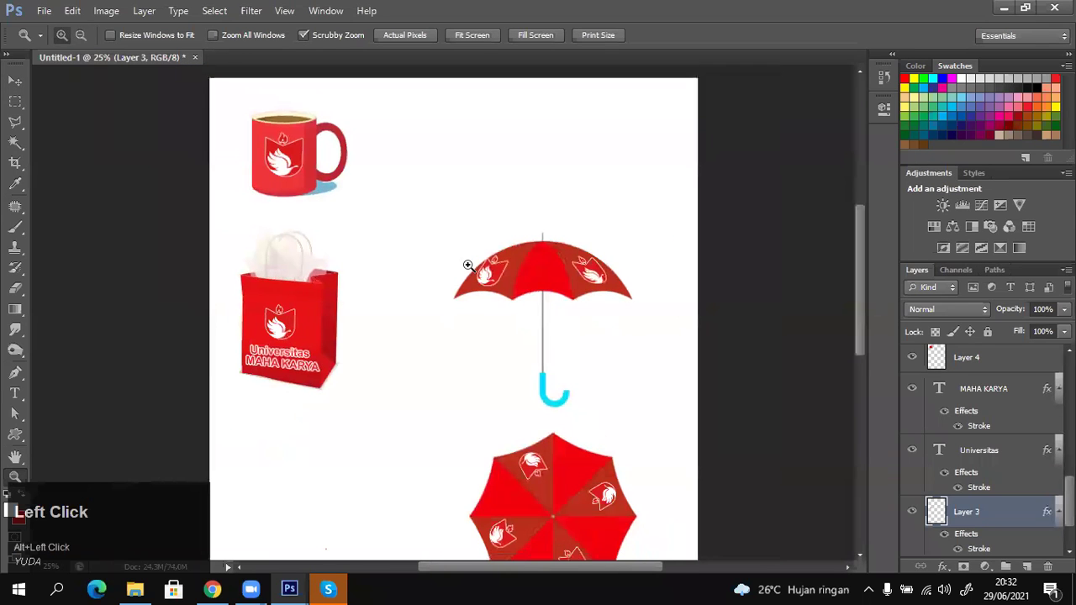
Select the umbrellas' image layer together with the logo layers on the side-view umbrella.
{"action": "scroll", "coordinate": [502, 409], "scroll_direction": "down", "scroll_amount": 1}
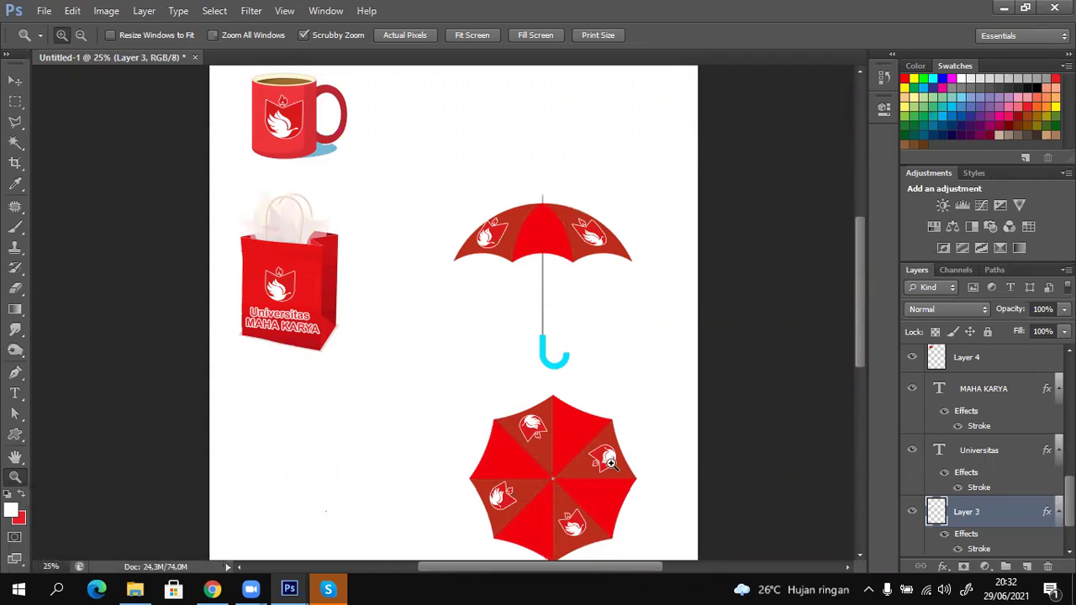
{"action": "left_click", "coordinate": [552, 448]}
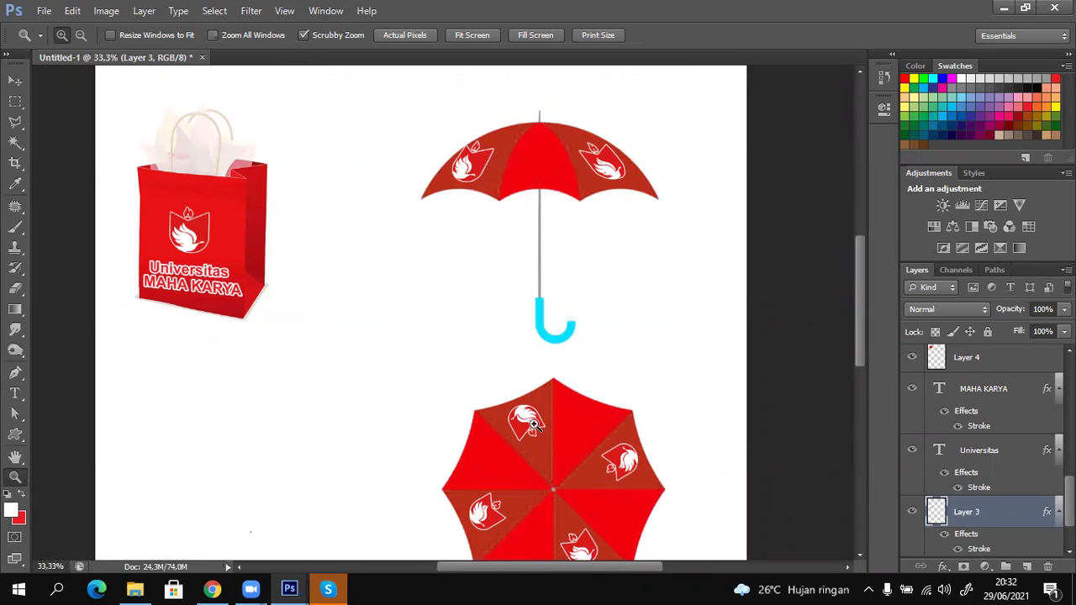
{"action": "left_click", "coordinate": [461, 300], "text": "alt"}
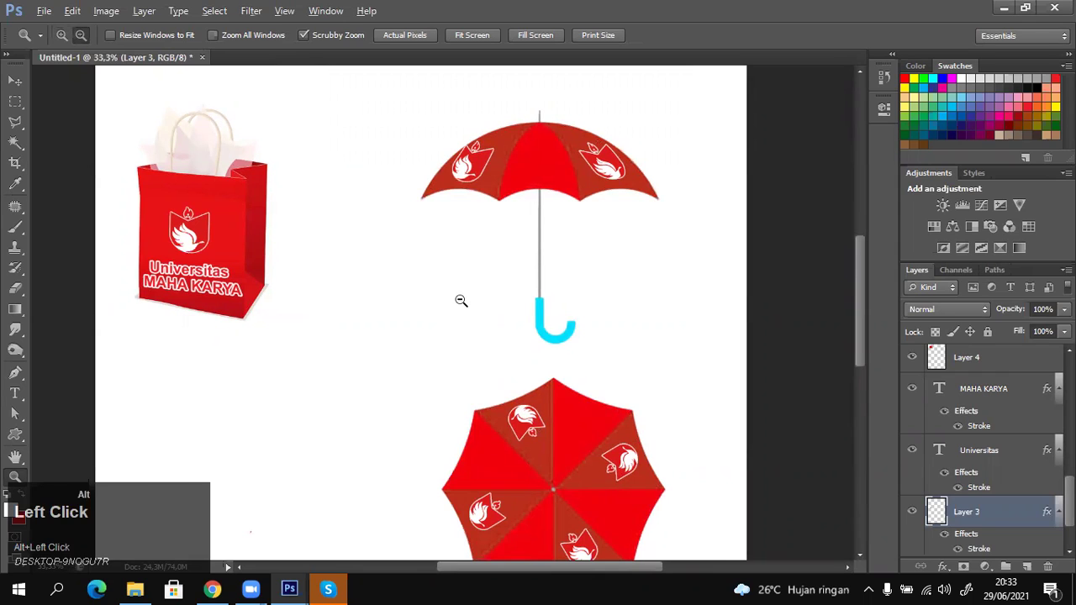
{"action": "left_click", "coordinate": [460, 300], "text": "alt"}
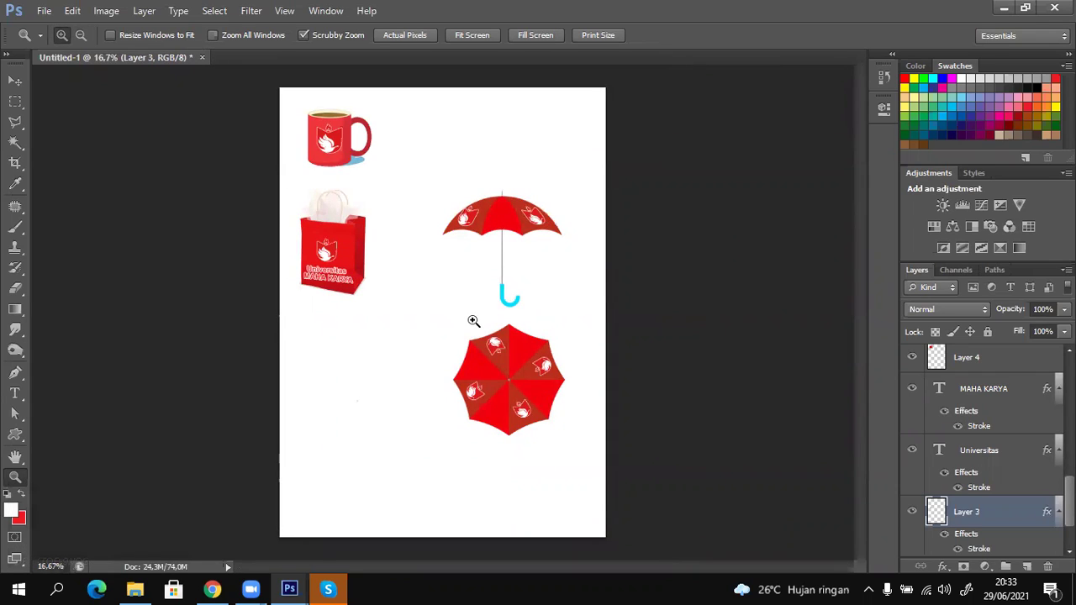
{"action": "key", "text": "v"}
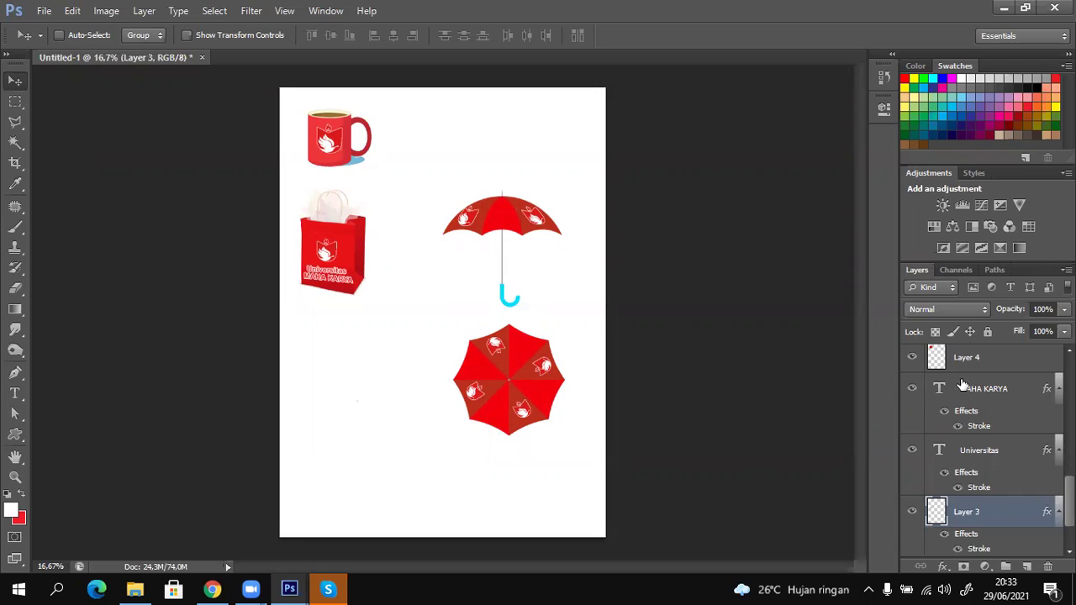
{"action": "scroll", "coordinate": [925, 412], "scroll_direction": "up", "scroll_amount": 3}
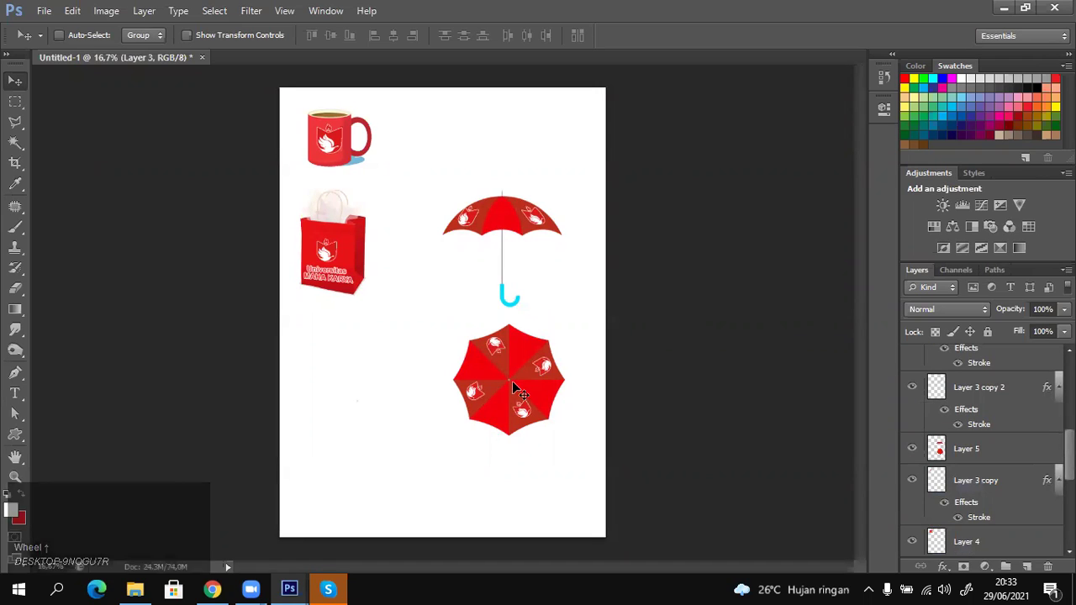
{"action": "right_click", "coordinate": [523, 231], "text": "shift"}
{"action": "left_click", "coordinate": [531, 227]}
{"action": "right_click", "coordinate": [537, 226], "text": "shift"}
{"action": "left_click", "coordinate": [540, 228]}
{"action": "right_click", "coordinate": [538, 220], "text": "shift"}
{"action": "left_click", "coordinate": [567, 231], "text": "shift"}
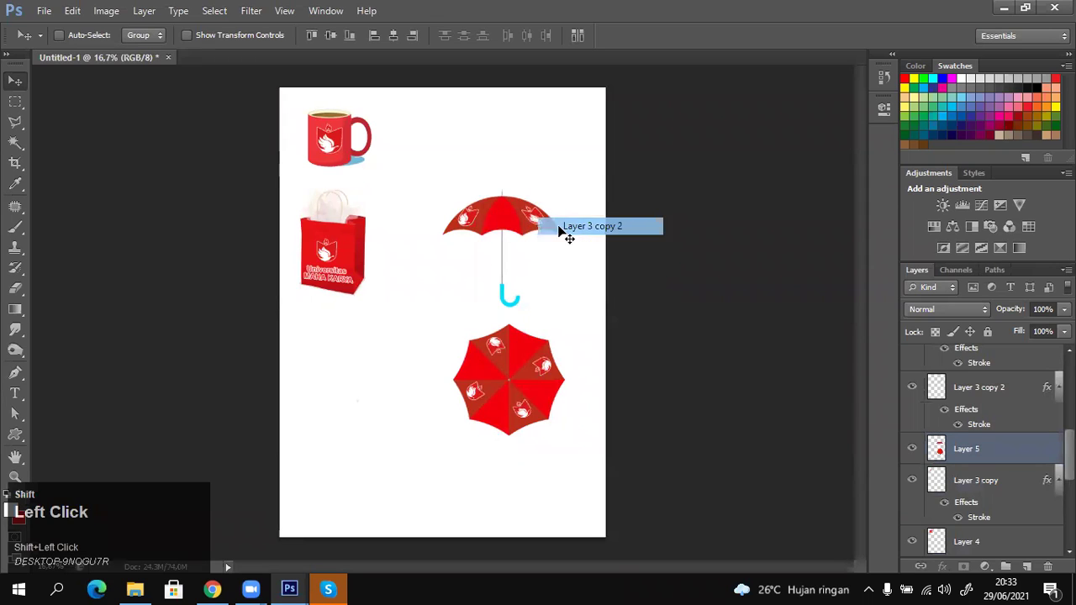
Add the four logo layers on the top-view umbrella to the layer selection.
{"action": "right_click", "coordinate": [506, 358], "text": "shift"}
{"action": "left_click", "coordinate": [508, 360], "text": "shift"}
{"action": "right_click", "coordinate": [551, 359], "text": "shift"}
{"action": "left_click", "coordinate": [553, 360], "text": "shift"}
{"action": "right_click", "coordinate": [561, 380], "text": "shift"}
{"action": "left_click", "coordinate": [561, 380], "text": "shift"}
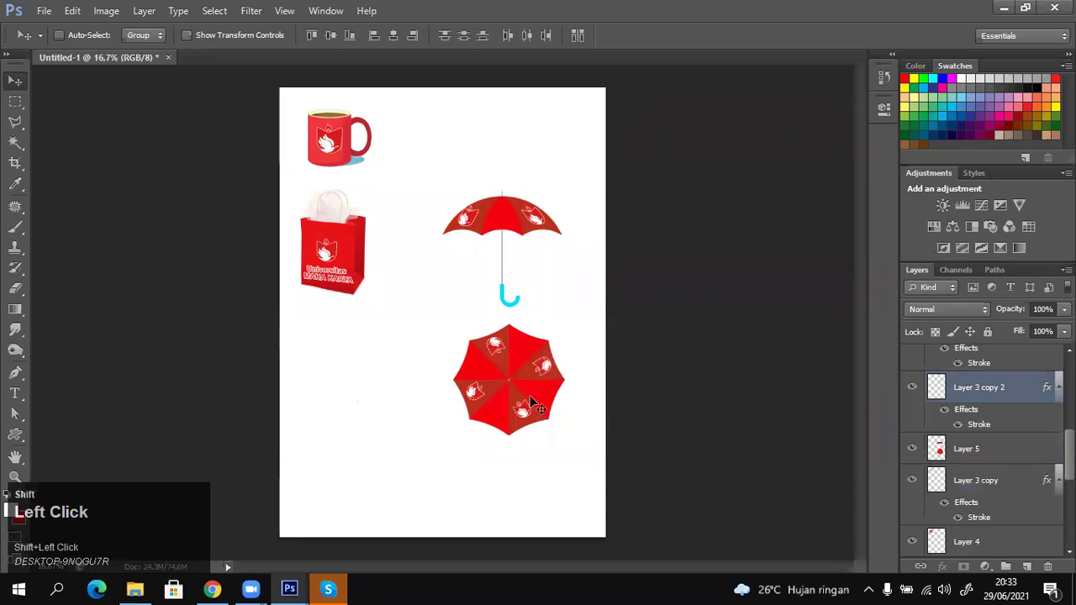
{"action": "right_click", "coordinate": [522, 405], "text": "shift"}
{"action": "left_click", "coordinate": [529, 414], "text": "shift"}
{"action": "right_click", "coordinate": [472, 387], "text": "shift"}
{"action": "left_click", "coordinate": [507, 395], "text": "shift"}
{"action": "left_click_drag", "start_coordinate": [507, 393], "coordinate": [475, 359]}
{"action": "key", "text": "ctrl+z"}
{"action": "right_click", "coordinate": [495, 418], "text": "shift"}
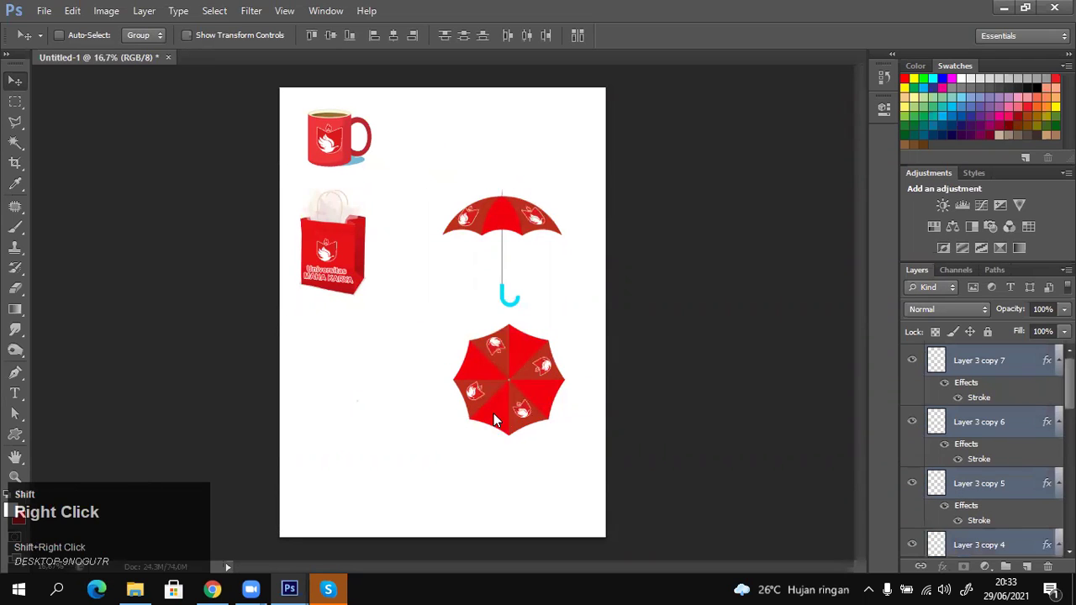
{"action": "left_click", "coordinate": [517, 425], "text": "shift"}
Scale both umbrellas and their logos together to about 49% and place them beside the mug near the page's upper edge.
{"action": "left_click_drag", "start_coordinate": [547, 391], "coordinate": [469, 398]}
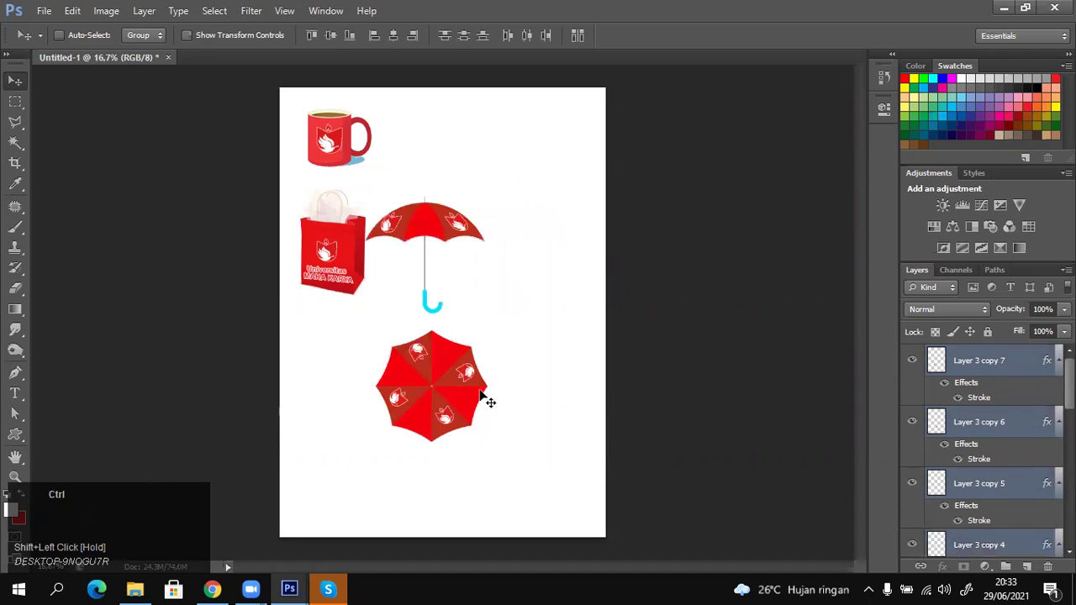
{"action": "key", "text": "ctrl+t"}
{"action": "left_click_drag", "start_coordinate": [496, 439], "coordinate": [449, 377]}
{"action": "left_click_drag", "start_coordinate": [438, 240], "coordinate": [456, 221]}
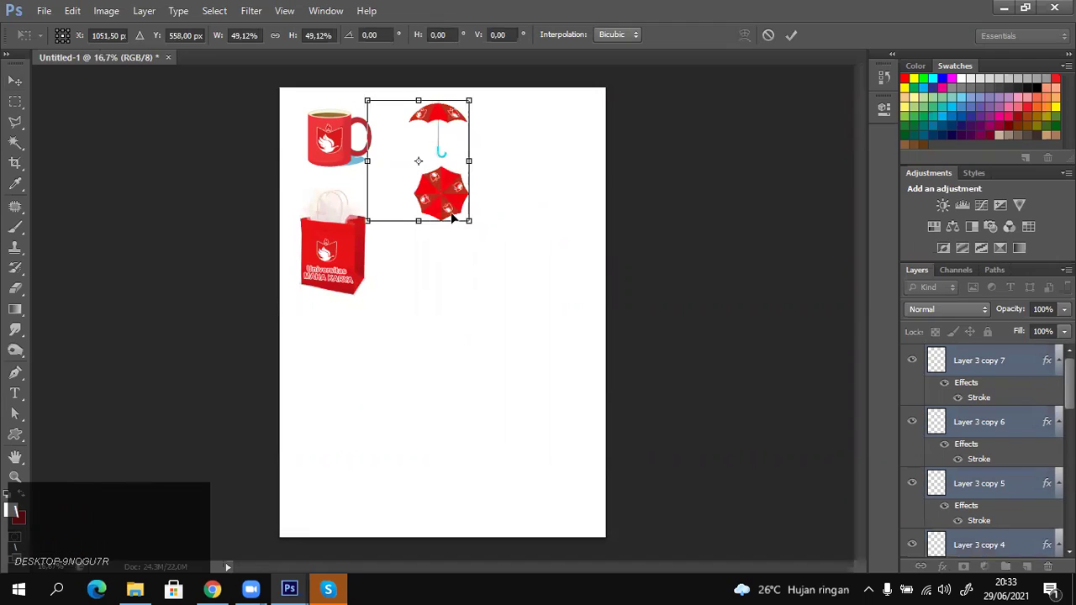
{"action": "key", "text": "Return"}
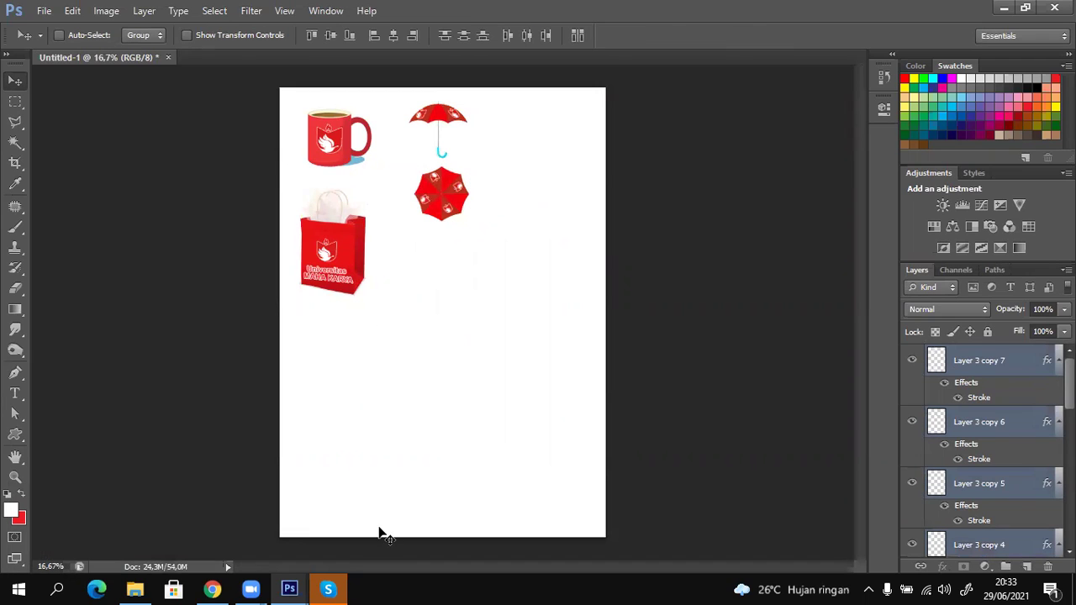
Switch to Chrome and copy the large Universitas Mahakarya logo image from the logo search results.
{"action": "left_click", "coordinate": [213, 589]}
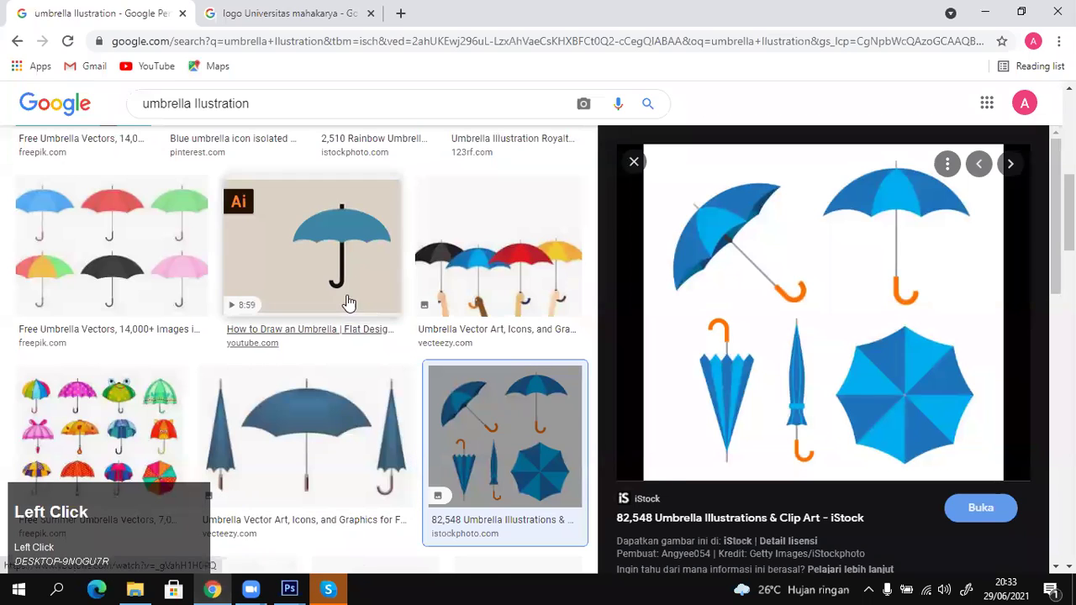
{"action": "left_click", "coordinate": [260, 8]}
{"action": "left_click", "coordinate": [142, 12]}
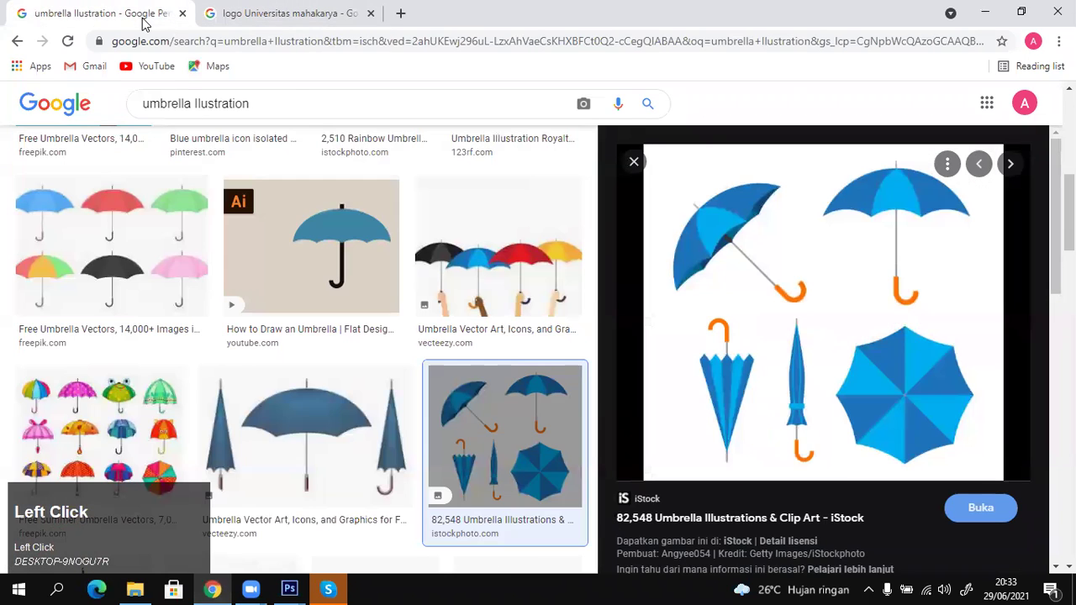
{"action": "left_click", "coordinate": [290, 21]}
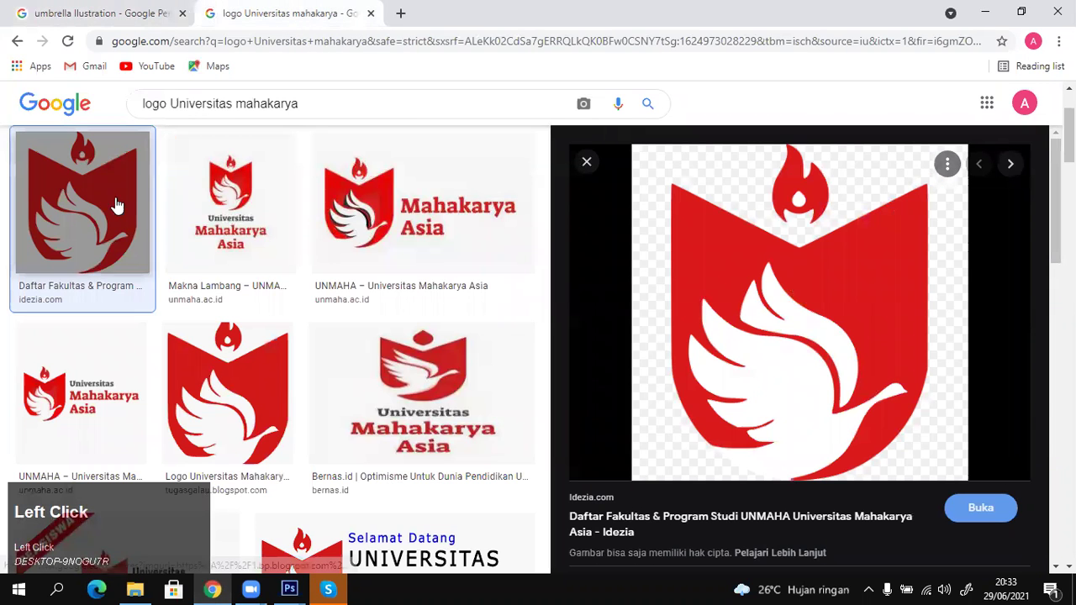
{"action": "right_click", "coordinate": [784, 341]}
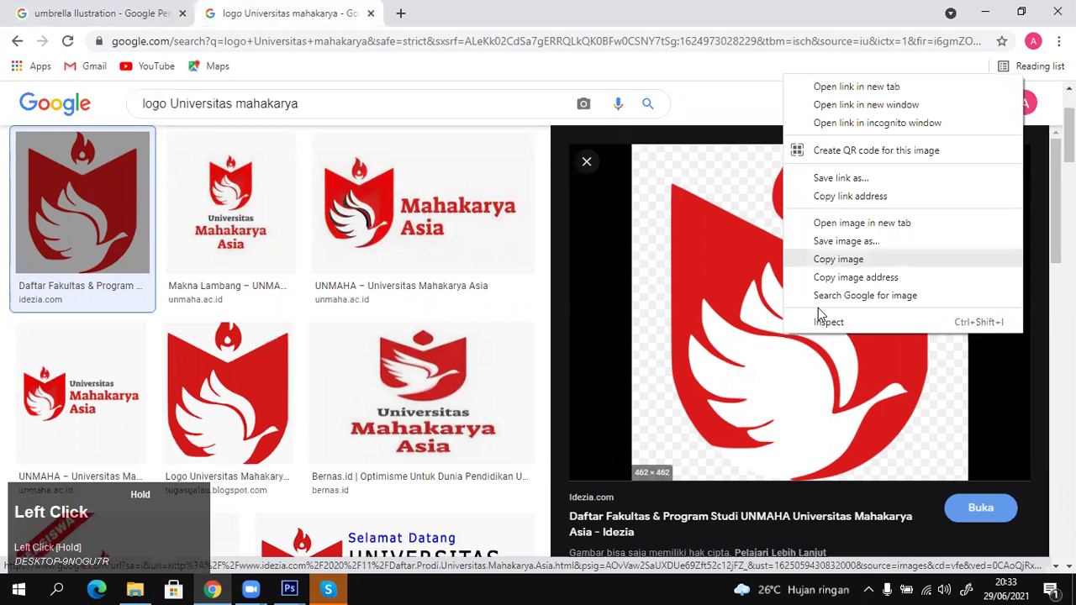
{"action": "left_click", "coordinate": [151, 14]}
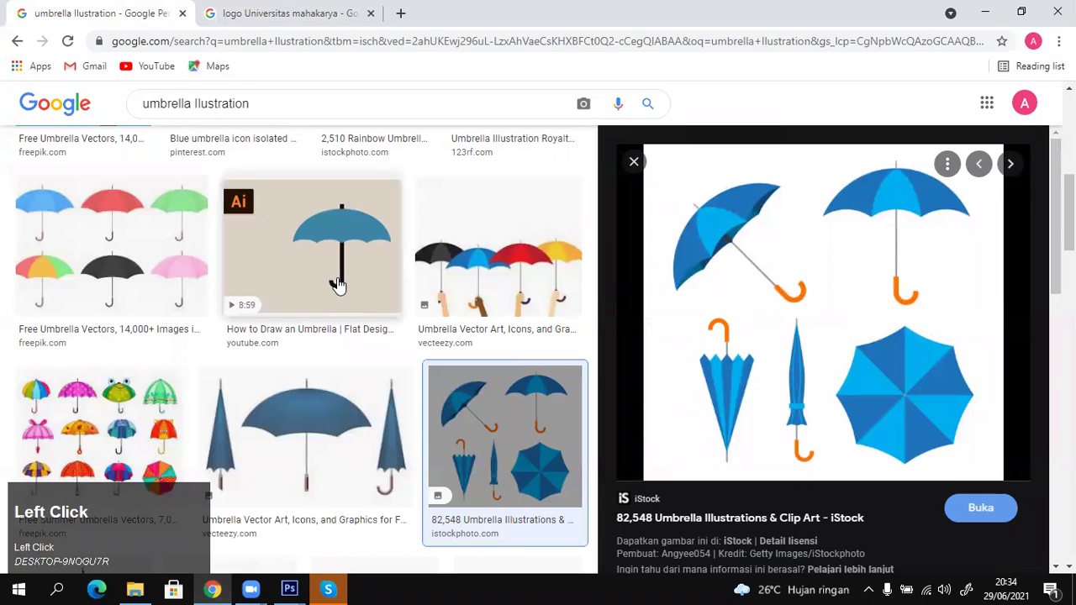
{"action": "left_click", "coordinate": [242, 10]}
{"action": "right_click", "coordinate": [764, 319]}
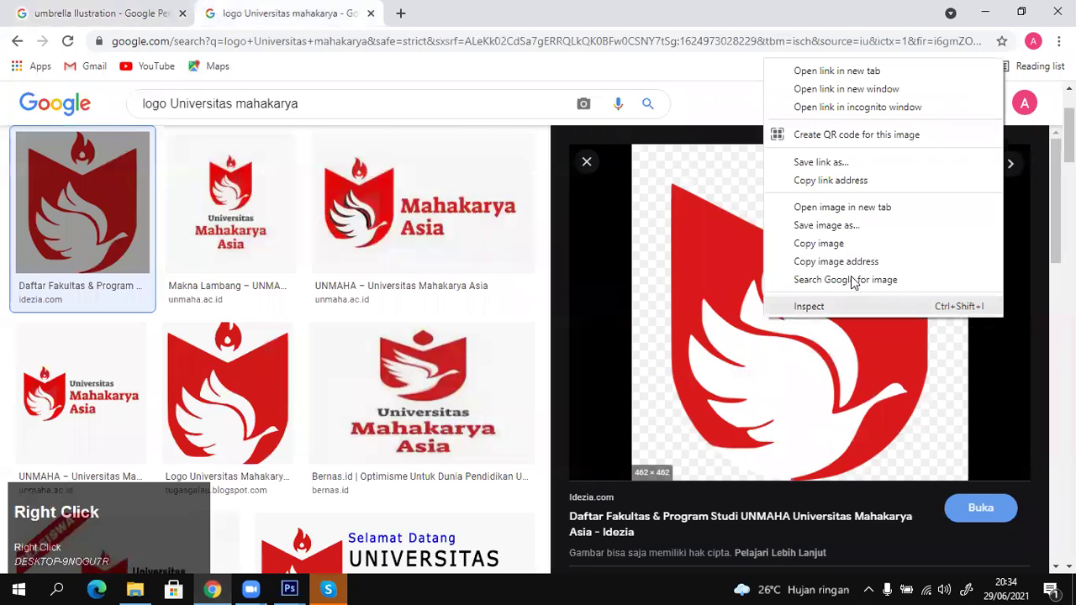
{"action": "left_click", "coordinate": [819, 243]}
Paste the logo into the Photoshop layout, enlarge it and place it on the lower half of the page.
{"action": "left_click", "coordinate": [290, 589]}
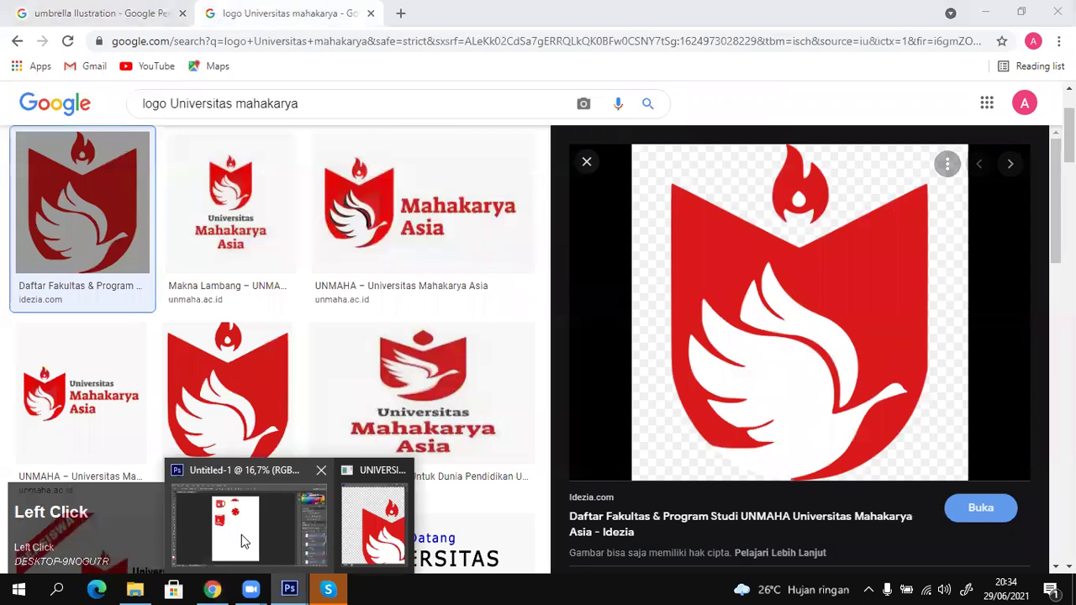
{"action": "key", "text": "ctrl+v"}
{"action": "key", "text": "ctrl+t"}
{"action": "left_click_drag", "start_coordinate": [473, 343], "coordinate": [553, 423]}
{"action": "key", "text": "Return"}
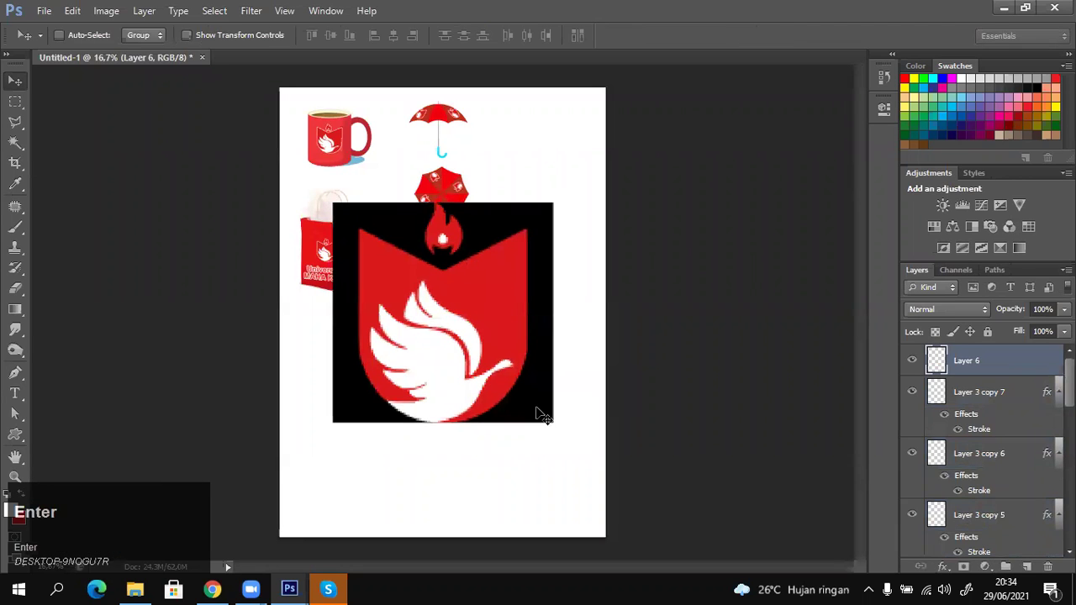
{"action": "left_click_drag", "start_coordinate": [482, 358], "coordinate": [489, 418]}
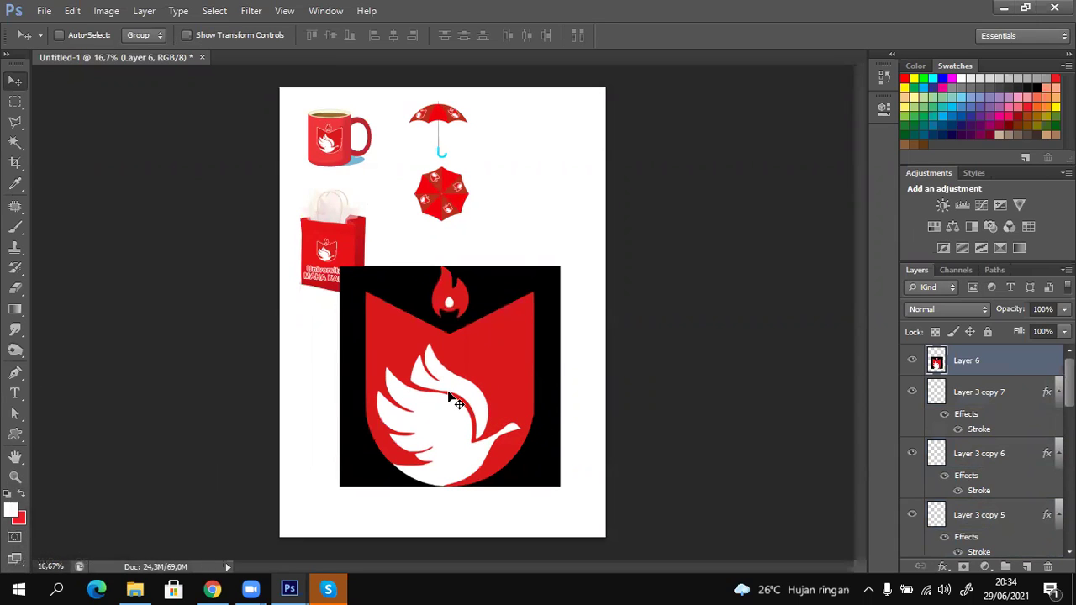
Sample the pasted logo's red shield as the foreground colour and copy its hex code d91a1a.
{"action": "key", "text": "i"}
{"action": "left_click", "coordinate": [496, 341]}
{"action": "left_click", "coordinate": [14, 514]}
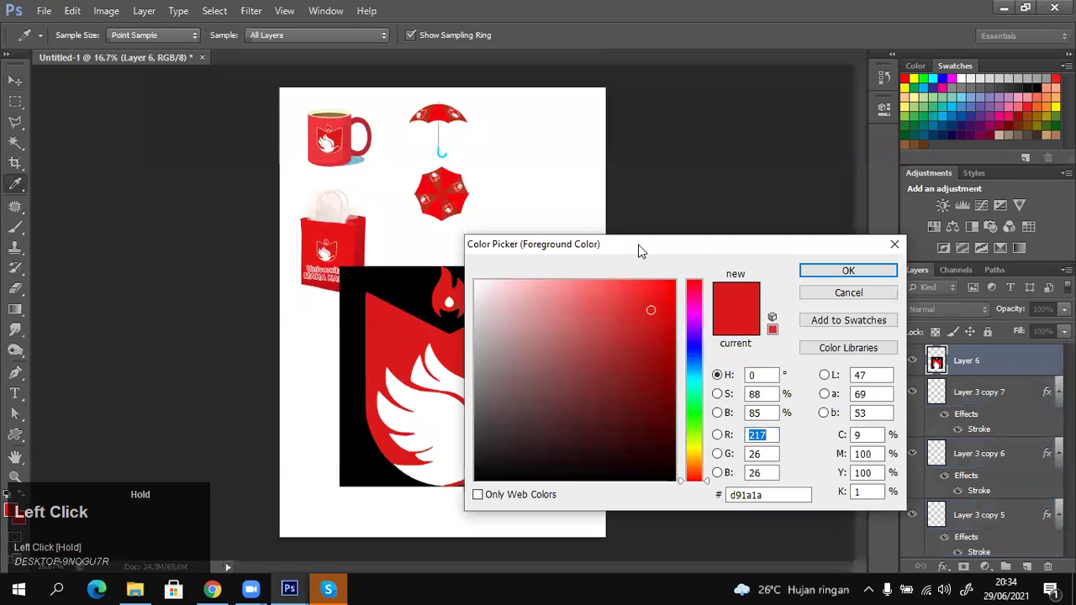
{"action": "left_click_drag", "start_coordinate": [651, 245], "coordinate": [740, 247]}
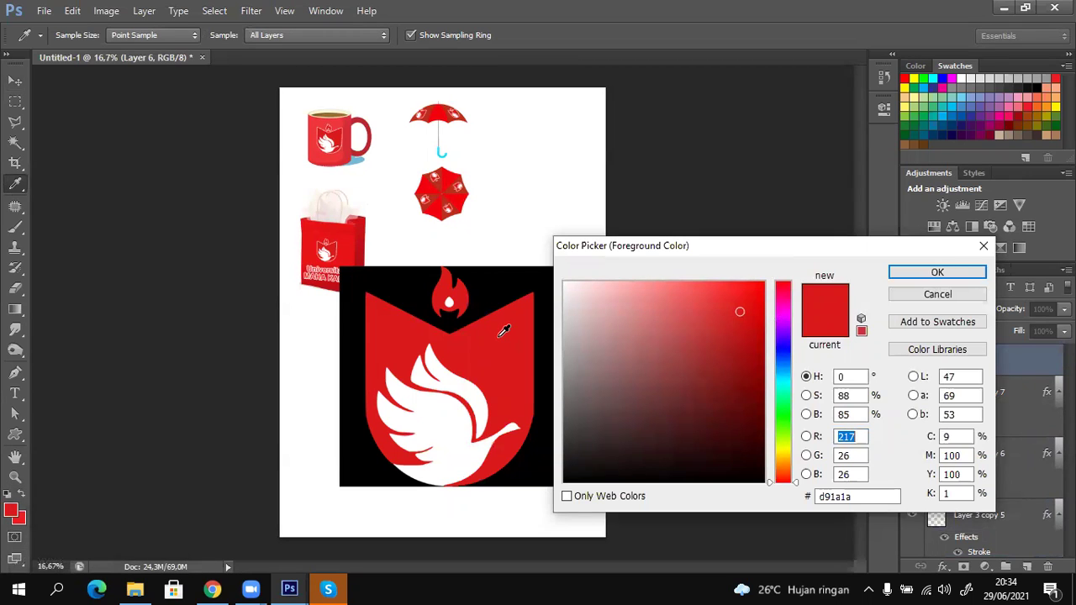
{"action": "left_click", "coordinate": [853, 436]}
{"action": "left_click", "coordinate": [528, 356]}
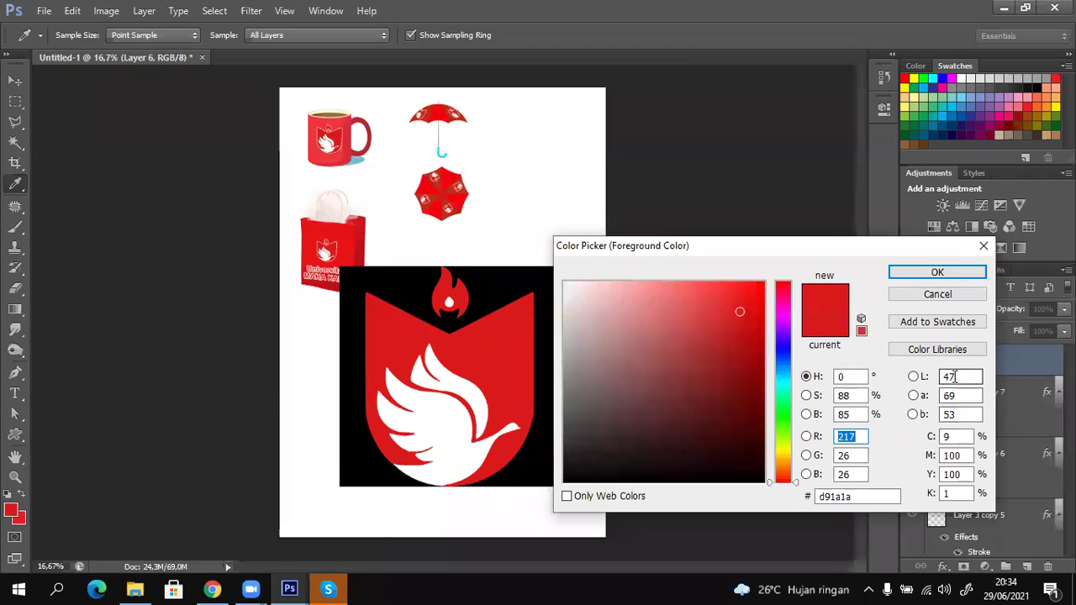
{"action": "left_click_drag", "start_coordinate": [858, 495], "coordinate": [792, 494]}
{"action": "left_click", "coordinate": [860, 497]}
{"action": "left_click_drag", "start_coordinate": [800, 497], "coordinate": [803, 477]}
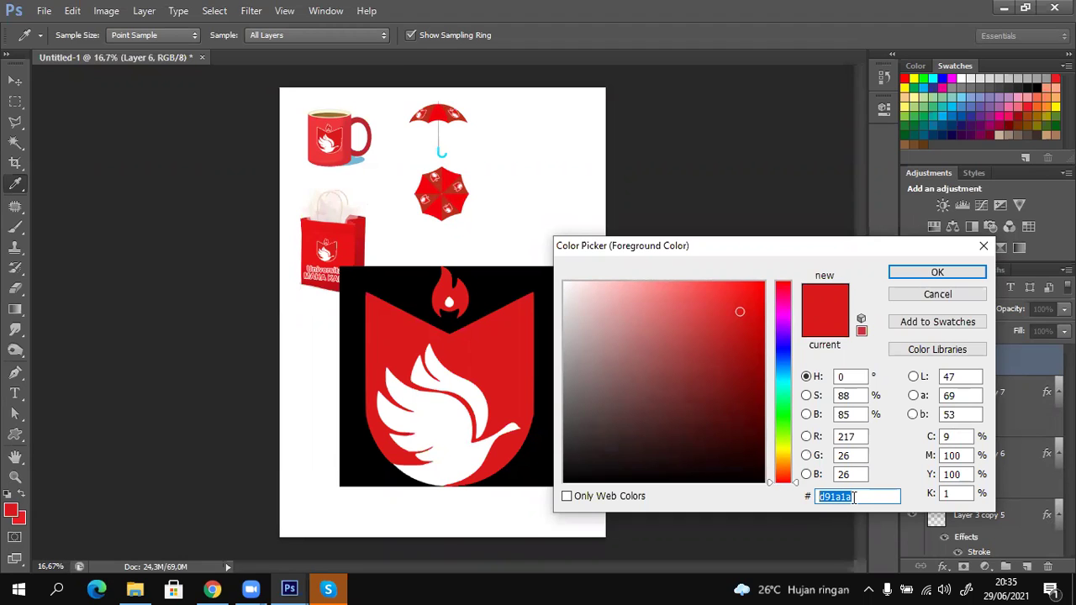
{"action": "key", "text": "ctrl+c"}
{"action": "left_click", "coordinate": [937, 294]}
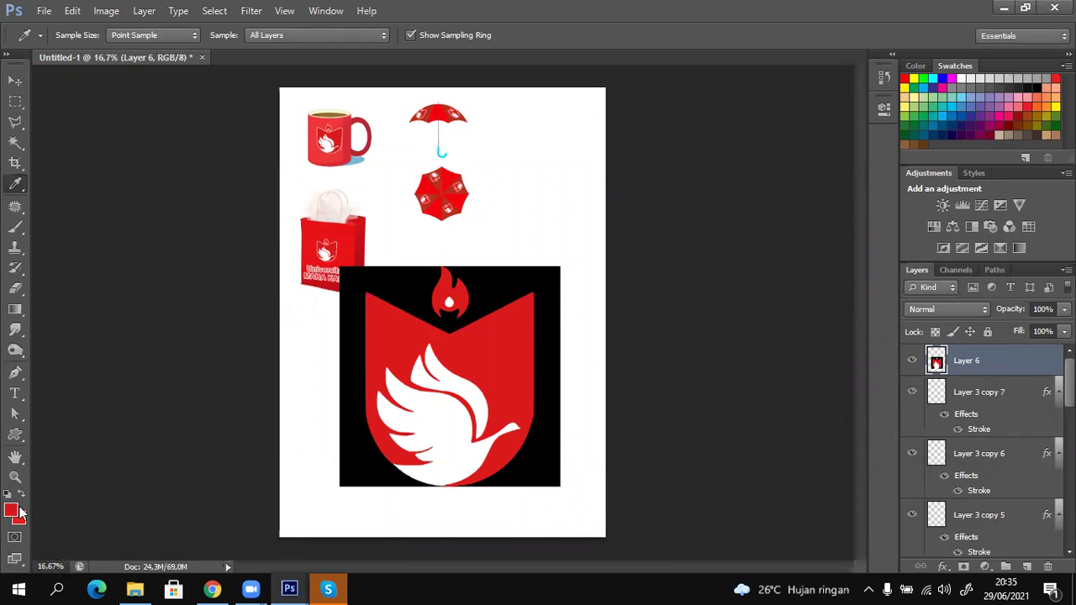
Set the foreground colour to blue 1a1fd9.
{"action": "left_click", "coordinate": [10, 511]}
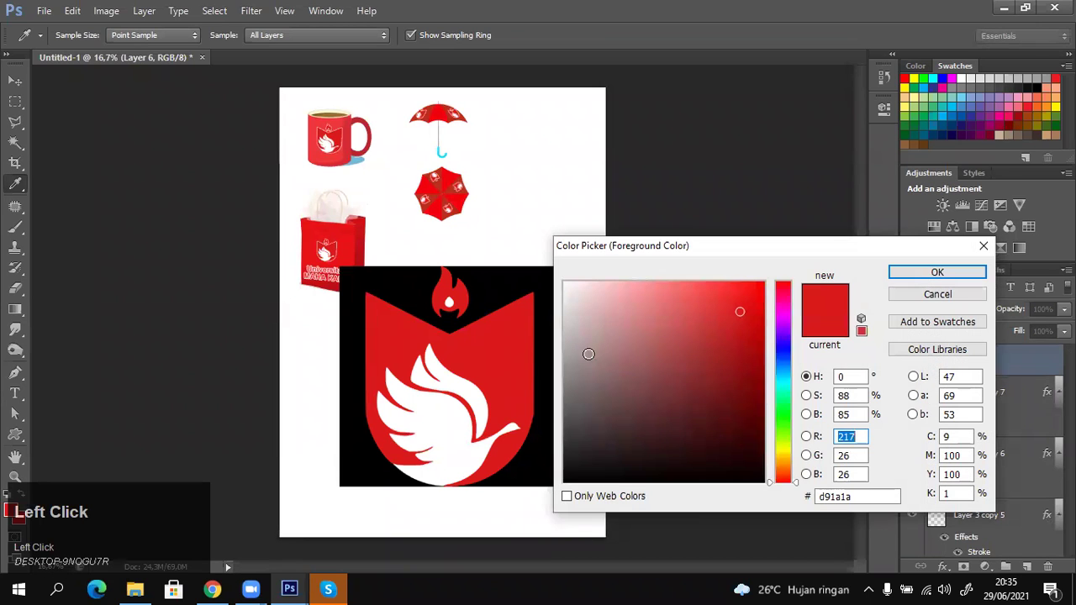
{"action": "left_click", "coordinate": [788, 349]}
{"action": "left_click", "coordinate": [915, 275]}
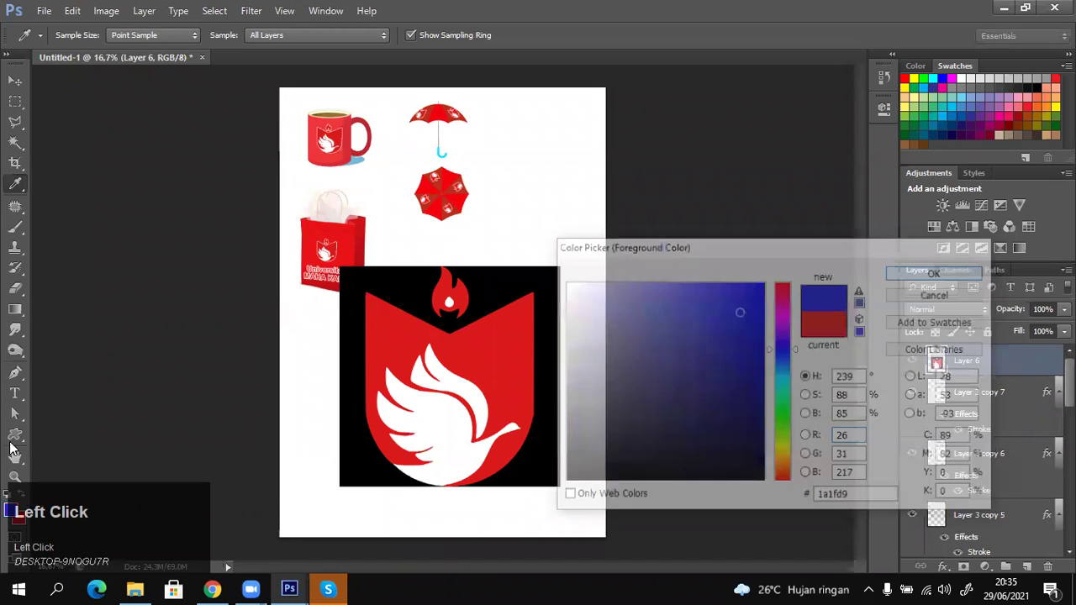
Set the foreground colour to the logo red by pasting the copied hex code d91a1a.
{"action": "left_click", "coordinate": [9, 512]}
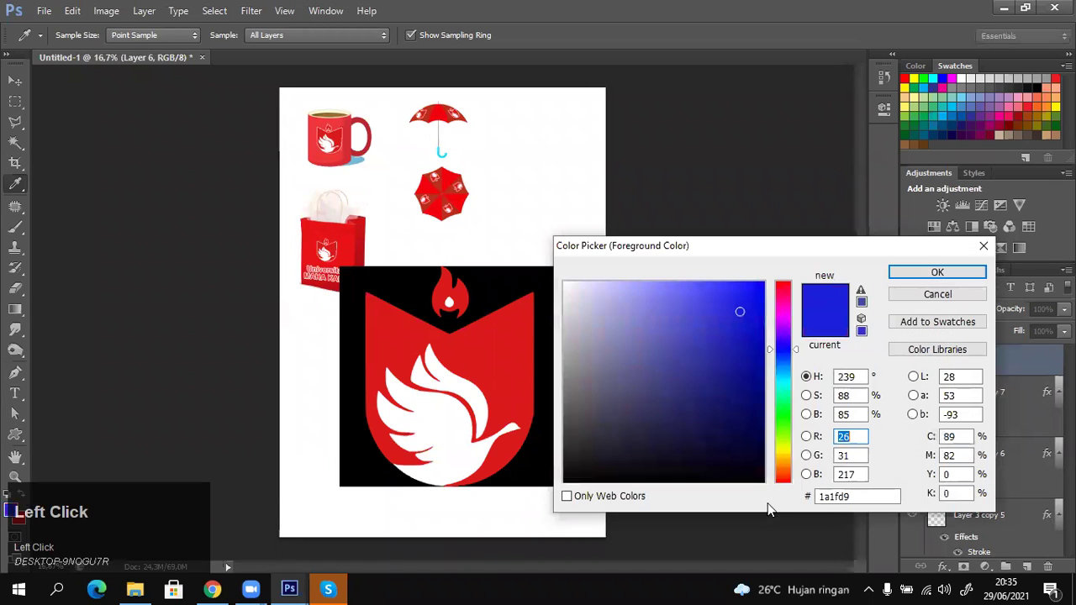
{"action": "left_click", "coordinate": [789, 291]}
{"action": "left_click", "coordinate": [681, 285]}
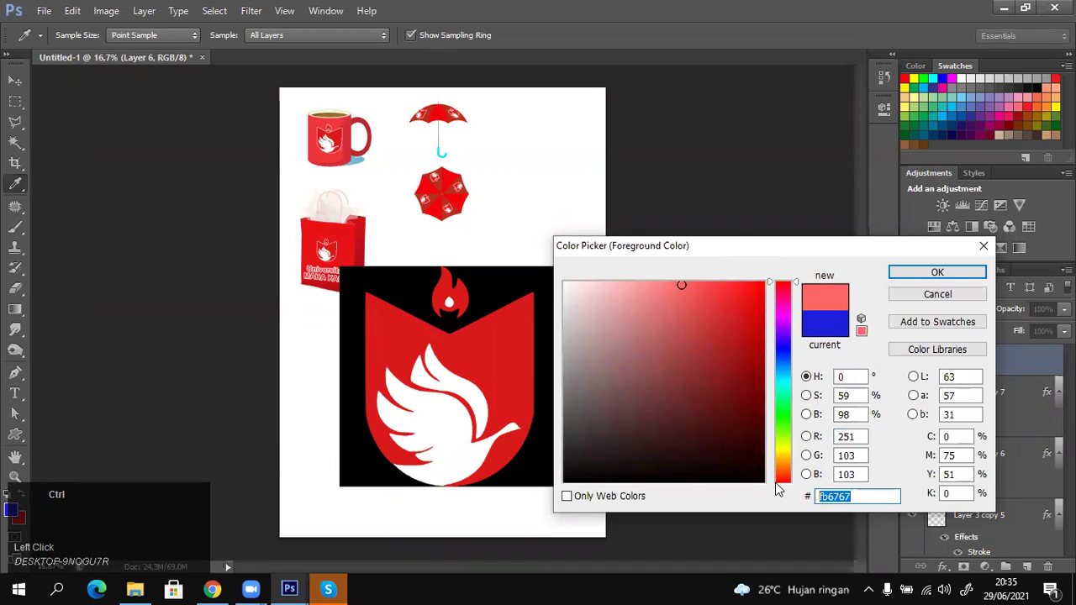
{"action": "key", "text": "ctrl+v"}
{"action": "left_click", "coordinate": [967, 273]}
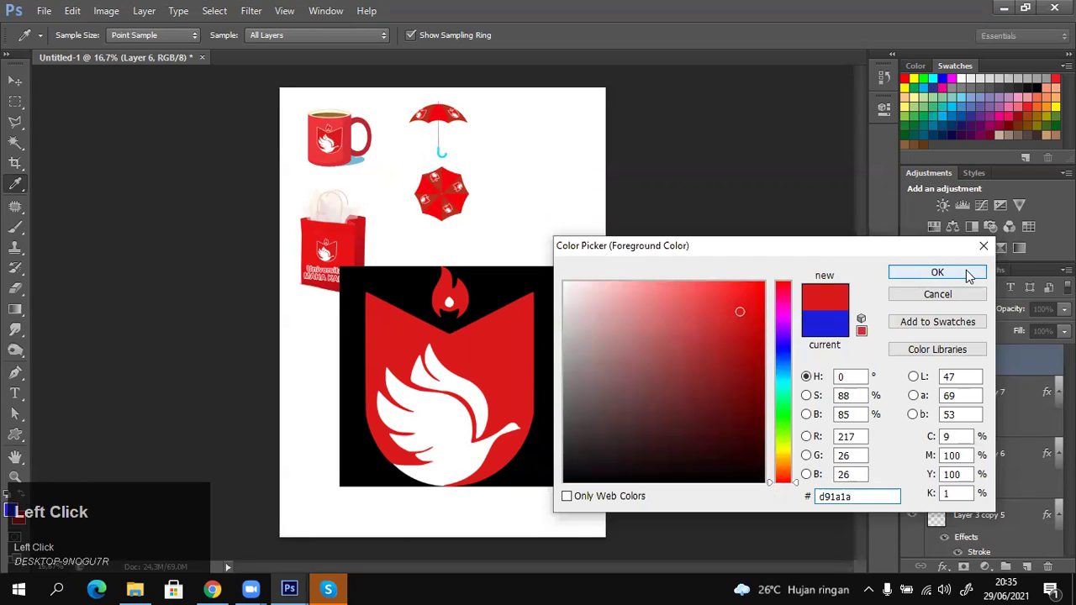
{"action": "key", "text": "b"}
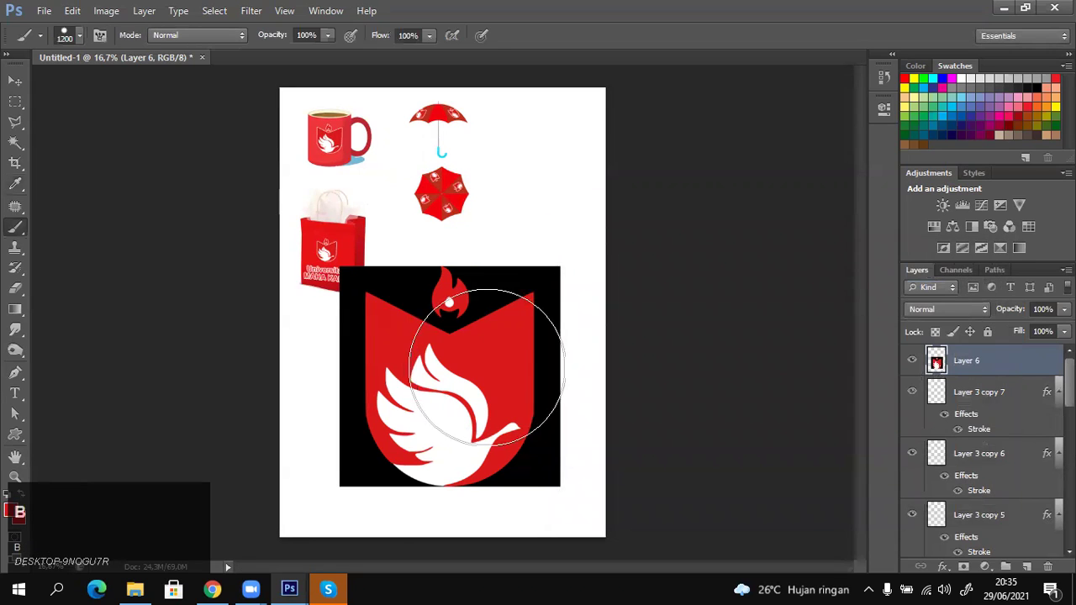
{"action": "key", "text": "v"}
Switch to Chrome and search Google Images for "Notebook Ilustration" in place of the umbrella query.
{"action": "left_click", "coordinate": [213, 588]}
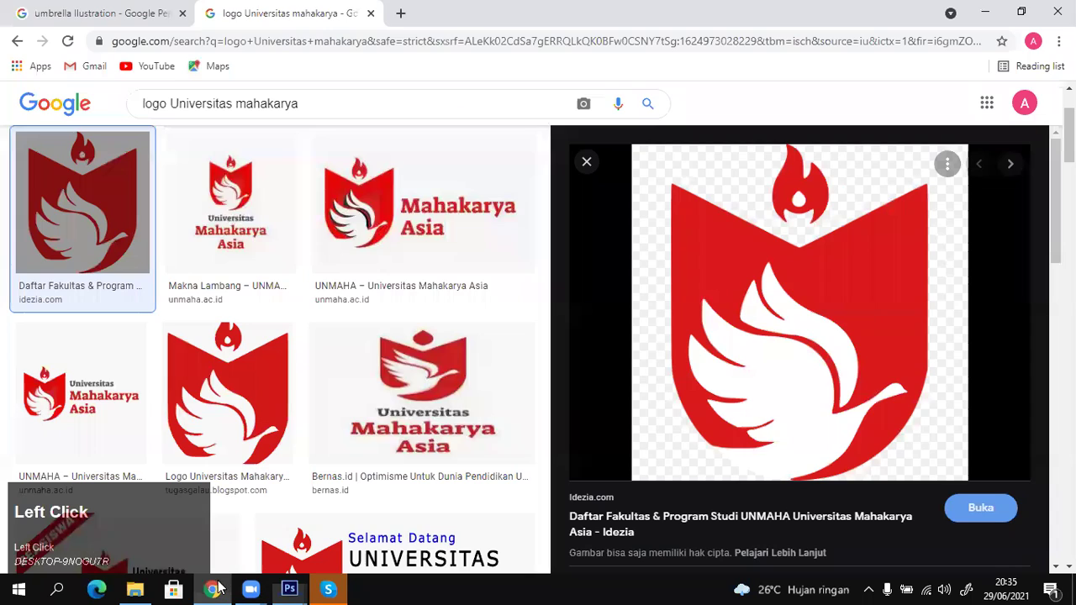
{"action": "left_click", "coordinate": [105, 15]}
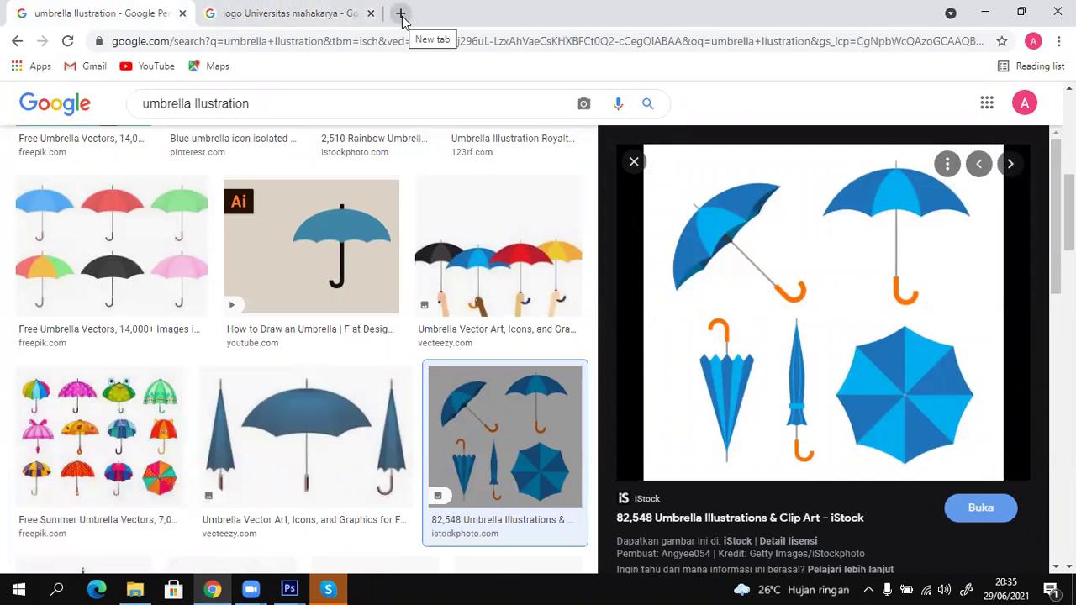
{"action": "left_click_drag", "start_coordinate": [264, 103], "coordinate": [7, 111]}
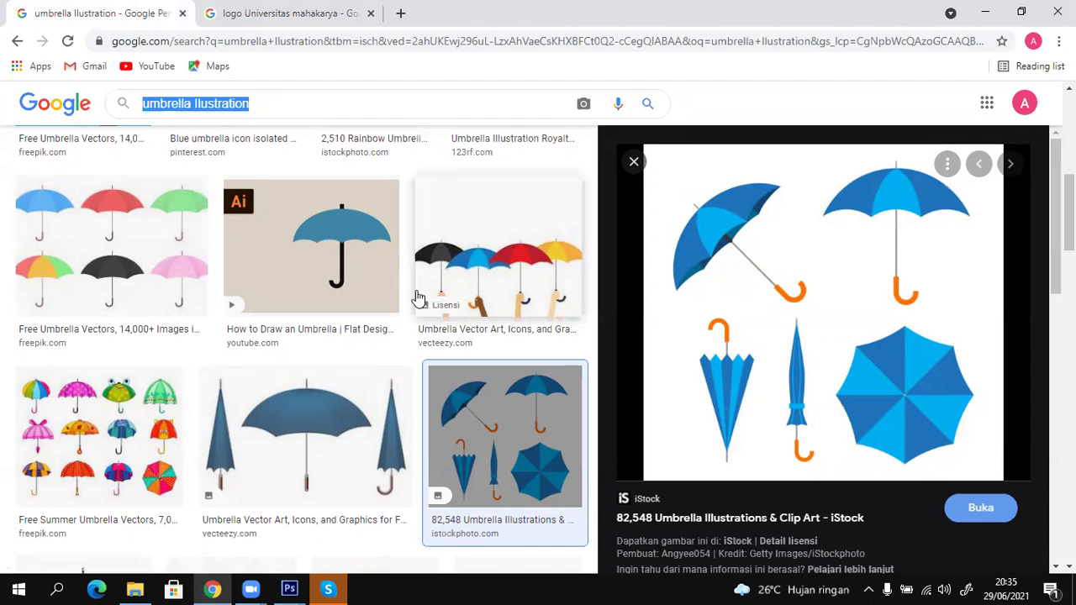
{"action": "scroll", "coordinate": [283, 420], "scroll_direction": "down", "scroll_amount": 4}
{"action": "scroll", "coordinate": [278, 378], "scroll_direction": "up", "scroll_amount": 5}
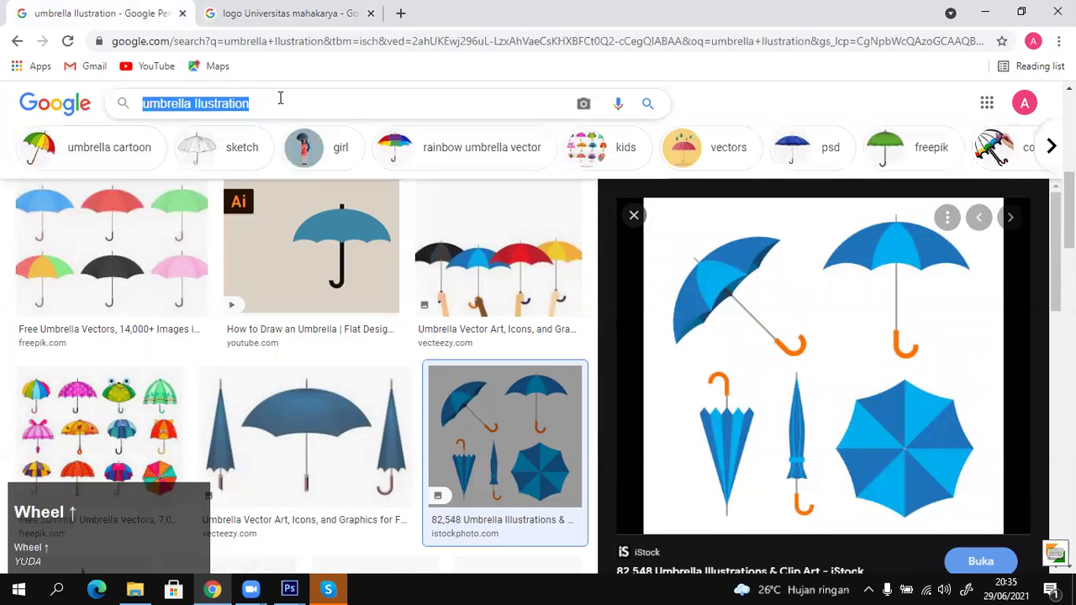
{"action": "type", "text": "Notebook "}
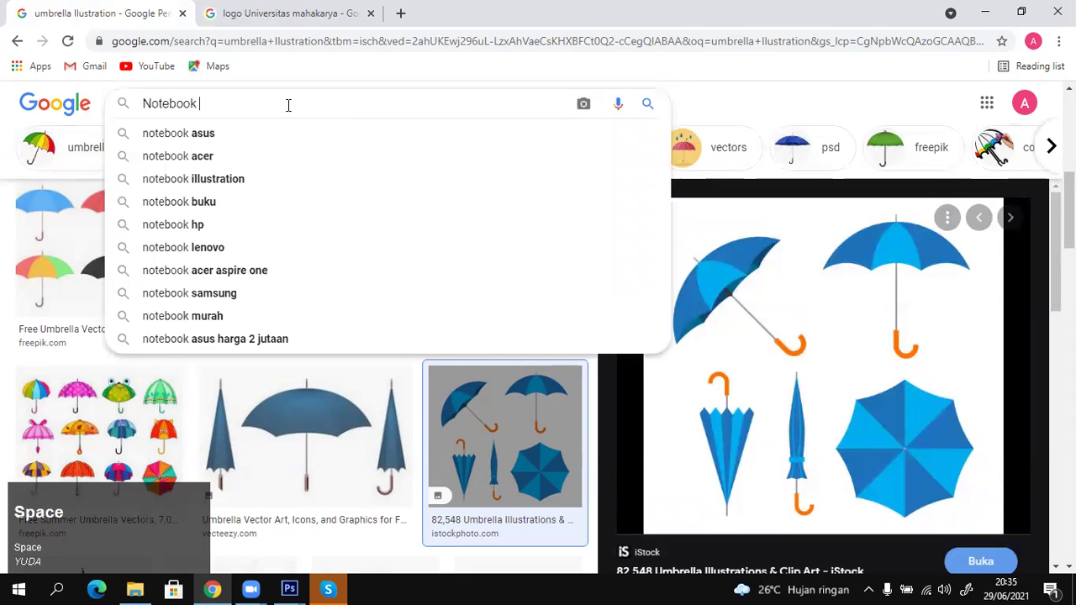
{"action": "type", "text": "Ilustr"}
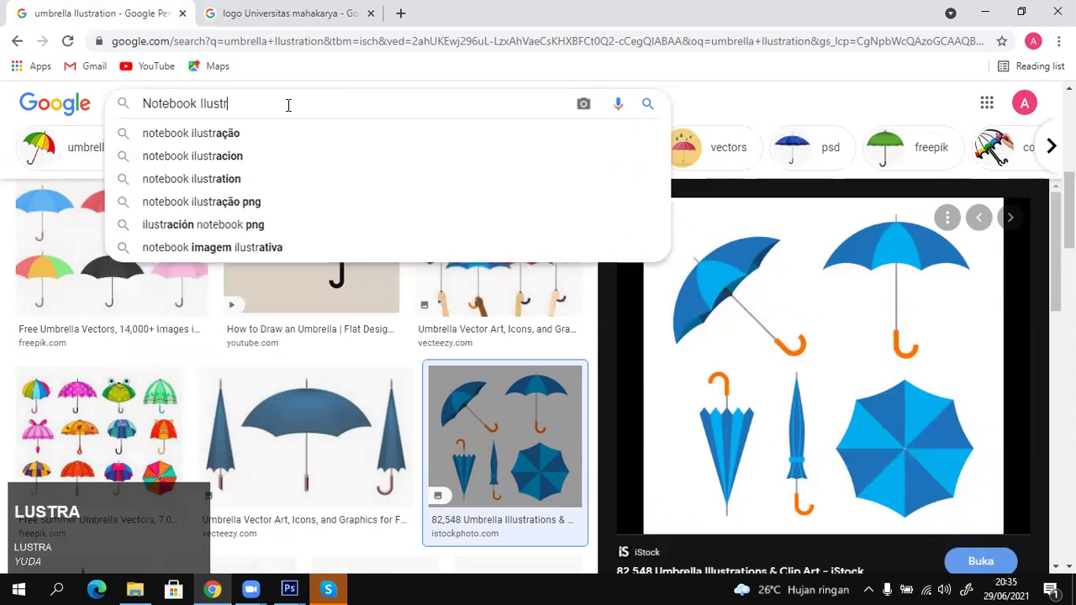
{"action": "type", "text": "ation"}
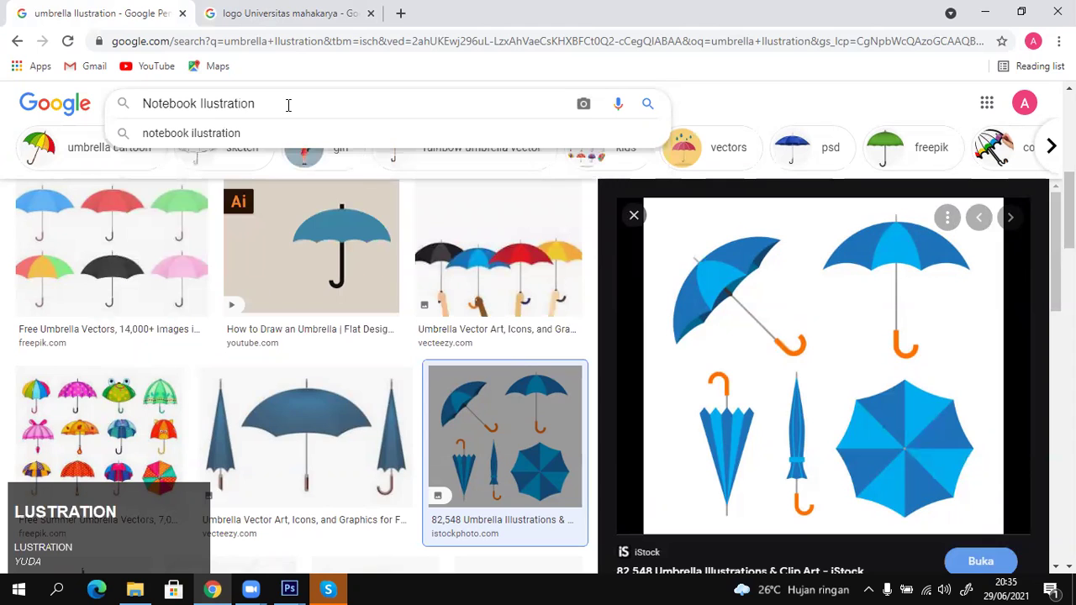
{"action": "key", "text": "Return"}
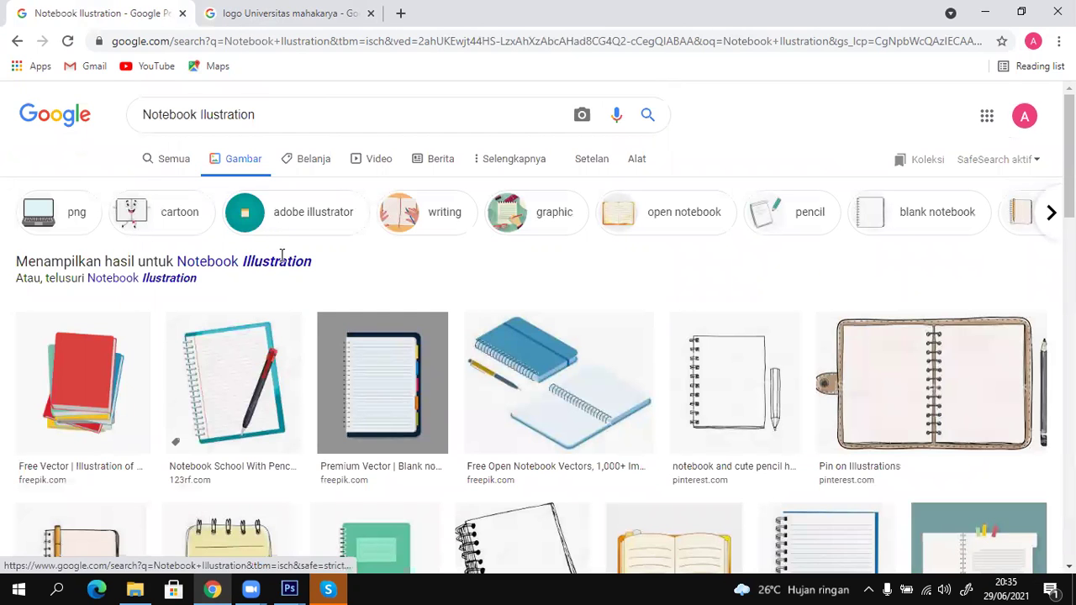
{"action": "scroll", "coordinate": [301, 257], "scroll_direction": "down", "scroll_amount": 2}
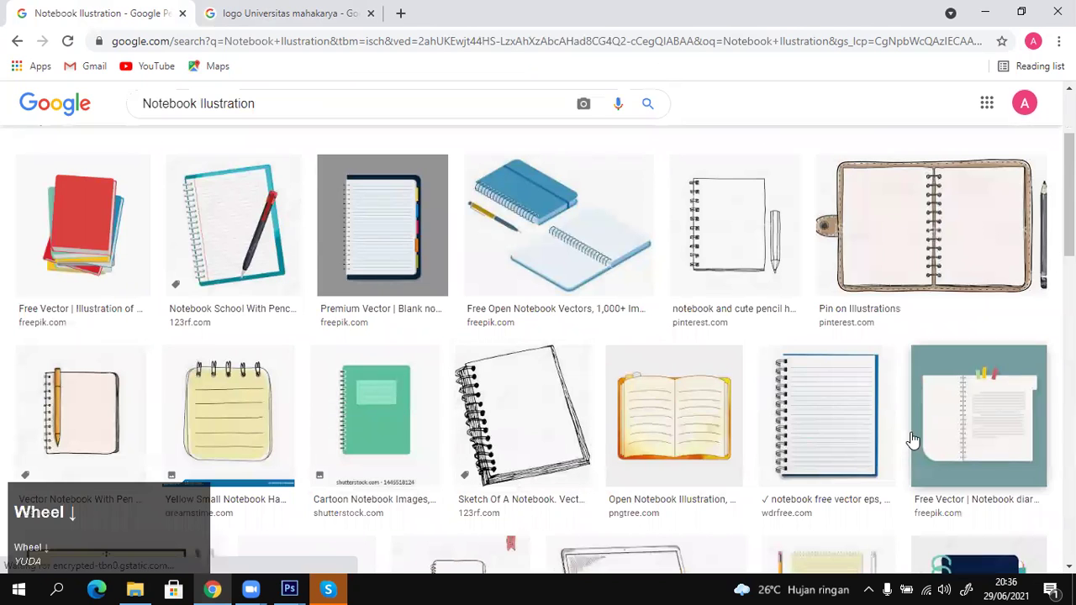
{"action": "scroll", "coordinate": [224, 365], "scroll_direction": "up", "scroll_amount": 2}
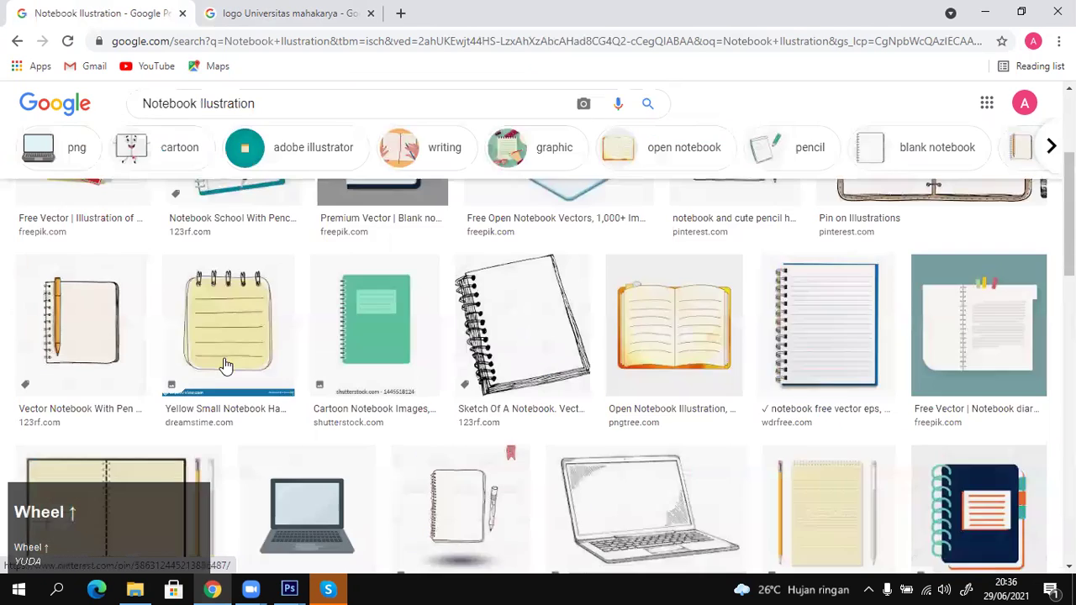
Replace the word Notebook in the image query and search for "twitter Ilustration".
{"action": "left_click_drag", "start_coordinate": [257, 114], "coordinate": [201, 115]}
{"action": "left_click", "coordinate": [298, 123]}
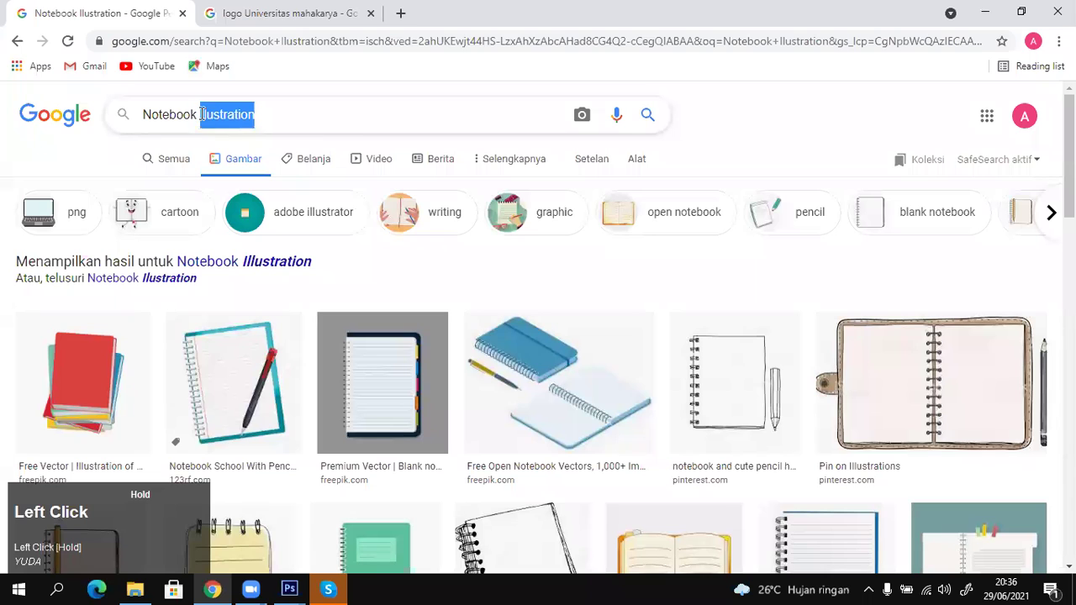
{"action": "left_click", "coordinate": [320, 113]}
{"action": "left_click_drag", "start_coordinate": [200, 114], "coordinate": [122, 110]}
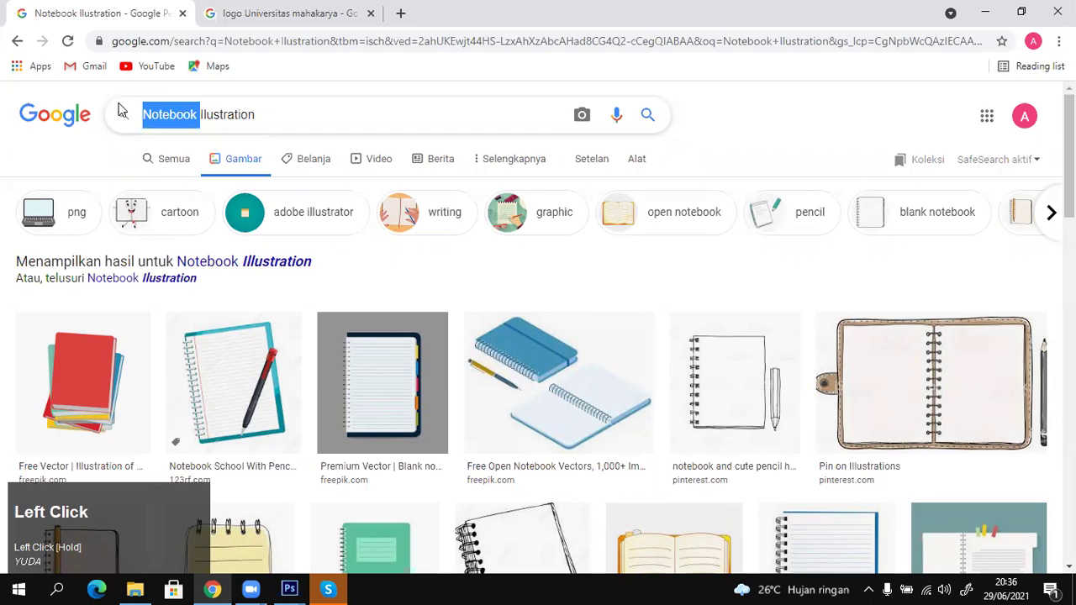
{"action": "type", "text": "twitter"}
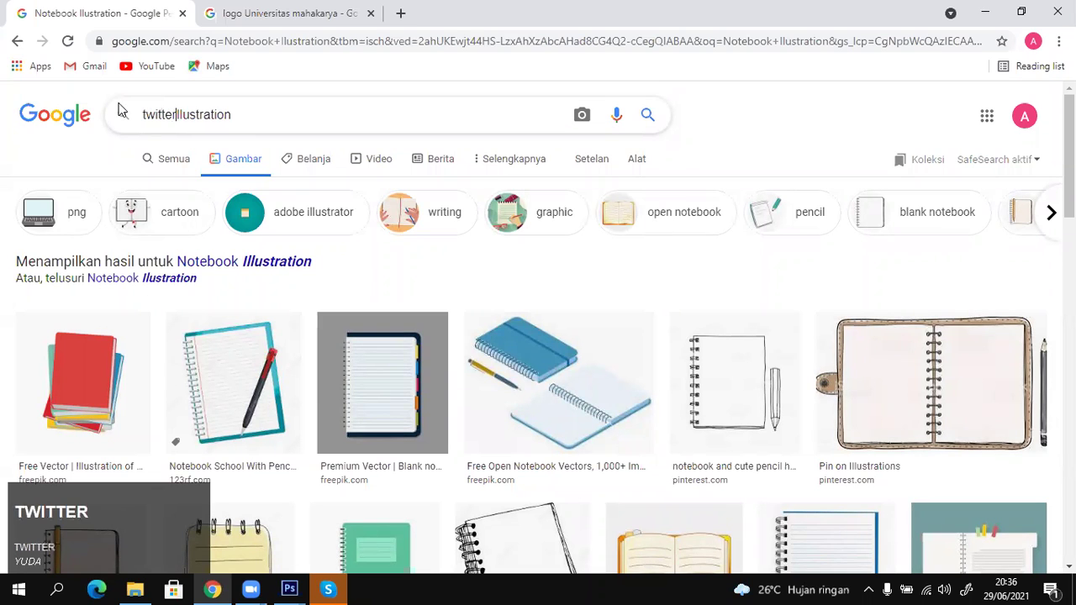
{"action": "key", "text": "Return"}
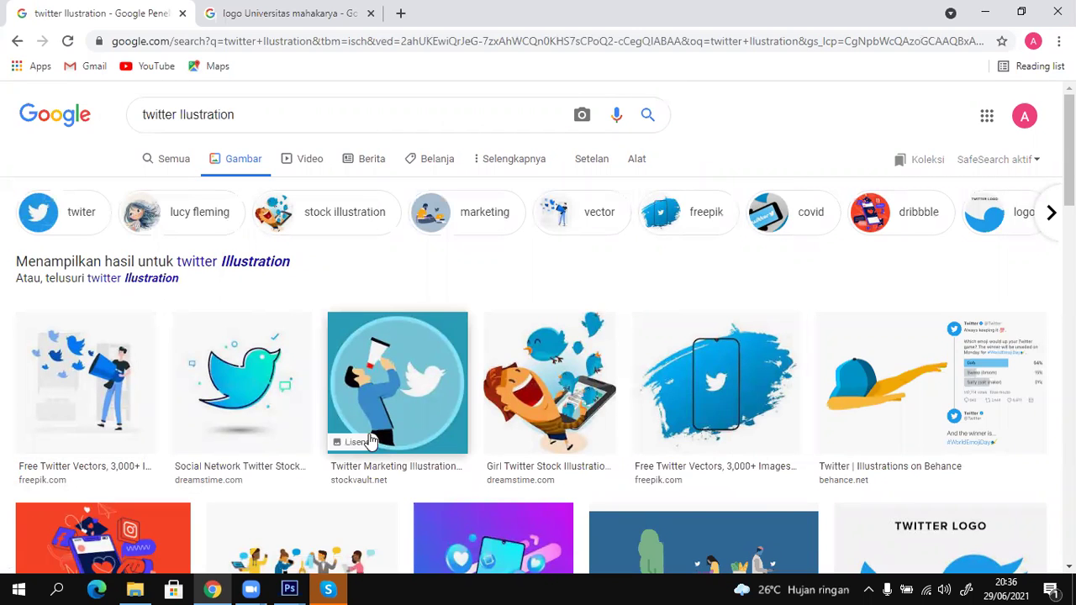
Replace the word twitter in the image query and search for "facebook Ilustration".
{"action": "left_click", "coordinate": [176, 118]}
{"action": "left_click_drag", "start_coordinate": [176, 115], "coordinate": [95, 110]}
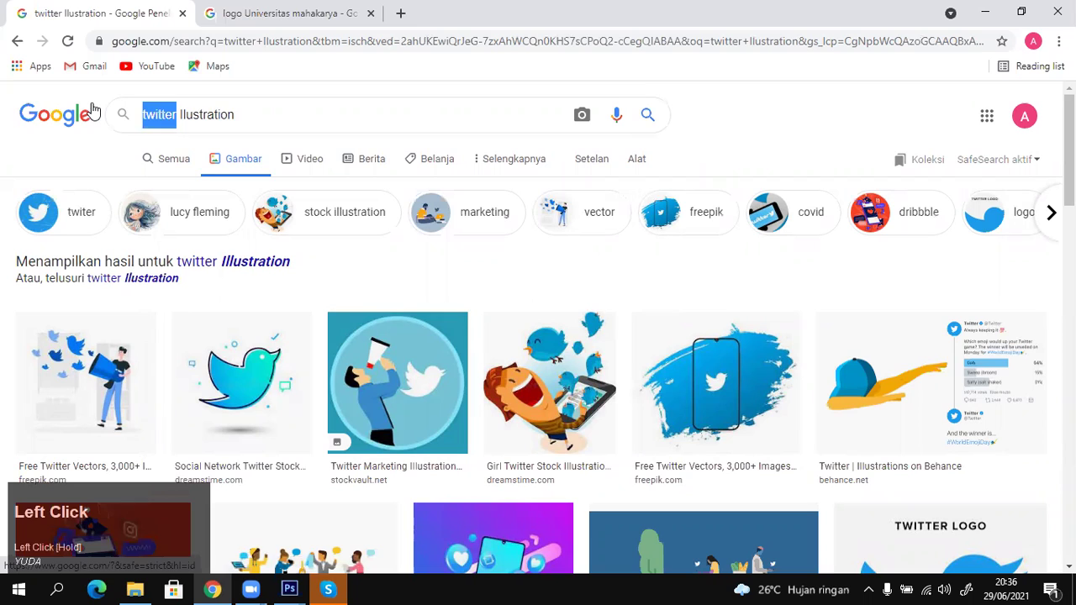
{"action": "type", "text": "facebook"}
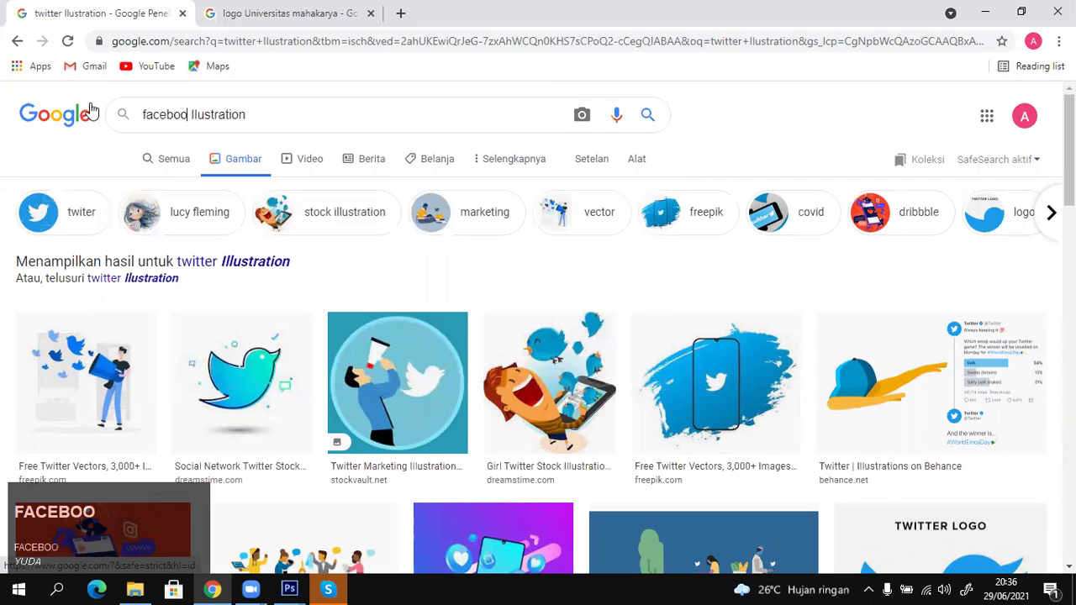
{"action": "key", "text": "Return"}
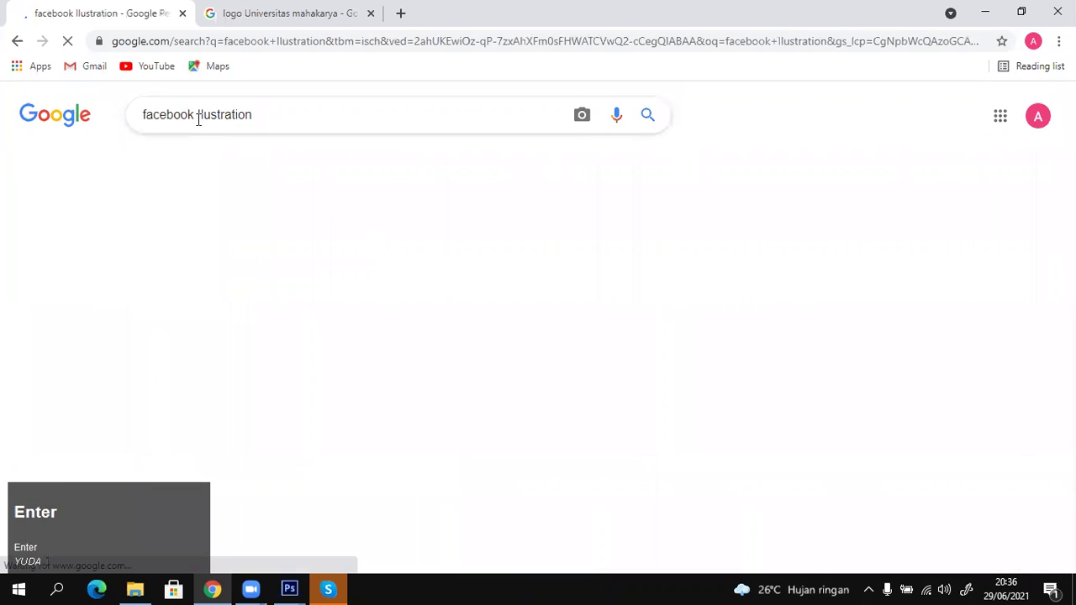
Replace the word facebook in the image query and search for "pose Ilustration".
{"action": "left_click_drag", "start_coordinate": [196, 116], "coordinate": [99, 126]}
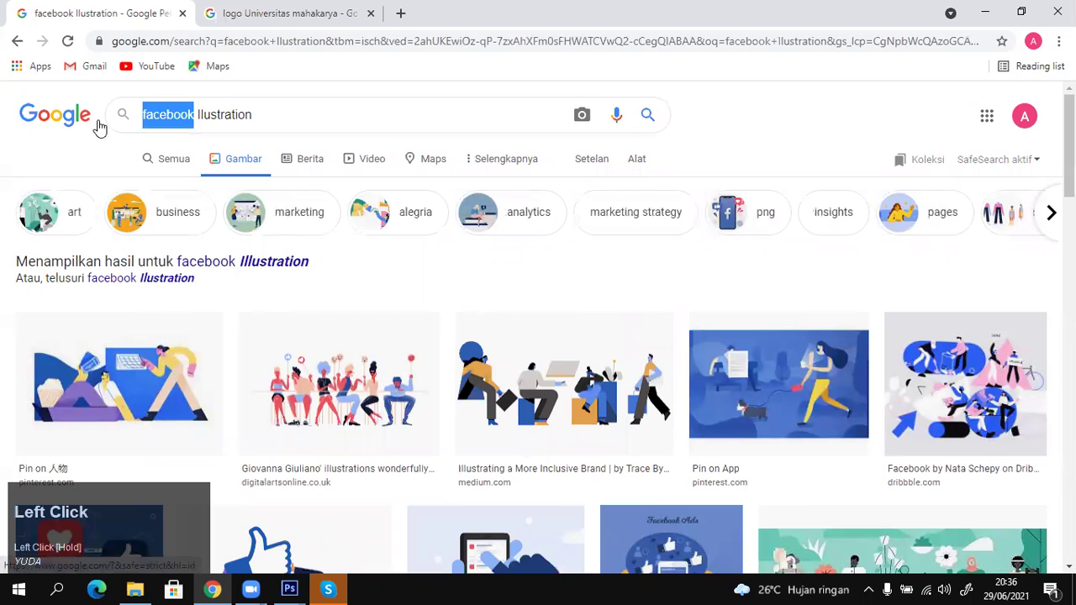
{"action": "type", "text": "pose"}
{"action": "key", "text": "Return"}
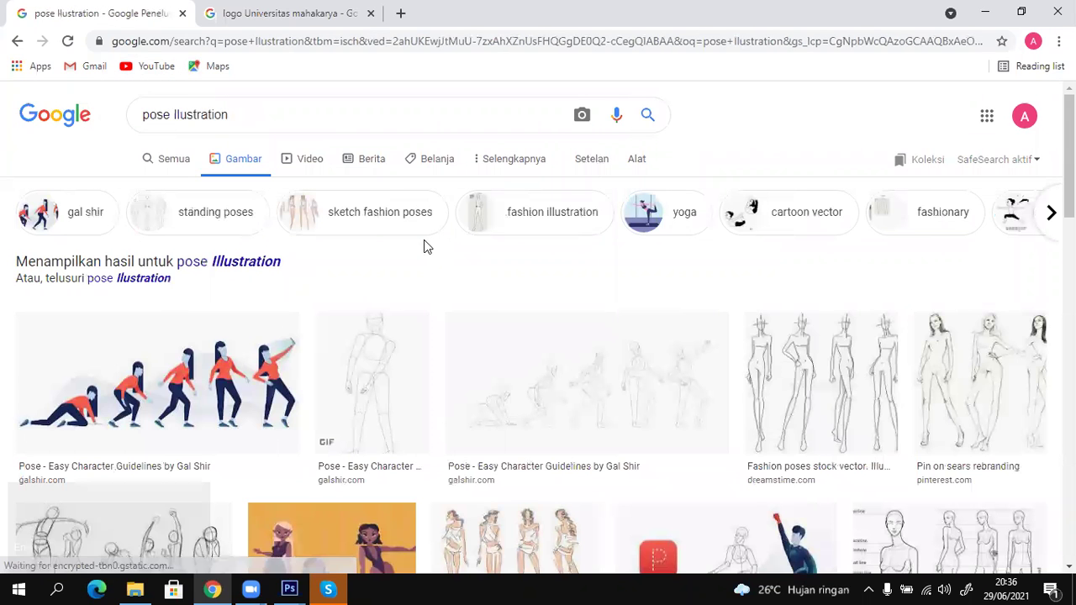
Look through the pose illustration results, comparing the character and figure drawings on offer.
{"action": "scroll", "coordinate": [348, 329], "scroll_direction": "down", "scroll_amount": 2}
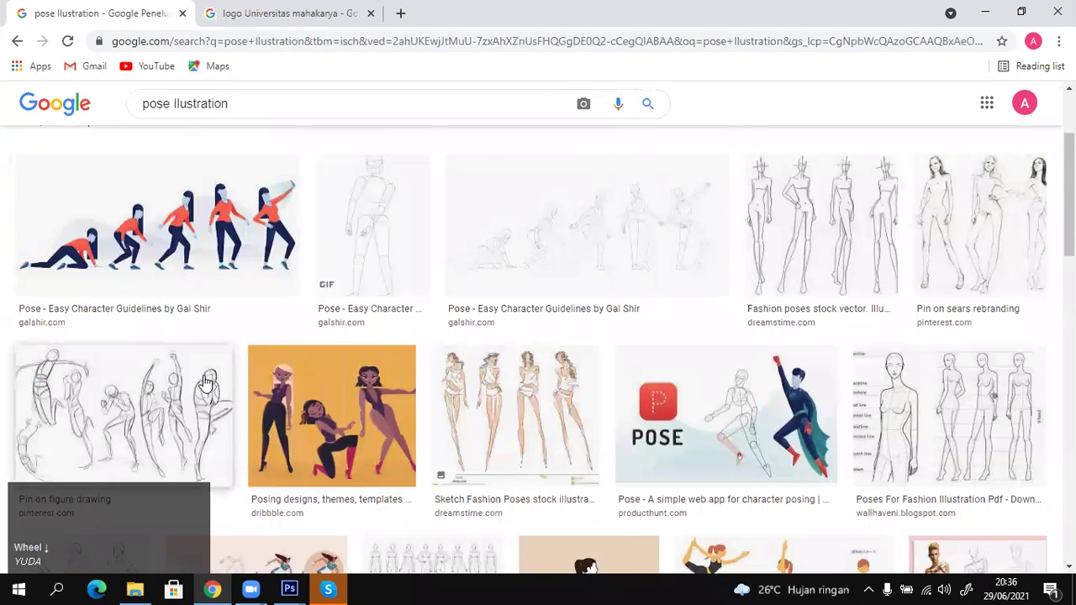
{"action": "scroll", "coordinate": [141, 273], "scroll_direction": "down", "scroll_amount": 1}
{"action": "scroll", "coordinate": [365, 447], "scroll_direction": "down", "scroll_amount": 4}
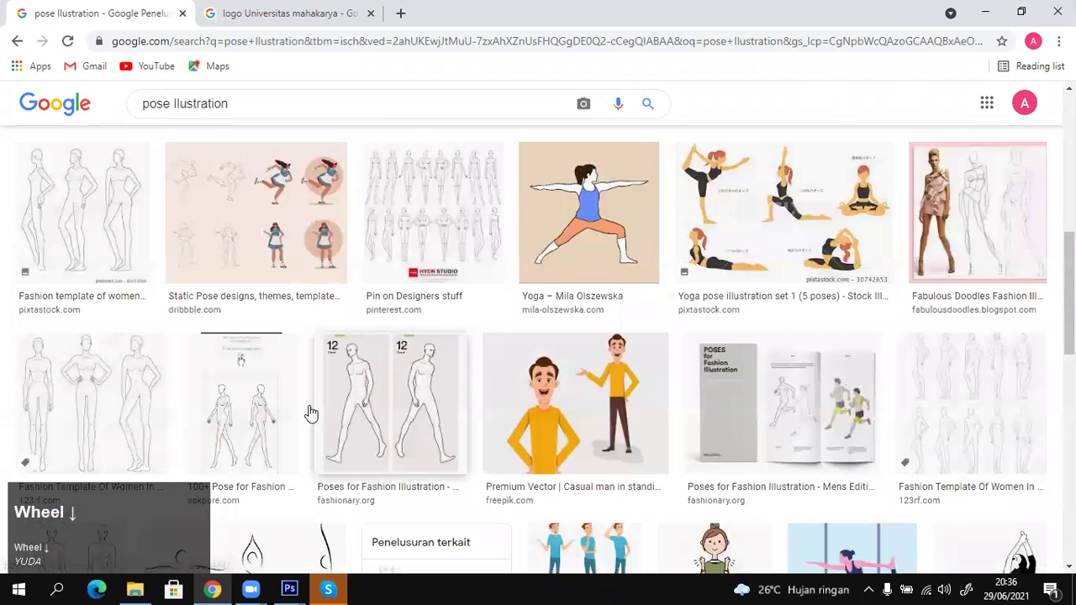
{"action": "scroll", "coordinate": [179, 376], "scroll_direction": "up", "scroll_amount": 8}
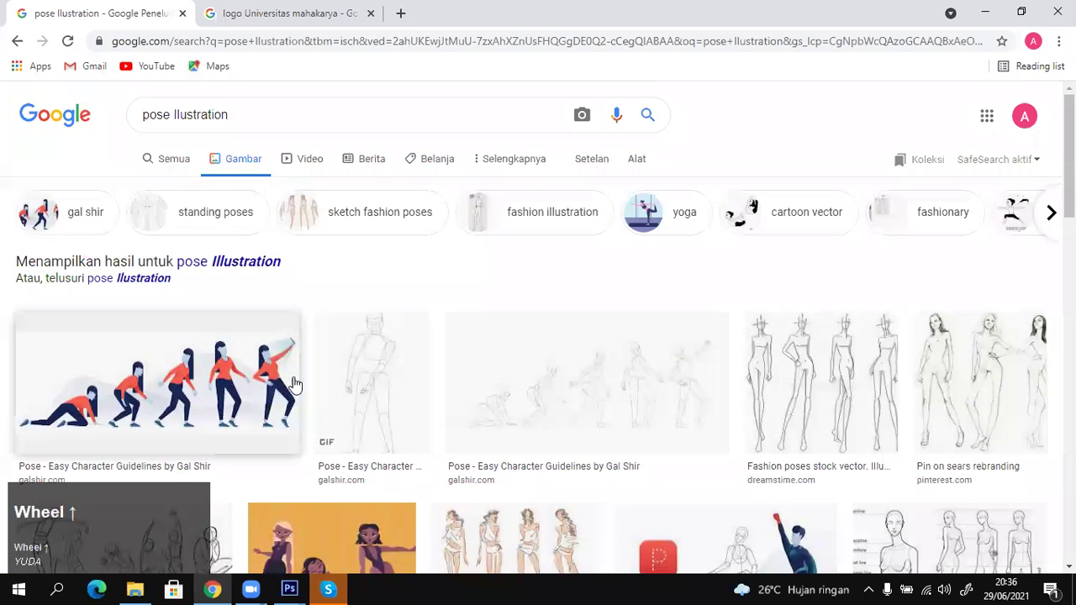
{"action": "scroll", "coordinate": [245, 367], "scroll_direction": "down", "scroll_amount": 3}
{"action": "scroll", "coordinate": [293, 377], "scroll_direction": "down", "scroll_amount": 5}
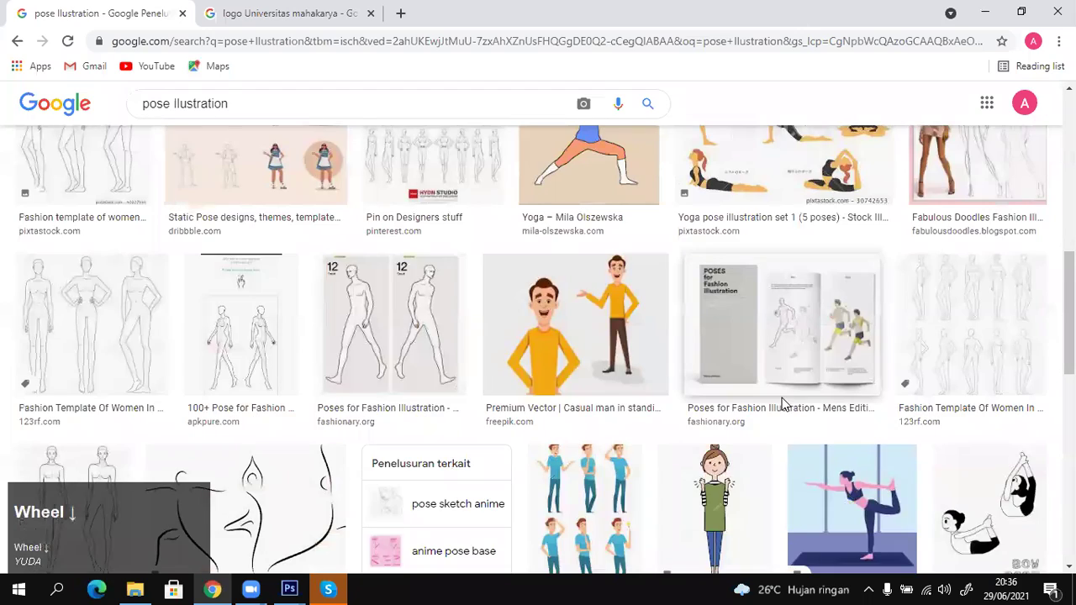
{"action": "scroll", "coordinate": [594, 393], "scroll_direction": "down", "scroll_amount": 3}
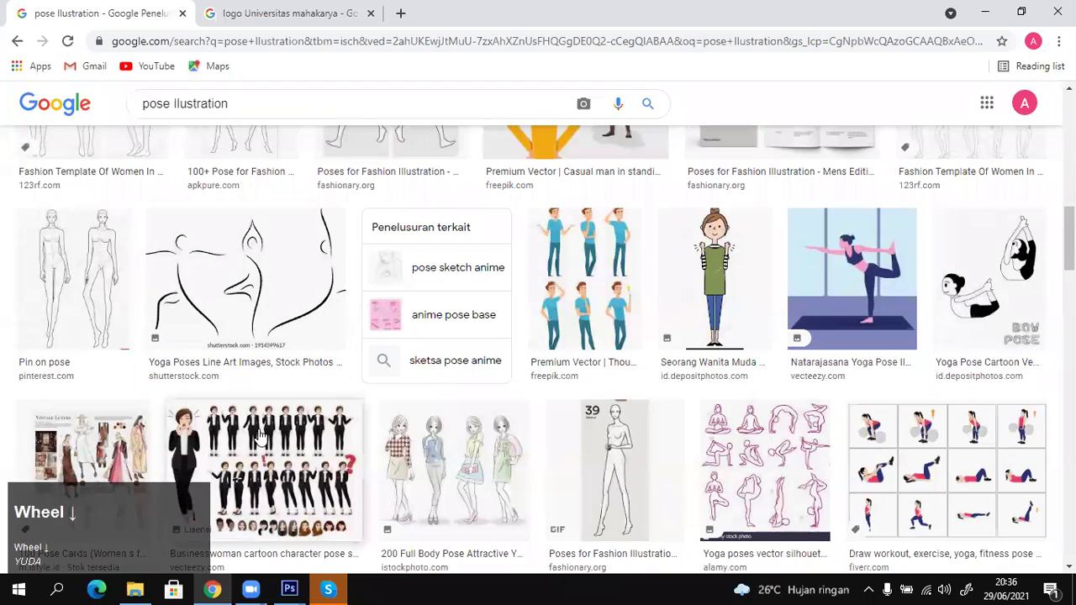
{"action": "scroll", "coordinate": [259, 335], "scroll_direction": "down", "scroll_amount": 2}
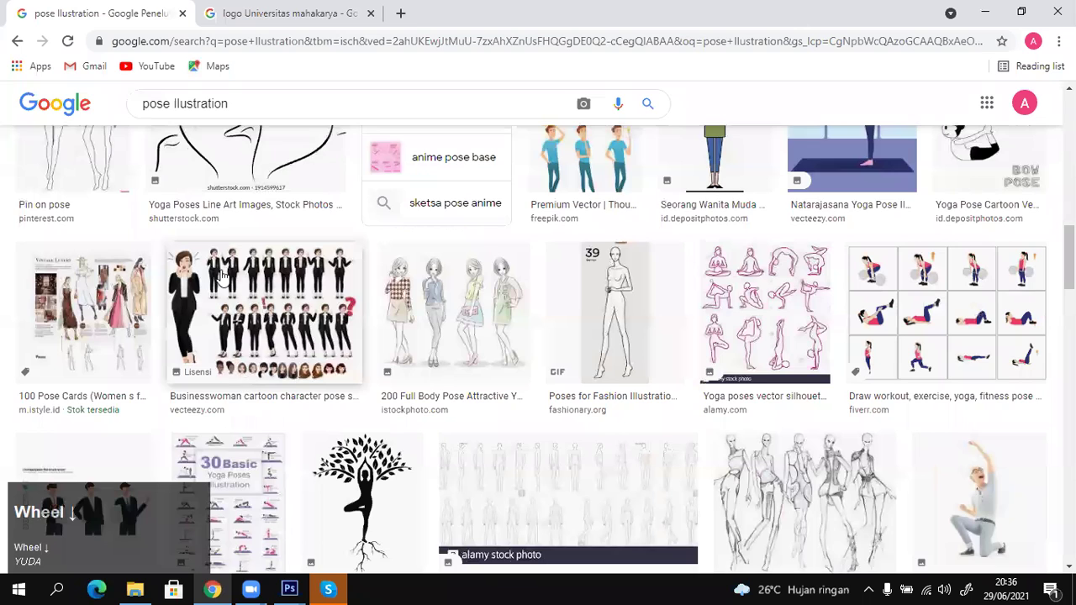
{"action": "scroll", "coordinate": [220, 277], "scroll_direction": "up", "scroll_amount": 10}
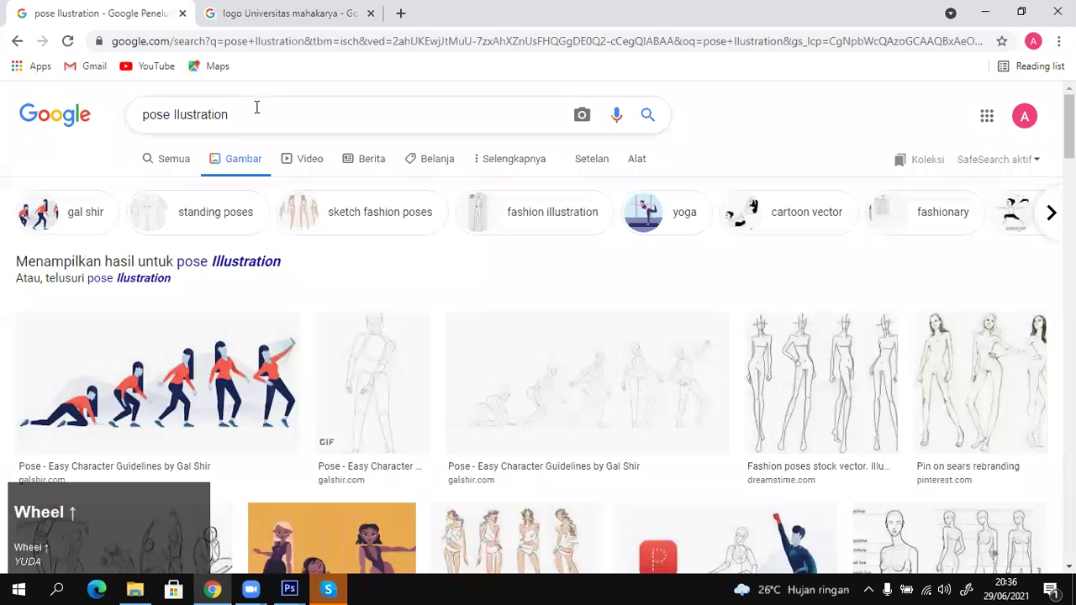
Return to the "Notebook Ilustration" image results and open the preview of the closed and open red spiral notebook.
{"action": "left_click_drag", "start_coordinate": [169, 115], "coordinate": [57, 122]}
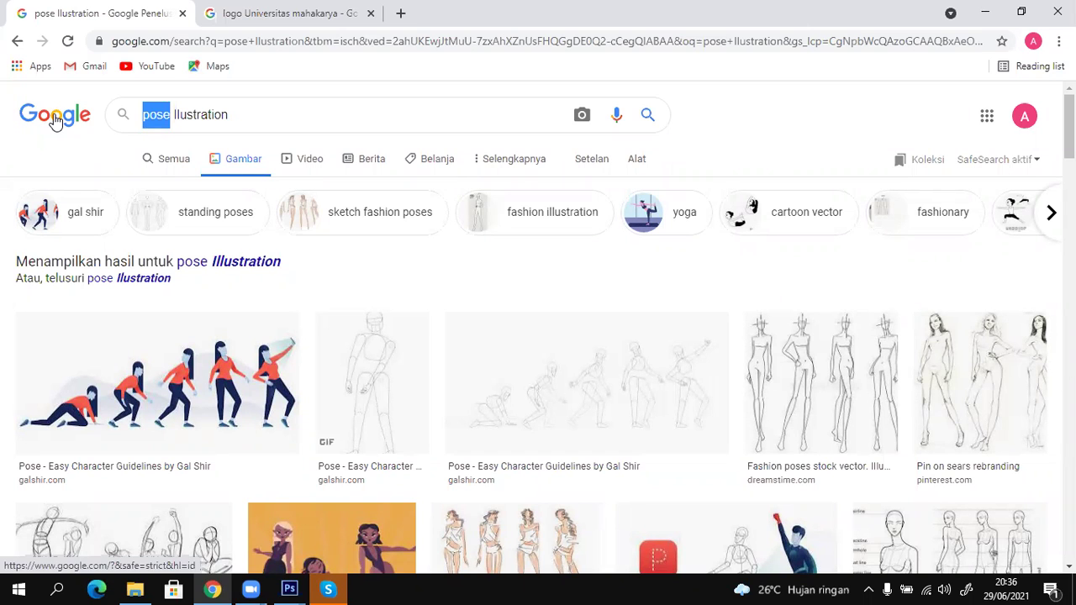
{"action": "left_click", "coordinate": [17, 41]}
{"action": "left_click", "coordinate": [17, 41]}
{"action": "left_click", "coordinate": [16, 41]}
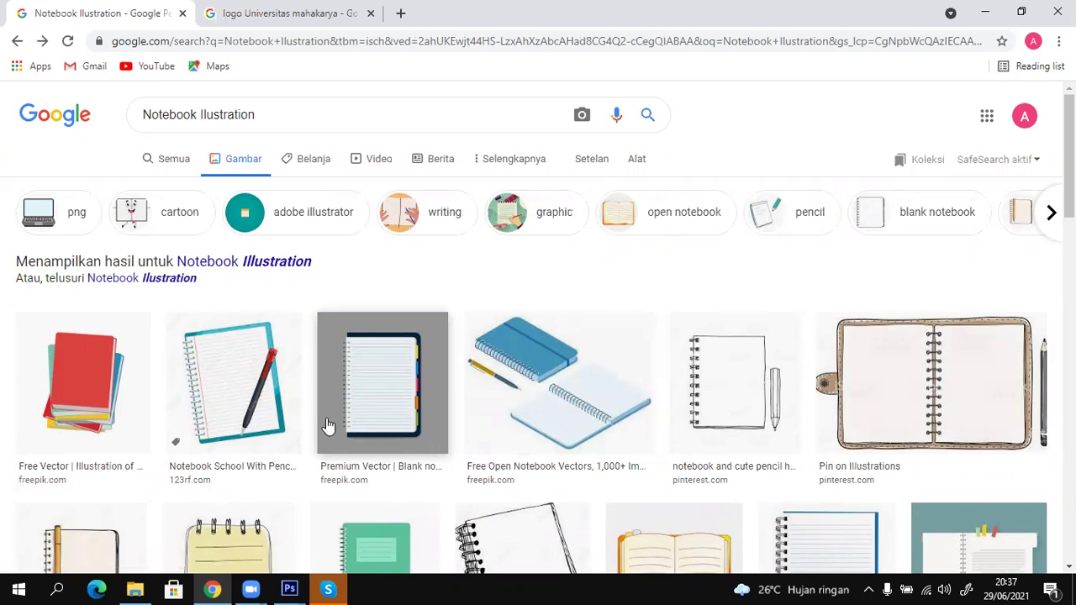
{"action": "scroll", "coordinate": [340, 340], "scroll_direction": "down", "scroll_amount": 3}
{"action": "scroll", "coordinate": [429, 269], "scroll_direction": "down", "scroll_amount": 5}
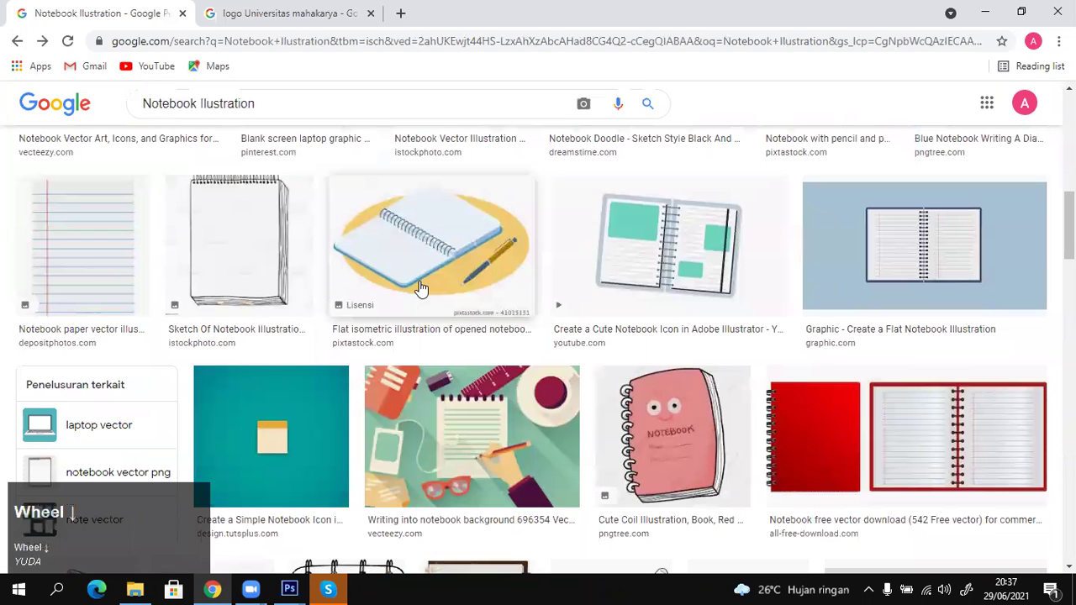
{"action": "scroll", "coordinate": [426, 280], "scroll_direction": "down", "scroll_amount": 2}
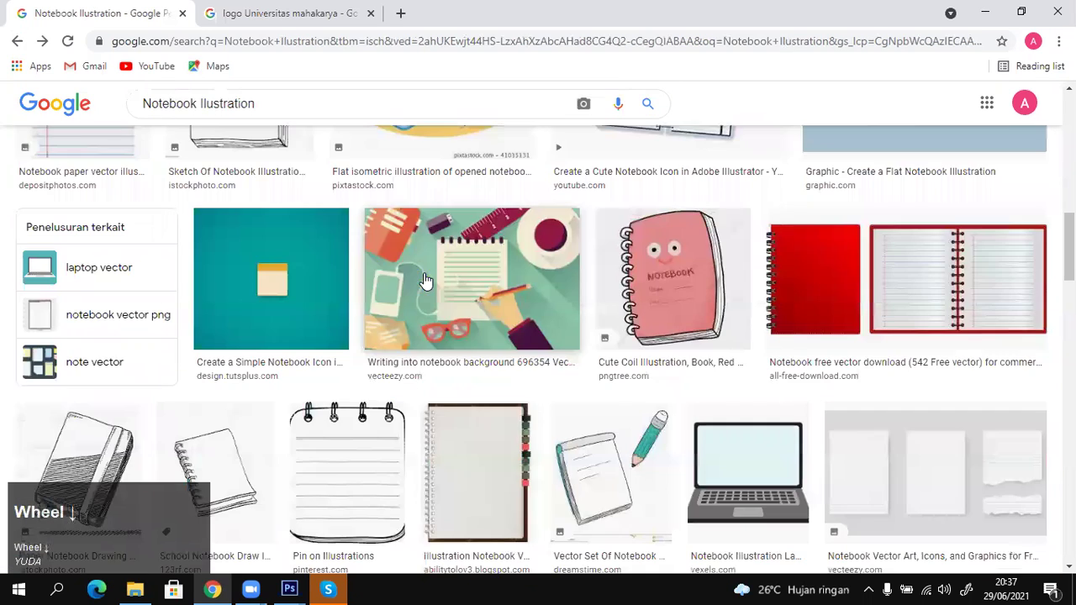
{"action": "left_click", "coordinate": [823, 308]}
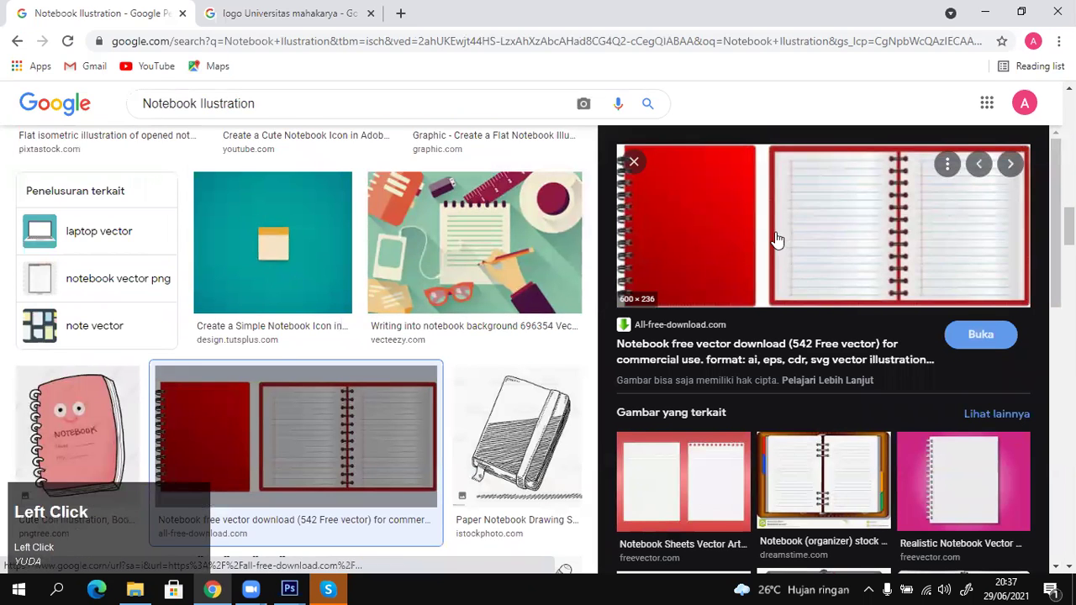
Check the related notebook images, and copy the previewed image of the closed and open red spiral notebook.
{"action": "scroll", "coordinate": [708, 271], "scroll_direction": "down", "scroll_amount": 3}
{"action": "scroll", "coordinate": [708, 270], "scroll_direction": "up", "scroll_amount": 3}
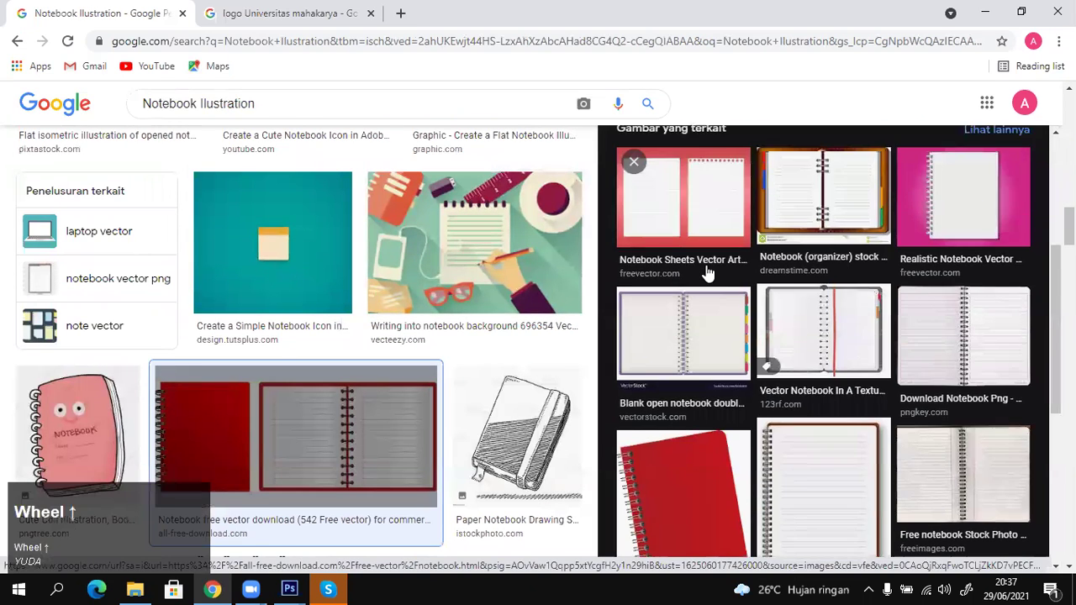
{"action": "scroll", "coordinate": [497, 288], "scroll_direction": "down", "scroll_amount": 3}
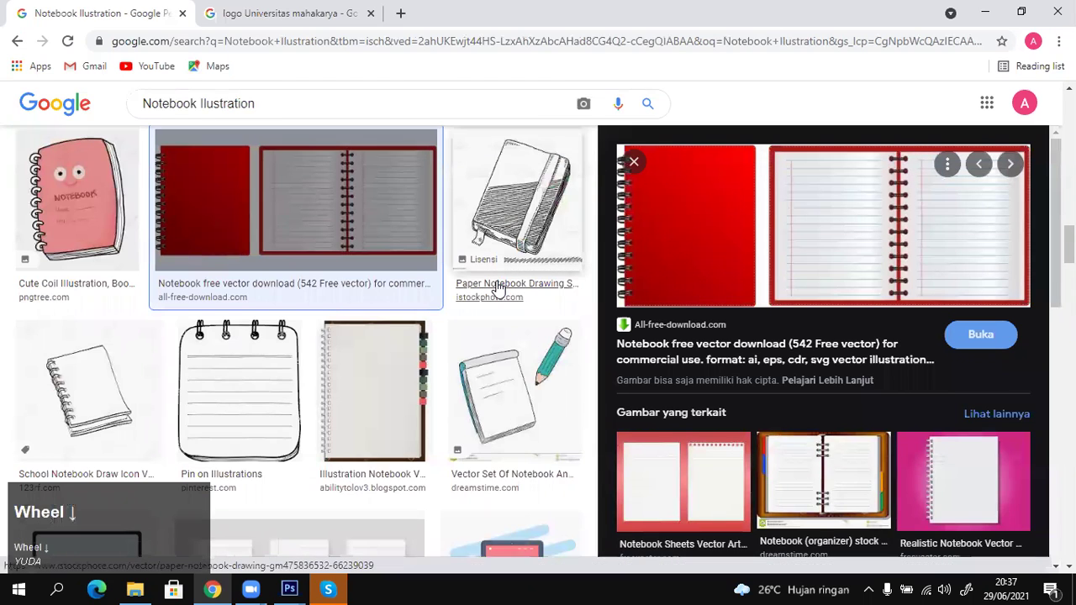
{"action": "scroll", "coordinate": [539, 350], "scroll_direction": "up", "scroll_amount": 3}
{"action": "scroll", "coordinate": [586, 339], "scroll_direction": "down", "scroll_amount": 5}
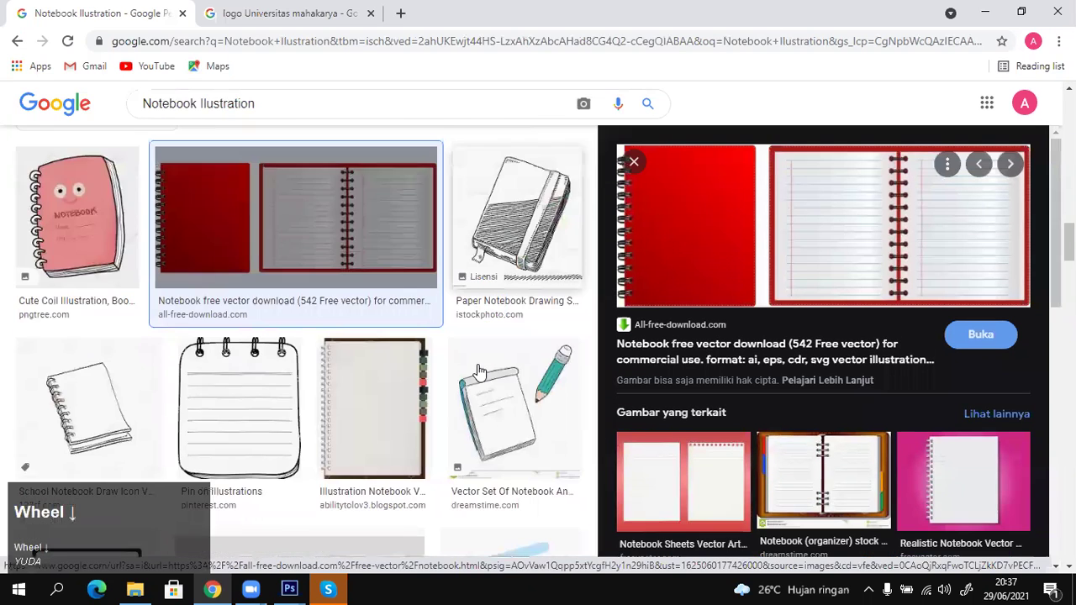
{"action": "scroll", "coordinate": [480, 367], "scroll_direction": "up", "scroll_amount": 3}
{"action": "right_click", "coordinate": [747, 292]}
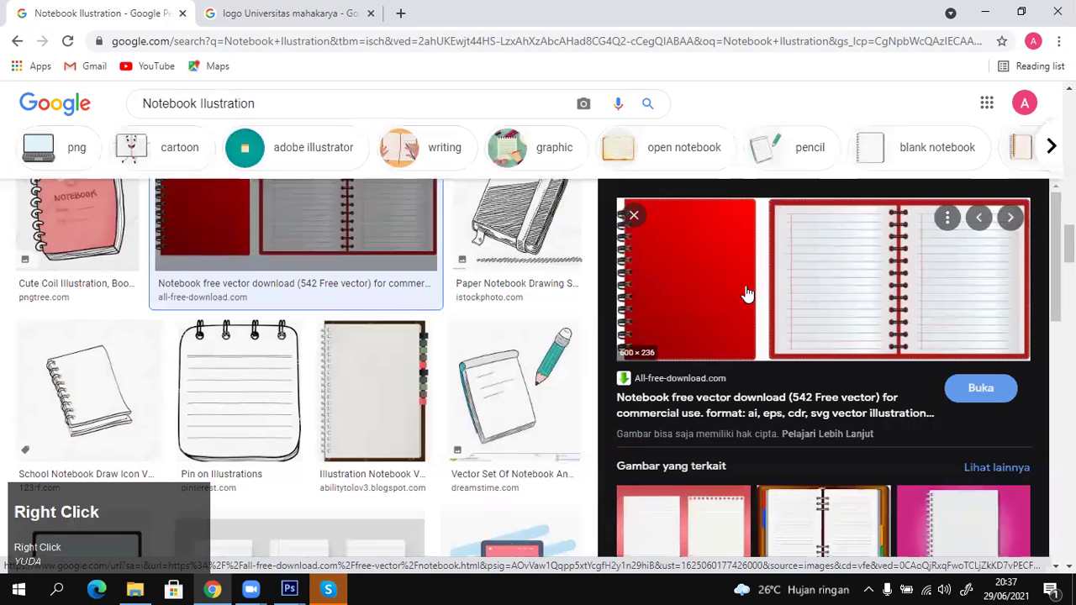
{"action": "left_click", "coordinate": [803, 471]}
Switch to Photoshop, replace the stray pasted logo with the copied notebook image and enlarge it to about 350%.
{"action": "key", "text": "alt+Tab"}
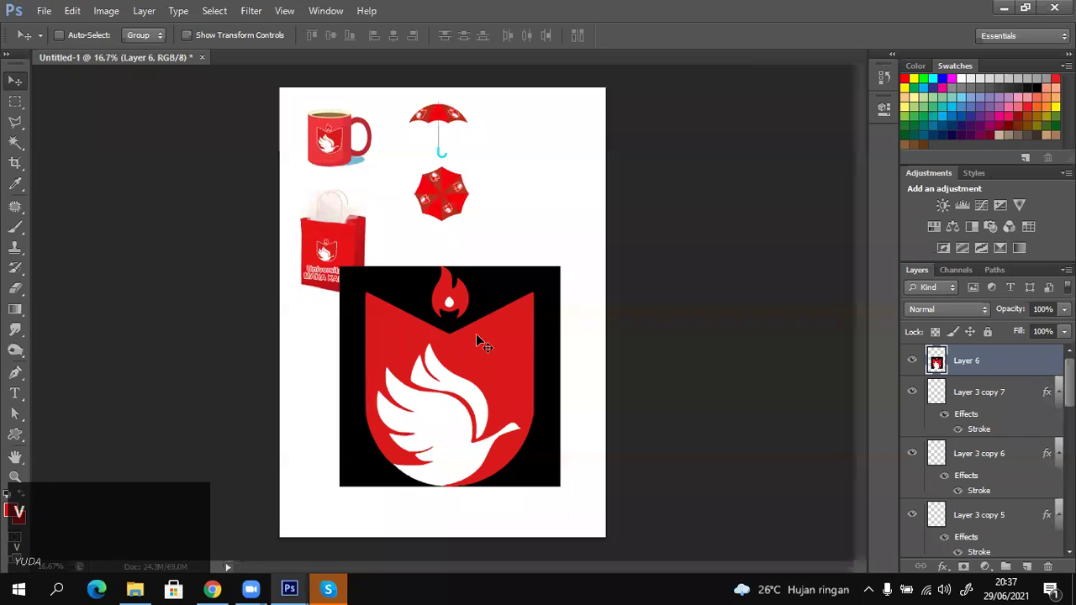
{"action": "key", "text": "ctrl+z"}
{"action": "key", "text": "ctrl+v"}
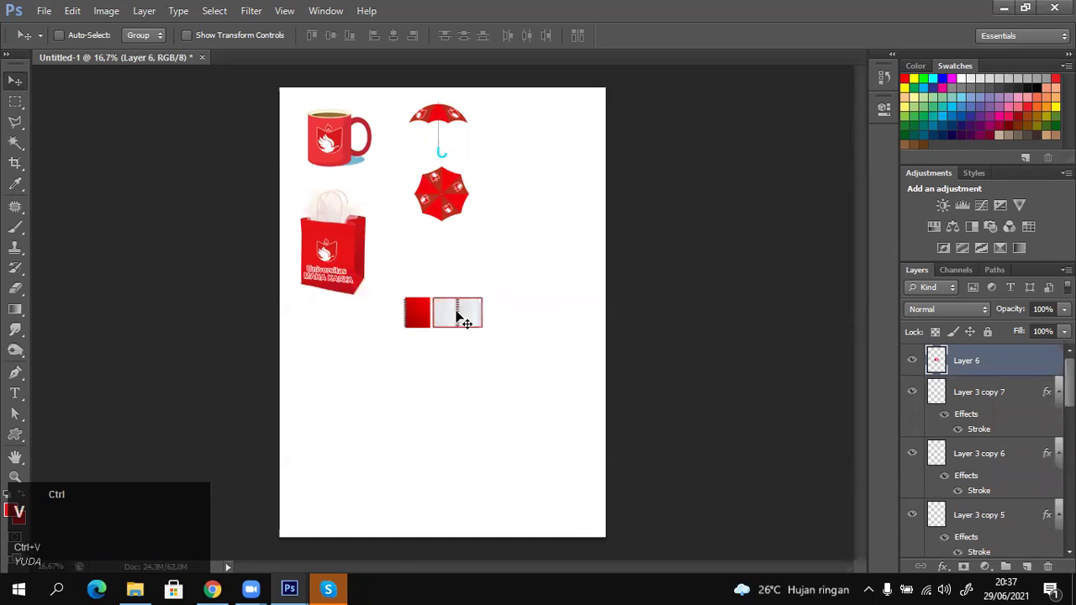
{"action": "key", "text": "ctrl+t"}
{"action": "left_click_drag", "start_coordinate": [485, 329], "coordinate": [563, 423]}
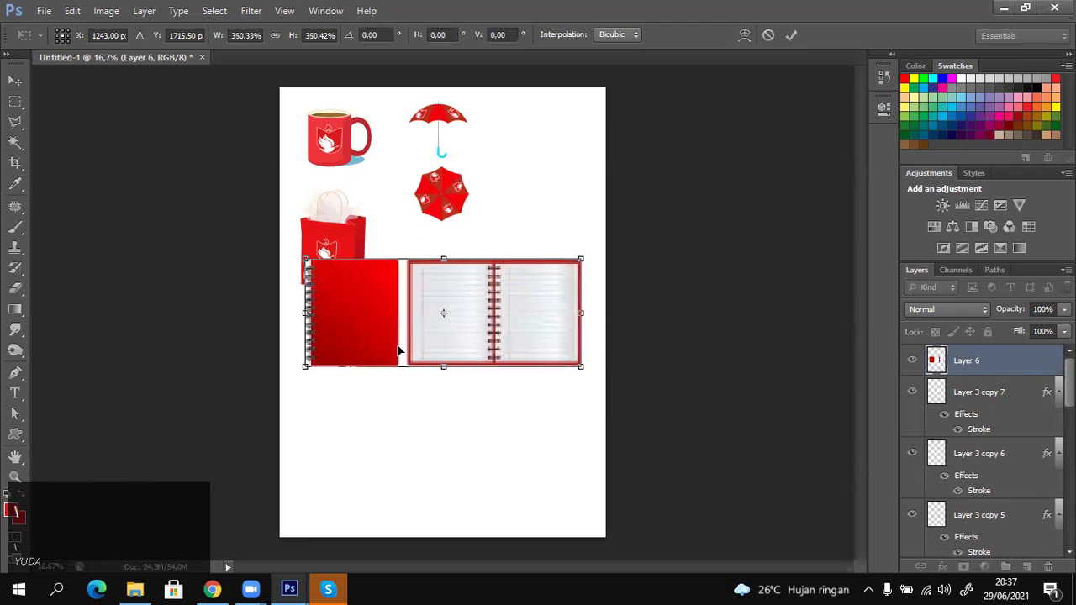
{"action": "key", "text": "Return"}
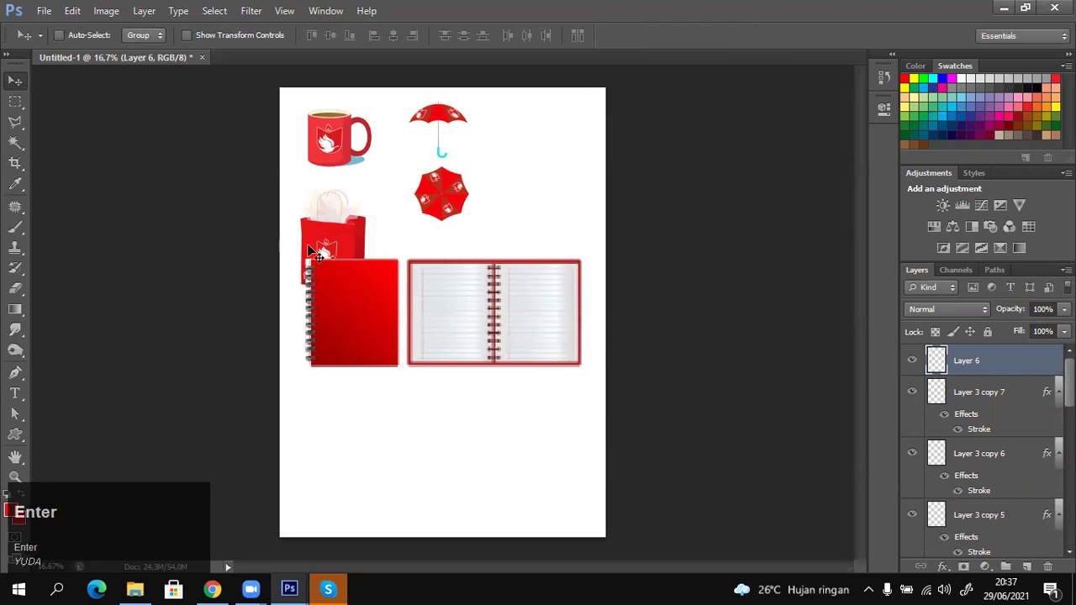
Select the closed red notebook with a rectangular marquee, move it below the open notebook and deselect.
{"action": "key", "text": "m"}
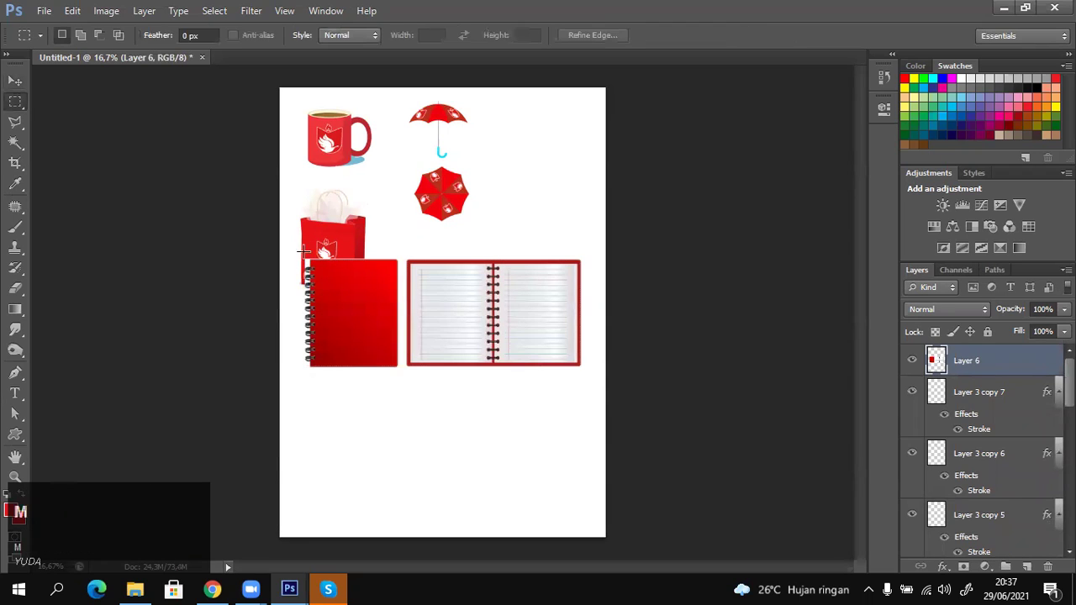
{"action": "left_click_drag", "start_coordinate": [292, 242], "coordinate": [403, 379]}
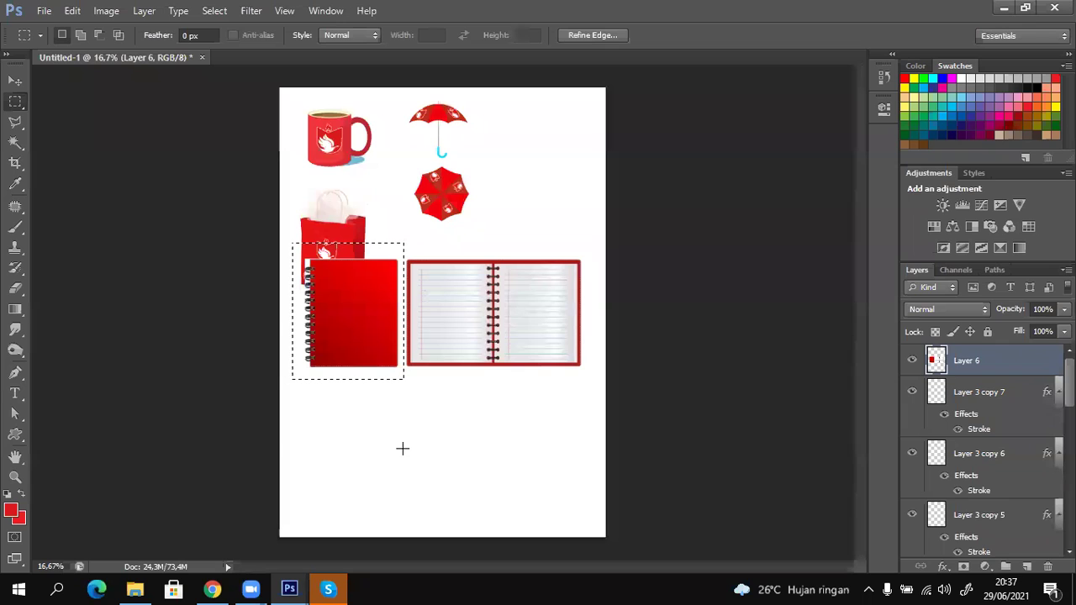
{"action": "key", "text": "v"}
{"action": "left_click_drag", "start_coordinate": [358, 345], "coordinate": [481, 445]}
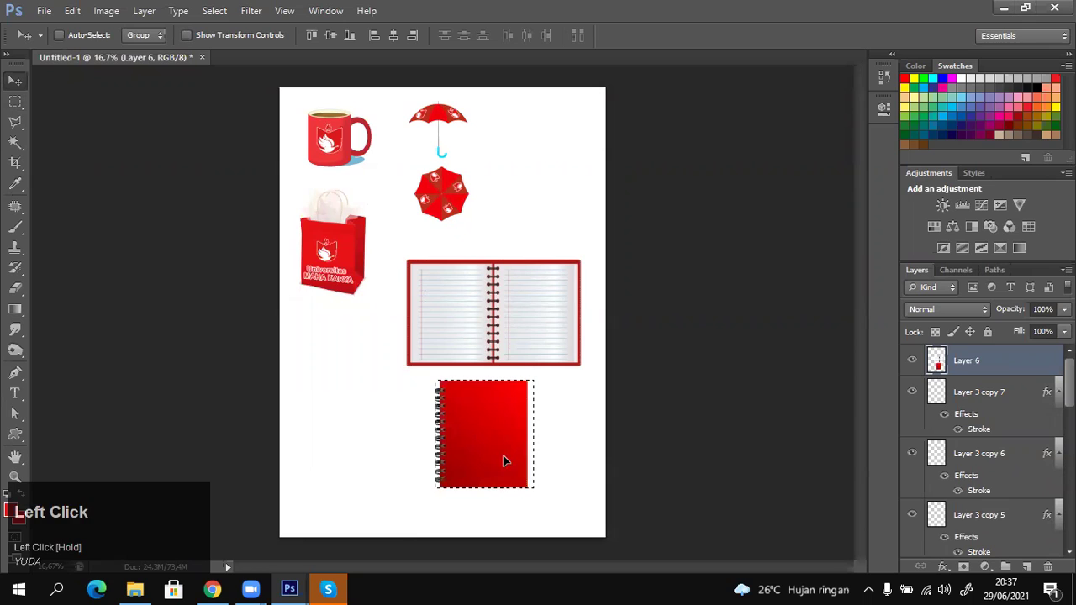
{"action": "key", "text": "m"}
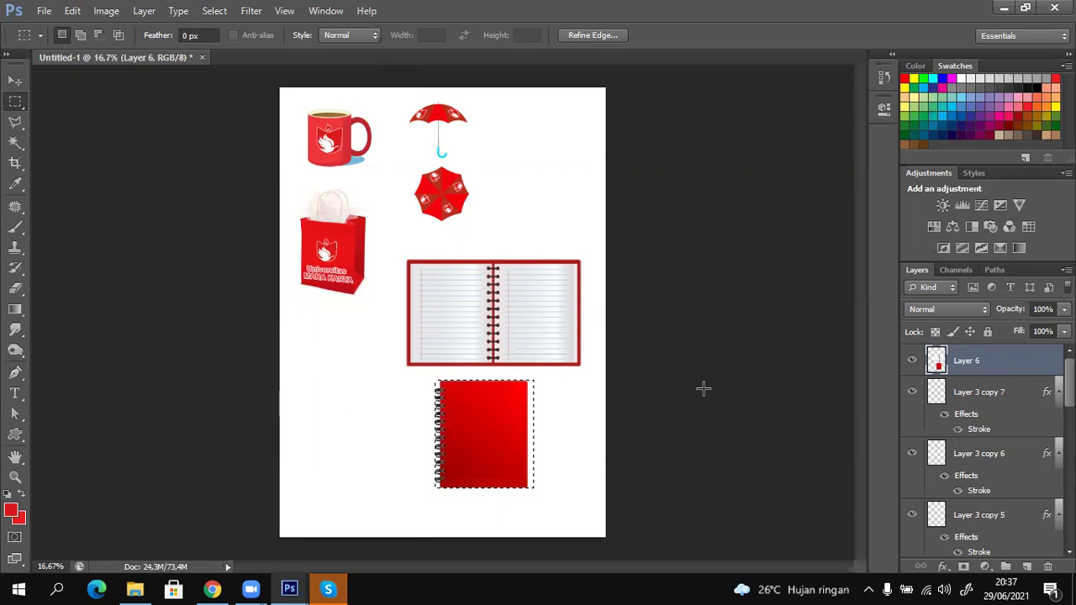
{"action": "left_click_drag", "start_coordinate": [492, 413], "coordinate": [443, 421]}
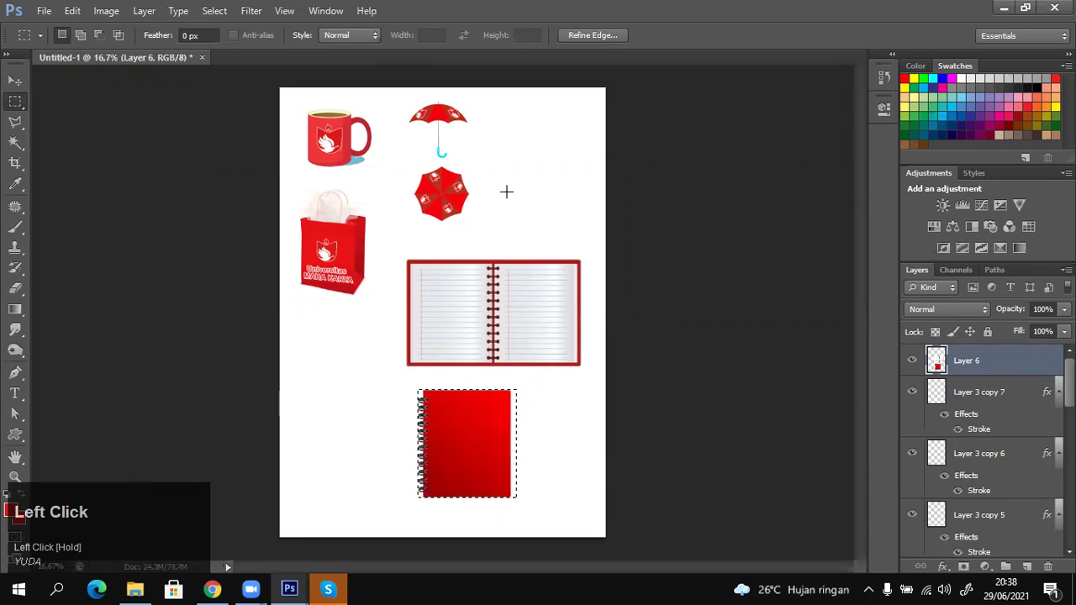
{"action": "left_click", "coordinate": [545, 214]}
Duplicate the mug's logo, bring the copy above the notebook layer and place it on the upper middle of the red cover.
{"action": "key", "text": "z"}
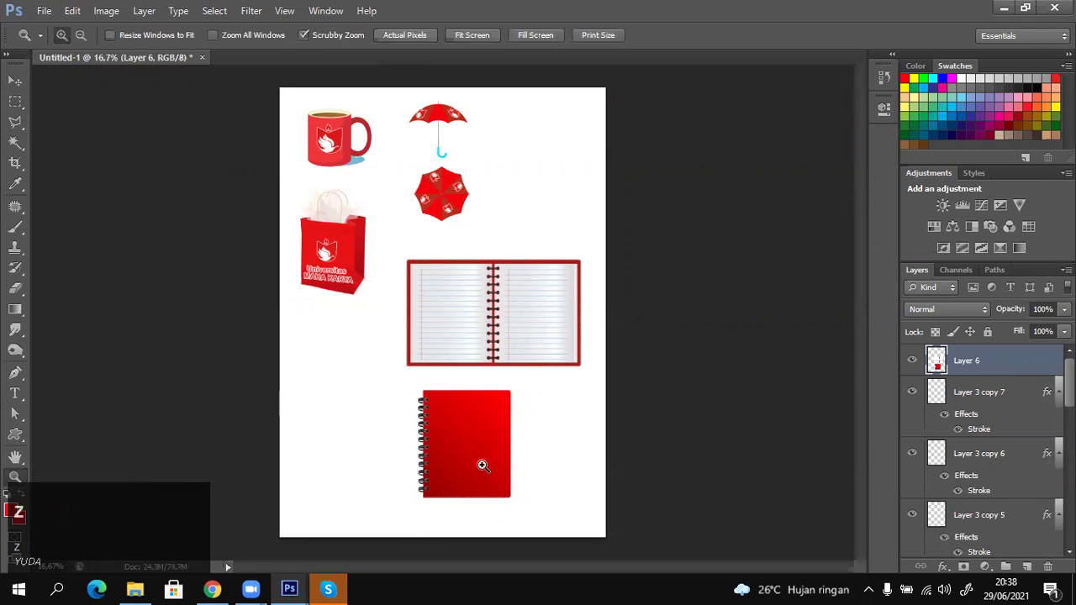
{"action": "left_click", "coordinate": [496, 479]}
{"action": "scroll", "coordinate": [320, 320], "scroll_direction": "up", "scroll_amount": 2}
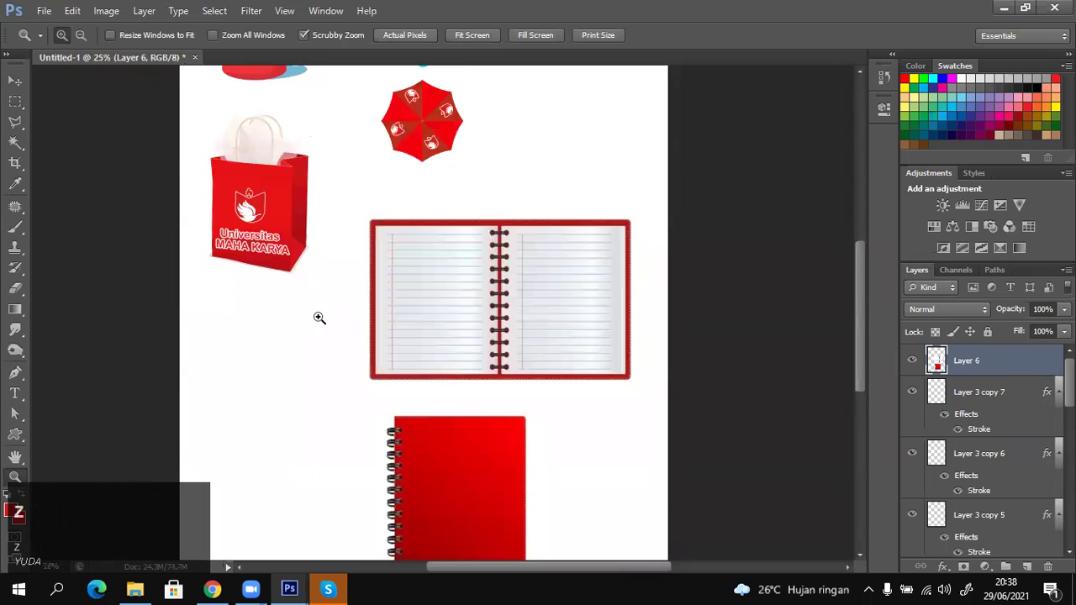
{"action": "left_click", "coordinate": [320, 320], "text": "alt"}
{"action": "key", "text": "v"}
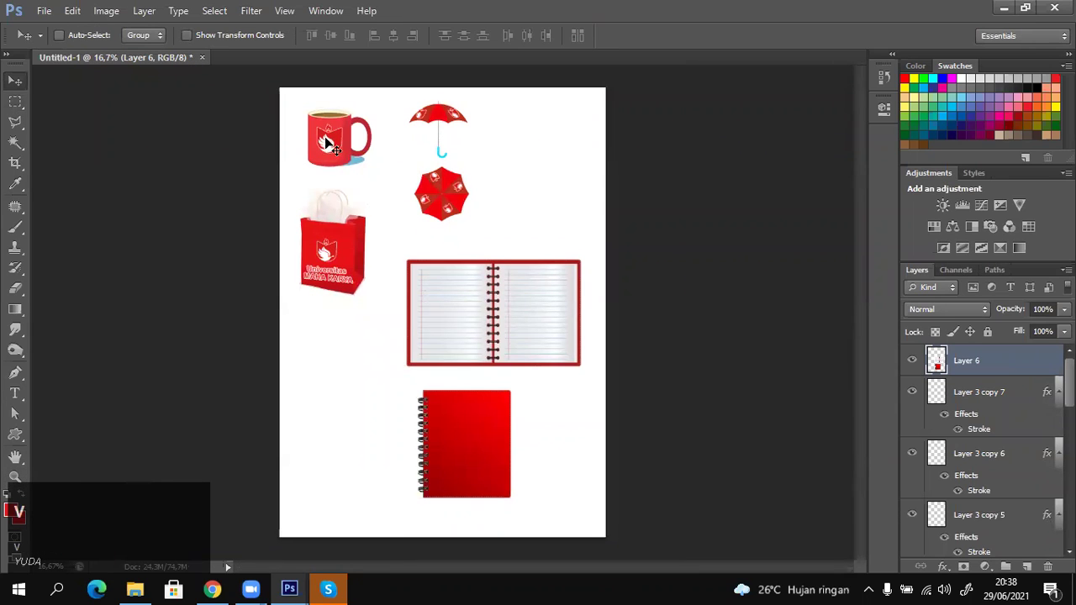
{"action": "right_click", "coordinate": [338, 140]}
{"action": "left_click", "coordinate": [350, 149]}
{"action": "key", "text": "ctrl+j"}
{"action": "left_click_drag", "start_coordinate": [340, 145], "coordinate": [363, 395]}
{"action": "left_click_drag", "start_coordinate": [978, 523], "coordinate": [982, 355]}
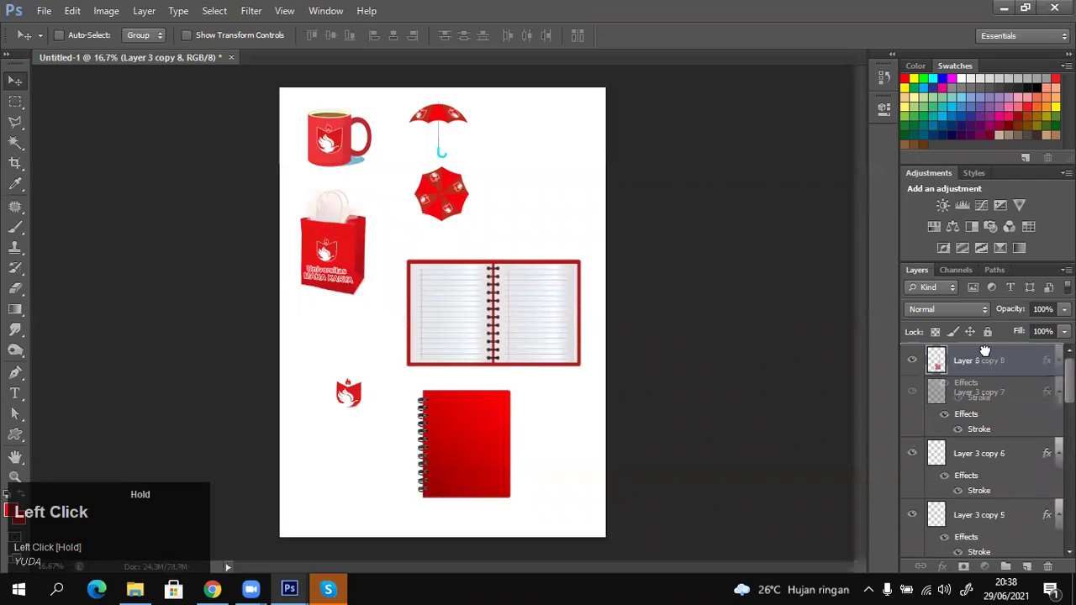
{"action": "left_click_drag", "start_coordinate": [350, 403], "coordinate": [465, 424]}
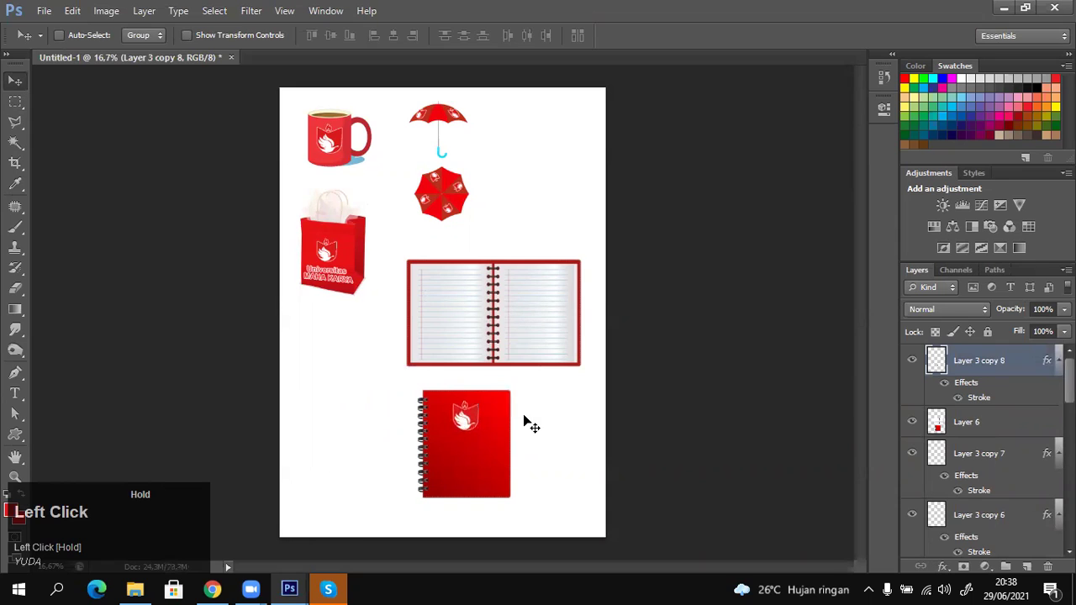
Duplicate the cover logo, shrink the copy and place it in the upper-left corner of the open notebook's left page.
{"action": "key", "text": "z"}
{"action": "left_click", "coordinate": [493, 391]}
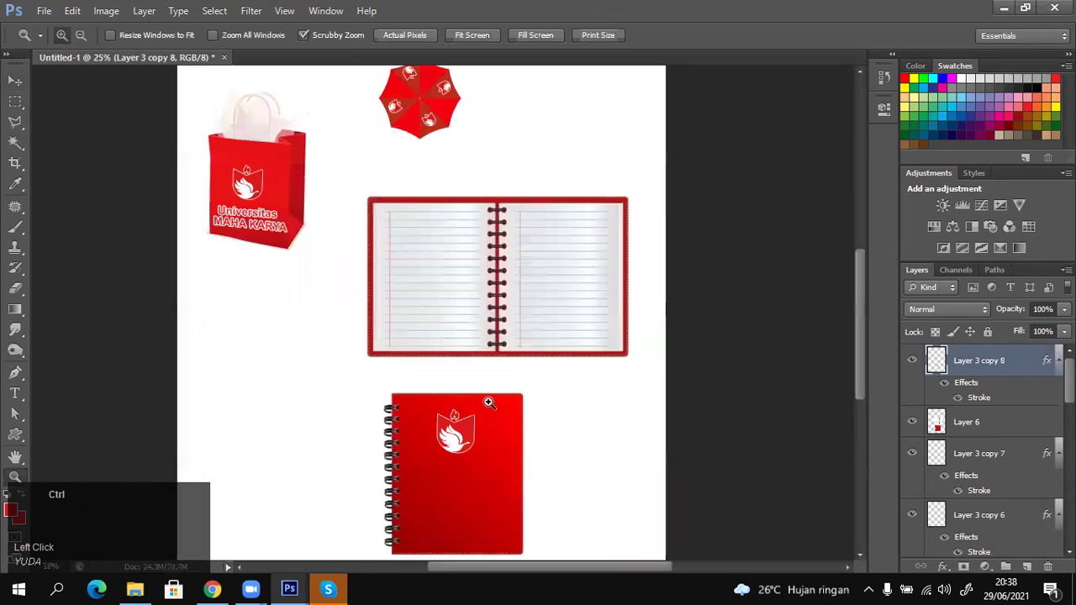
{"action": "key", "text": "v"}
{"action": "right_click", "coordinate": [469, 437]}
{"action": "left_click", "coordinate": [500, 446]}
{"action": "key", "text": "ctrl+j"}
{"action": "left_click_drag", "start_coordinate": [468, 436], "coordinate": [555, 220]}
{"action": "key", "text": "ctrl+t"}
{"action": "key", "text": "Return"}
{"action": "key", "text": "ctrl+t"}
{"action": "key", "text": "Return"}
Duplicate the small page logo and place the copy in the upper-left corner of the right page.
{"action": "key", "text": "ctrl+j"}
{"action": "key", "text": "z"}
{"action": "left_click", "coordinate": [524, 274], "text": "alt"}
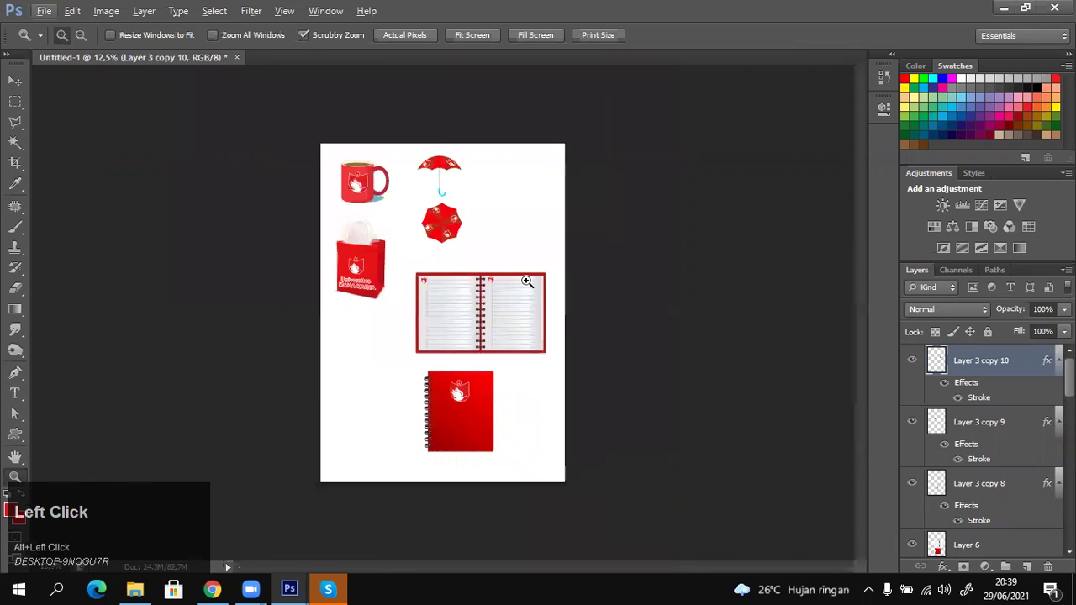
Select the notebook layer with its cover logo and both page logos, scale them down together and move them beside the umbrellas at the page's upper right.
{"action": "key", "text": "alt+v"}
{"action": "left_click", "coordinate": [454, 395]}
{"action": "key", "text": "v"}
{"action": "right_click", "coordinate": [463, 397]}
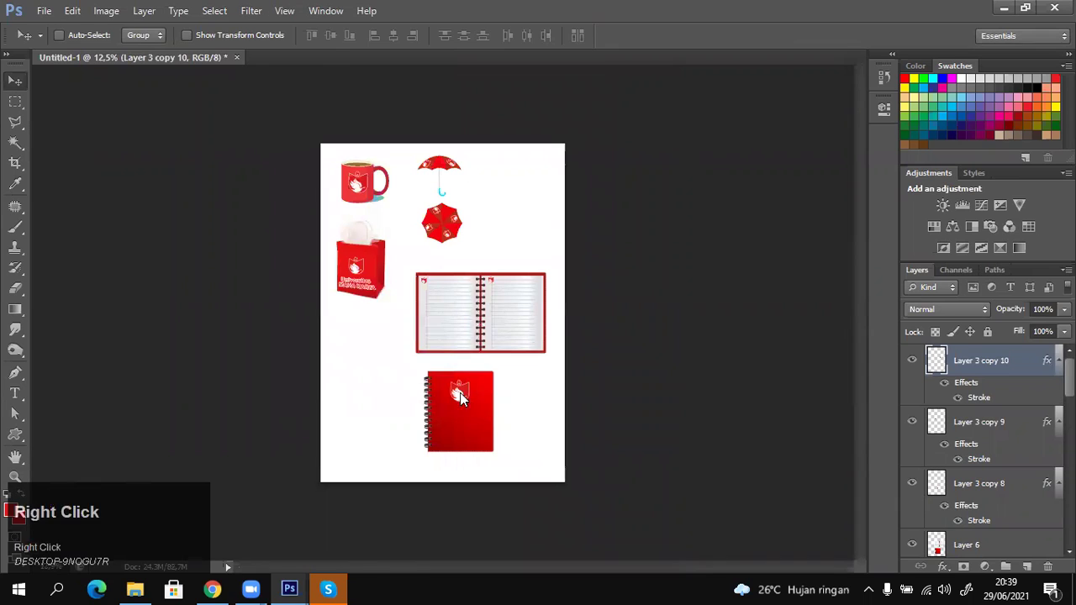
{"action": "left_click", "coordinate": [504, 405]}
{"action": "right_click", "coordinate": [473, 439]}
{"action": "left_click", "coordinate": [496, 446], "text": "shift"}
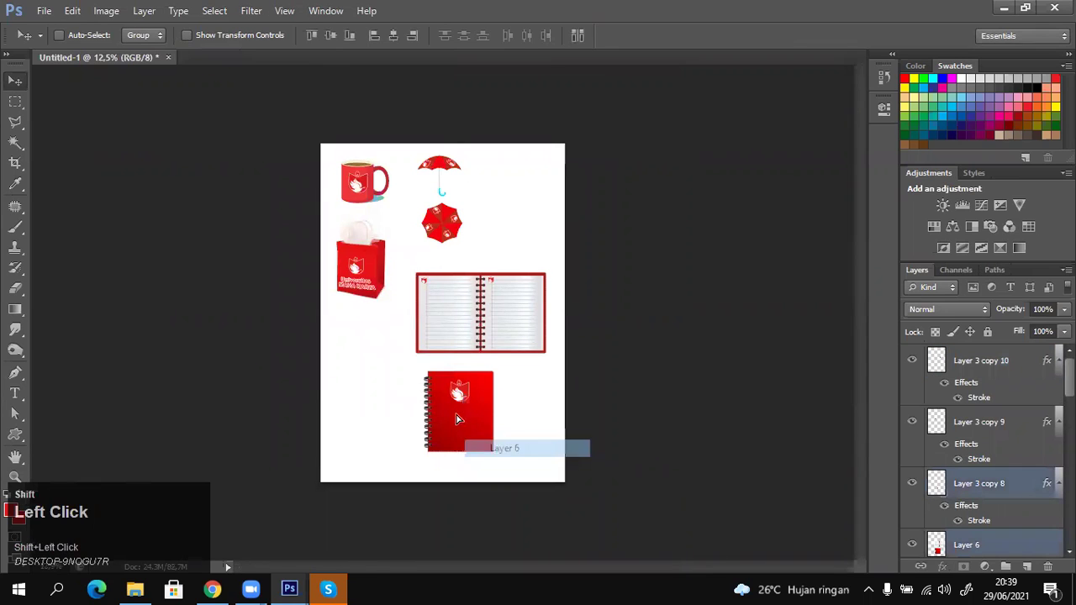
{"action": "key", "text": "z"}
{"action": "key", "text": "v"}
{"action": "left_click", "coordinate": [427, 288]}
{"action": "right_click", "coordinate": [437, 286]}
{"action": "left_click", "coordinate": [494, 289], "text": "shift"}
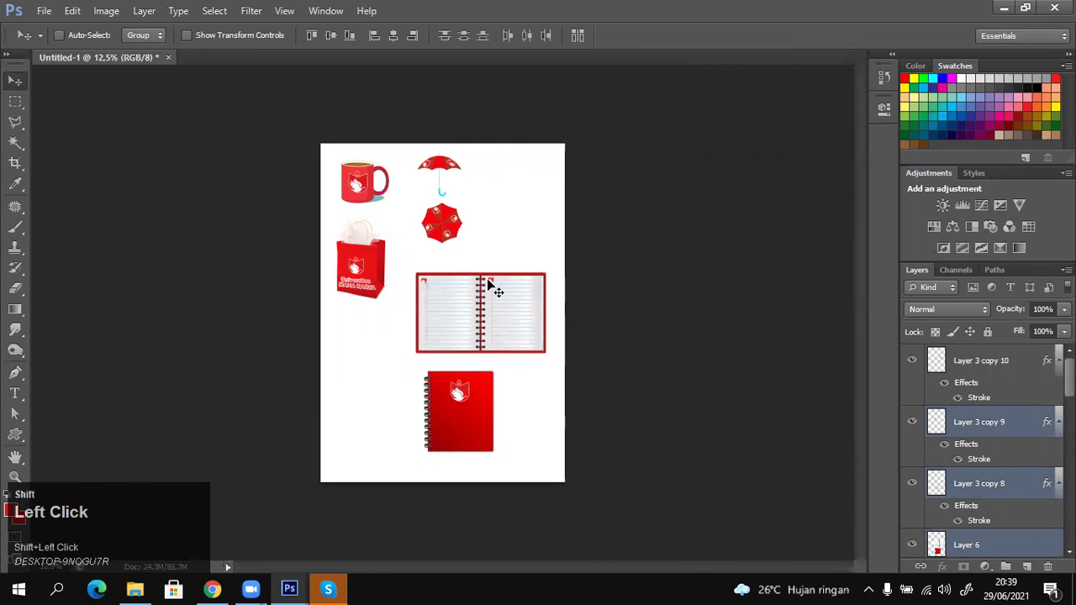
{"action": "right_click", "coordinate": [490, 286]}
{"action": "left_click", "coordinate": [505, 290], "text": "shift"}
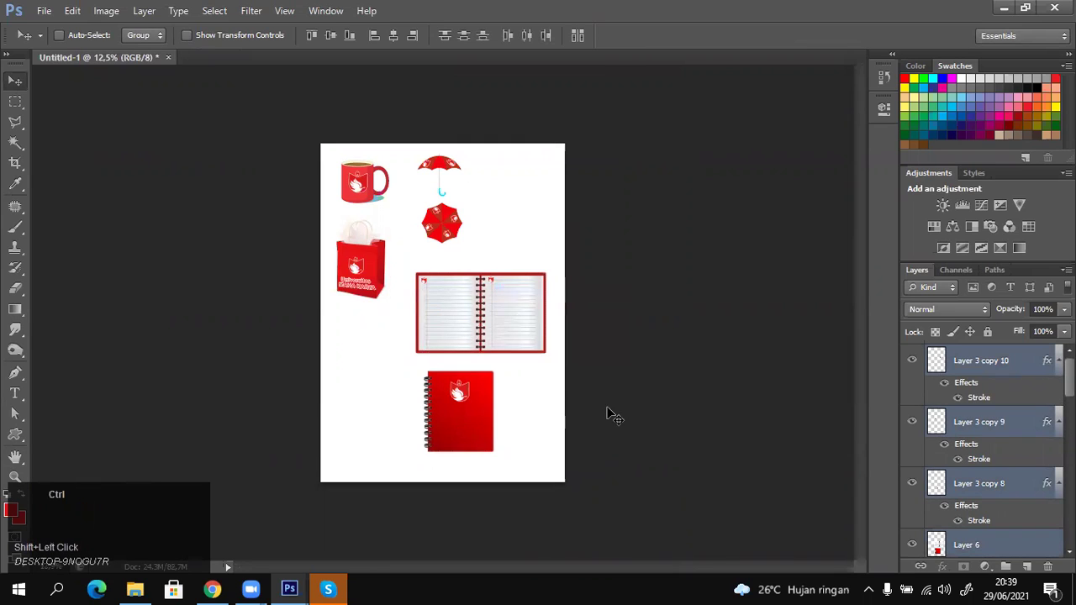
{"action": "key", "text": "ctrl+t"}
{"action": "left_click_drag", "start_coordinate": [546, 450], "coordinate": [520, 263]}
{"action": "key", "text": "Return"}
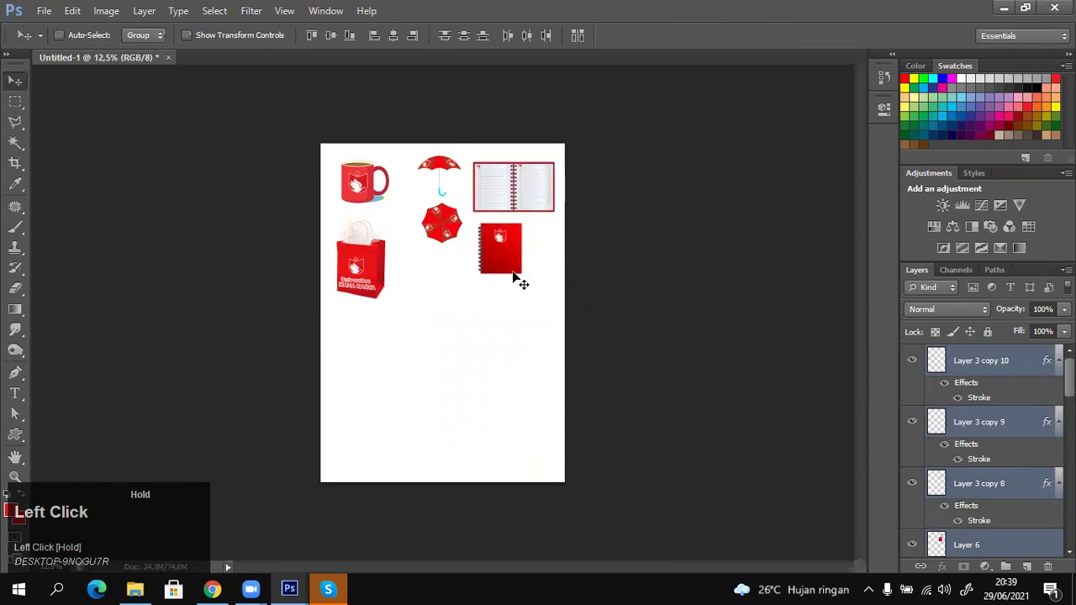
{"action": "key", "text": "z"}
{"action": "left_click", "coordinate": [468, 347]}
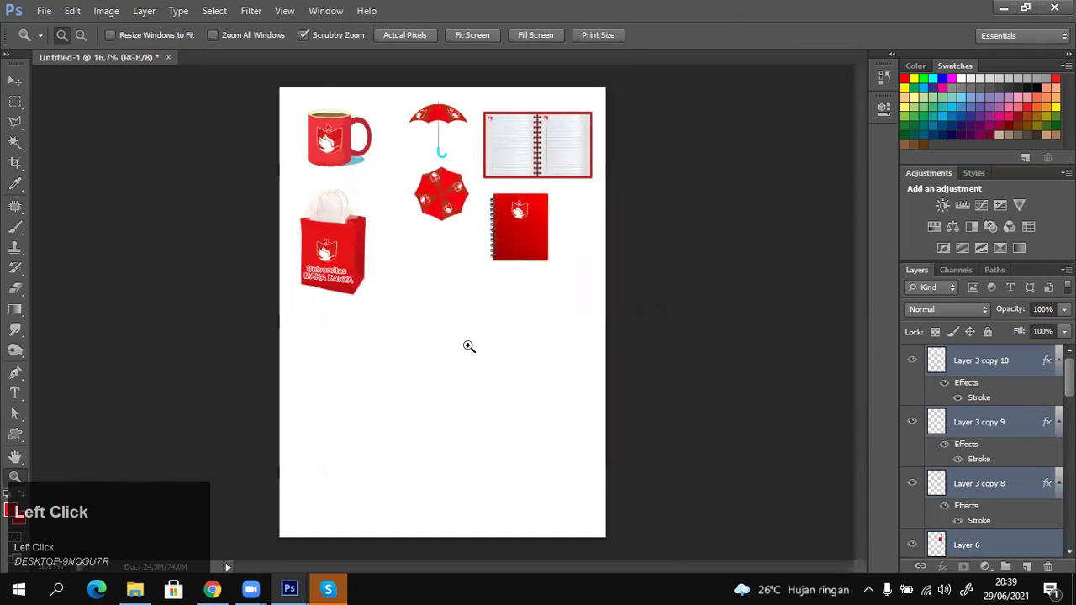
{"action": "left_click", "coordinate": [469, 347]}
{"action": "scroll", "coordinate": [441, 387], "scroll_direction": "up", "scroll_amount": 3}
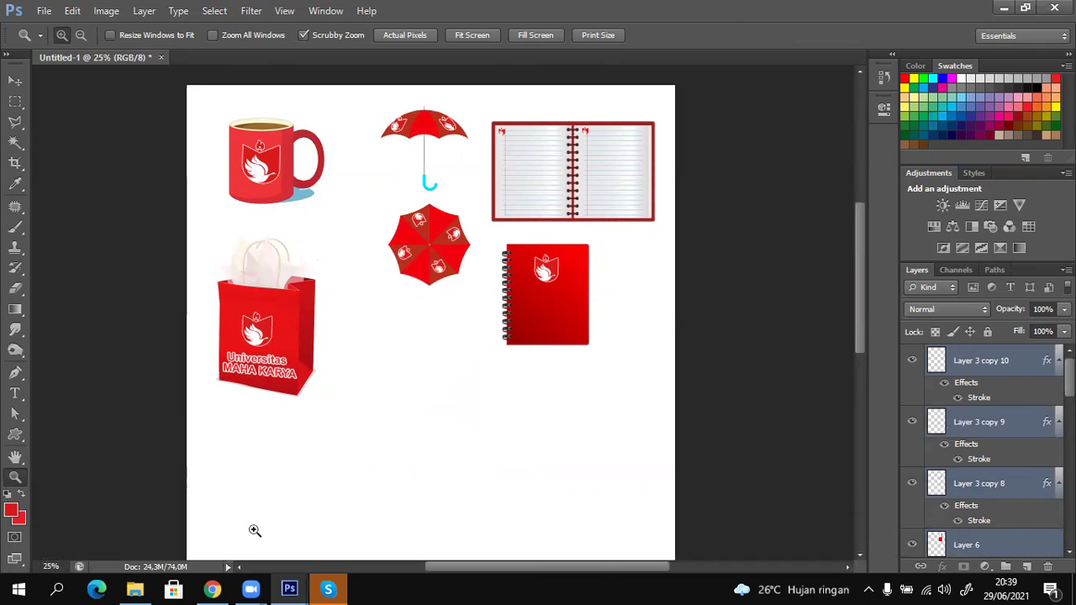
Switch back to Chrome with the "Notebook Ilustration" image results.
{"action": "left_click", "coordinate": [212, 588]}
{"action": "scroll", "coordinate": [214, 89], "scroll_direction": "up", "scroll_amount": 1}
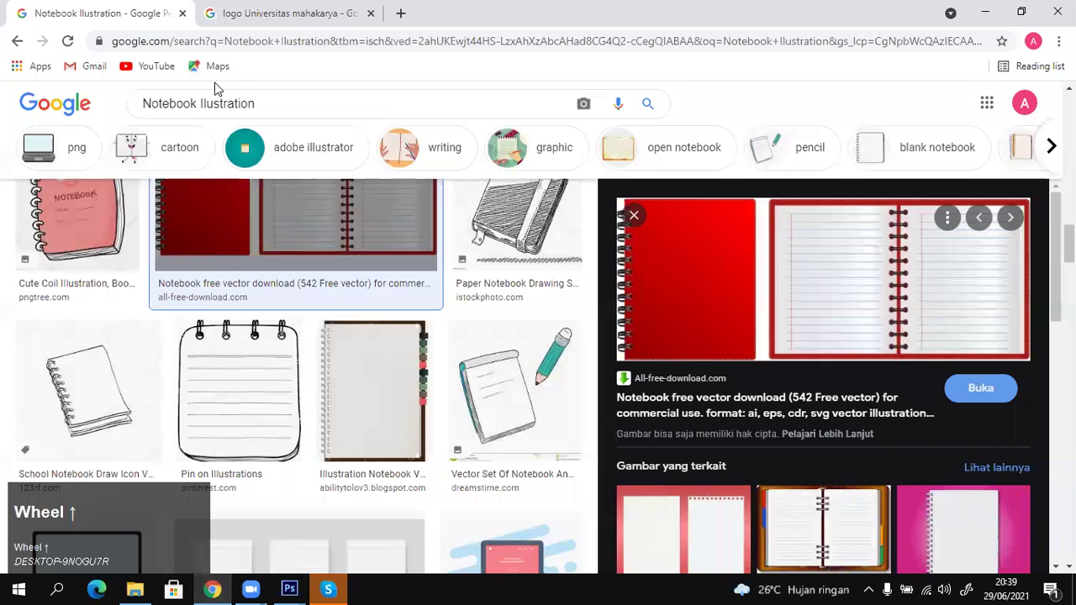